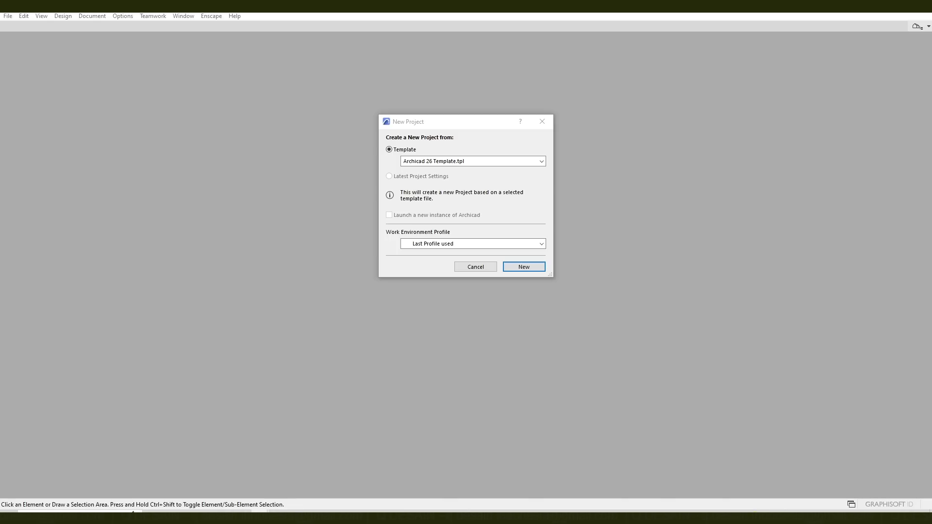
# - Choose Template-Konten-26 from the TEMPLATE folder as the template for the new project
pyautogui.click(437, 123)
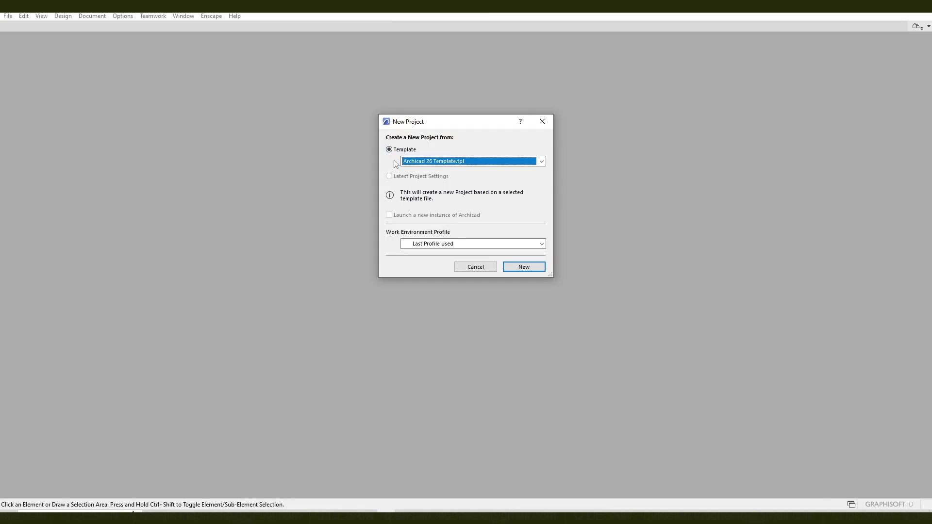
pyautogui.click(416, 162)
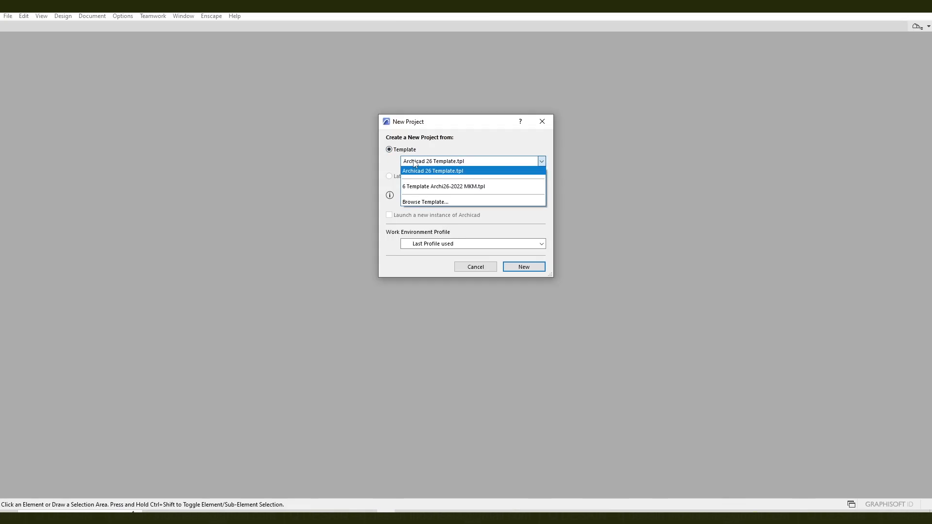
pyautogui.click(449, 203)
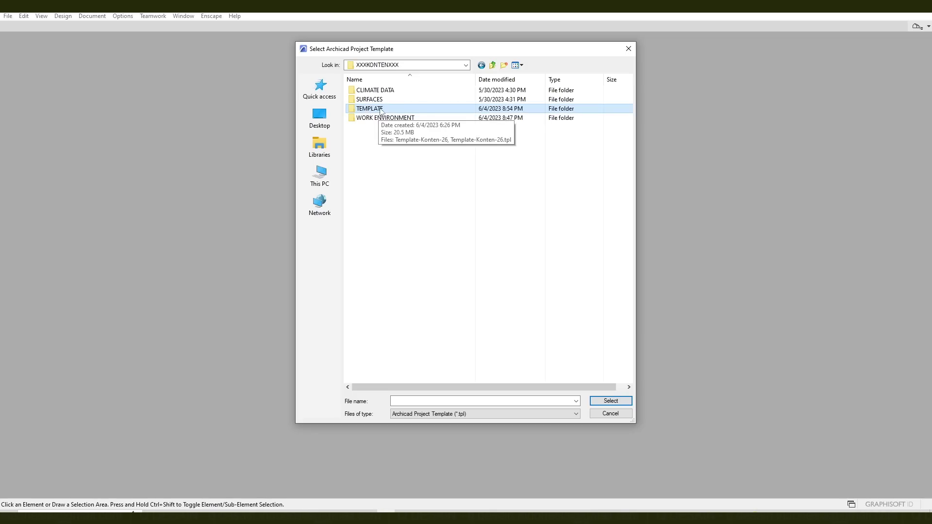
pyautogui.doubleClick(383, 111)
pyautogui.click(371, 91)
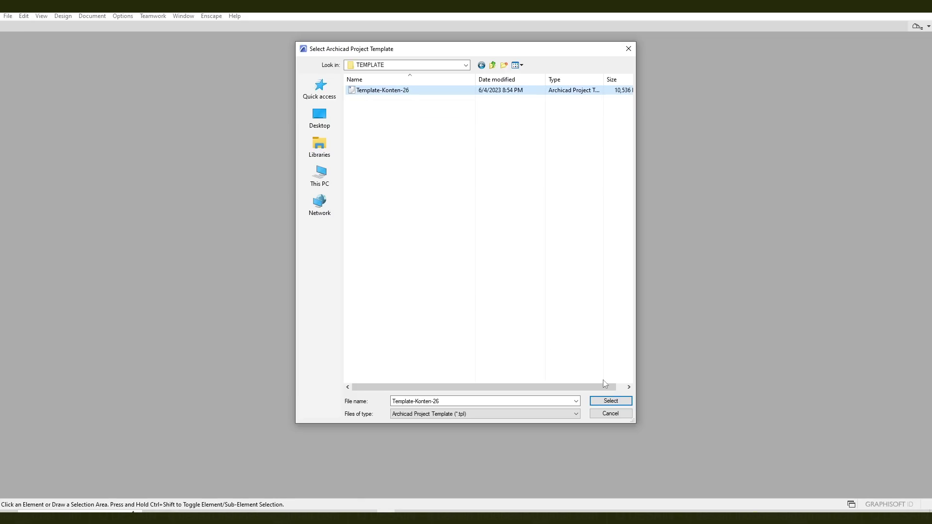
pyautogui.click(597, 406)
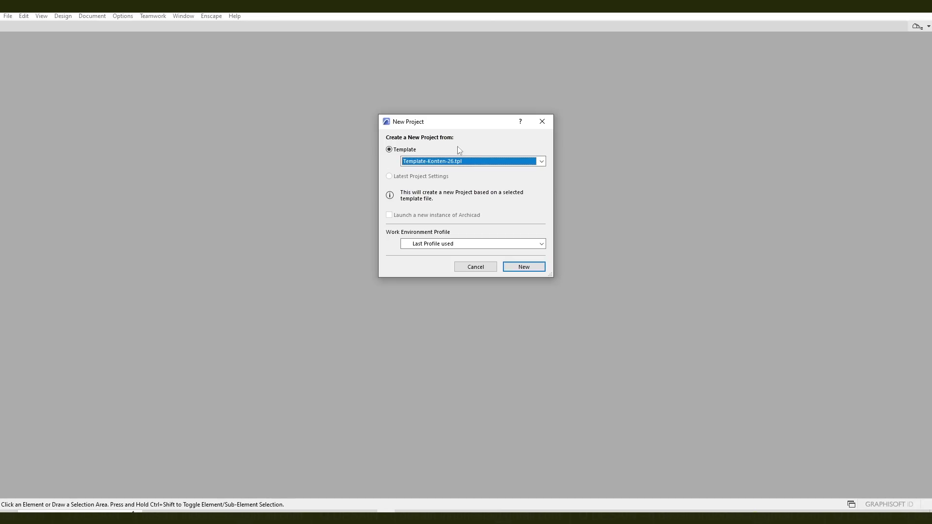
# - Set the work environment profile to KONTEN-PROFILE 26 and create the new project
pyautogui.click(446, 245)
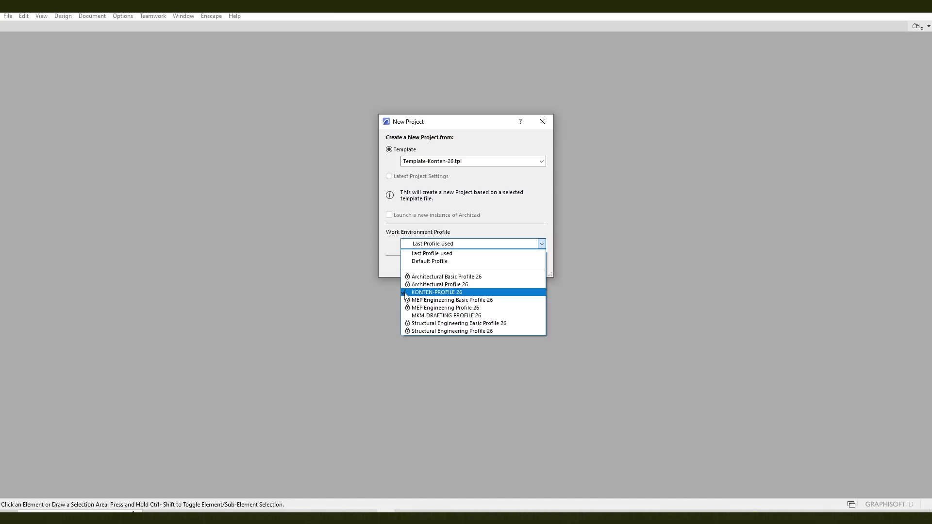
pyautogui.click(472, 293)
pyautogui.click(533, 270)
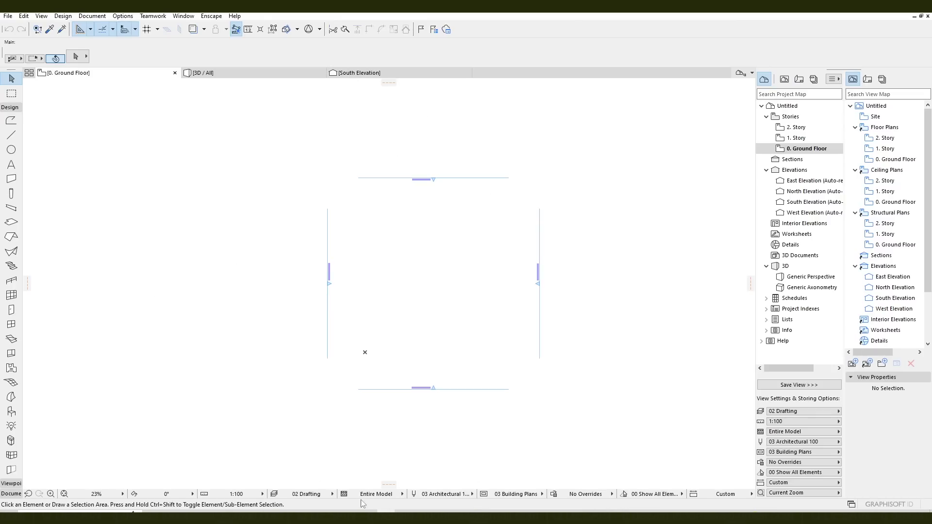
# - Paste the DENAH RUMAH floor plan image onto the ground floor plan, outside the east elevation marker, and select it
pyautogui.hscroll(3, 470, 227)
pyautogui.scroll(2, 447, 235)
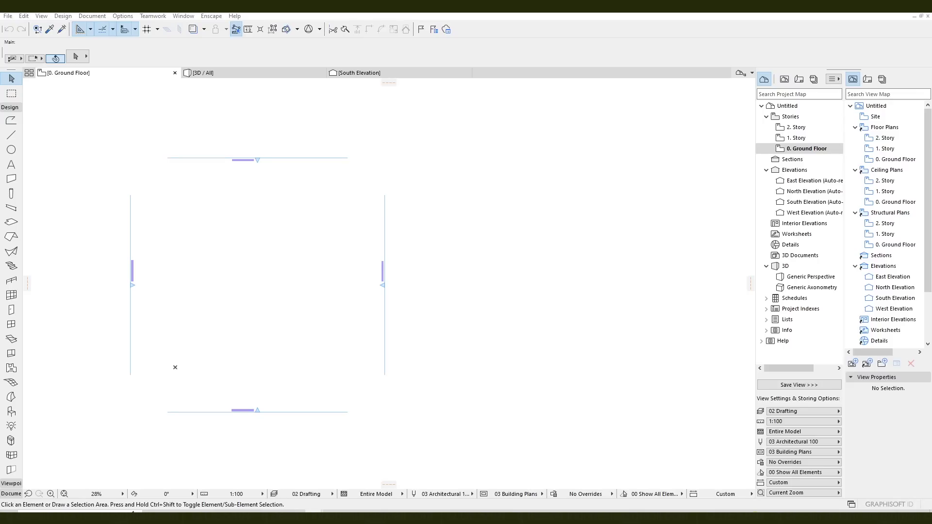
pyautogui.moveTo(646, 204); pyautogui.dragTo(494, 203)
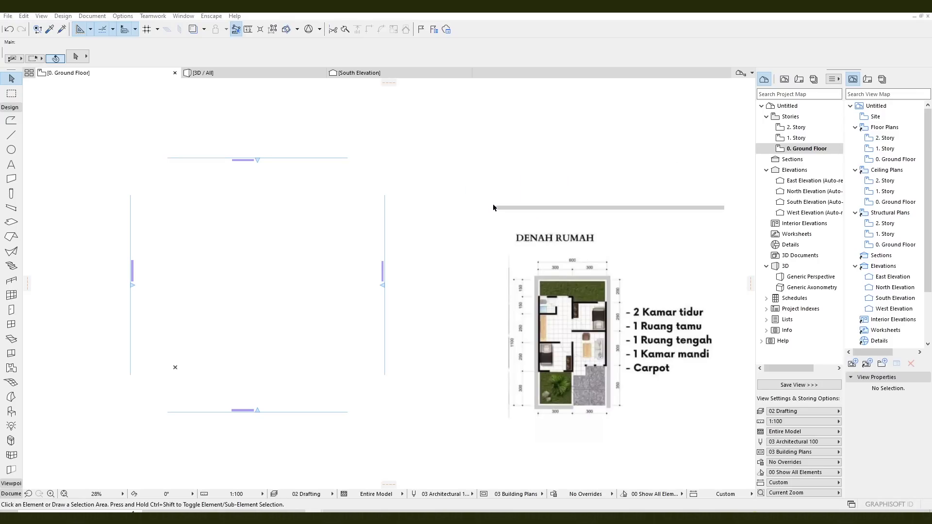
pyautogui.click(655, 313)
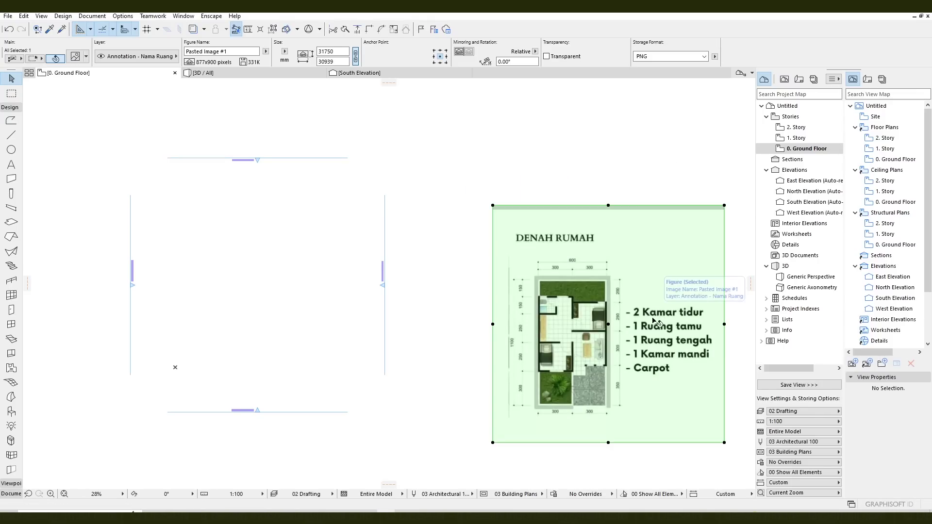
# - Examine the room layout and dimensions in the DENAH RUMAH floor plan image
pyautogui.scroll(4, 608, 303)
pyautogui.scroll(-4, 608, 303)
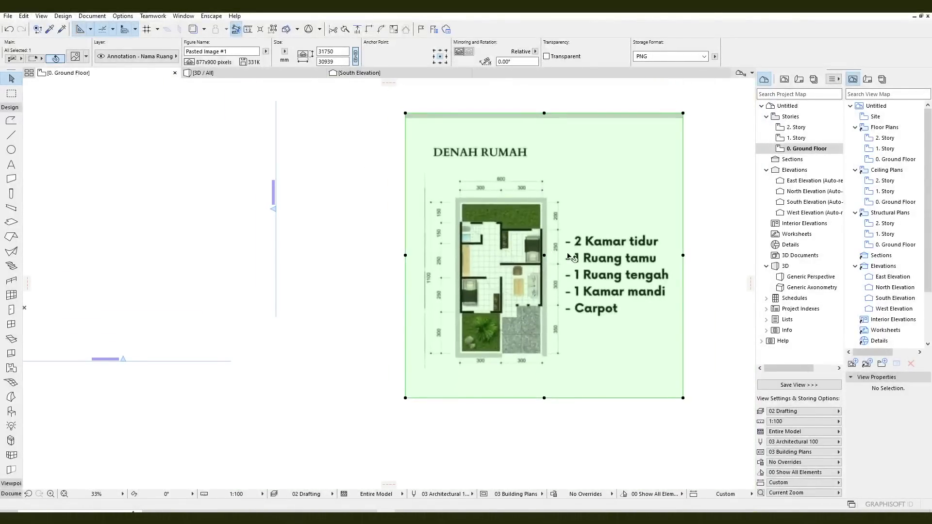
pyautogui.moveTo(545, 257); pyautogui.dragTo(339, 206)
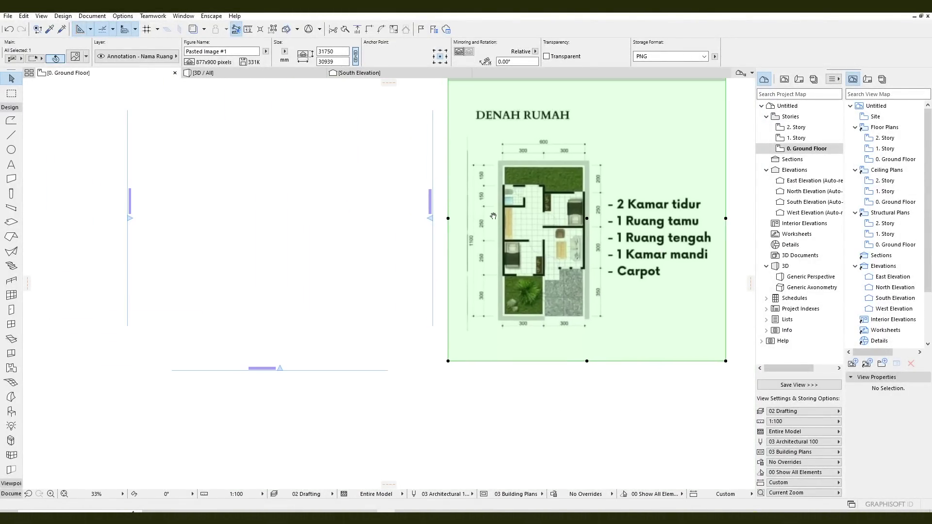
pyautogui.click(339, 205)
pyautogui.scroll(3, 510, 235)
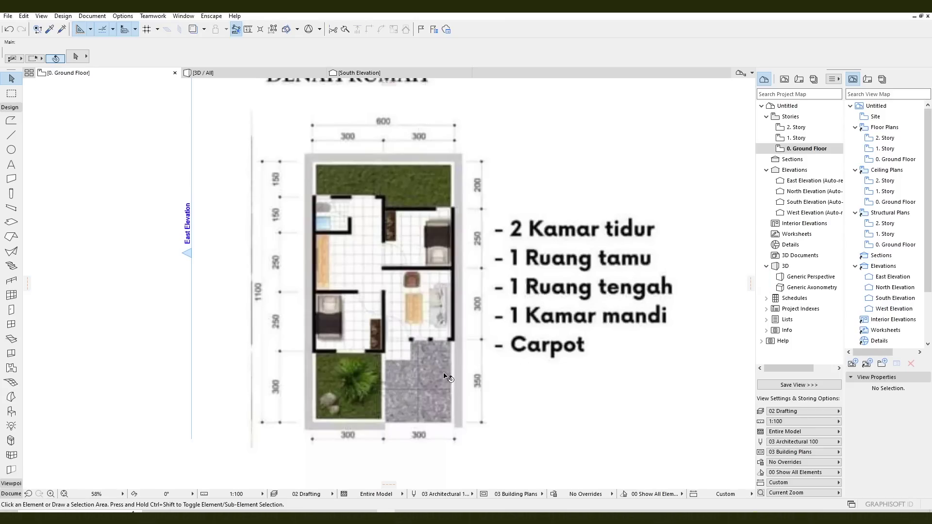
pyautogui.click(345, 191)
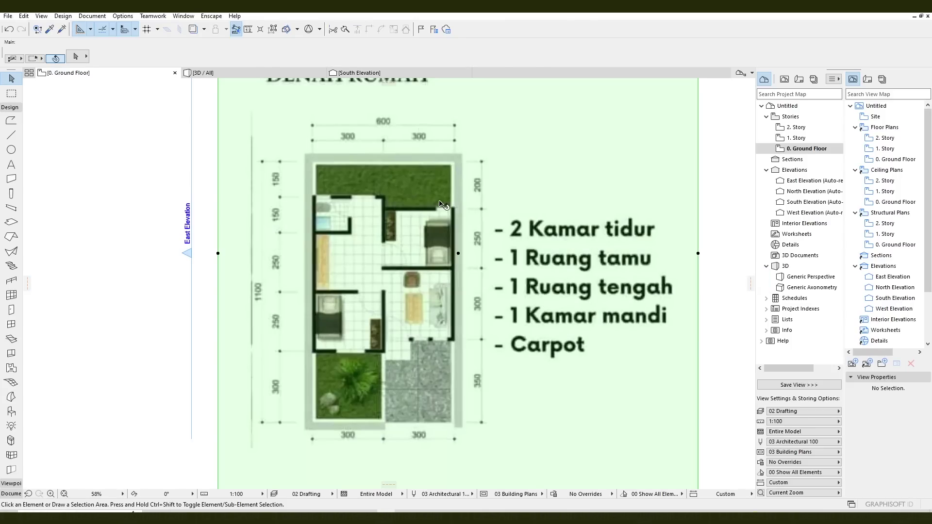
pyautogui.moveTo(265, 185); pyautogui.dragTo(297, 177, button='middle')
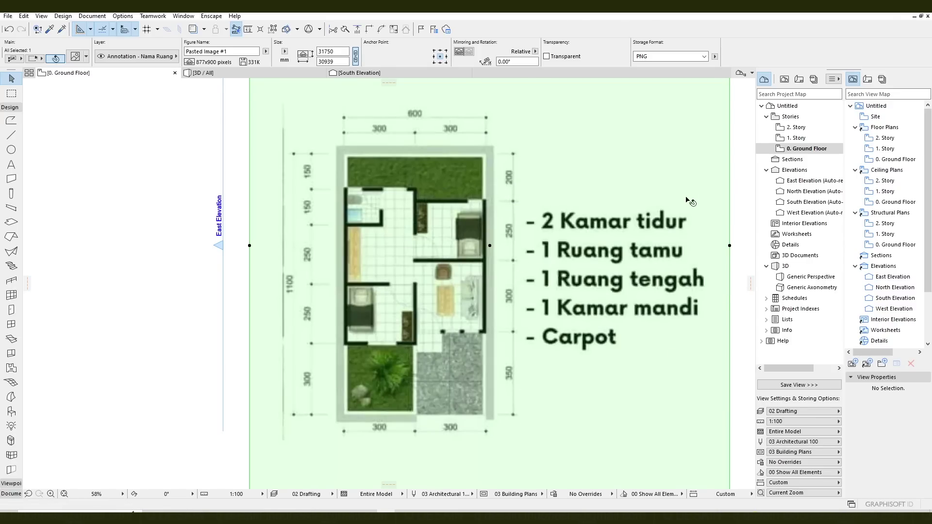
pyautogui.click(739, 201)
pyautogui.scroll(-3, 552, 115)
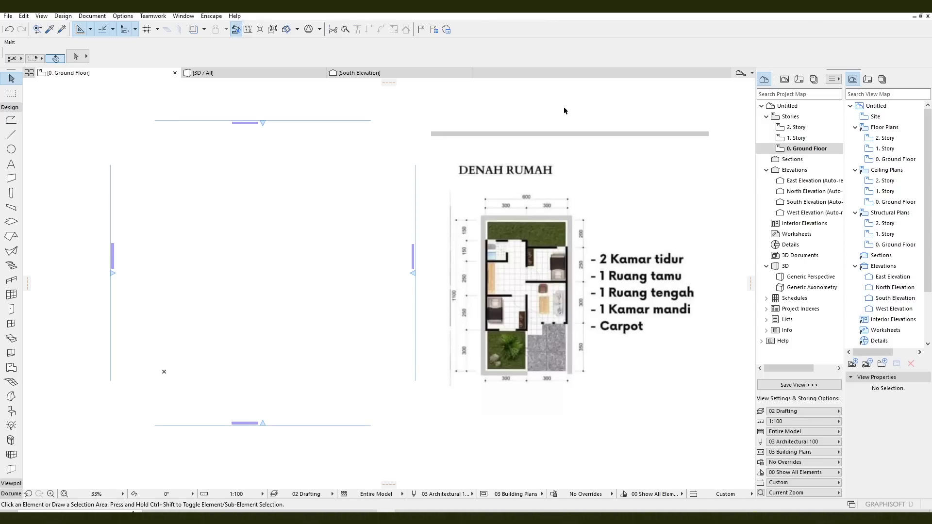
# - In the story settings, rename story 0 as Lt. 1, story 1 as Lt. 2 and story 2 as Atap
pyautogui.rightClick(793, 150)
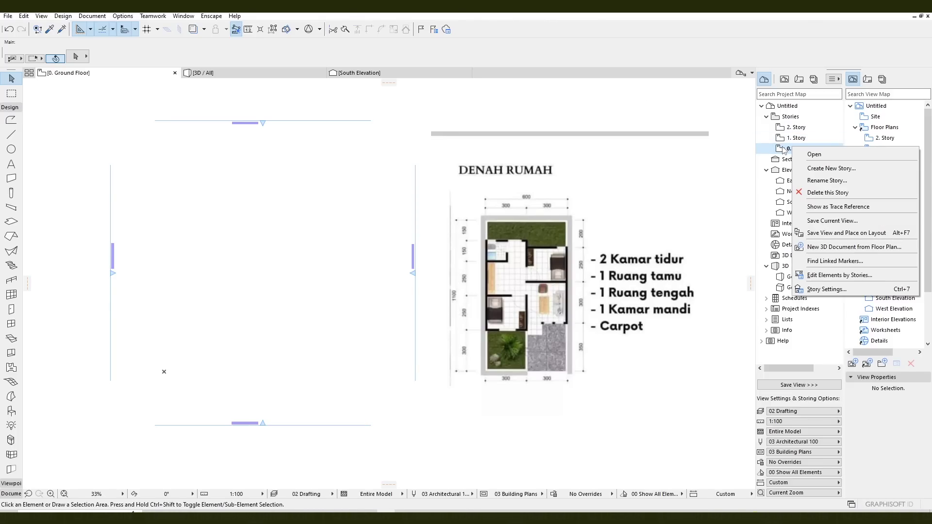
pyautogui.click(810, 153)
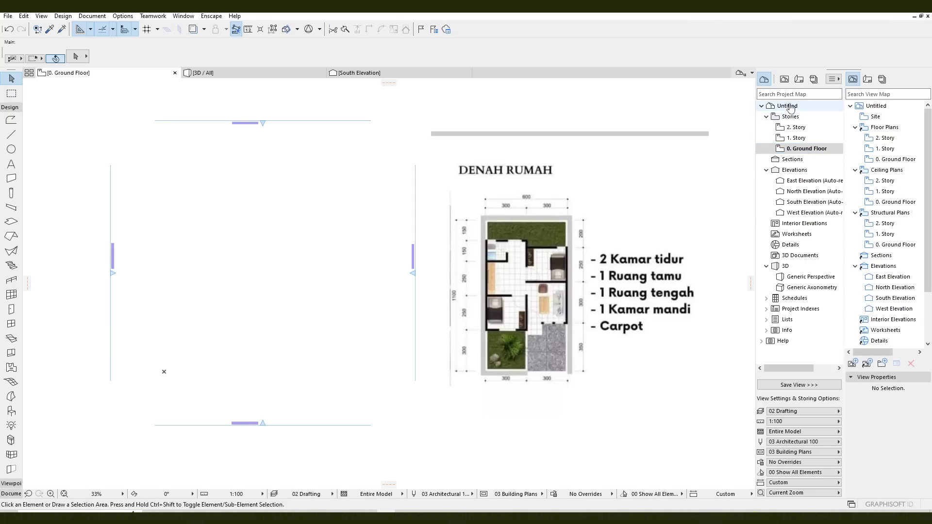
pyautogui.rightClick(796, 150)
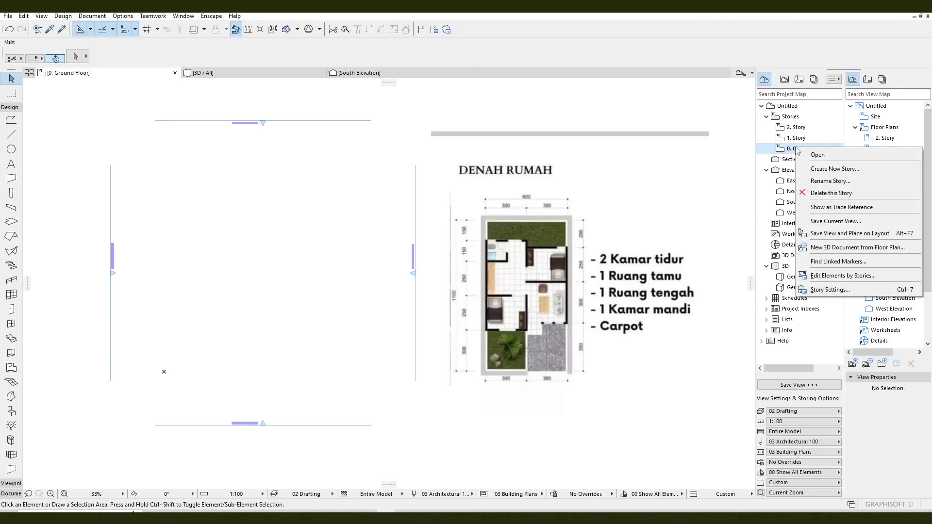
pyautogui.click(843, 290)
pyautogui.click(549, 162)
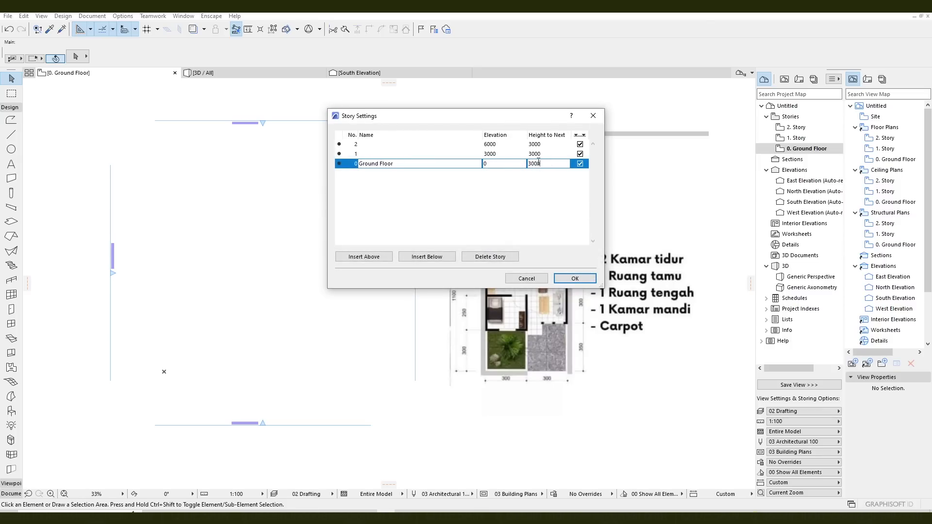
pyautogui.click(382, 155)
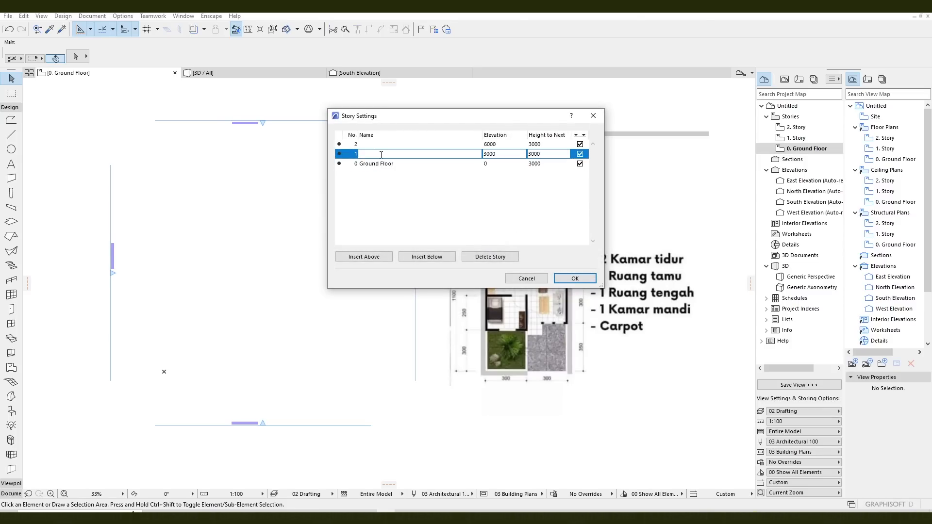
pyautogui.click(371, 163)
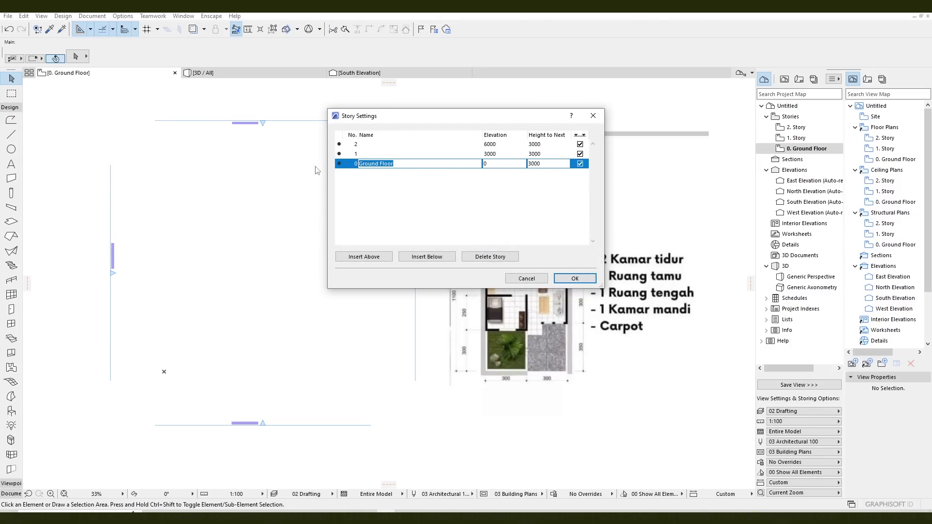
pyautogui.write('Lt. 1')
pyautogui.click(364, 154)
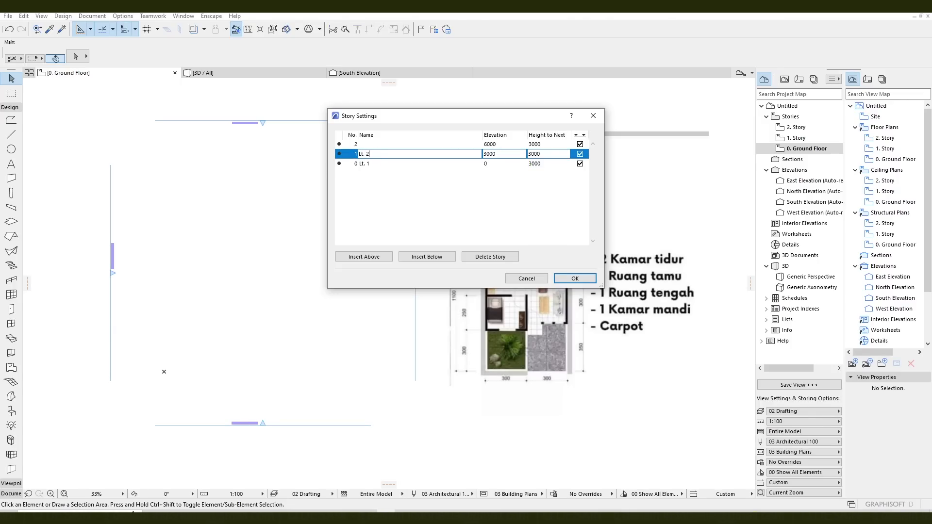
pyautogui.click(384, 144)
pyautogui.write('A')
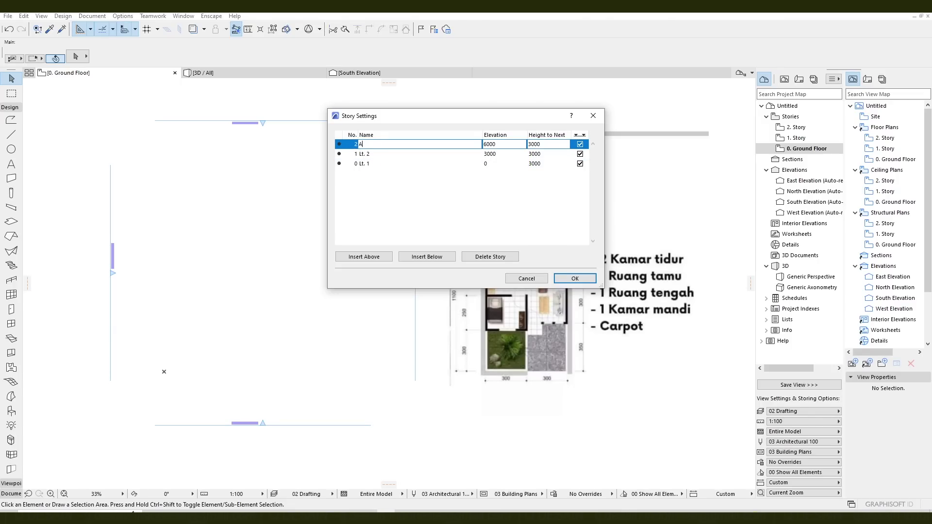
pyautogui.write('tap')
# - Insert a story below Lt. 1 and name it Pondasi
pyautogui.click(391, 164)
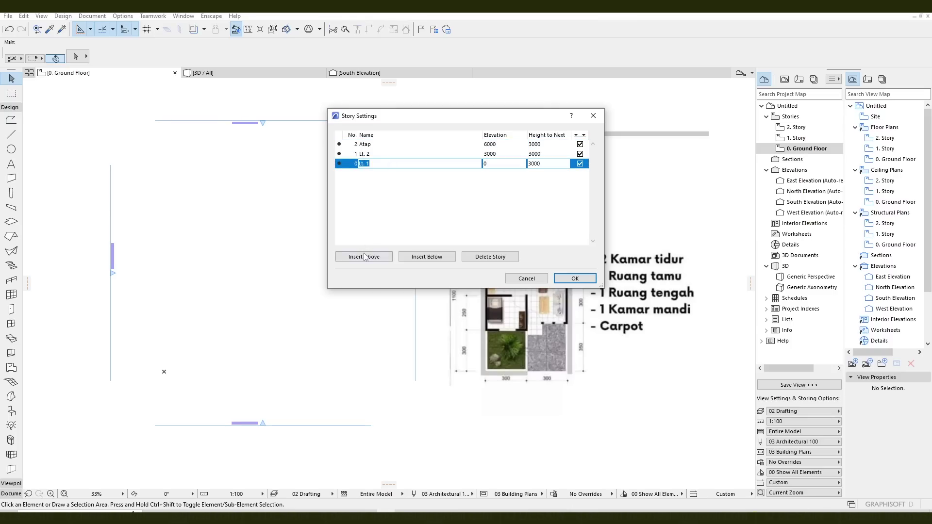
pyautogui.click(427, 257)
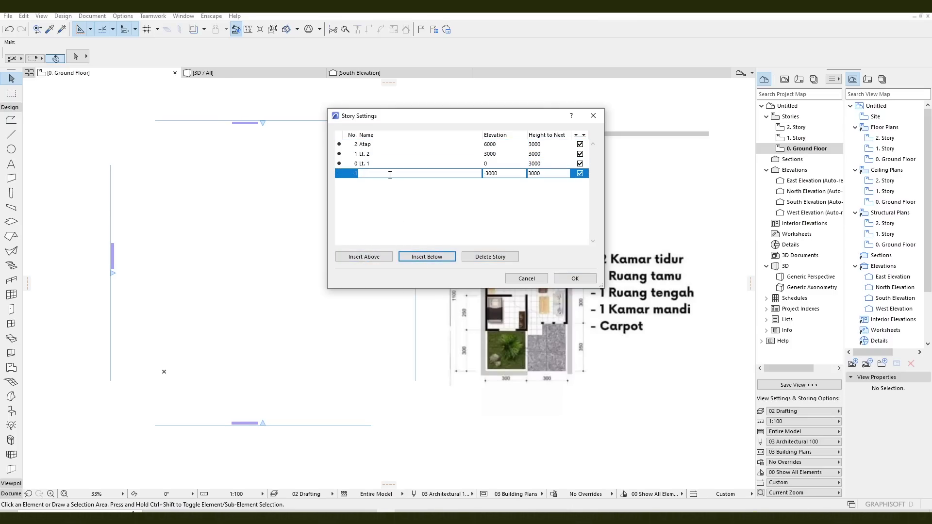
pyautogui.write('Pondasi')
# - Set the height to next of story Lt. 1 to 3500
pyautogui.click(554, 164)
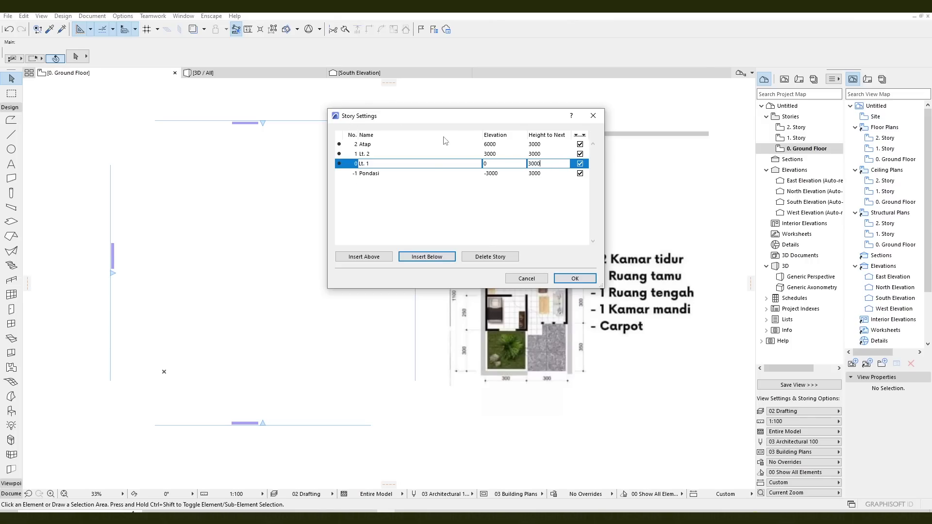
pyautogui.moveTo(550, 166); pyautogui.dragTo(521, 166)
pyautogui.write('3500')
# - Set the height to next of story Lt. 2 to 3500
pyautogui.click(555, 155)
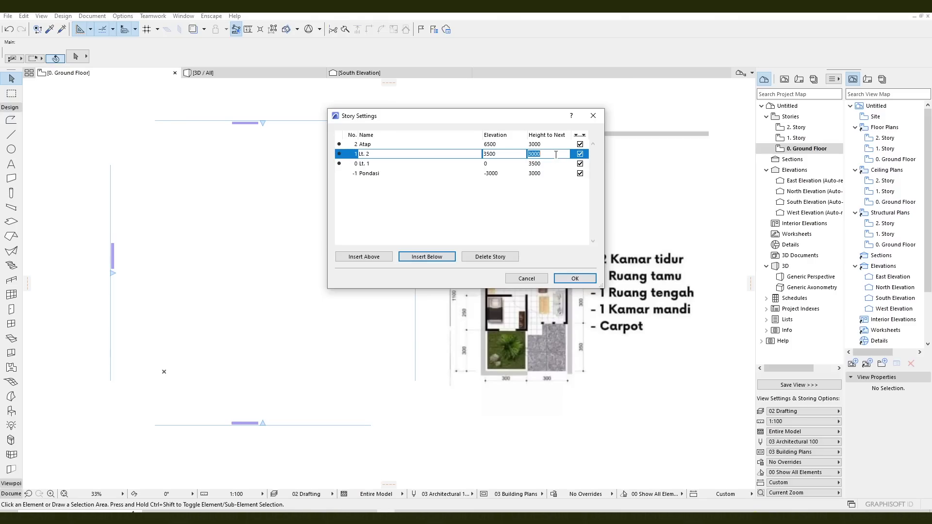
pyautogui.write('3500')
pyautogui.click(557, 144)
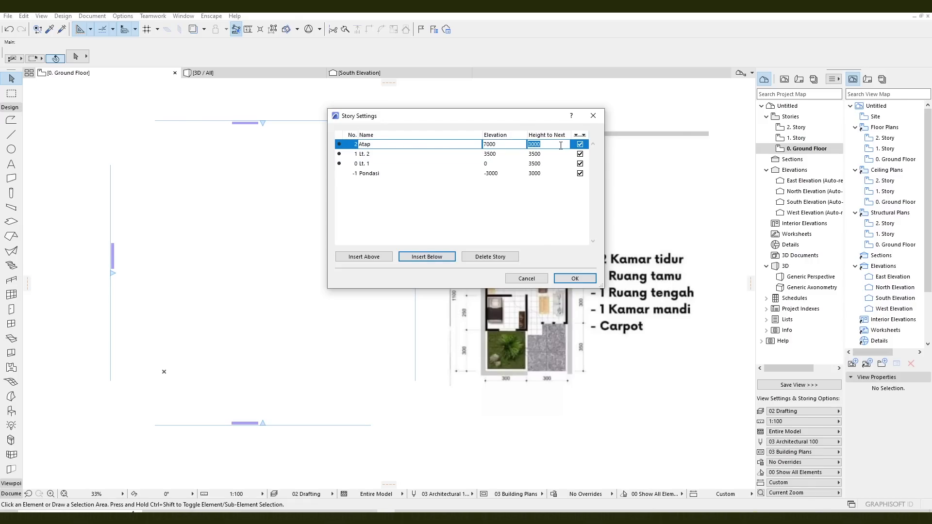
# - Delete story Lt. 2 from the story list
pyautogui.click(552, 153)
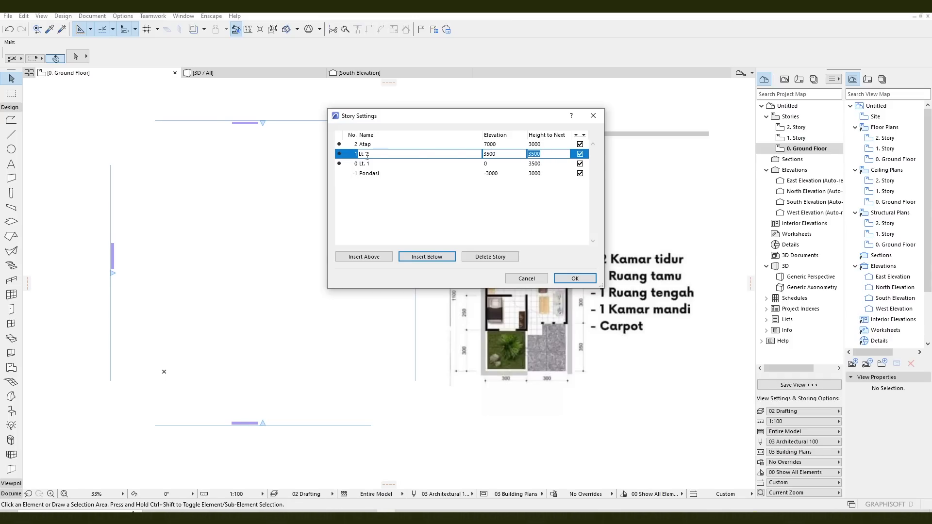
pyautogui.click(490, 257)
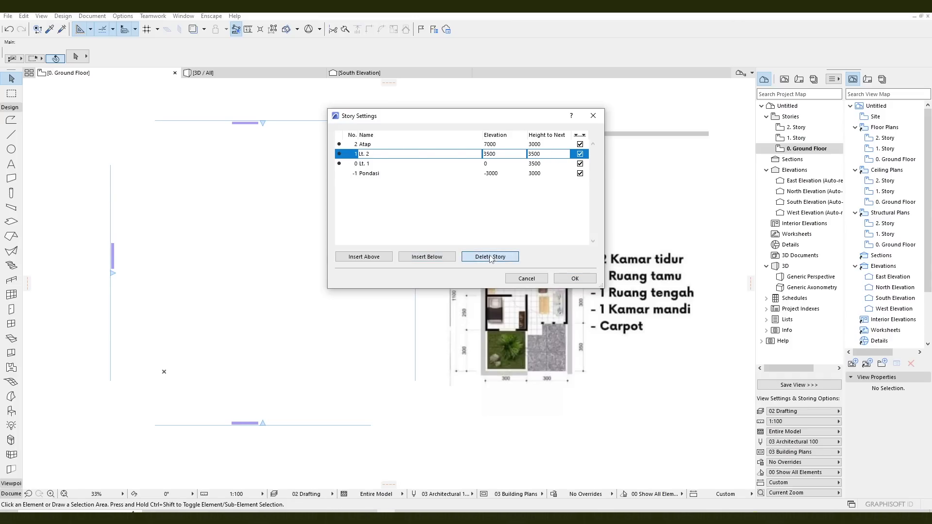
pyautogui.click(376, 154)
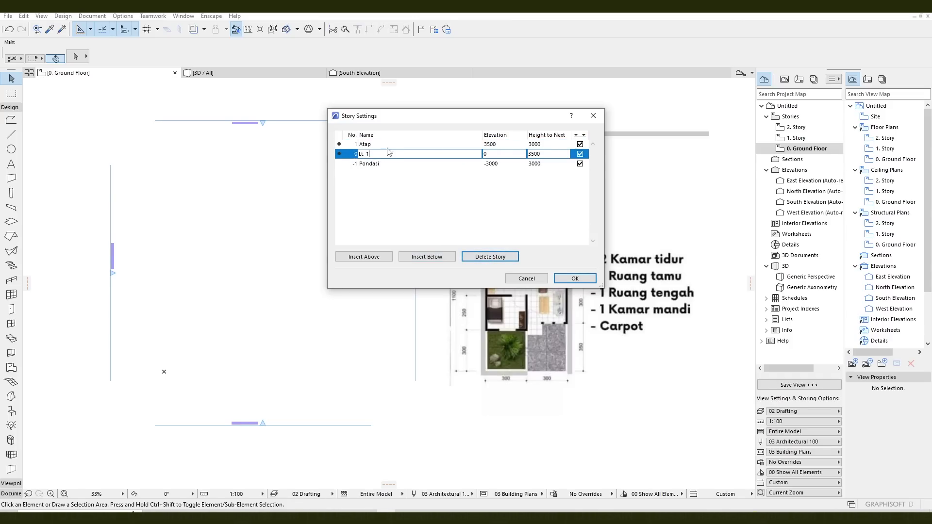
# - Insert a story above Atap and name it TOP
pyautogui.click(389, 145)
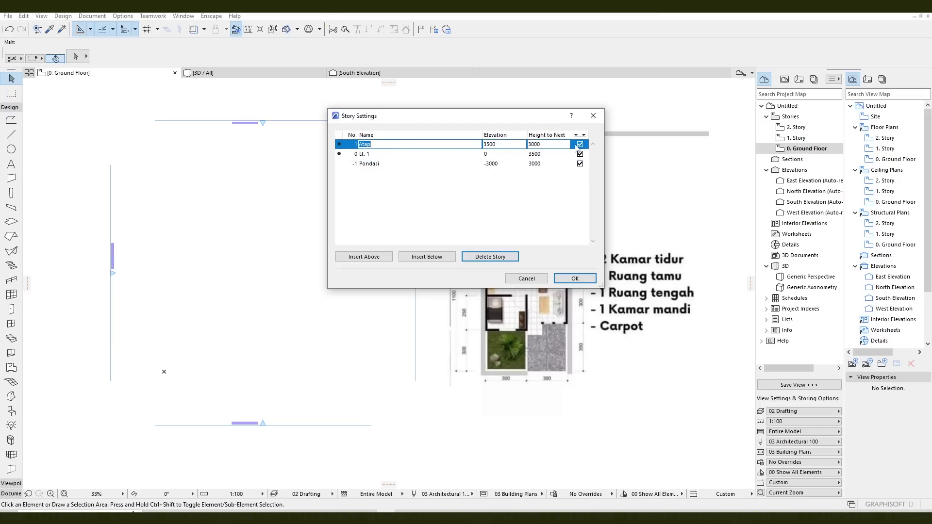
pyautogui.click(437, 144)
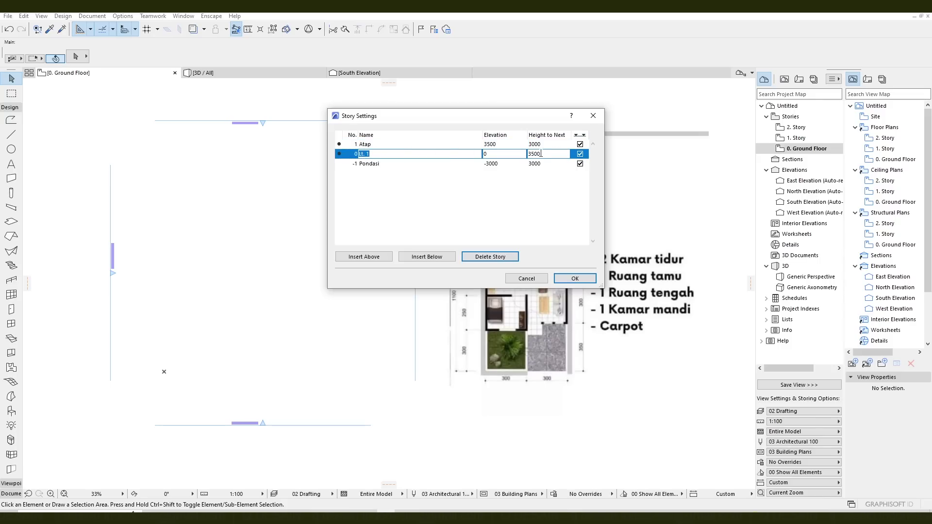
pyautogui.click(400, 164)
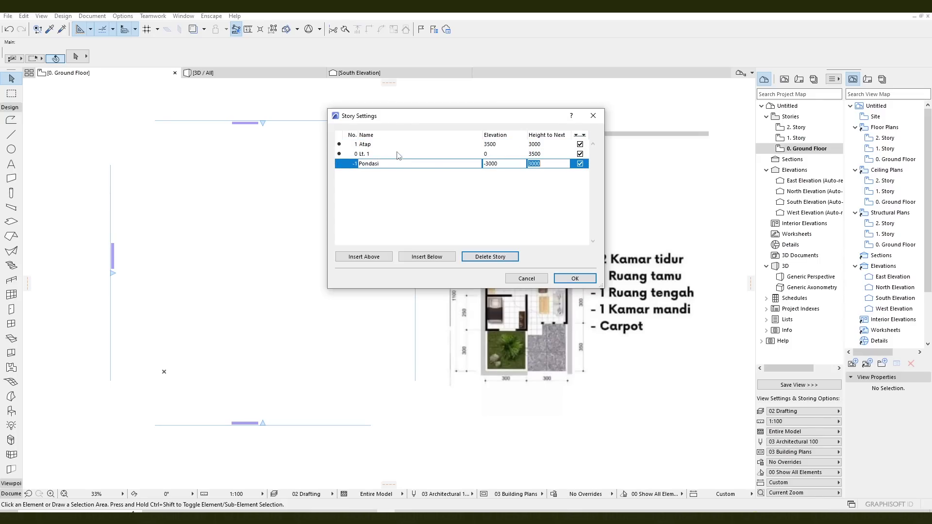
pyautogui.click(399, 144)
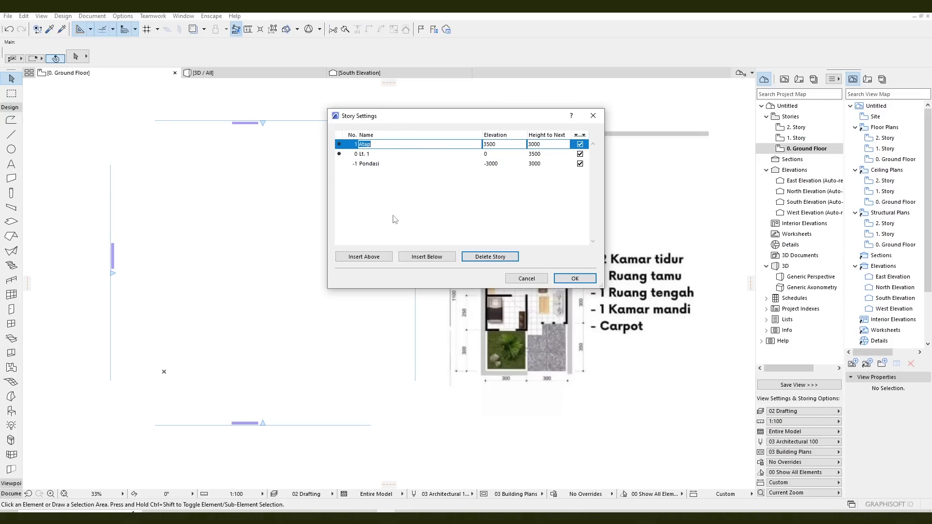
pyautogui.click(379, 257)
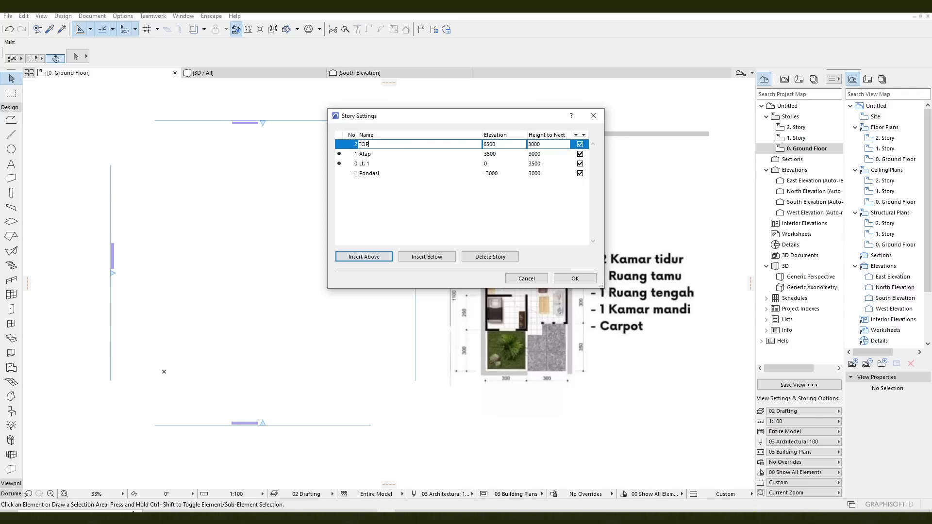
# - Apply the story settings and confirm the deletion of the removed story
pyautogui.click(549, 154)
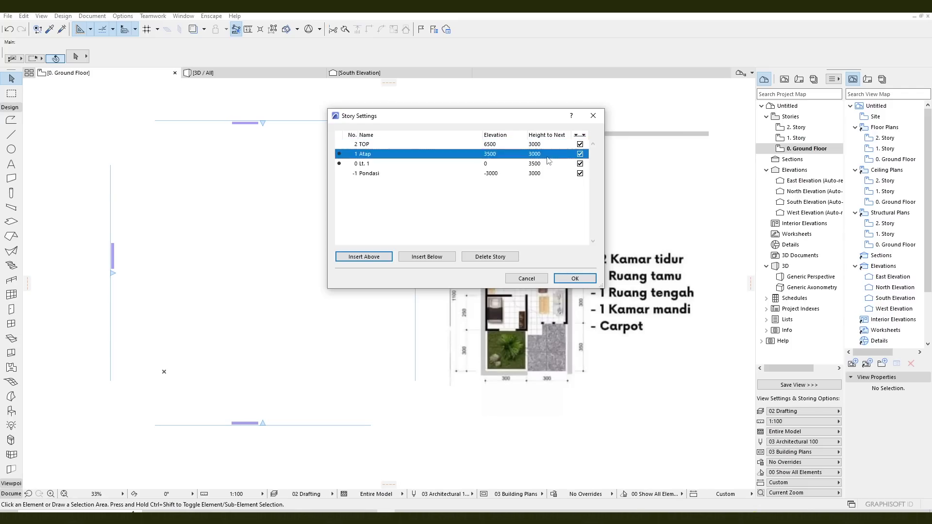
pyautogui.click(408, 164)
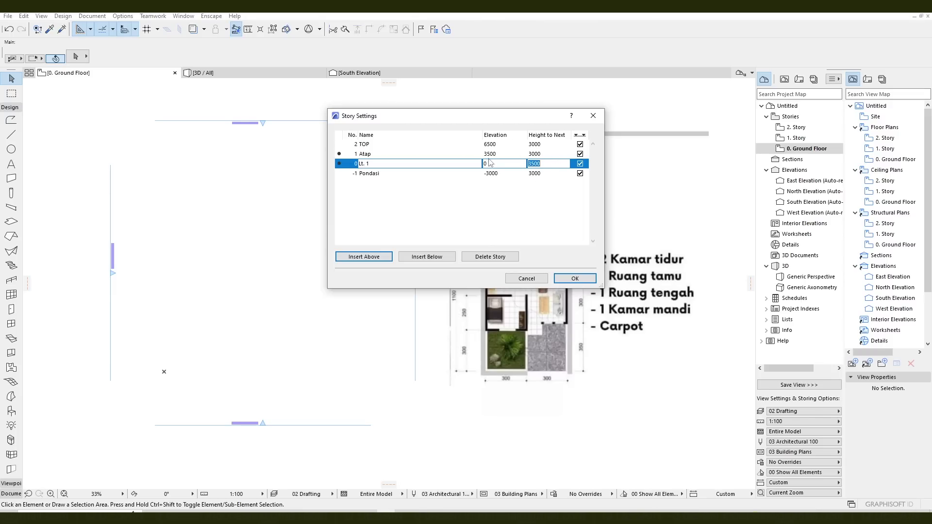
pyautogui.click(575, 282)
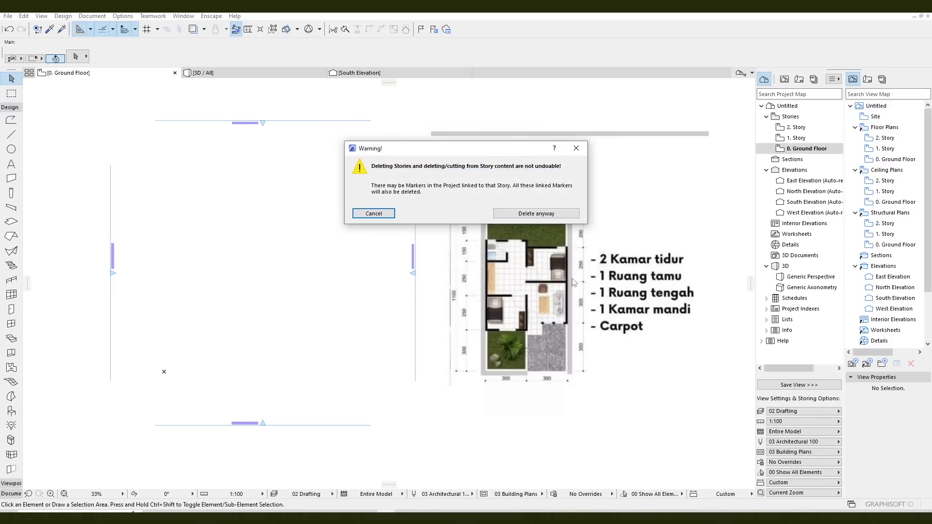
pyautogui.click(556, 215)
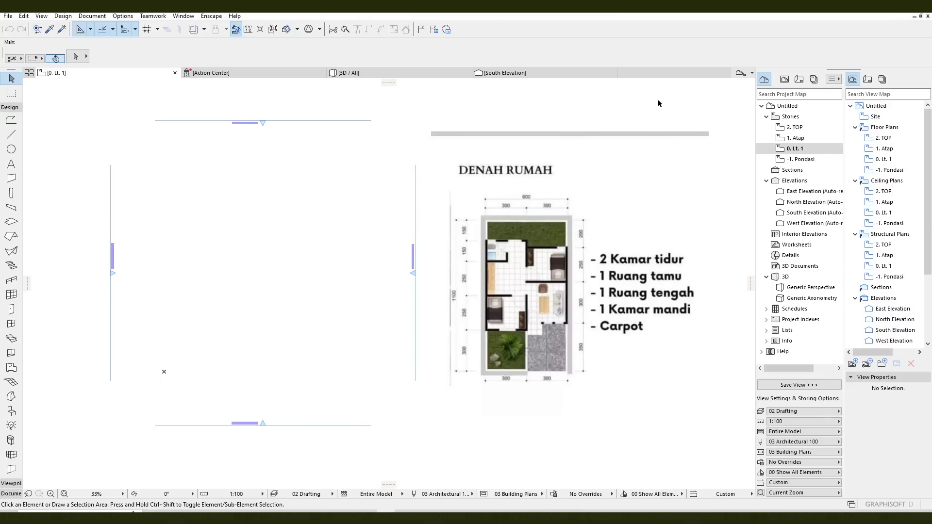
# - Activate the Polyline tool and set its default layer to 2D Drafting - General
pyautogui.scroll(1, 583, 179)
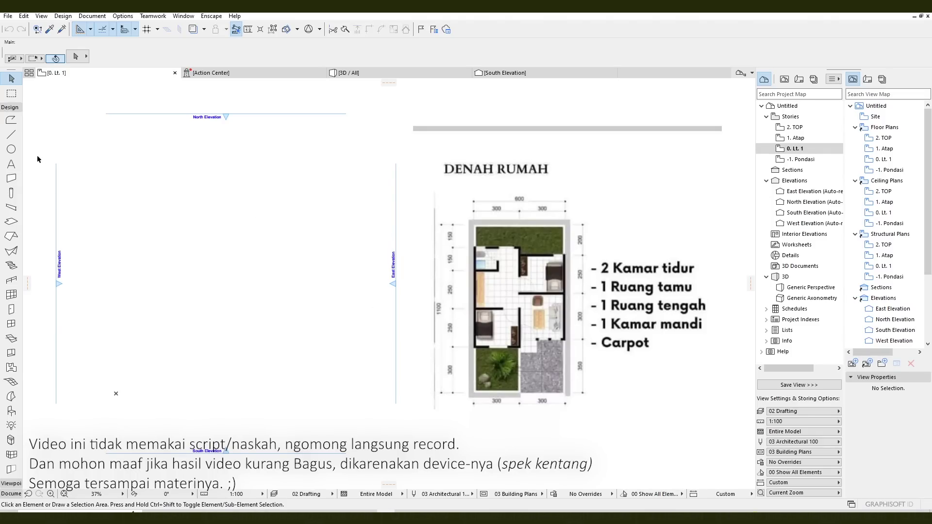
pyautogui.click(10, 122)
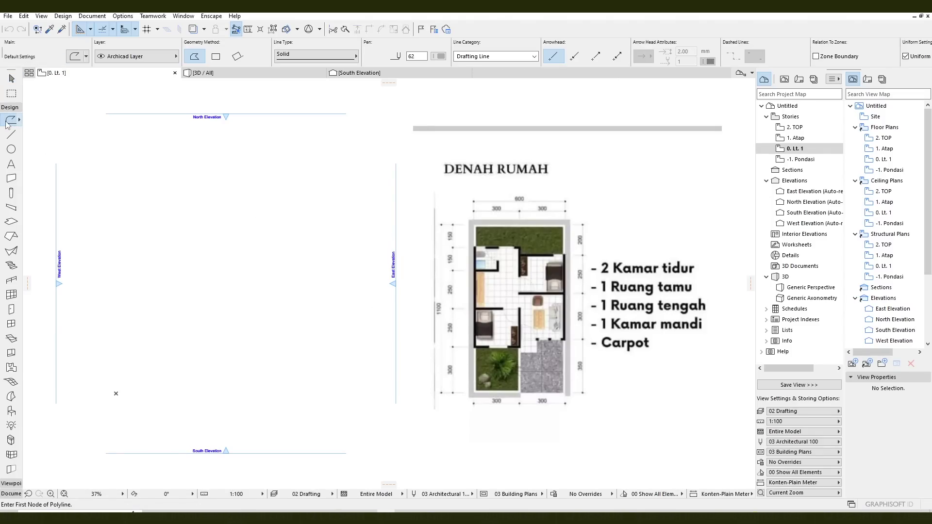
pyautogui.press('Escape')
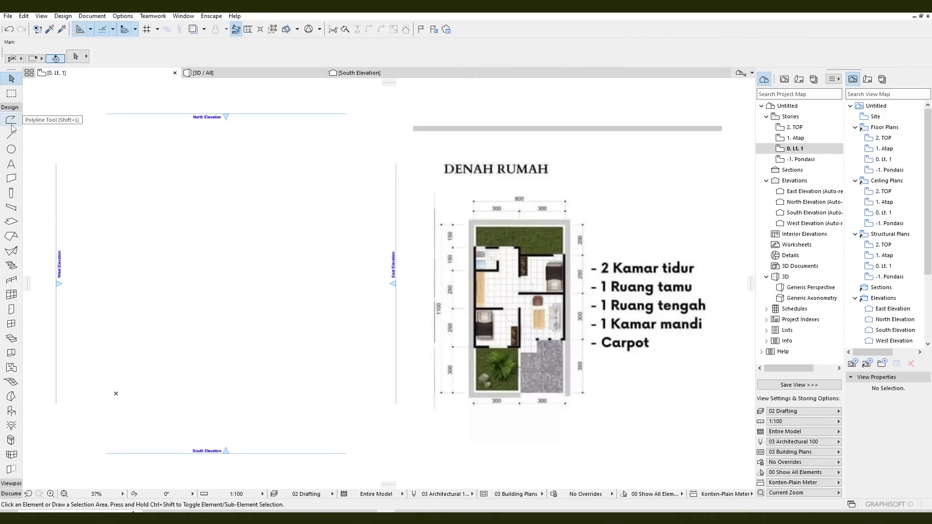
pyautogui.click(12, 122)
pyautogui.click(126, 57)
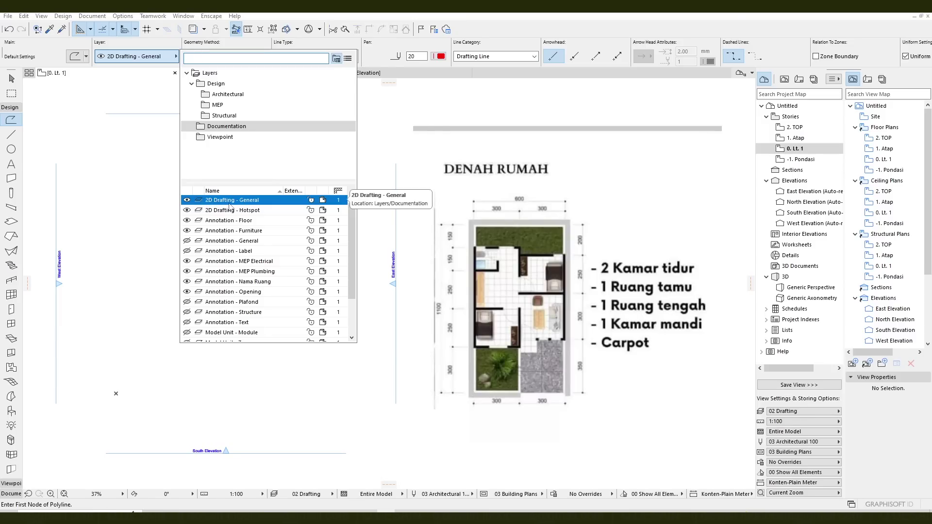
pyautogui.click(249, 204)
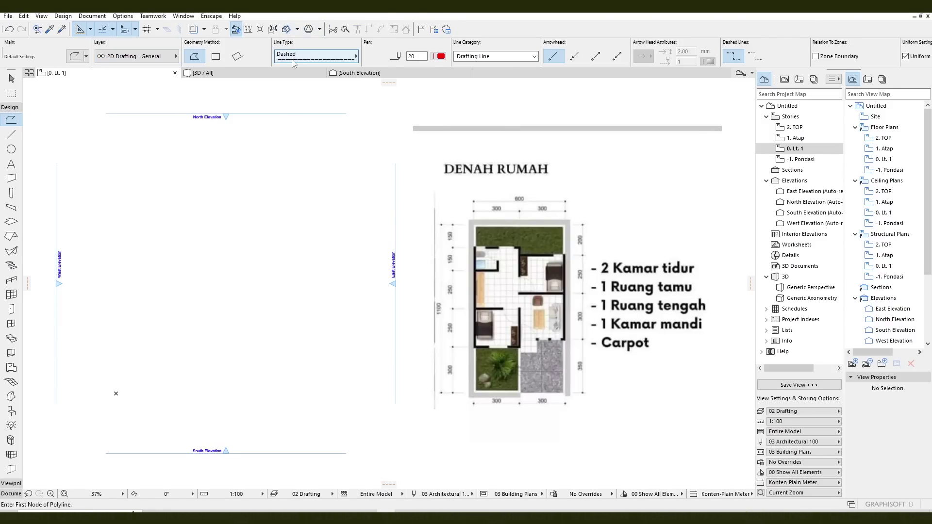
# - Set the polyline's default line type to Dashed Long and its pen to the red pen 20
pyautogui.click(339, 57)
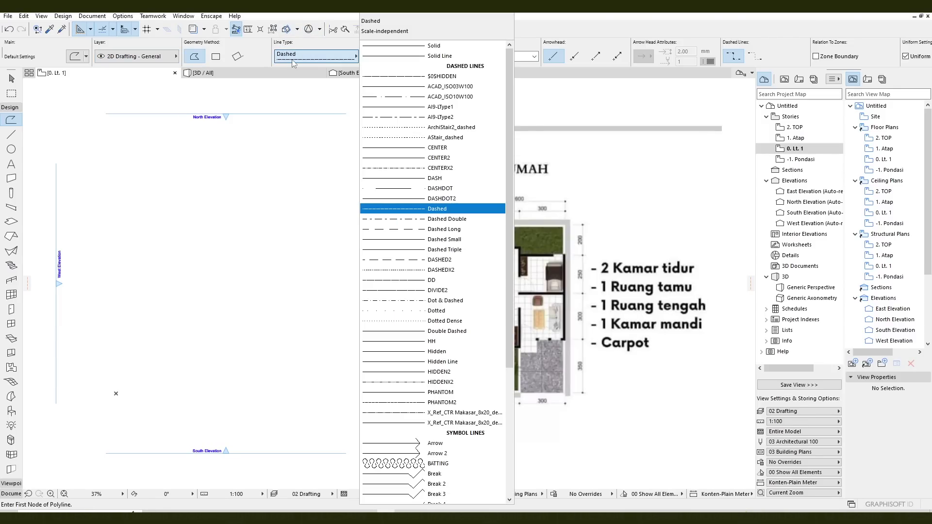
pyautogui.click(460, 229)
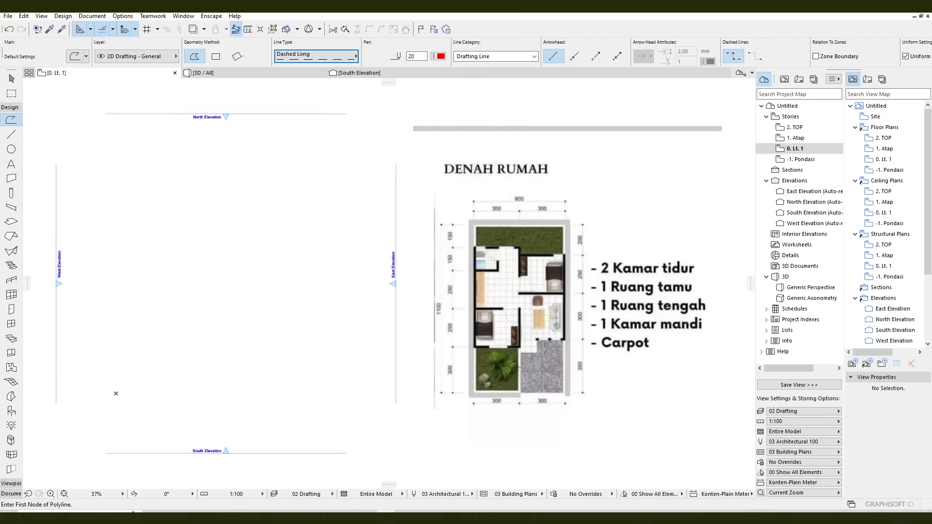
pyautogui.click(441, 57)
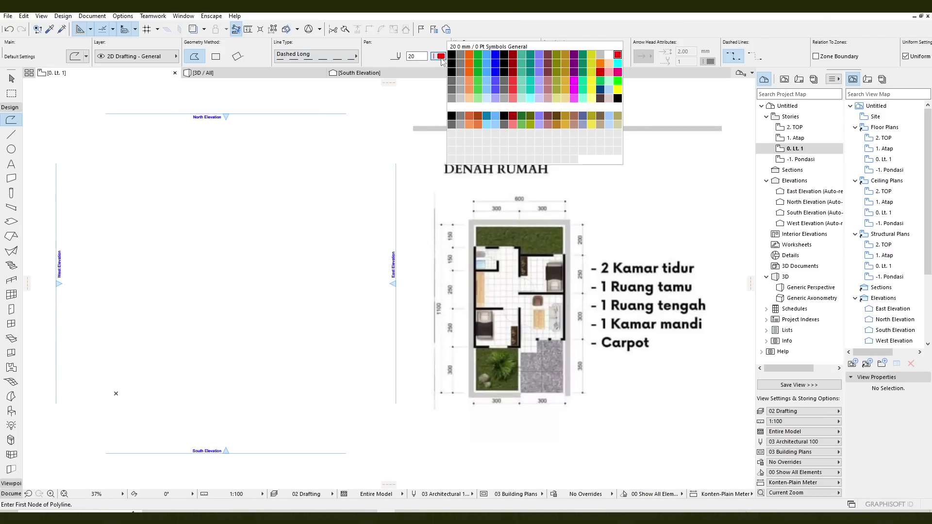
pyautogui.click(618, 55)
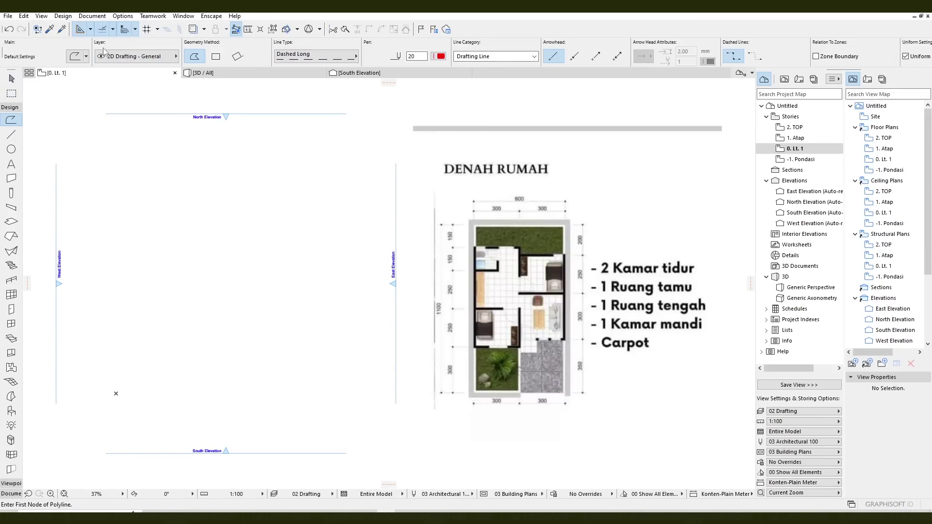
# - Create a favorites folder named Konten-Polylines in the polyline default settings
pyautogui.click(75, 56)
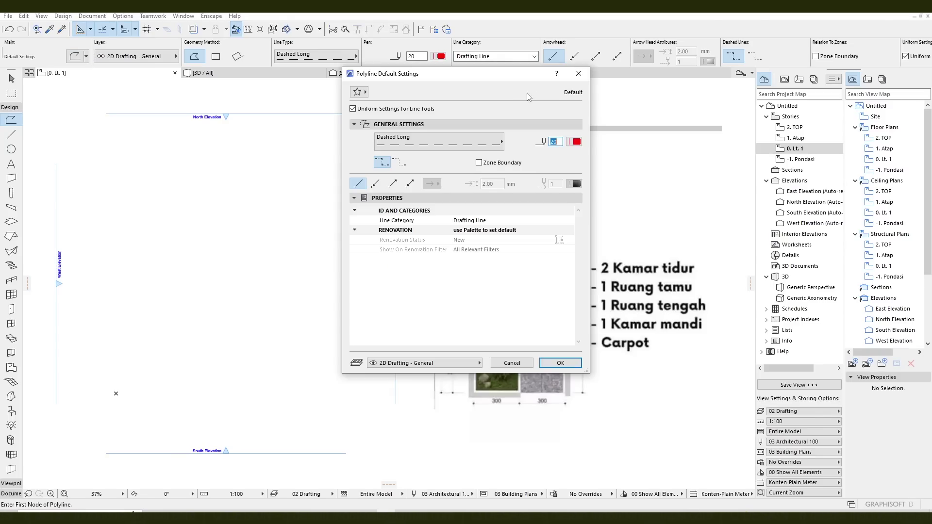
pyautogui.press('Escape')
pyautogui.click(77, 60)
pyautogui.click(359, 93)
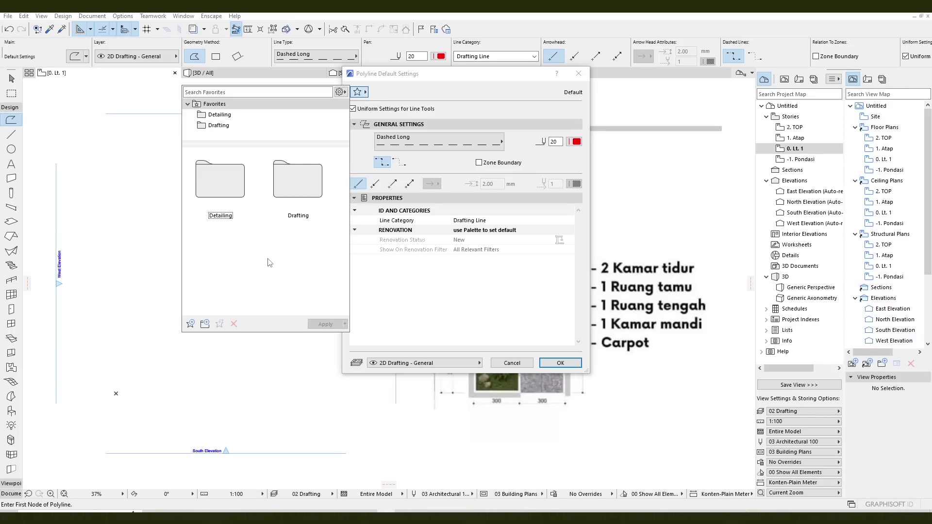
pyautogui.click(204, 324)
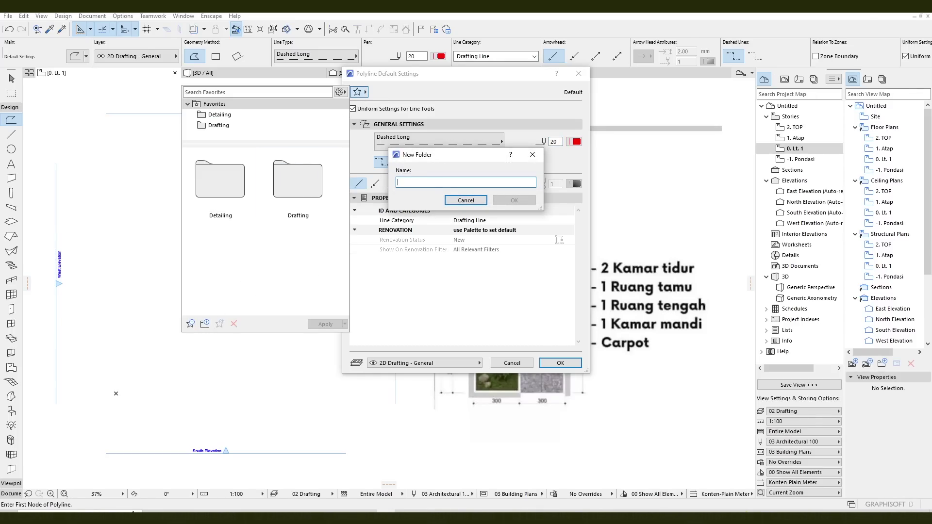
pyautogui.write('Konten-Polylines')
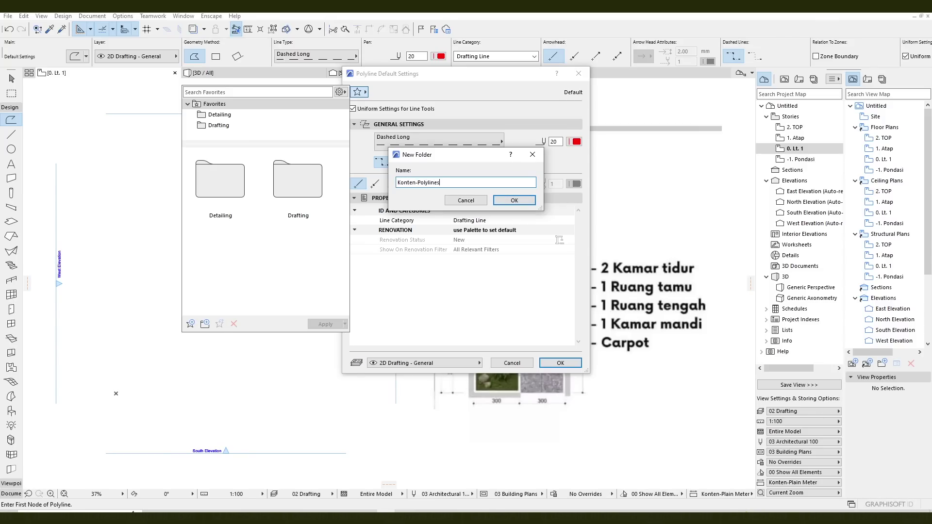
pyautogui.press('Return')
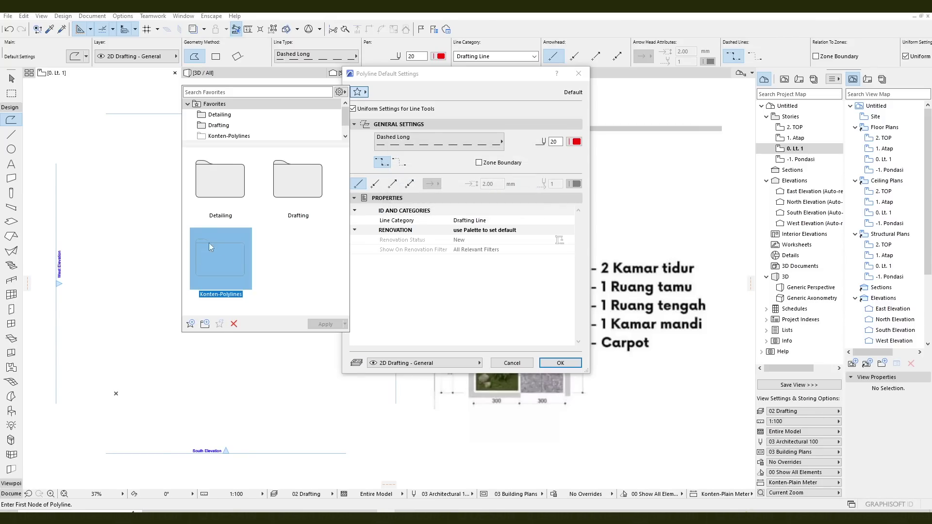
# - Save the current polyline settings as a favorite named Garis Dashed Long in the Konten-Polylines folder
pyautogui.click(229, 136)
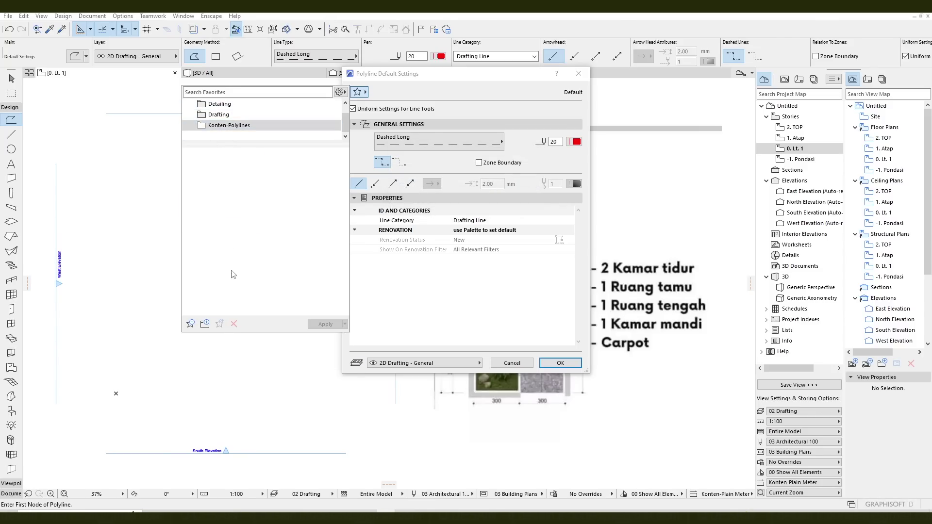
pyautogui.click(191, 324)
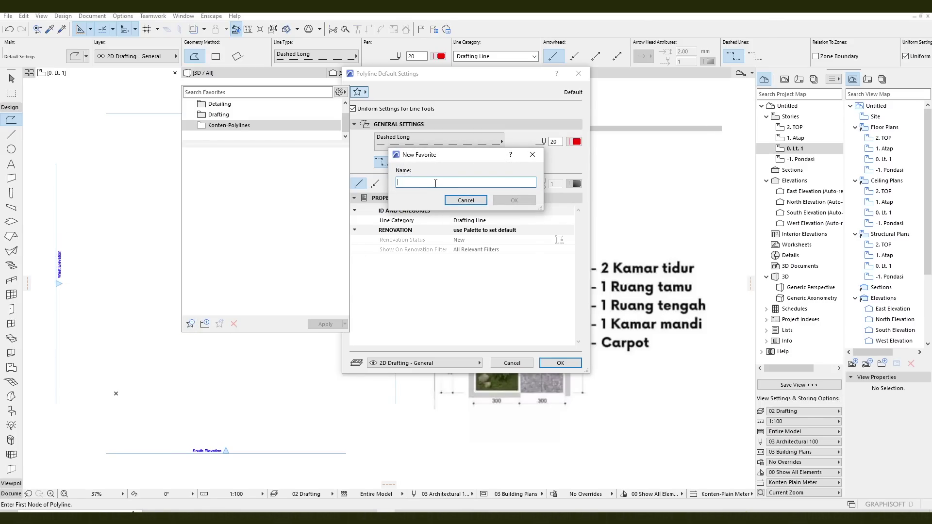
pyautogui.write('Garis Dashed Long')
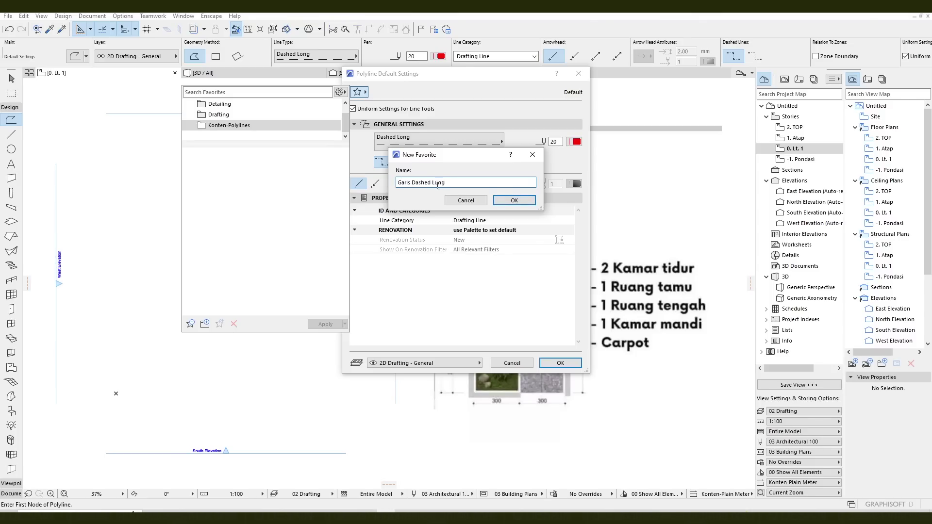
pyautogui.click(514, 200)
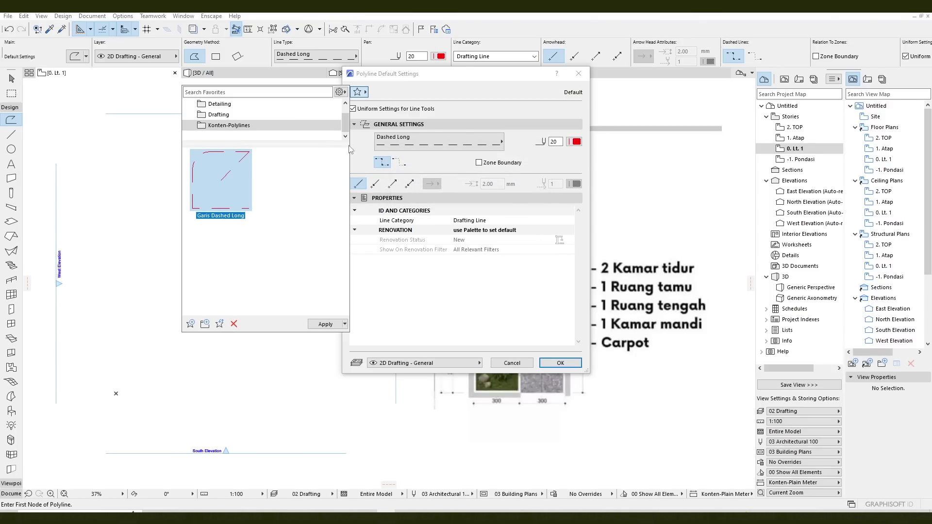
# - Change the default polyline line type to Solid and its pen to the blue pen 86
pyautogui.click(421, 146)
pyautogui.click(421, 146)
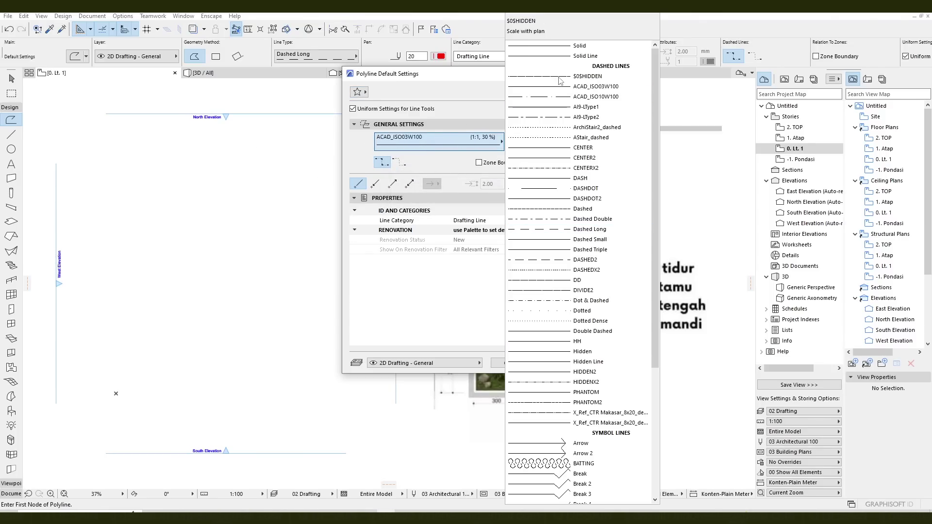
pyautogui.click(563, 46)
pyautogui.click(576, 142)
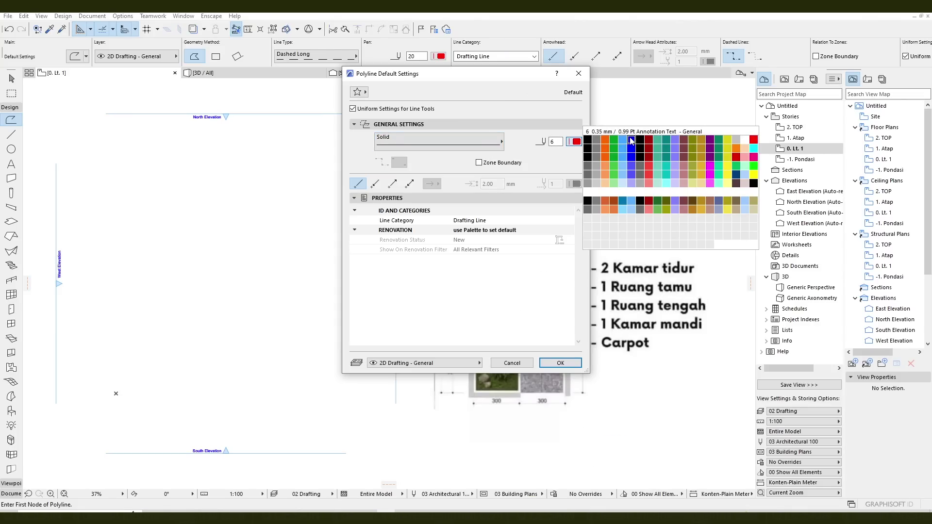
pyautogui.click(631, 176)
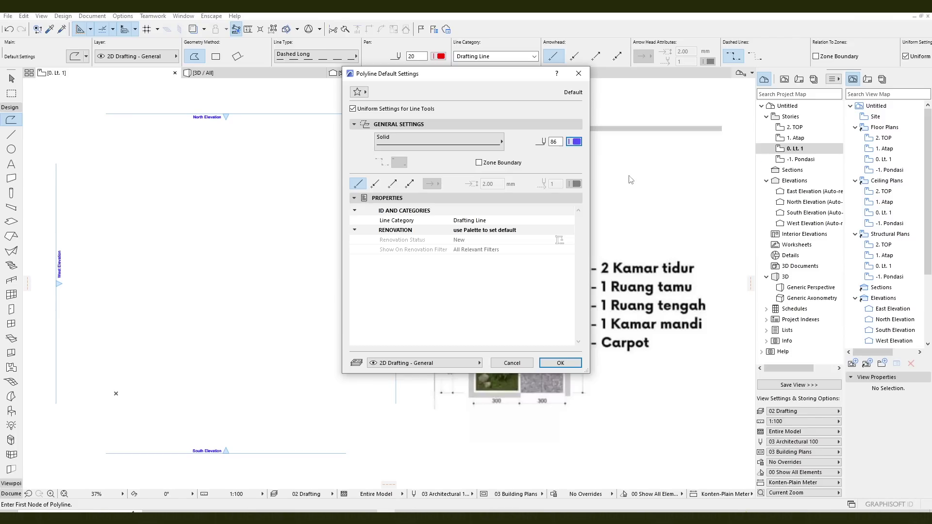
# - Save the solid line settings as a favorite named Garis Solid in Konten-Polylines and accept the polyline defaults
pyautogui.click(358, 92)
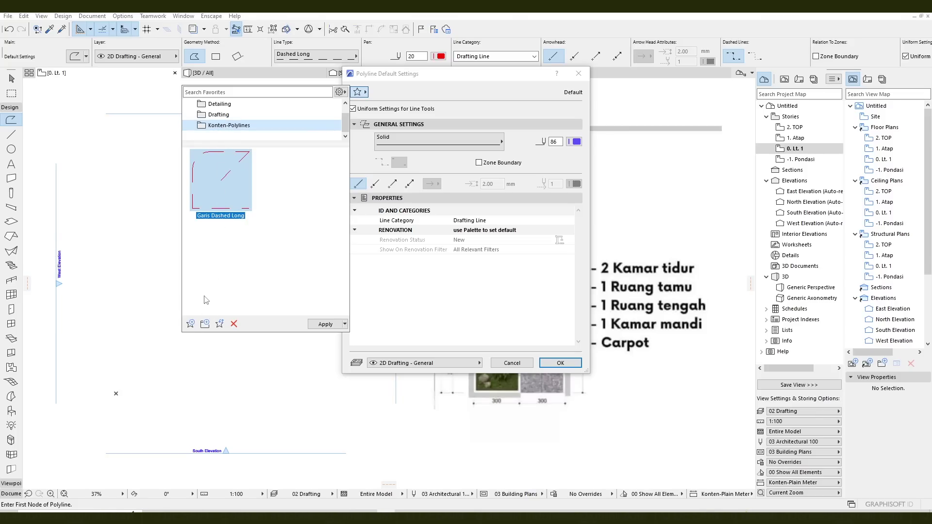
pyautogui.click(190, 324)
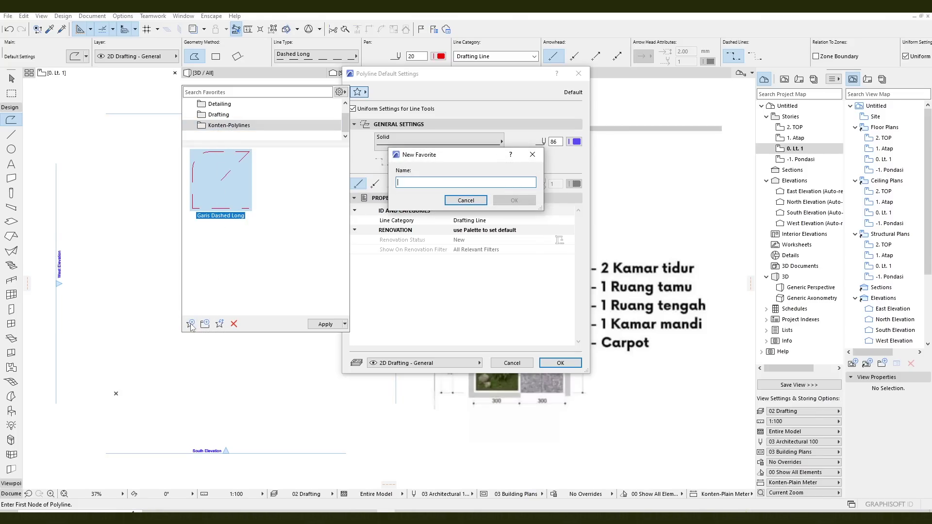
pyautogui.write('Garis ')
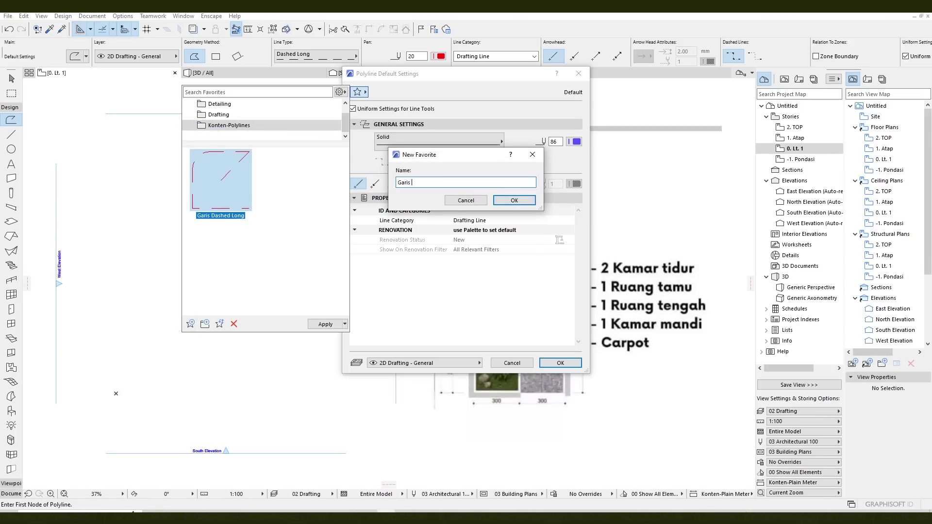
pyautogui.write('Solid')
pyautogui.press('Return')
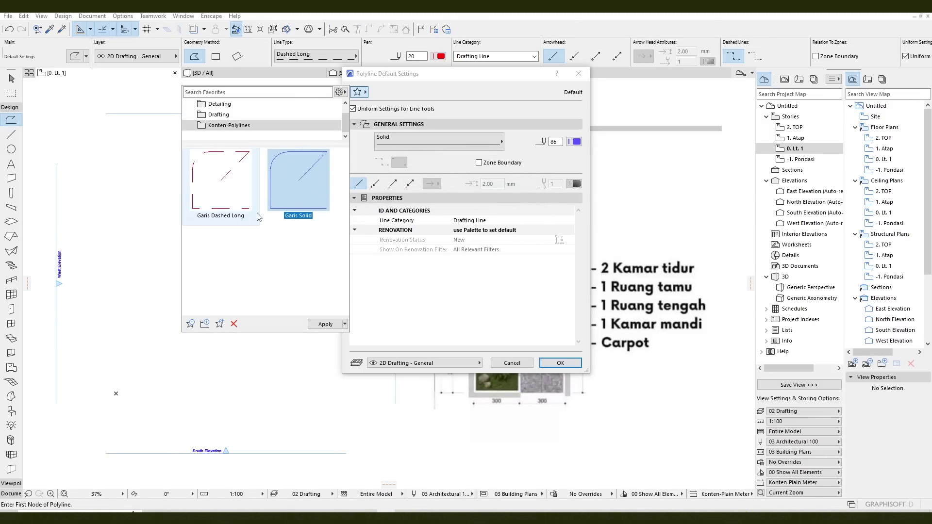
pyautogui.click(560, 363)
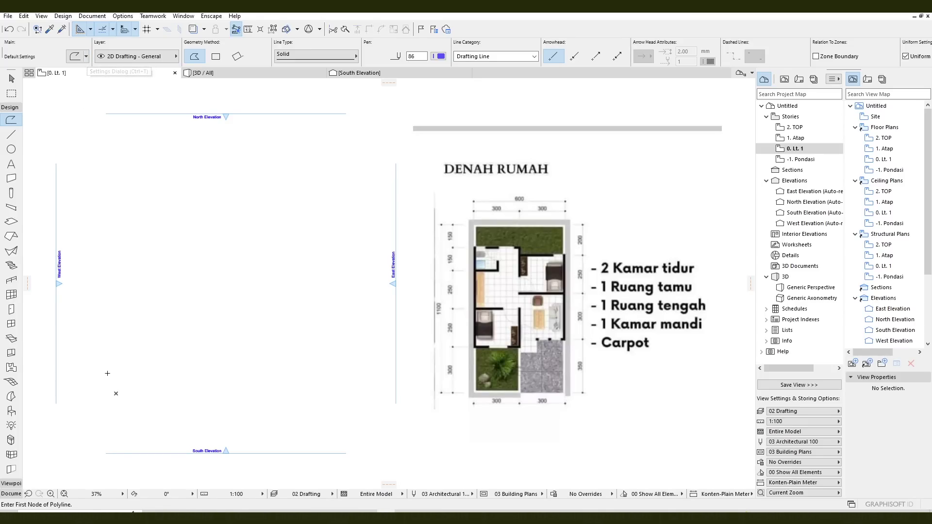
# - Draw a vertical trial polyline upward from the project origin and select it
pyautogui.click(117, 393)
pyautogui.doubleClick(117, 249)
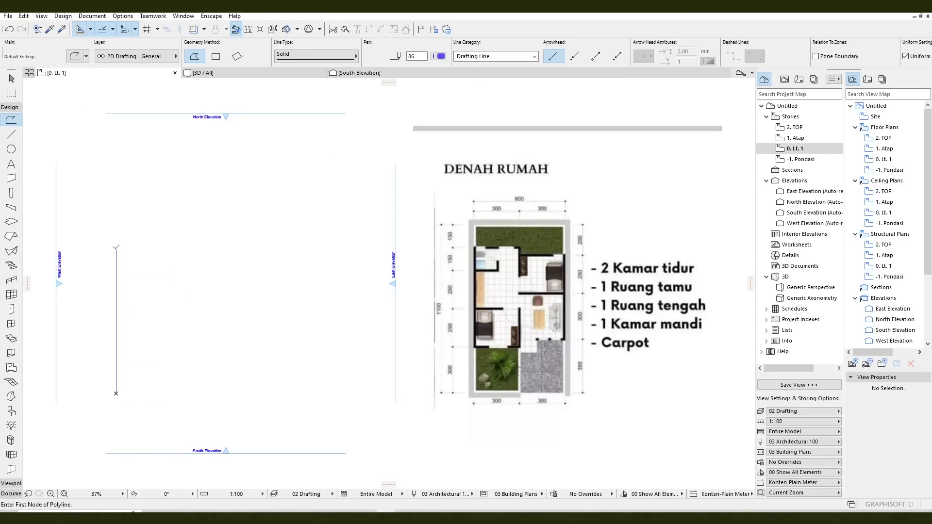
pyautogui.scroll(3, 329, 351)
pyautogui.scroll(-2, 328, 351)
pyautogui.keyDown('shift'); pyautogui.click(238, 265); pyautogui.keyUp('shift')
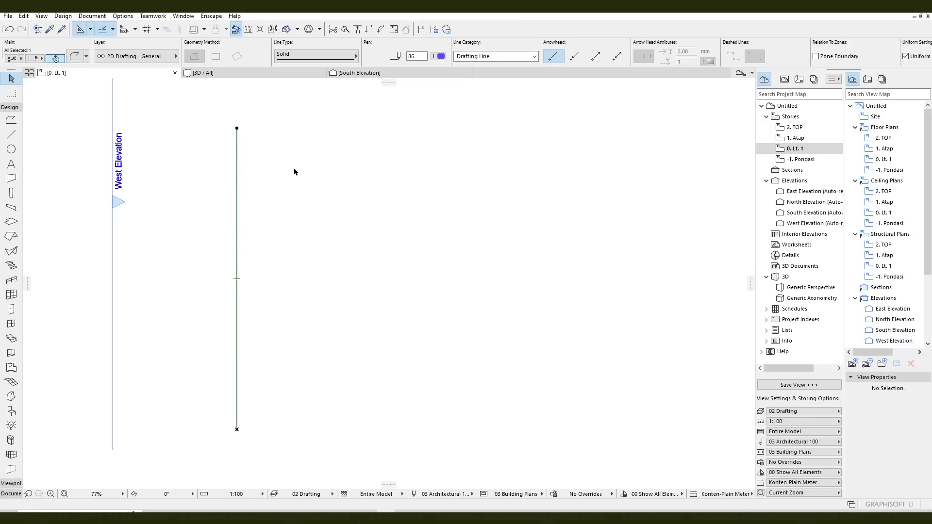
# - Browse the top-level favorites folders Detailing, Drafting and Konten-Polylines available for the selected polyline
pyautogui.click(87, 56)
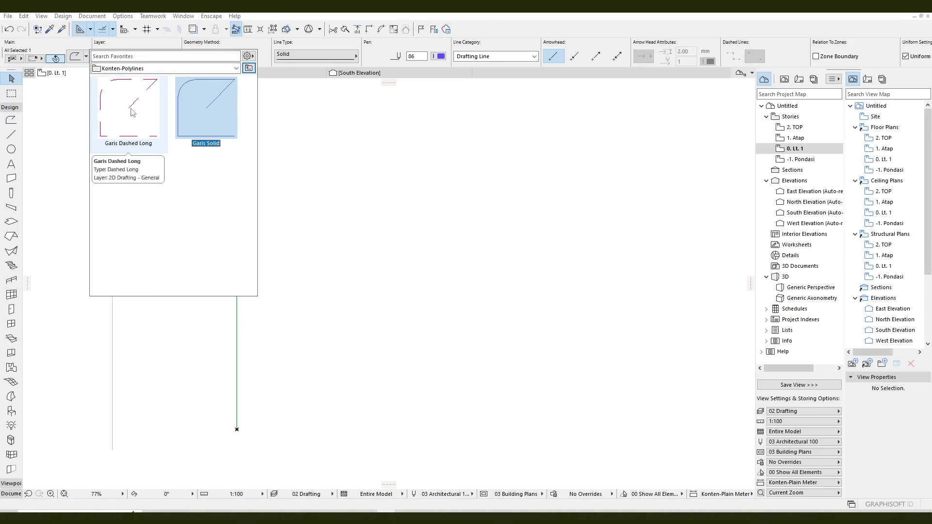
pyautogui.click(86, 56)
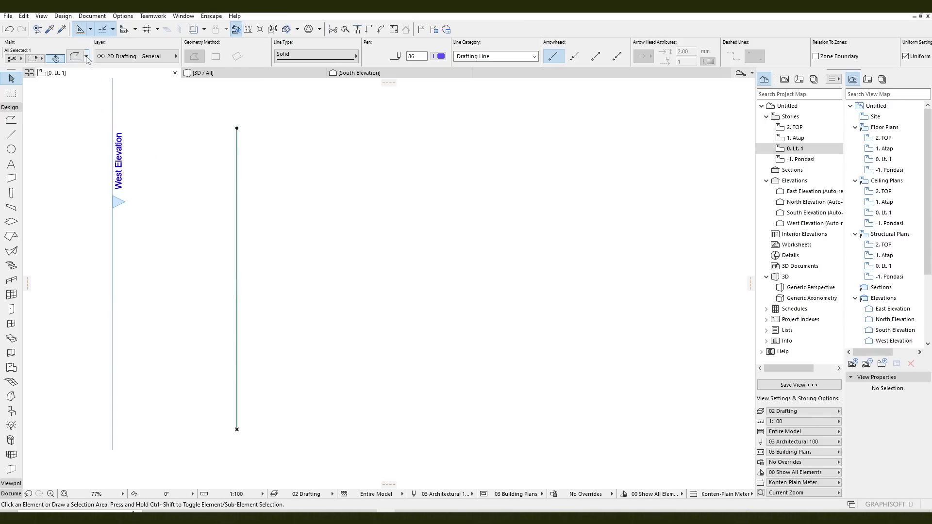
pyautogui.click(86, 57)
pyautogui.click(165, 68)
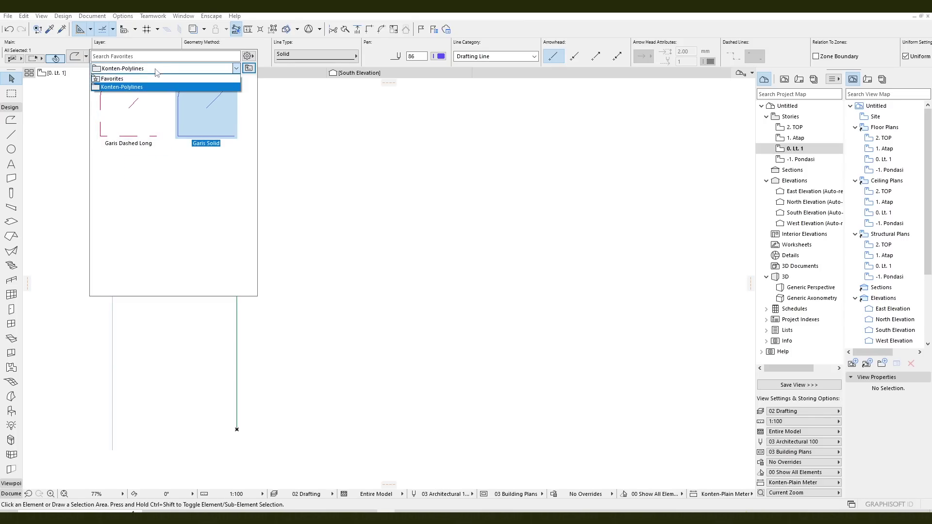
pyautogui.click(151, 76)
pyautogui.click(85, 56)
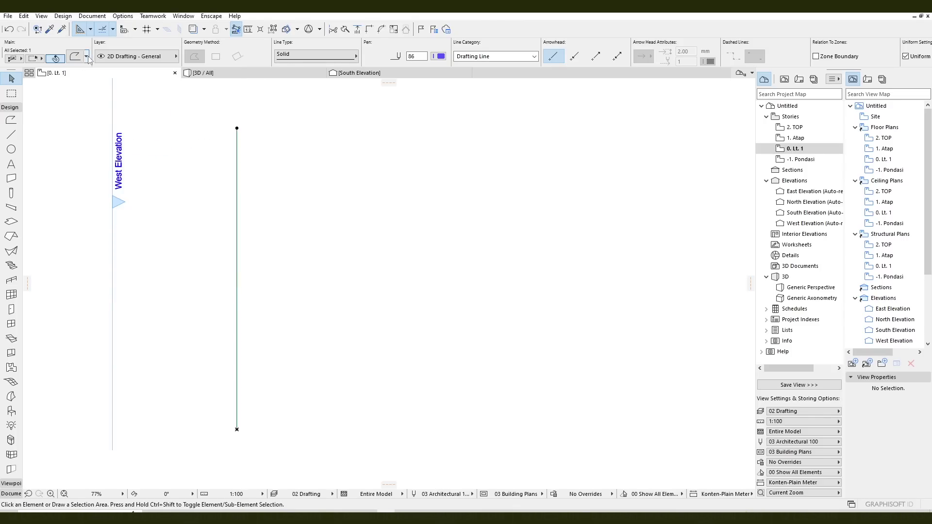
pyautogui.click(86, 56)
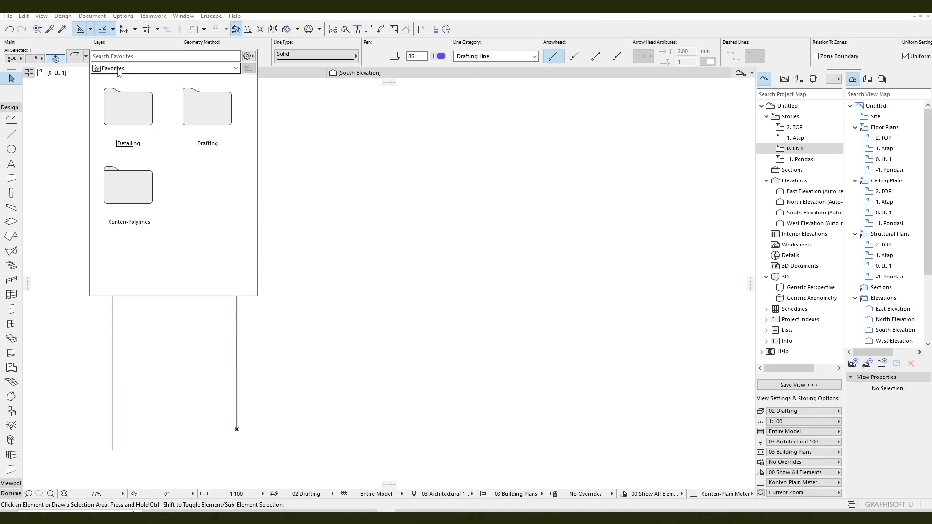
pyautogui.click(143, 112)
pyautogui.click(206, 112)
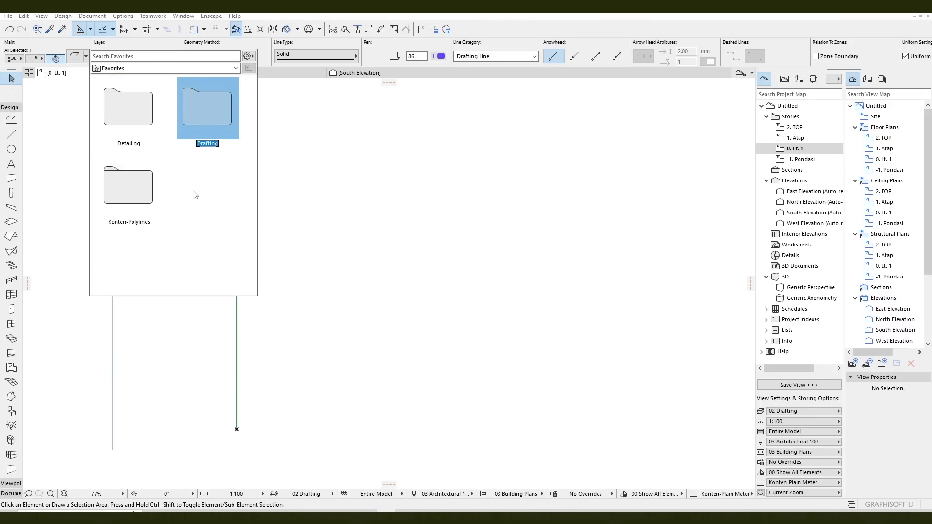
pyautogui.click(131, 198)
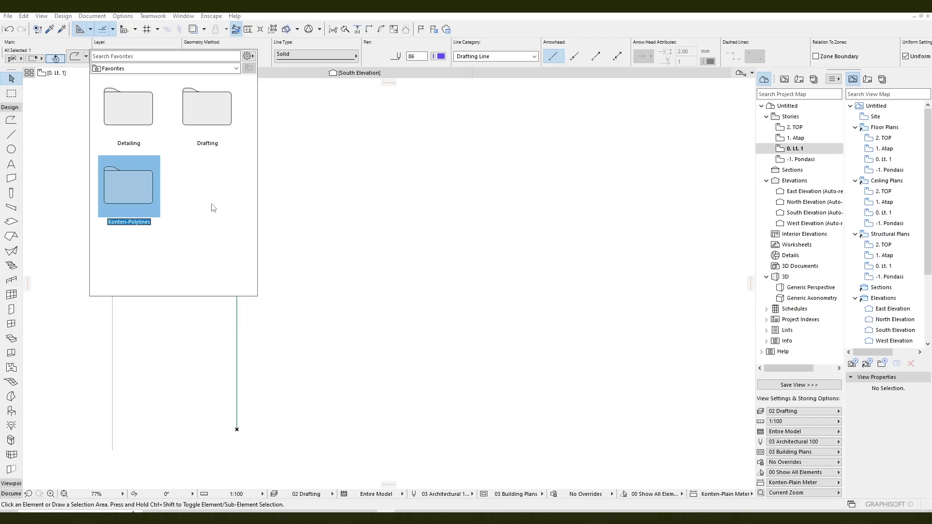
# - Apply the Garis Dashed Long favorite from the Konten-Polylines folder to the selected vertical polyline and deselect it
pyautogui.doubleClick(125, 193)
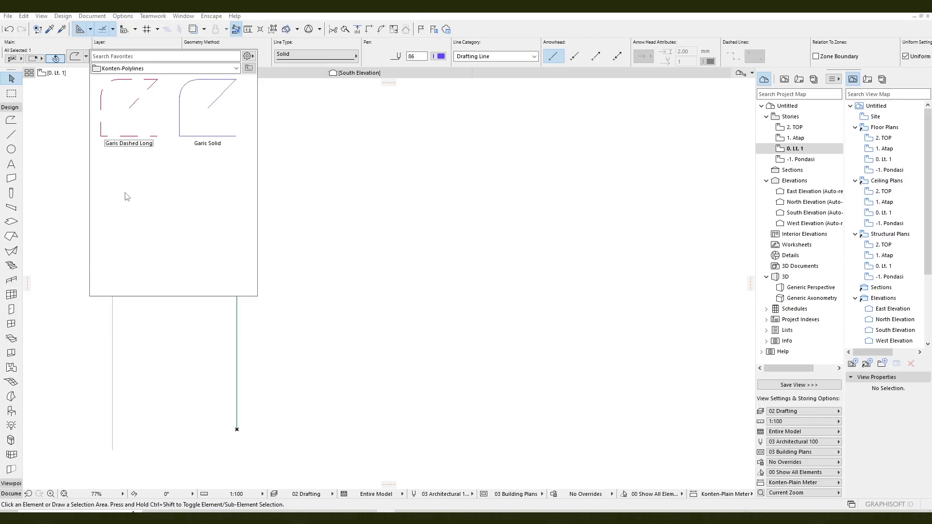
pyautogui.click(208, 113)
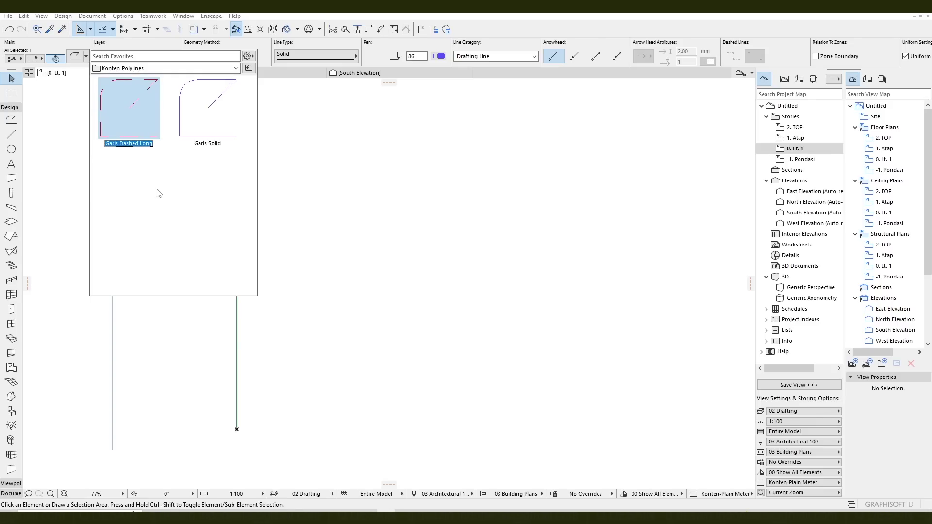
pyautogui.doubleClick(130, 113)
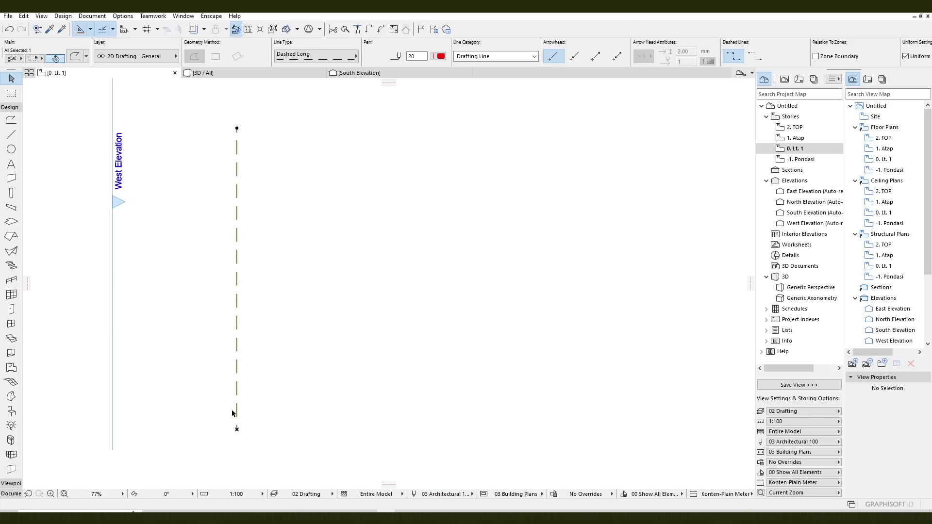
pyautogui.scroll(-3, 345, 246)
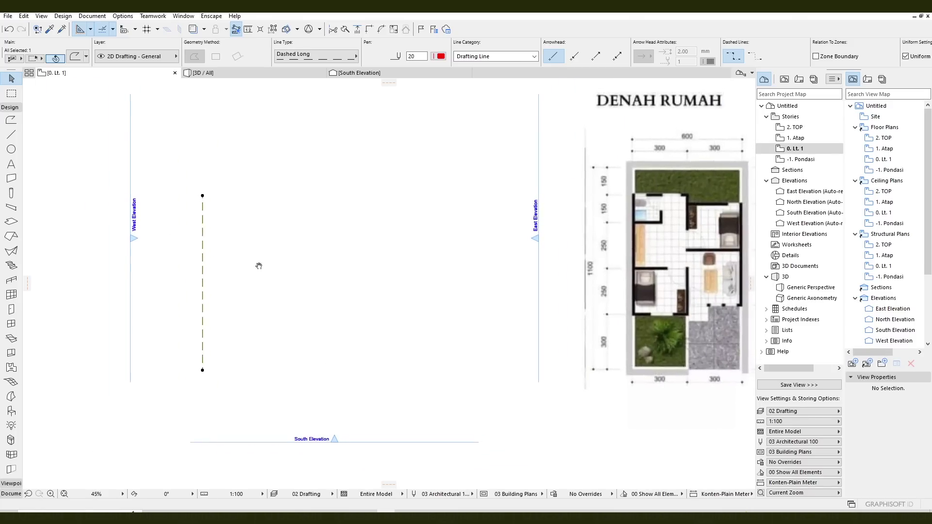
pyautogui.press('Escape')
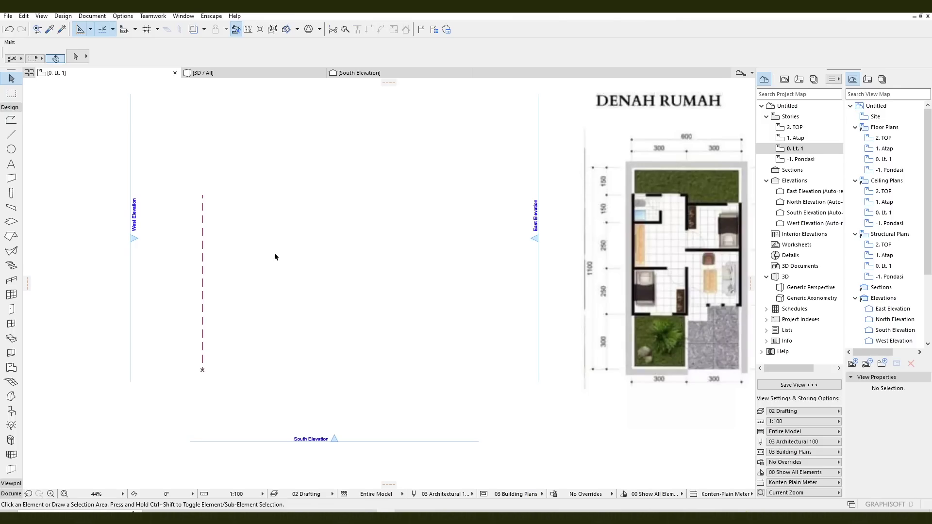
# - Delete the dashed vertical trial polyline
pyautogui.moveTo(275, 256); pyautogui.dragTo(190, 277, button='middle')
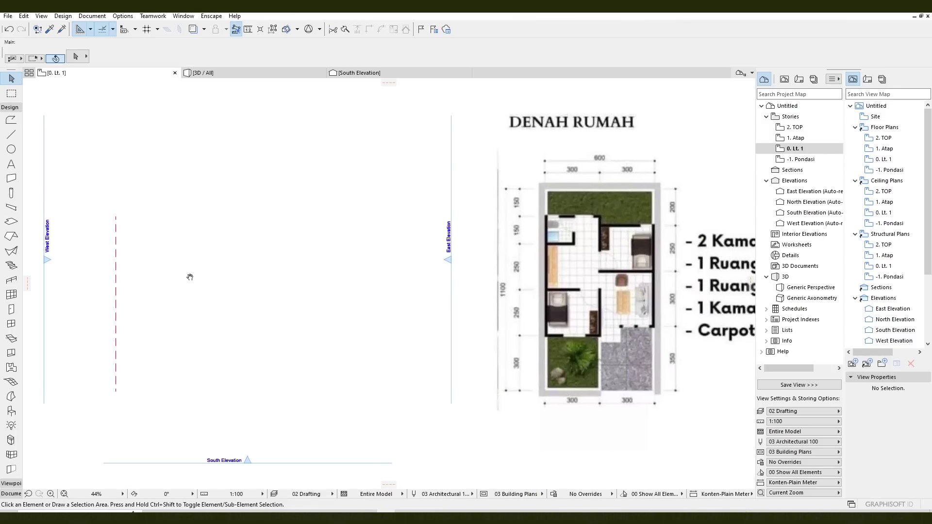
pyautogui.click(118, 236)
pyautogui.press('Delete')
# - Load the Garis Dashed Long favorite as the Polyline tool's default and choose the rectangle geometry method
pyautogui.click(12, 119)
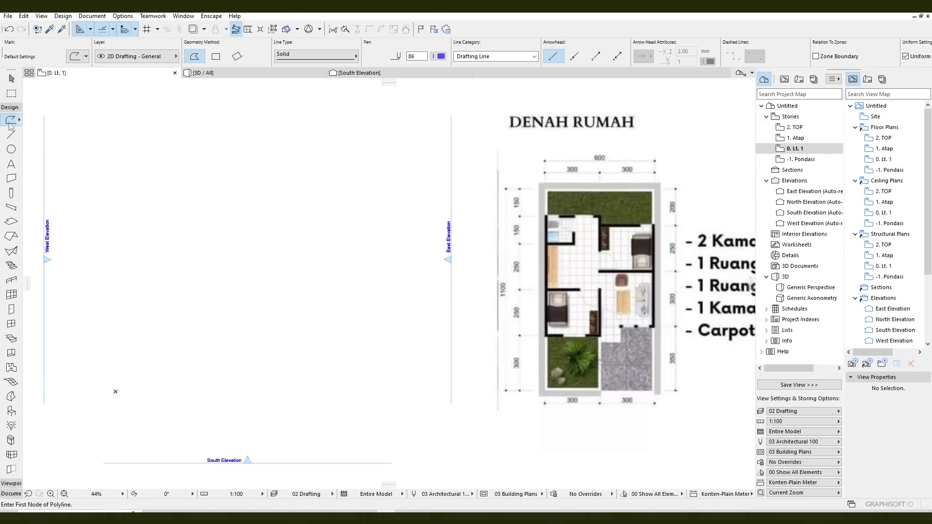
pyautogui.click(87, 56)
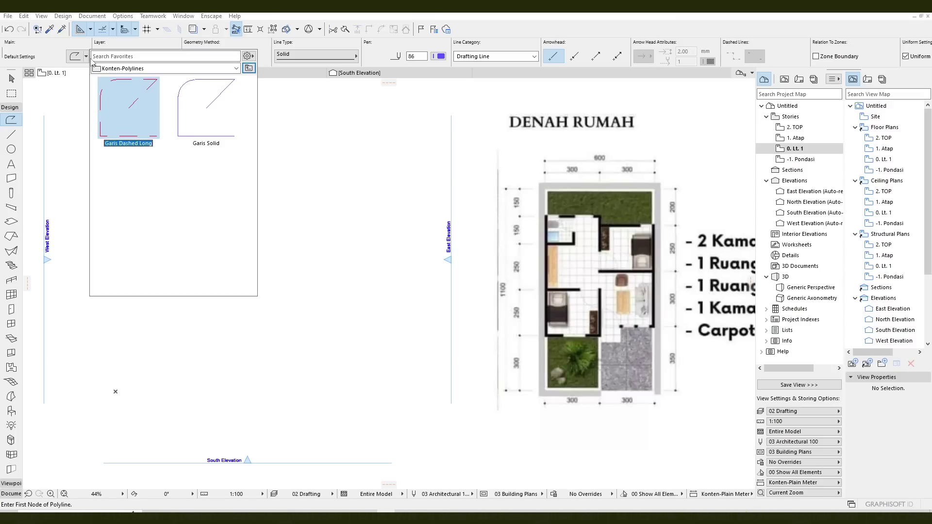
pyautogui.doubleClick(136, 120)
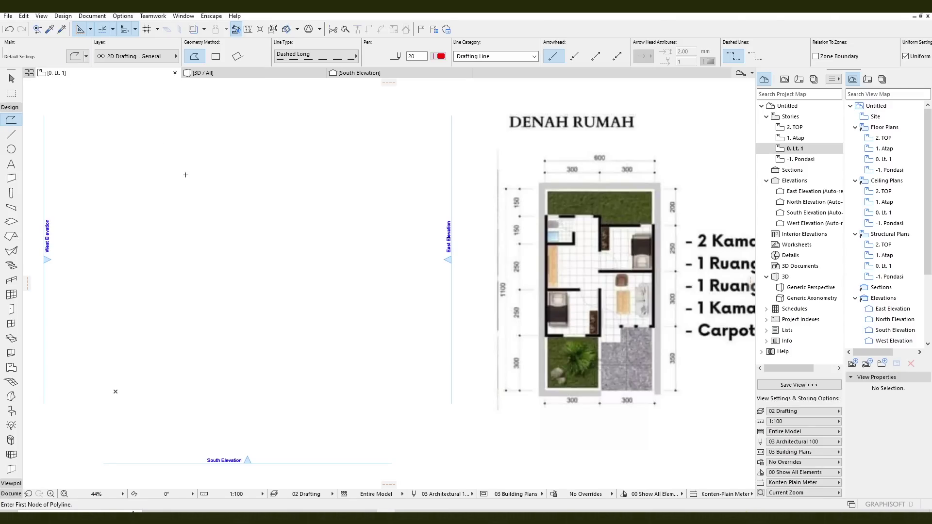
pyautogui.click(215, 57)
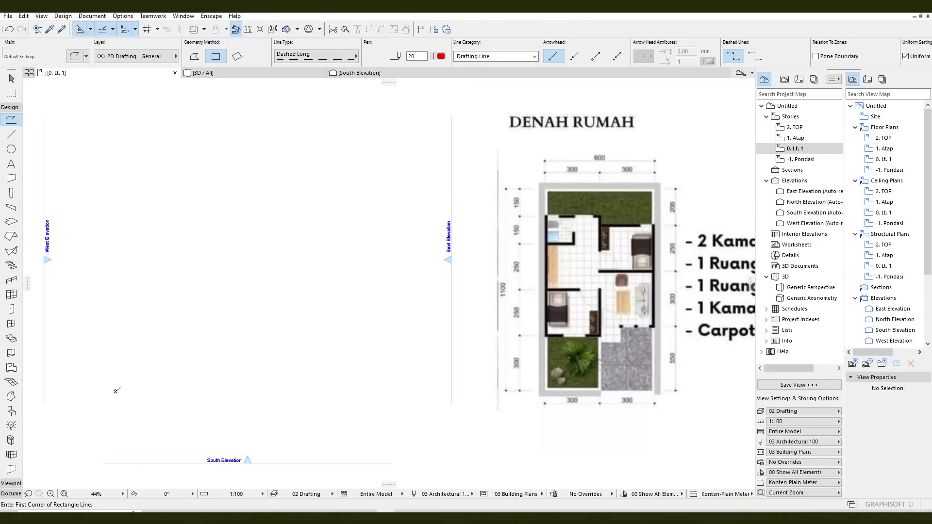
# - Draw a rectangle 6000 wide by 11000 high with its lower-left corner at the project origin
pyautogui.click(115, 392)
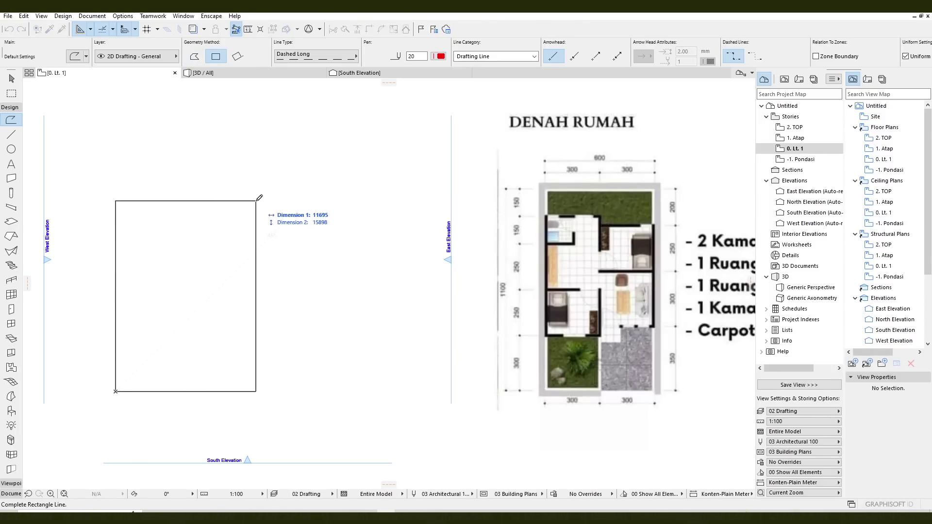
pyautogui.write('6000')
pyautogui.press('Tab')
pyautogui.write('1100')
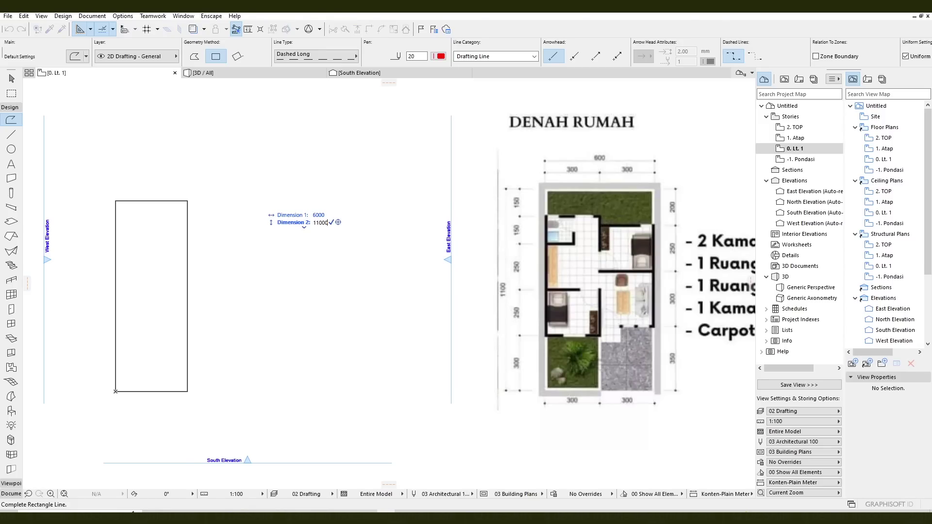
pyautogui.write('0')
pyautogui.press('Return')
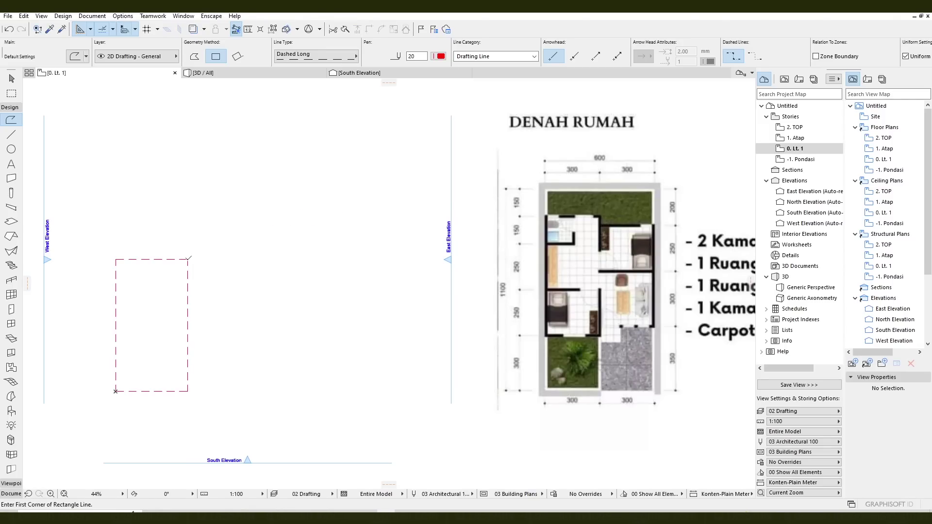
pyautogui.scroll(2, 241, 293)
pyautogui.moveTo(238, 288); pyautogui.dragTo(252, 255, button='middle')
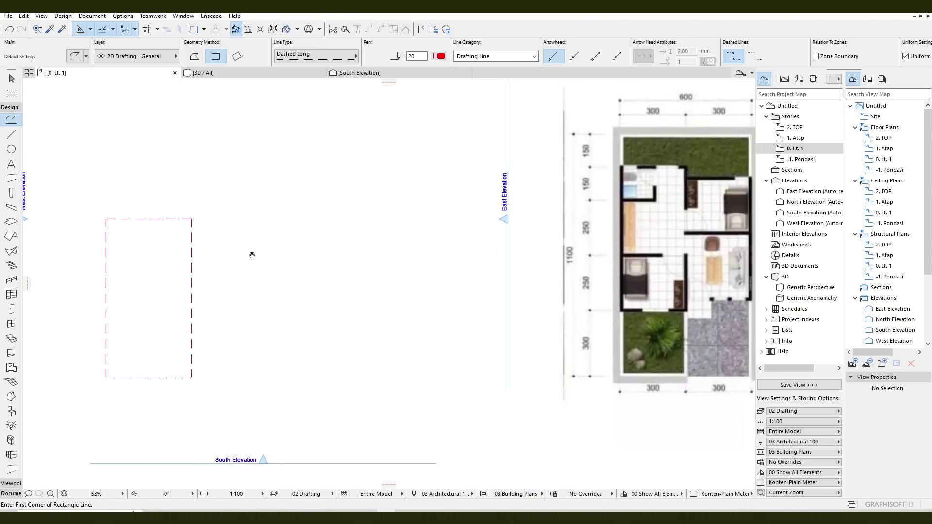
# - Apply the Garis Solid favorite to the 6000 by 11000 rectangle and deselect it
pyautogui.press('Escape')
pyautogui.click(191, 220)
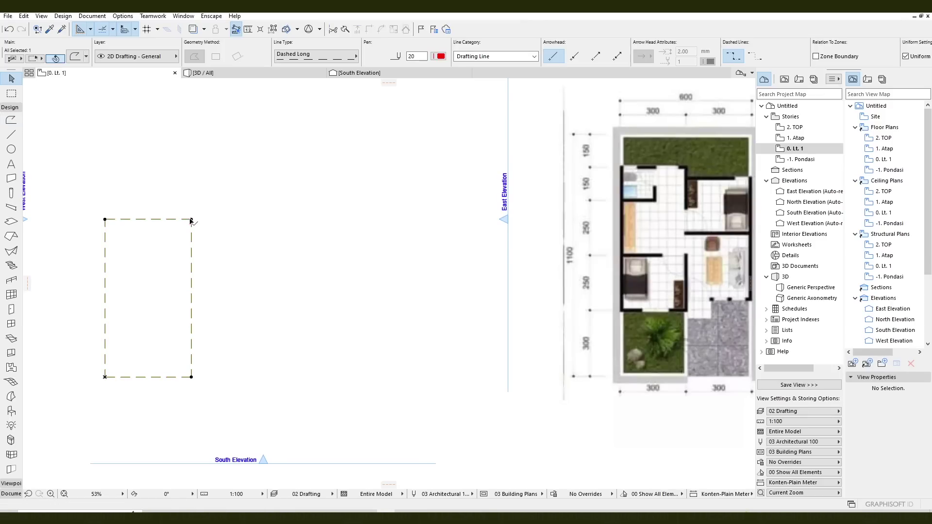
pyautogui.click(86, 57)
pyautogui.click(190, 119)
pyautogui.hscroll(2, 254, 193)
pyautogui.click(421, 219)
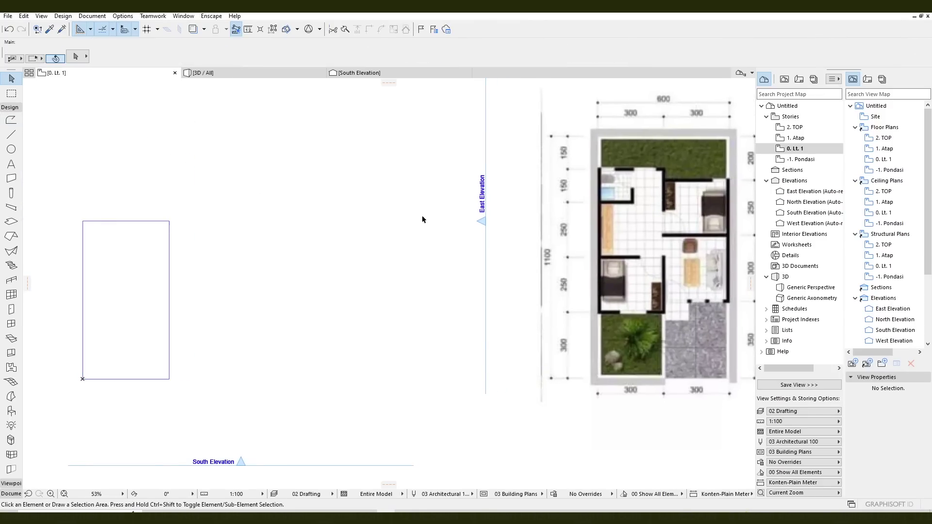
# - Examine the dimensions along the top and bottom edges of the reference floor plan image
pyautogui.hscroll(3, 421, 219)
pyautogui.moveTo(619, 121); pyautogui.dragTo(607, 125, button='middle')
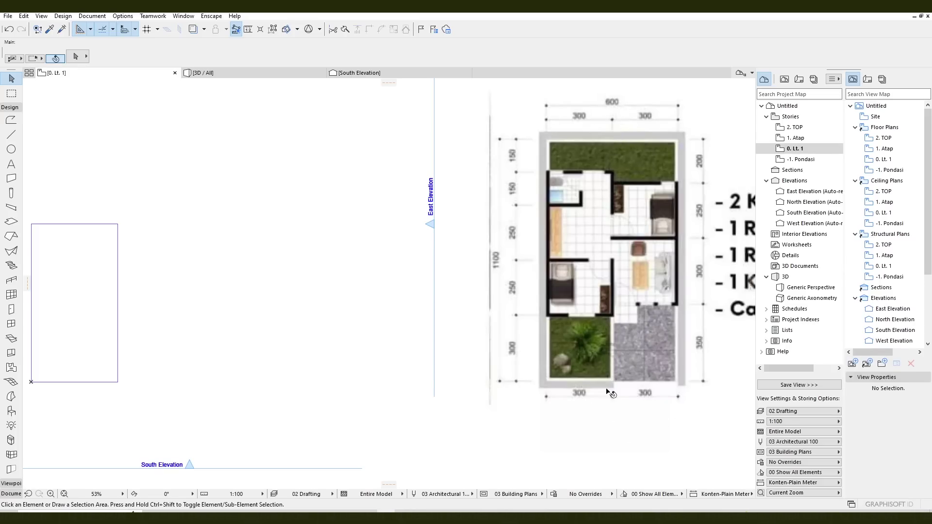
pyautogui.click(611, 412)
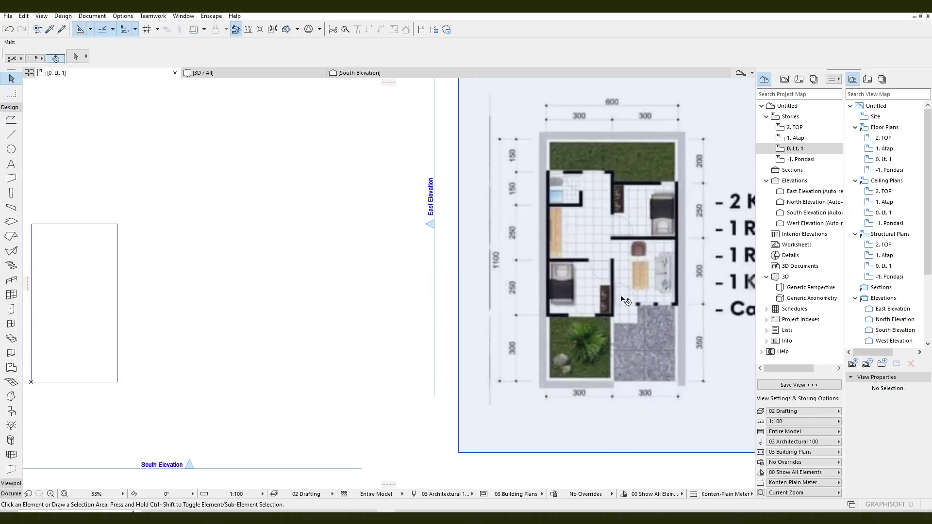
pyautogui.click(534, 154)
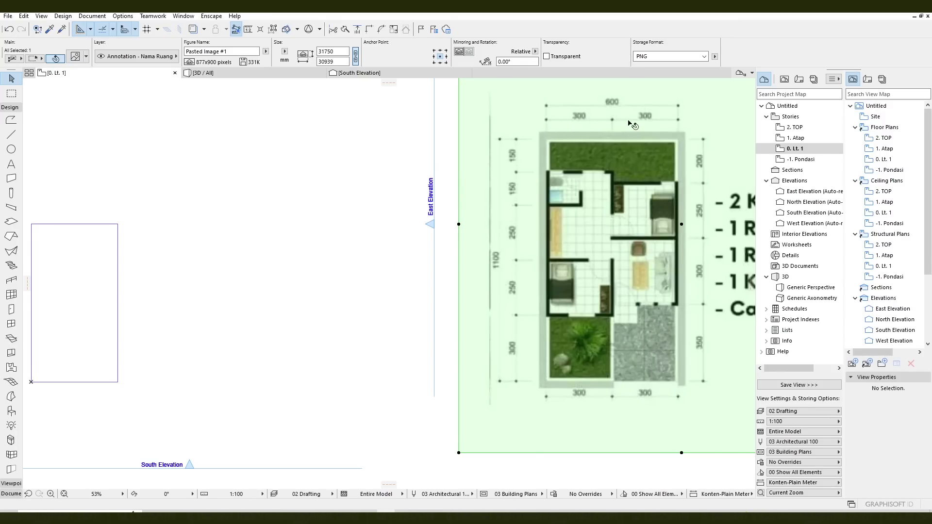
pyautogui.scroll(-1, 235, 195)
pyautogui.scroll(-1, 257, 199)
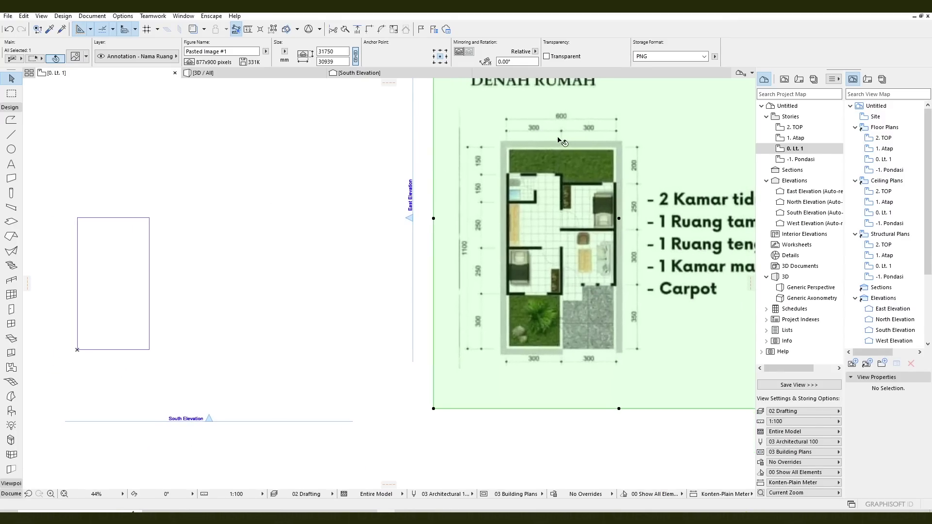
pyautogui.press('Escape')
# - Activate the Polyline tool with the Garis Dashed Long favorite and switch from the rectangle to the polyline geometry method
pyautogui.click(11, 135)
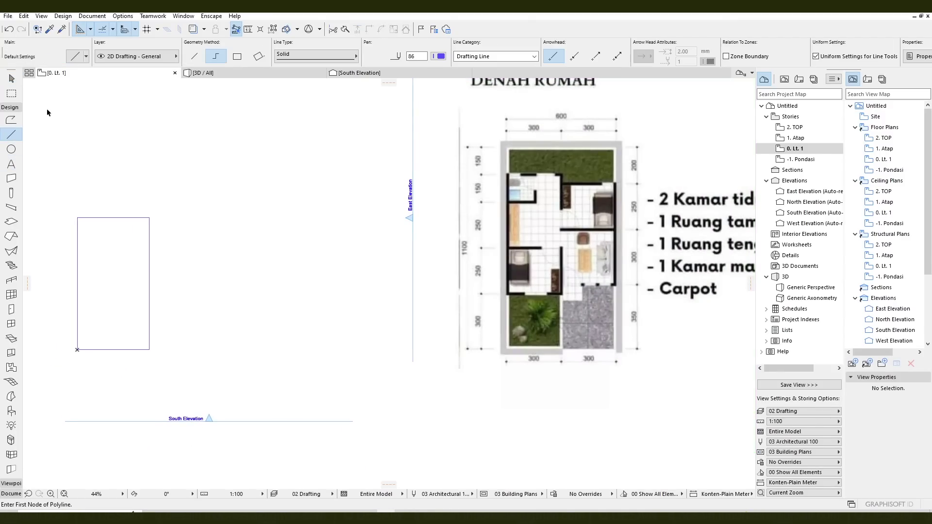
pyautogui.click(82, 56)
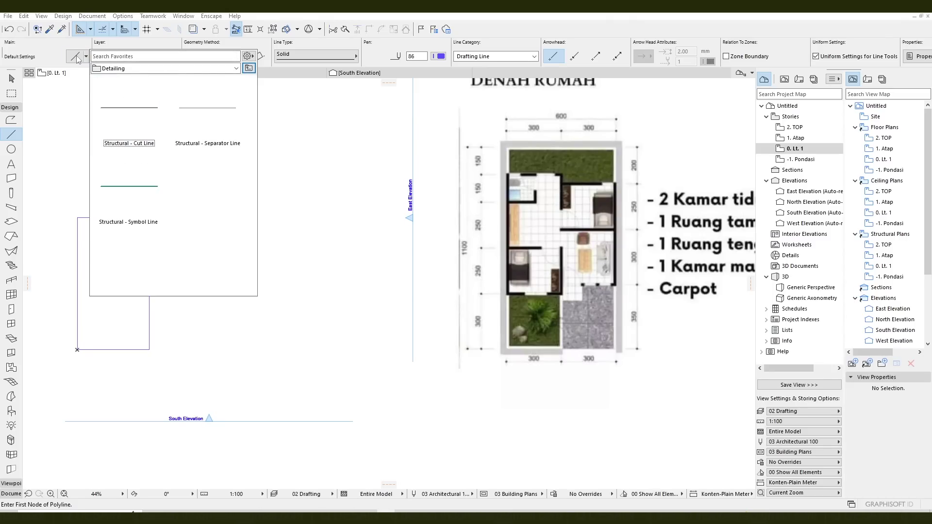
pyautogui.click(11, 120)
pyautogui.click(82, 57)
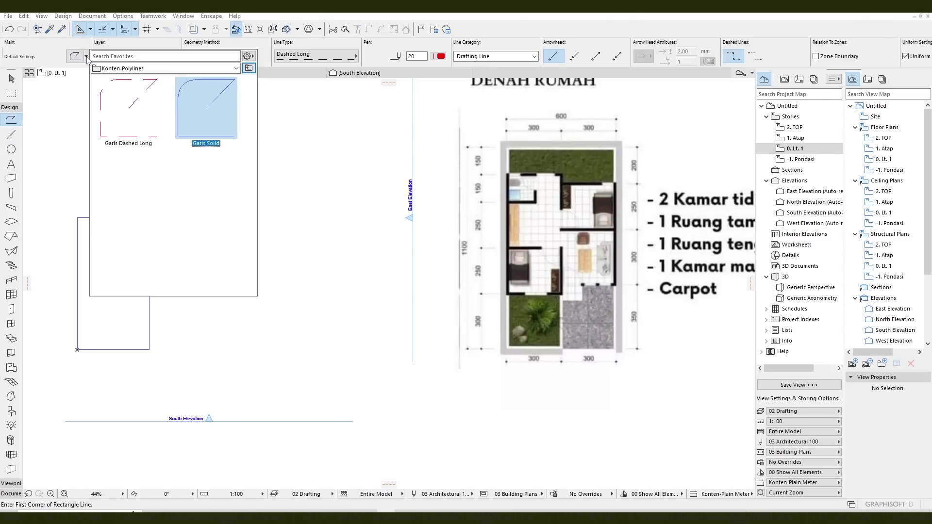
pyautogui.click(129, 115)
pyautogui.moveTo(131, 185); pyautogui.dragTo(223, 143, button='middle')
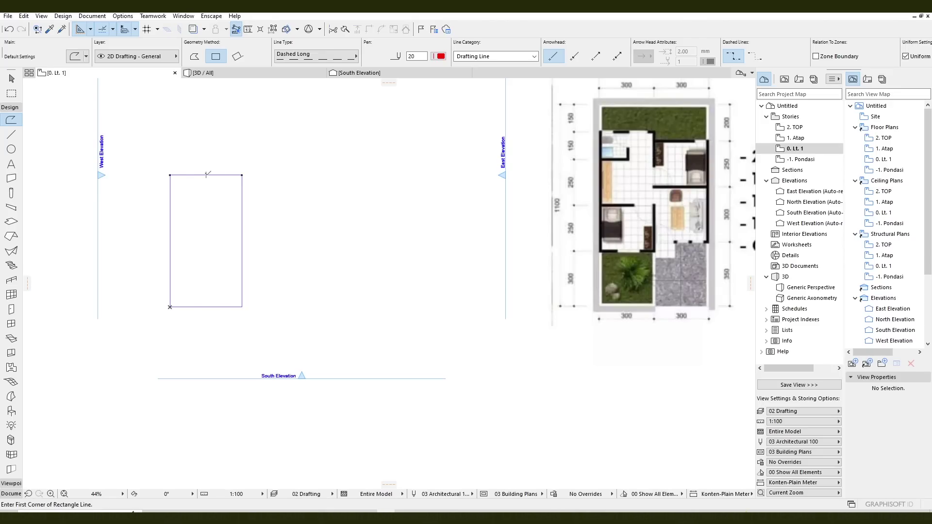
pyautogui.click(207, 173)
pyautogui.press('Escape')
pyautogui.click(195, 57)
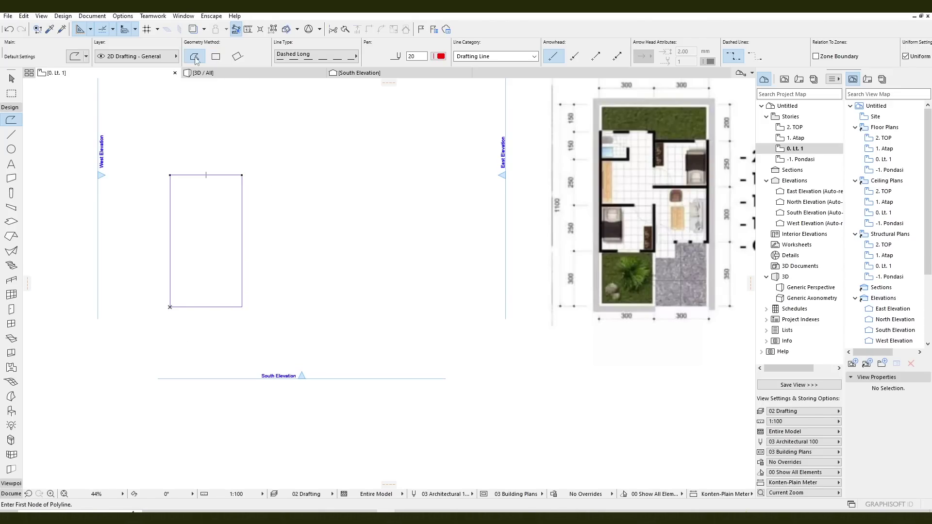
pyautogui.moveTo(213, 187); pyautogui.dragTo(219, 228, button='middle')
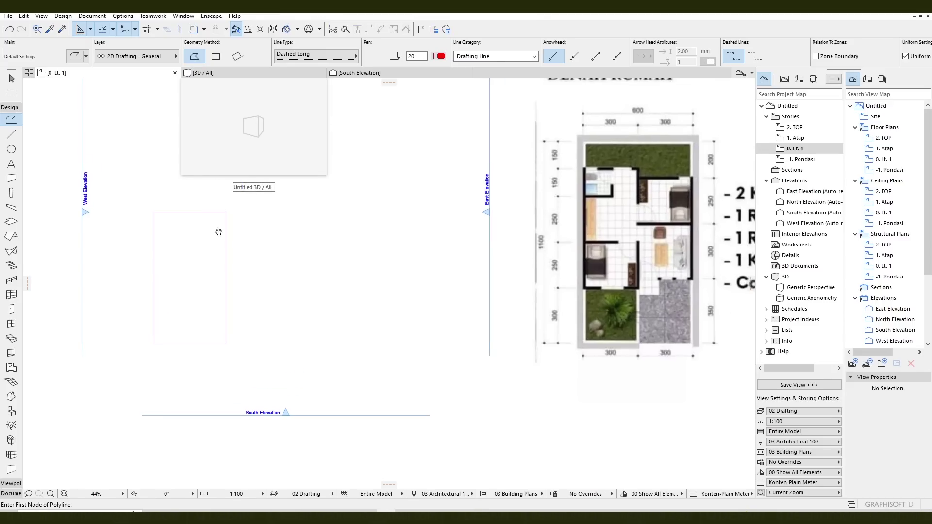
# - Draw a vertical dashed centre line from the midpoint of the outline's top edge down past its bottom edge
pyautogui.click(190, 212)
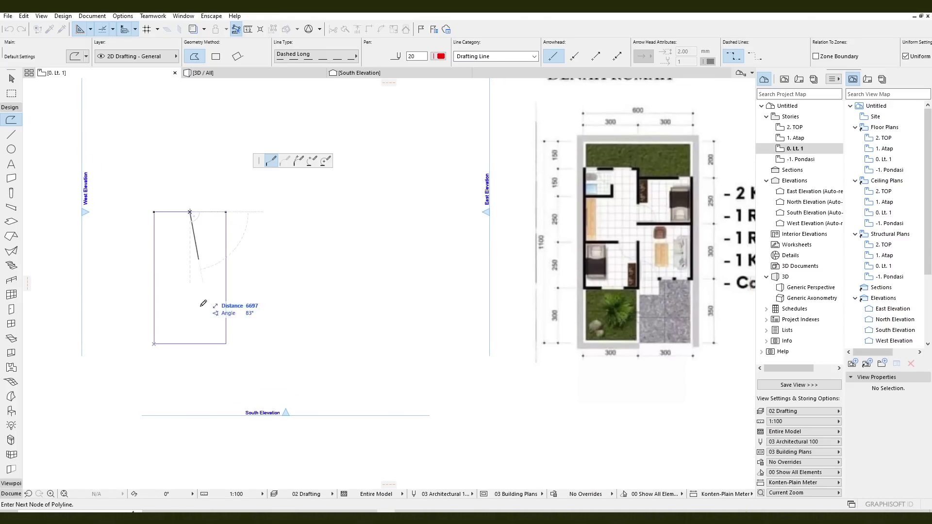
pyautogui.click(190, 391)
pyautogui.scroll(2, 309, 274)
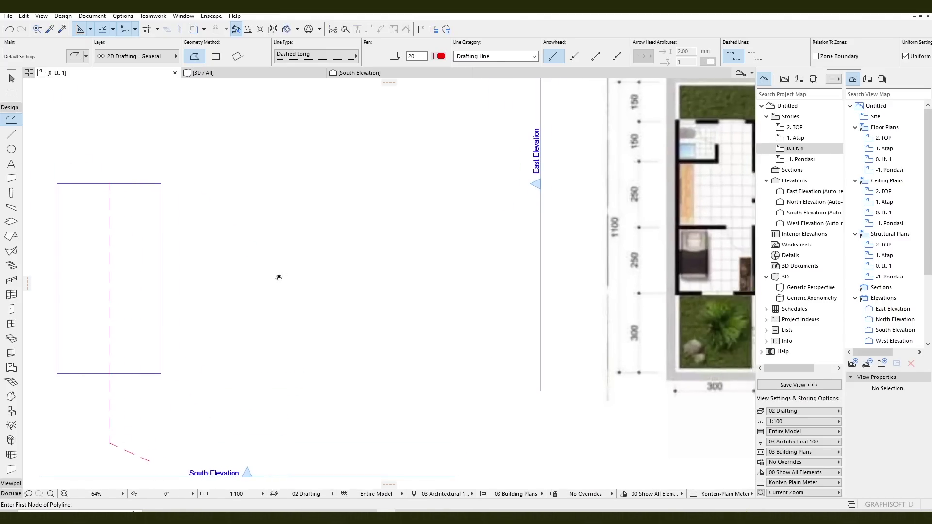
# - Draw a 3000 by 3000 dashed rectangle from the outline's lower-left corner to the centre line for the front garden
pyautogui.scroll(-2, 332, 260)
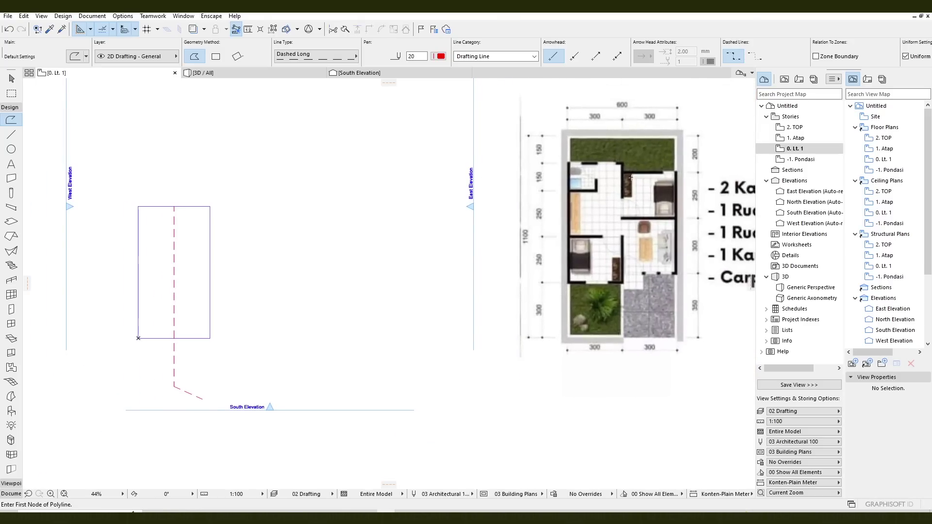
pyautogui.scroll(3, 570, 293)
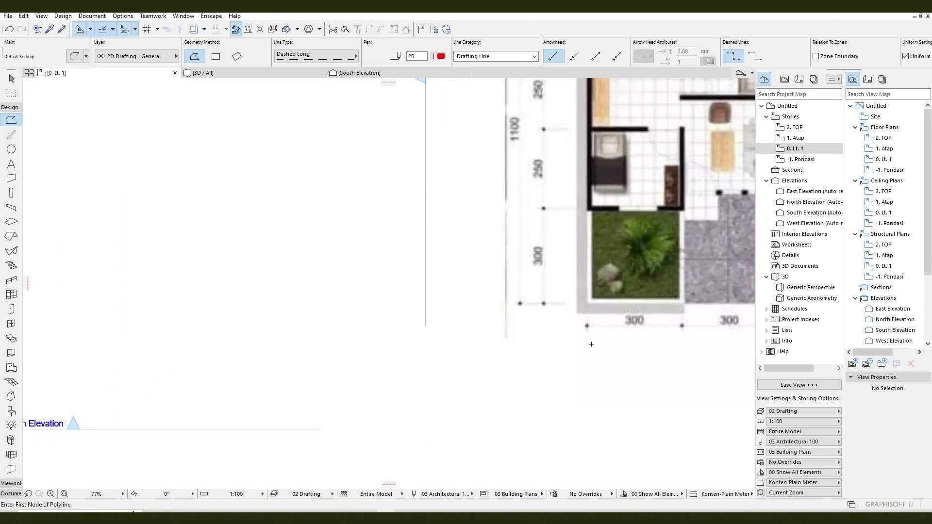
pyautogui.scroll(-2, 464, 273)
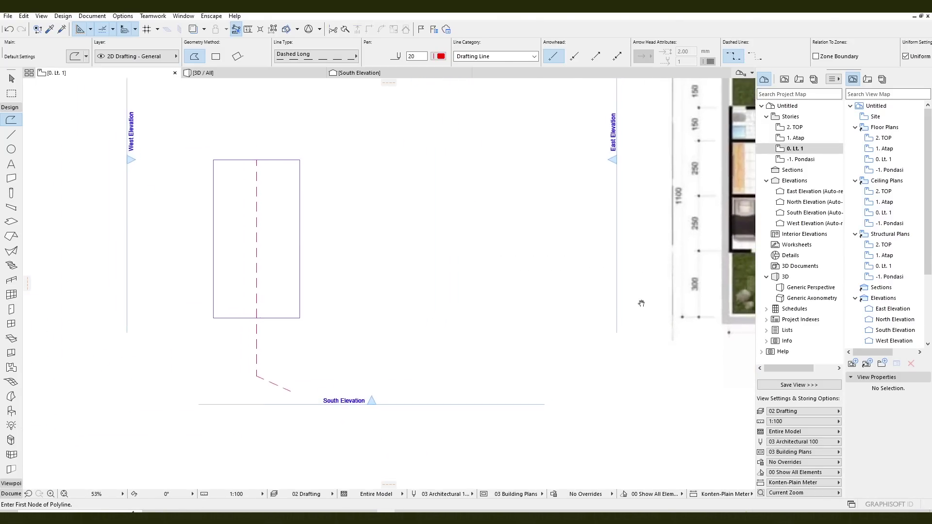
pyautogui.click(215, 57)
pyautogui.click(185, 341)
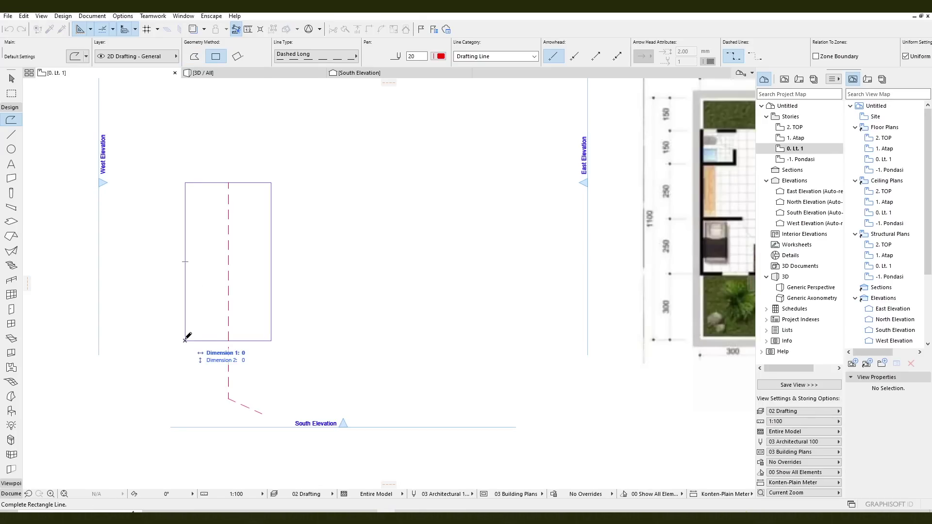
pyautogui.click(229, 295)
# - Draw a dashed rectangle 3000 wide by 2500 high directly above the front garden square for the front bedroom
pyautogui.moveTo(391, 282); pyautogui.dragTo(307, 283, button='middle')
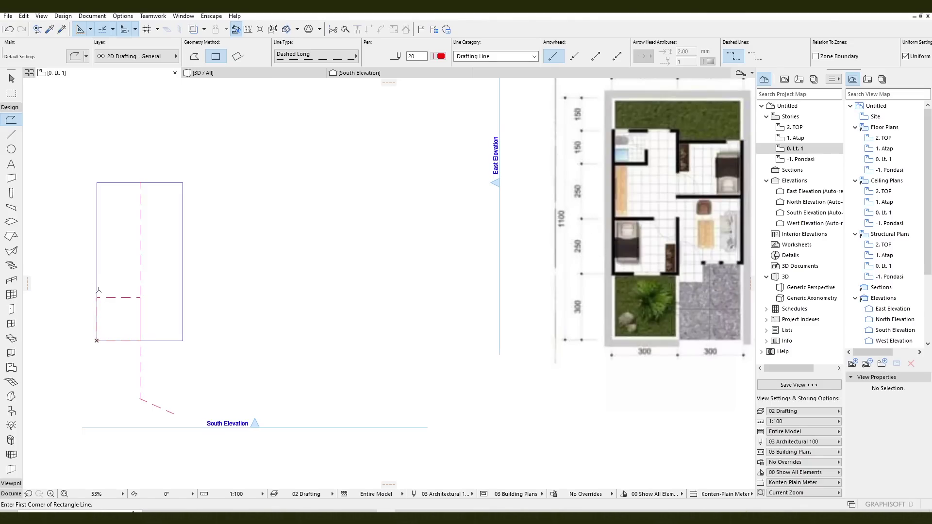
pyautogui.click(96, 297)
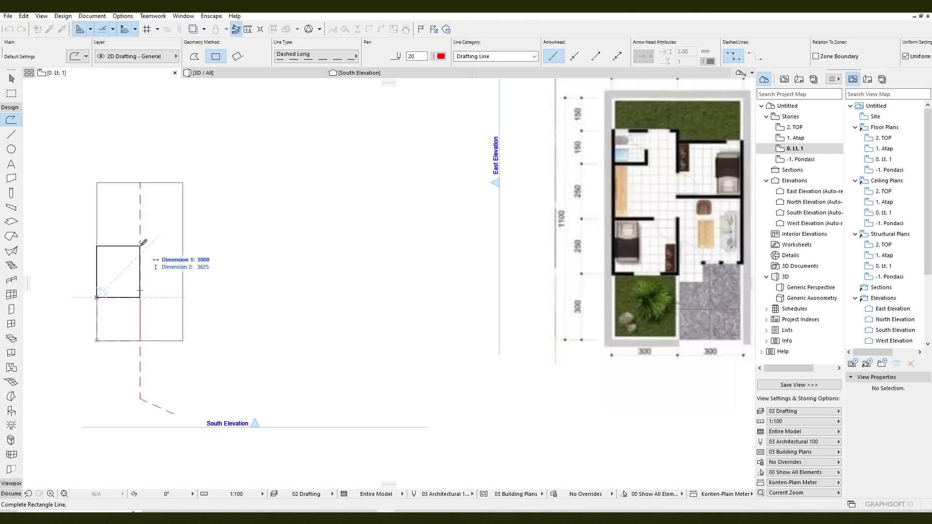
pyautogui.press('Tab')
pyautogui.write('250')
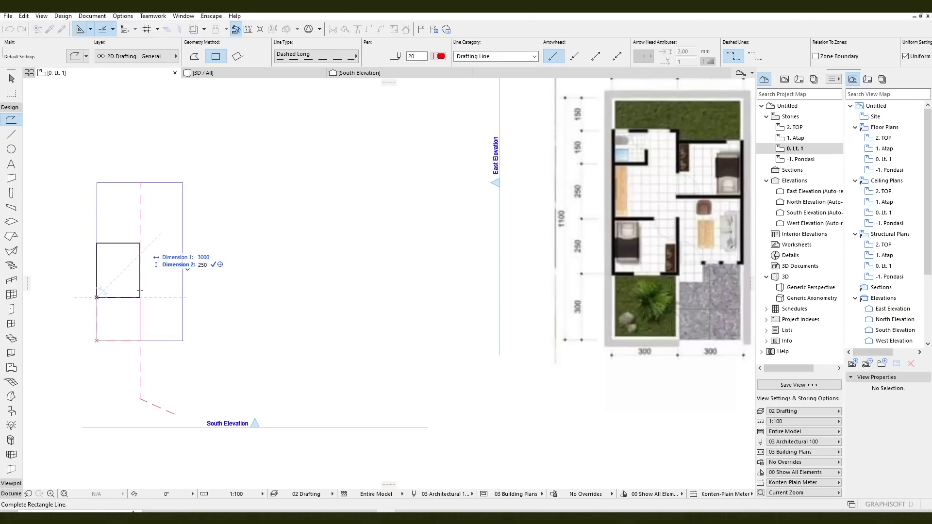
pyautogui.press('Return')
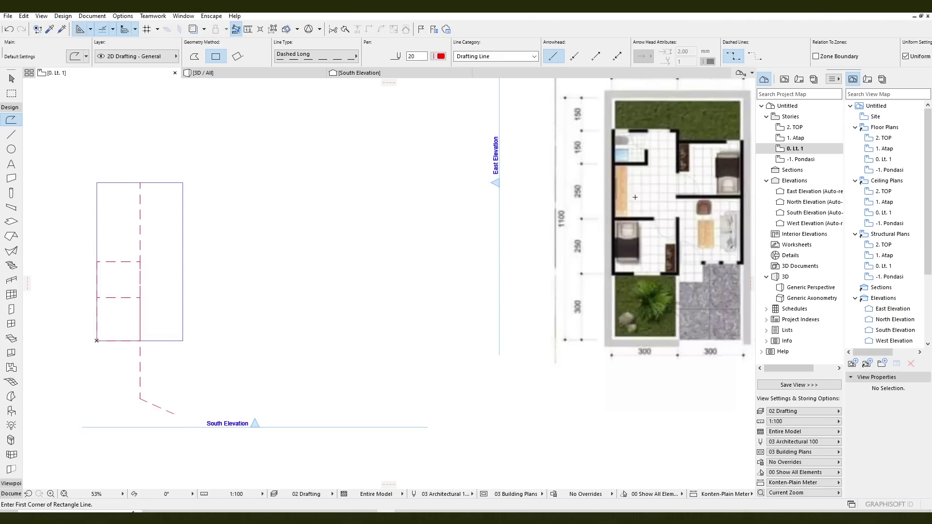
# - Draw another dashed rectangle 3000 wide by 2500 high from the upper-left corner of the front bedroom rectangle
pyautogui.moveTo(636, 197); pyautogui.dragTo(562, 247, button='middle')
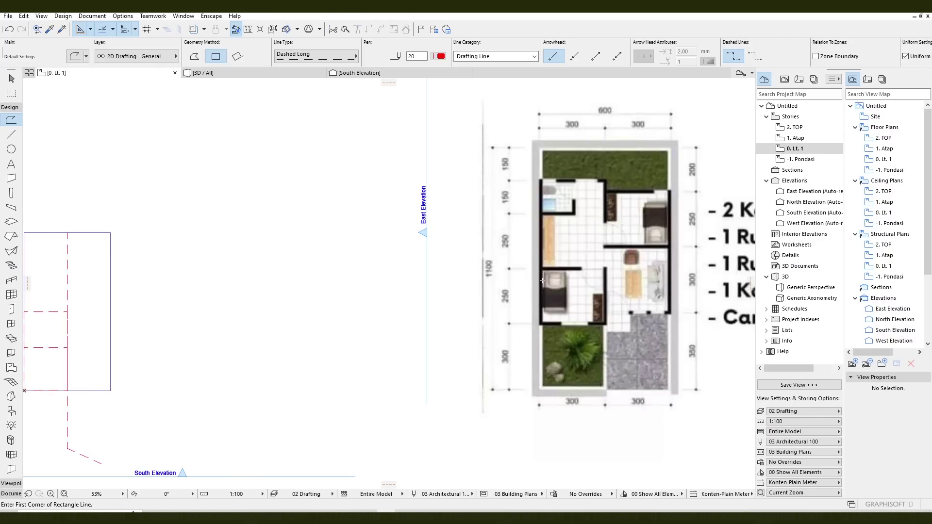
pyautogui.hscroll(-5, 319, 245)
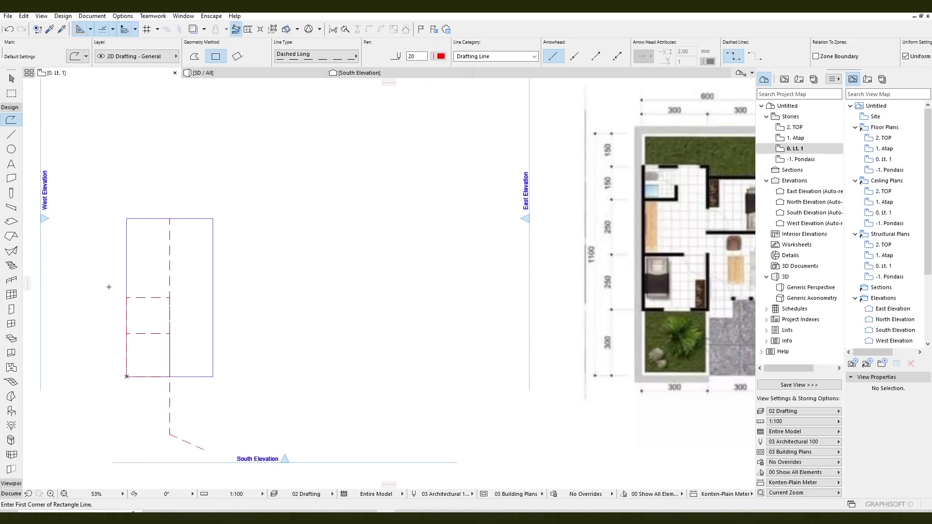
pyautogui.click(127, 297)
pyautogui.write('3000')
pyautogui.press('Tab')
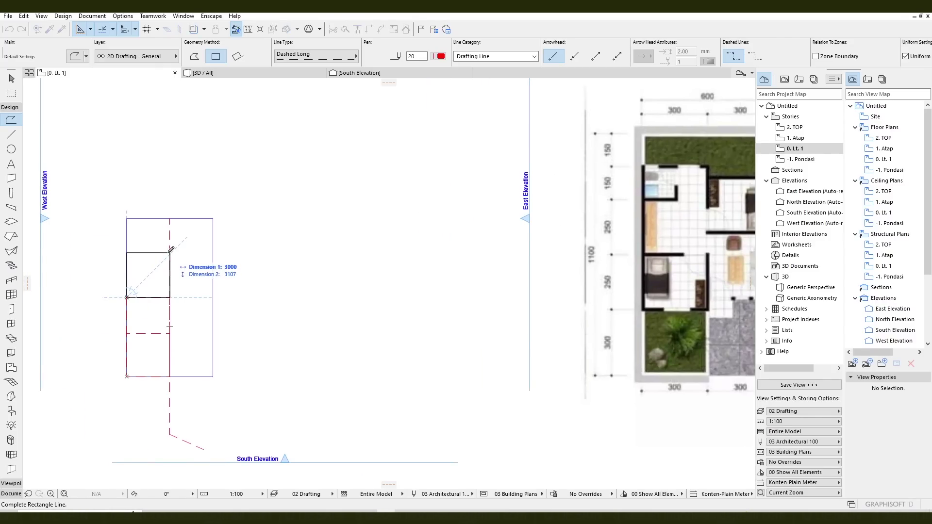
pyautogui.write('2500')
pyautogui.press('Return')
# - Draw a 1500 by 1500 dashed square for the bathroom above the upper 2500-high rectangle, against the outline's left edge
pyautogui.moveTo(385, 239); pyautogui.dragTo(327, 273, button='middle')
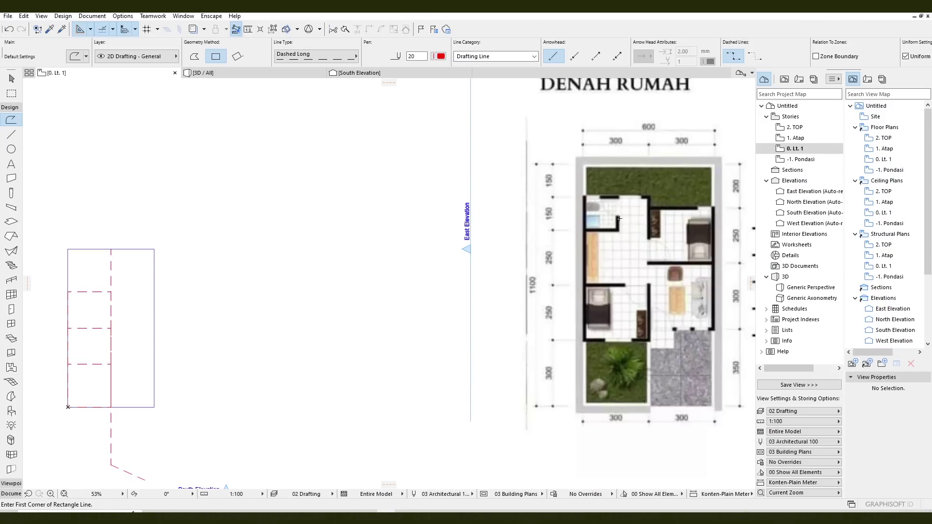
pyautogui.moveTo(639, 225); pyautogui.dragTo(549, 198, button='middle')
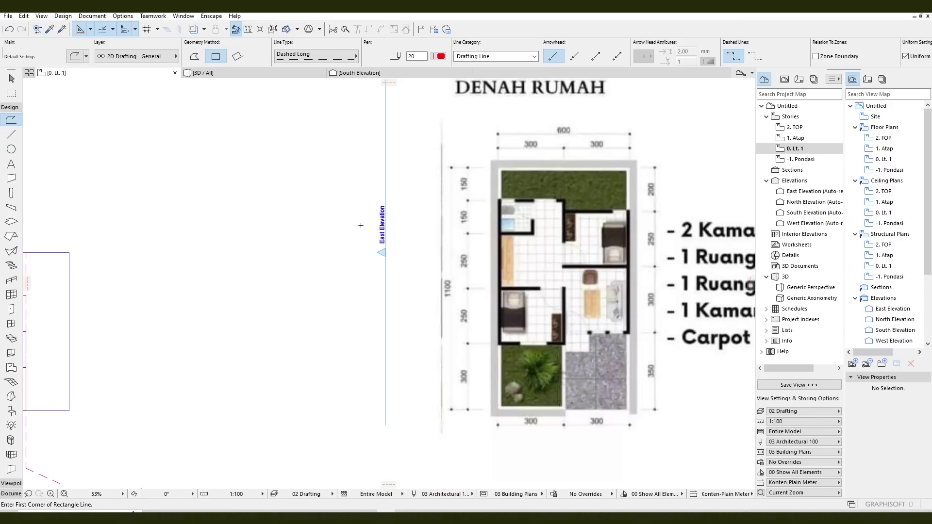
pyautogui.moveTo(360, 226); pyautogui.dragTo(542, 225, button='middle')
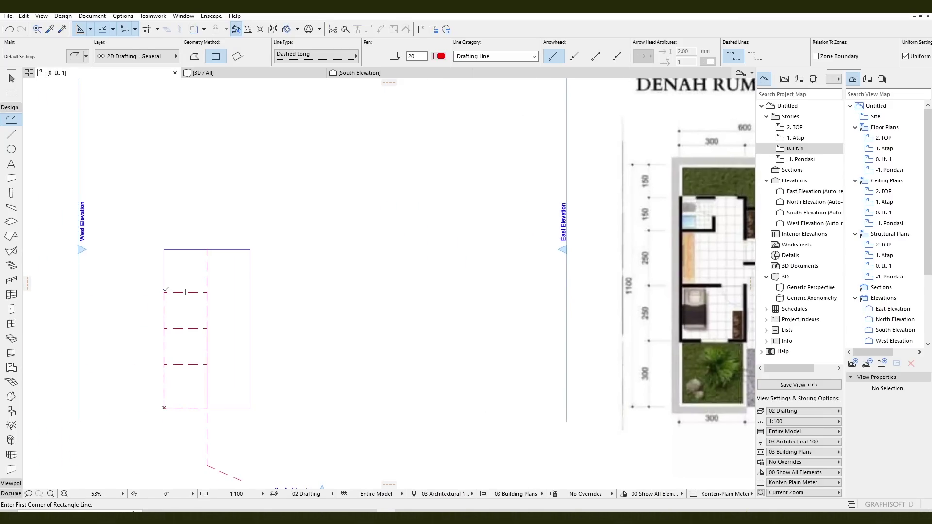
pyautogui.click(165, 293)
pyautogui.write('1500')
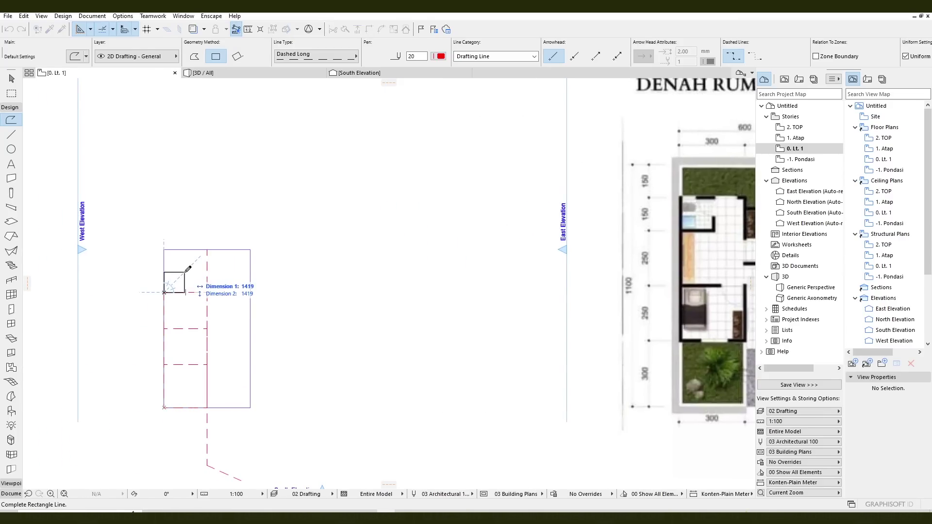
pyautogui.press('Tab')
pyautogui.write('1500')
pyautogui.press('Return')
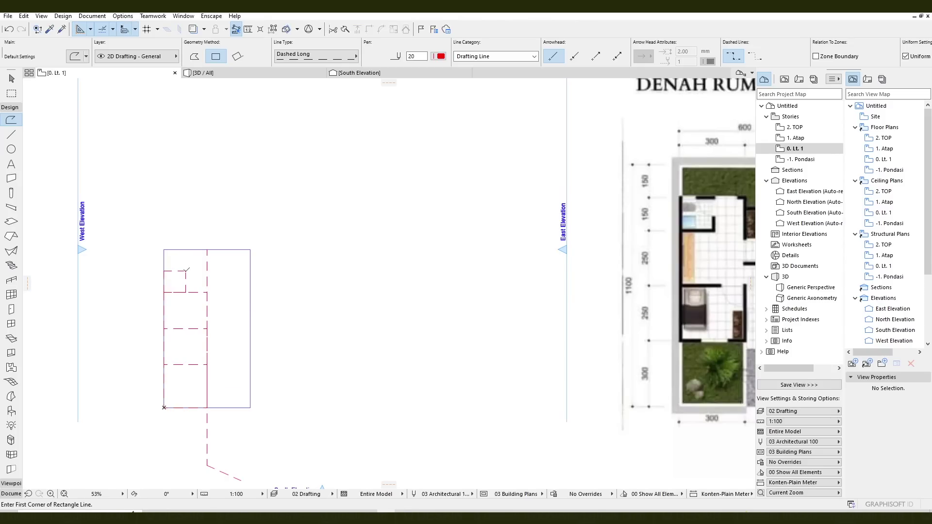
# - Draw a dashed carport rectangle 3000 wide by 3500 high from the outline's lower-right corner to the centre line
pyautogui.hscroll(5, 347, 270)
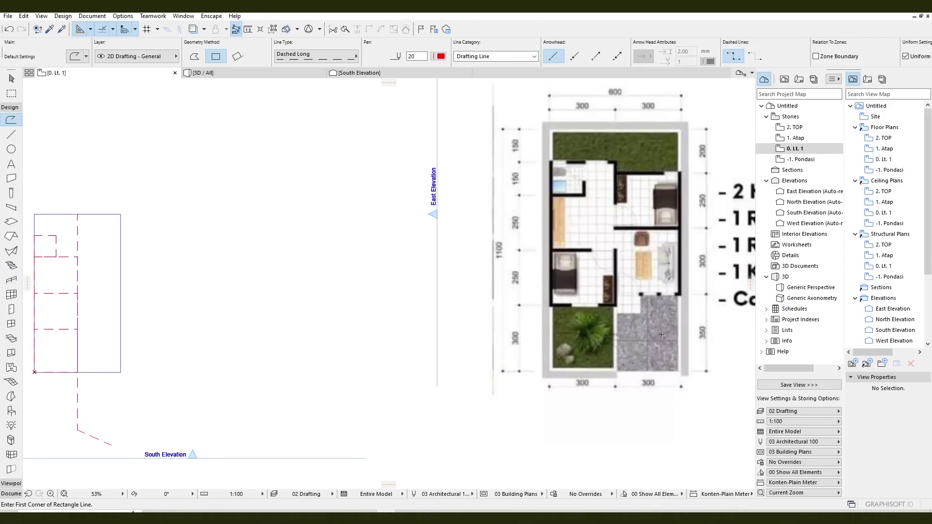
pyautogui.scroll(3, 662, 335)
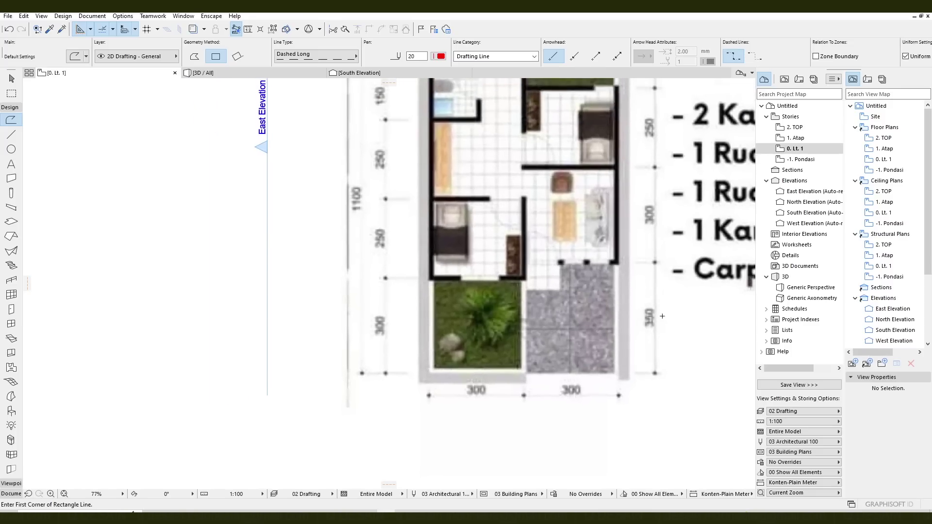
pyautogui.scroll(-3, 736, 350)
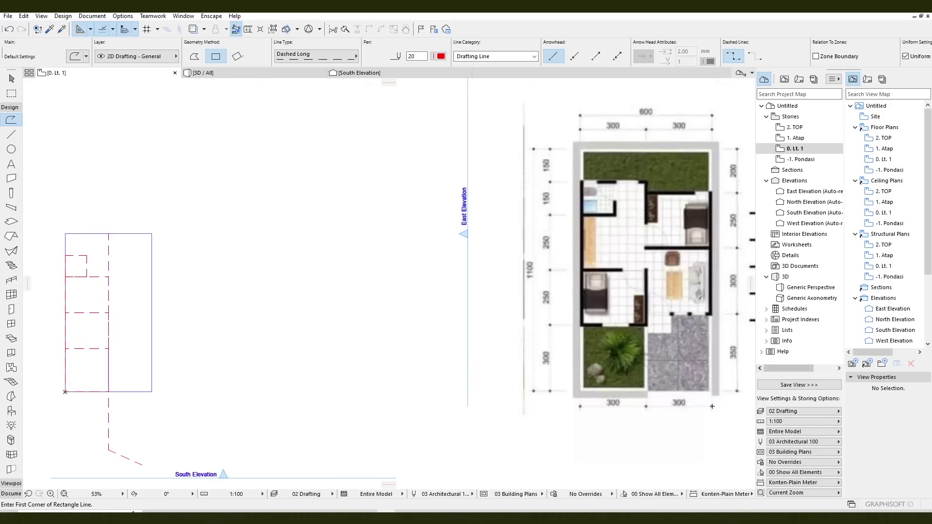
pyautogui.click(152, 392)
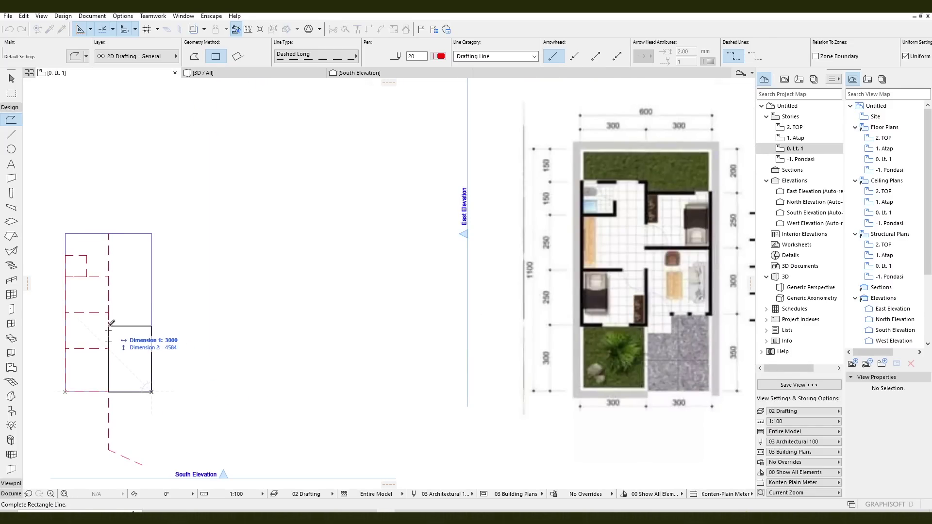
pyautogui.press('Tab')
pyautogui.write('35')
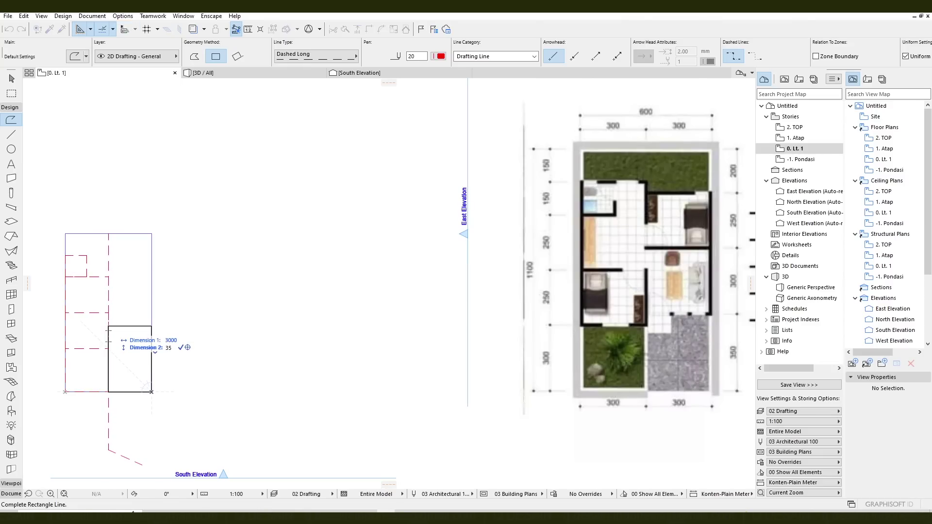
pyautogui.write('00')
pyautogui.press('Return')
# - Draw a 3000 by 3000 dashed rectangle for the living room directly above the carport rectangle
pyautogui.moveTo(275, 327); pyautogui.dragTo(123, 350, button='middle')
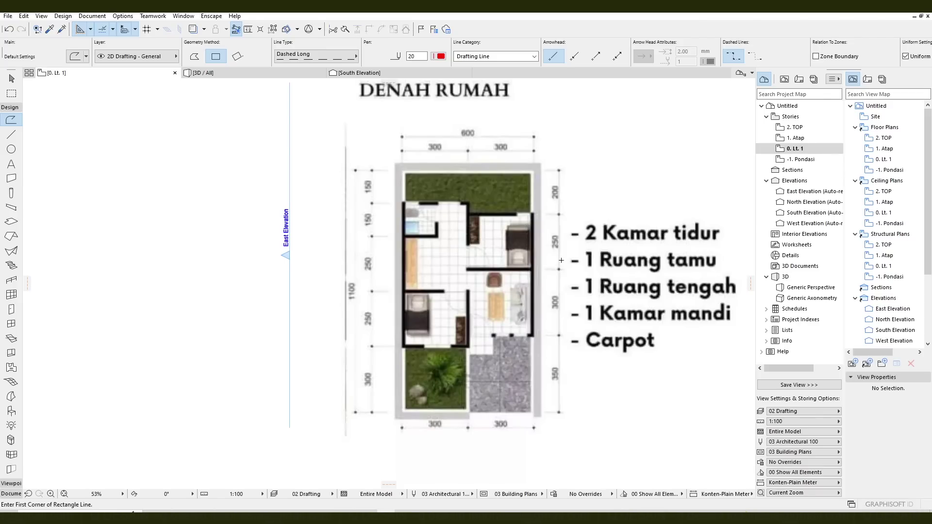
pyautogui.moveTo(317, 303); pyautogui.dragTo(558, 323, button='middle')
pyautogui.scroll(2, 314, 333)
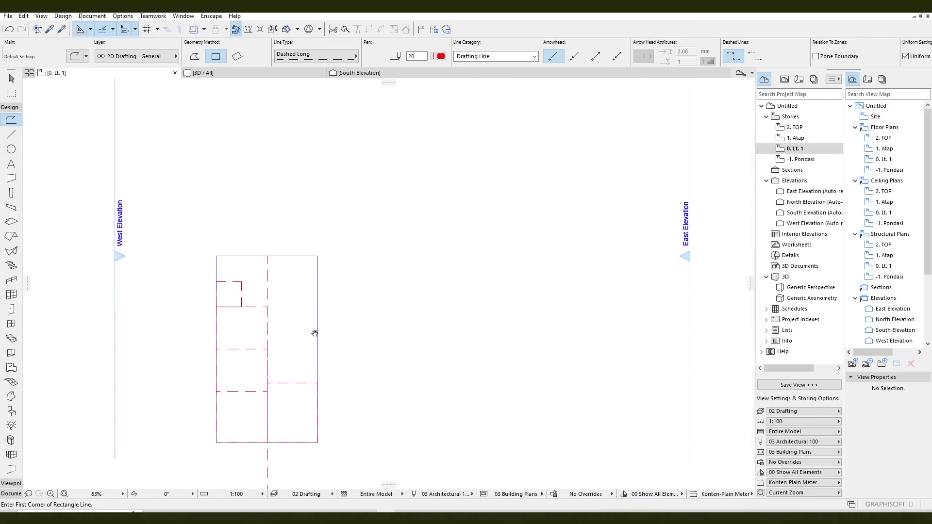
pyautogui.click(322, 382)
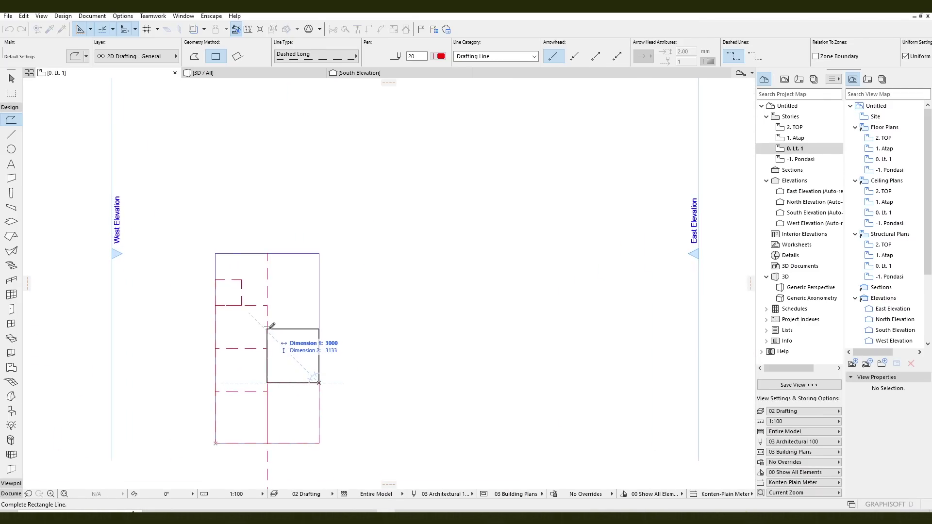
pyautogui.click(268, 331)
# - Draw a dashed rectangle 3000 wide by 2500 high above the living room rectangle for the rear bedroom
pyautogui.moveTo(509, 328); pyautogui.dragTo(316, 333, button='middle')
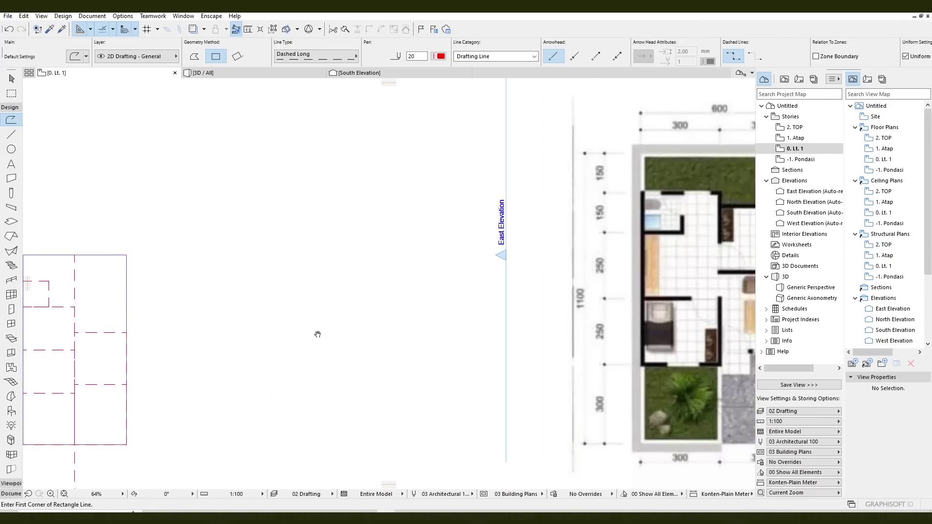
pyautogui.moveTo(697, 313); pyautogui.dragTo(516, 311, button='middle')
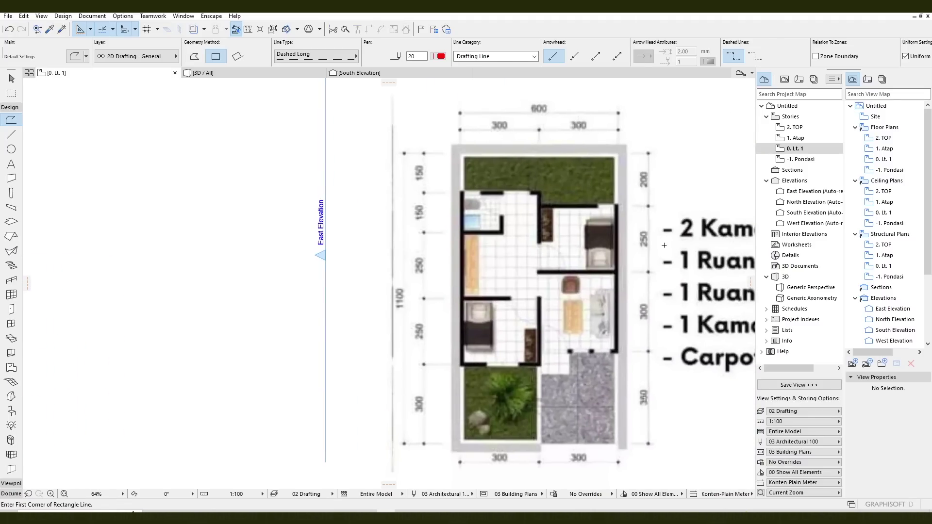
pyautogui.moveTo(573, 213); pyautogui.dragTo(422, 232, button='middle')
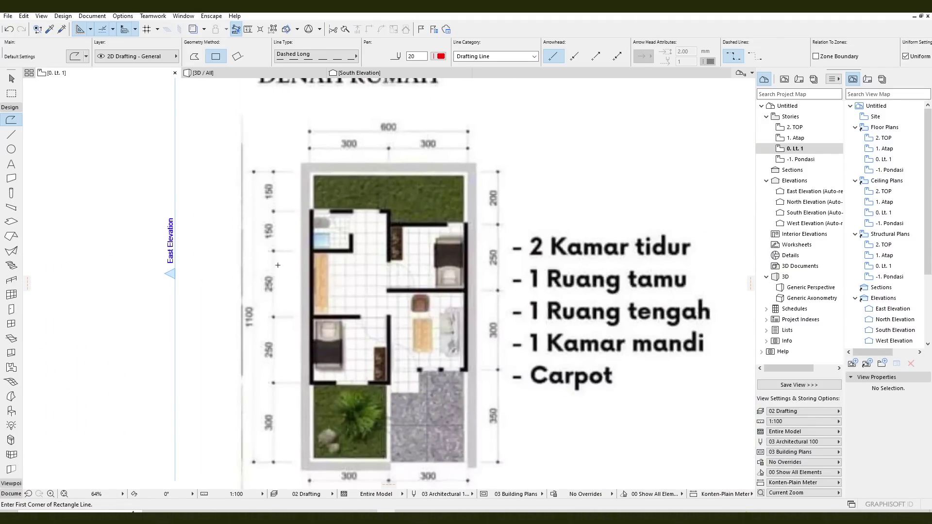
pyautogui.scroll(-3, 277, 265)
pyautogui.scroll(5, 378, 316)
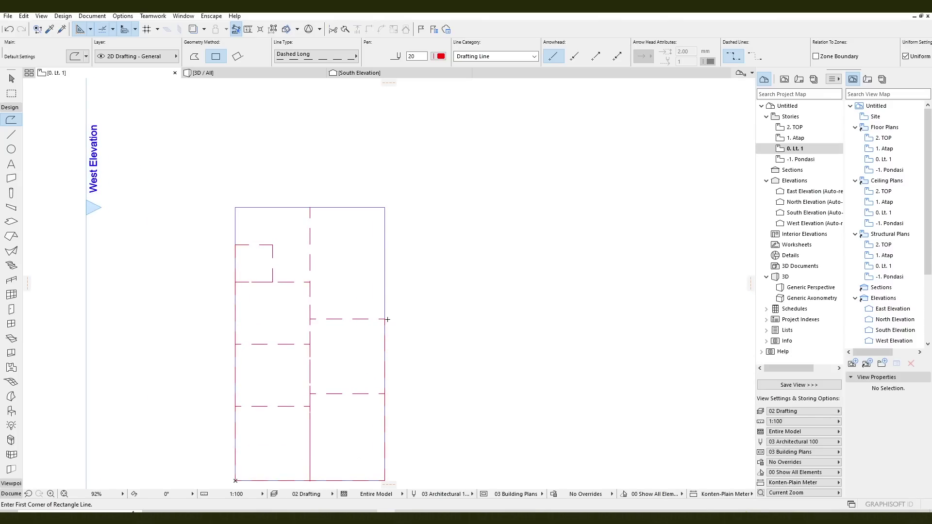
pyautogui.click(385, 320)
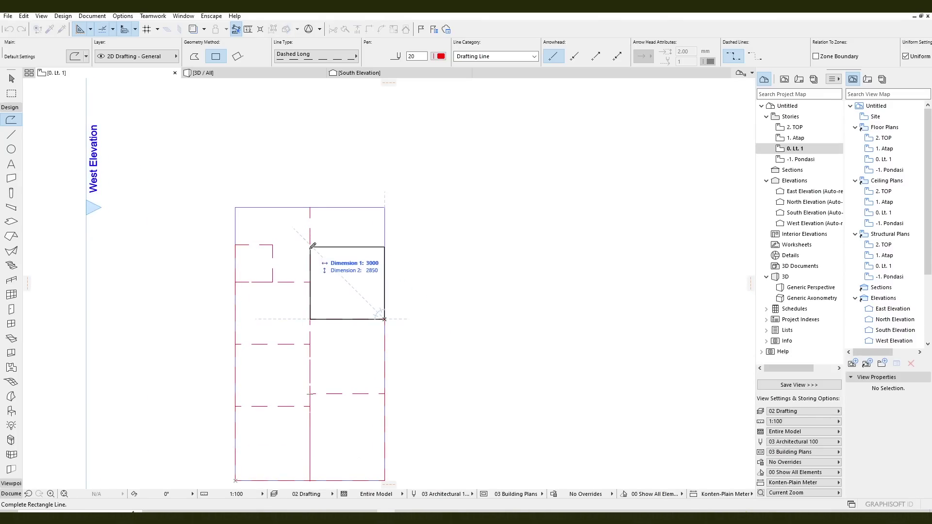
pyautogui.press('Tab')
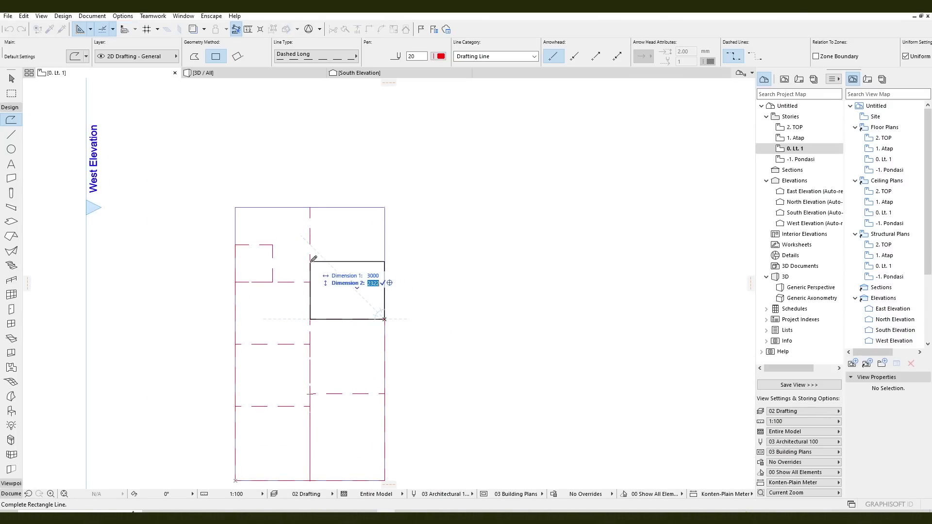
pyautogui.write('250')
pyautogui.press('Return')
# - Compare the dashed room guides with the back garden and bathroom area of the reference floor plan
pyautogui.scroll(-2, 446, 258)
pyautogui.moveTo(445, 258); pyautogui.dragTo(202, 287, button='middle')
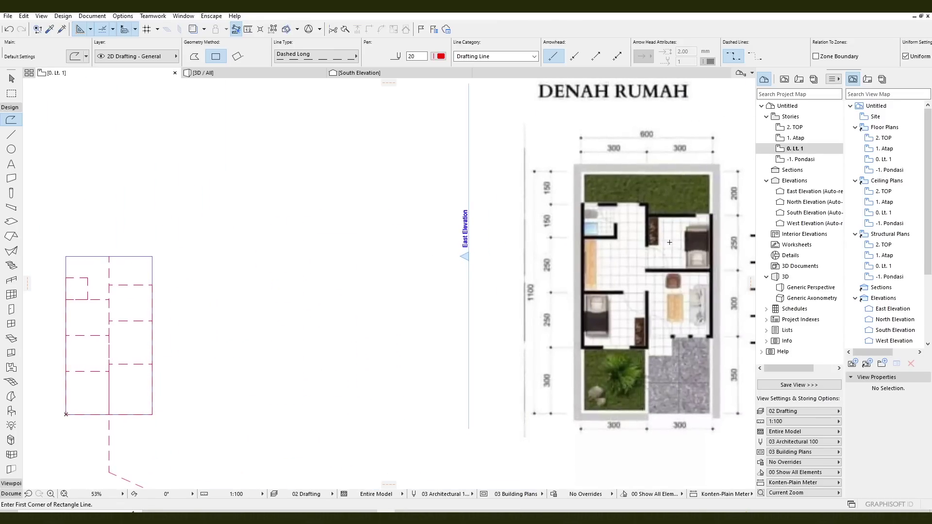
pyautogui.hscroll(2, 669, 243)
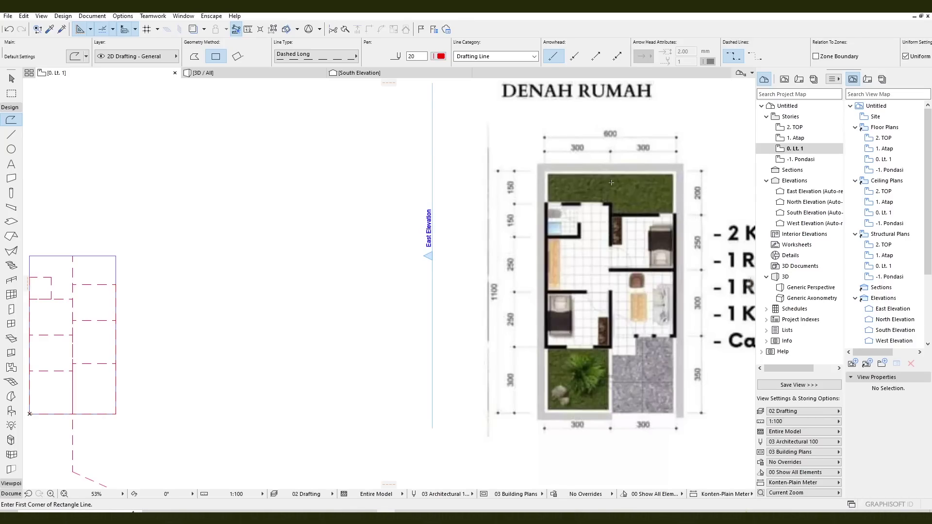
pyautogui.hscroll(-2, 569, 190)
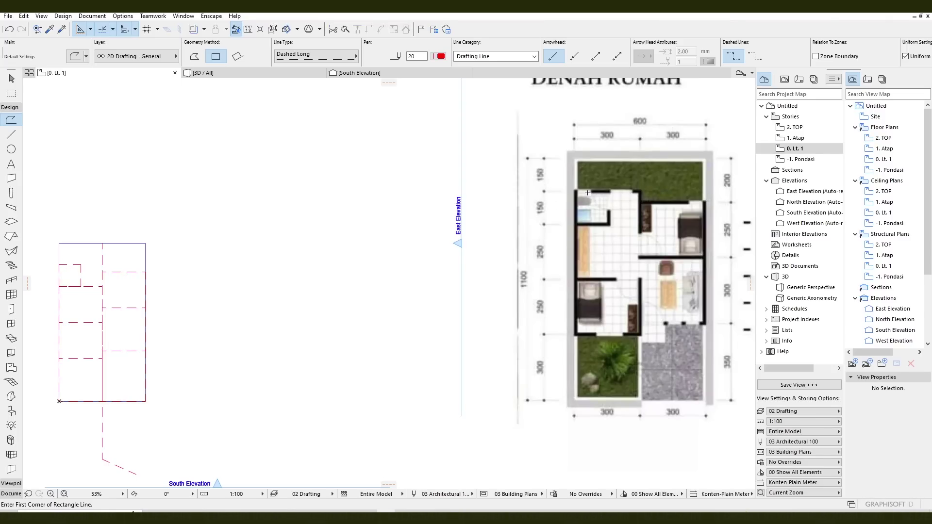
# - Shrink the reference floor plan image to about 9659 by 9412 mm and move it close beside the house outline
pyautogui.press('Escape')
pyautogui.scroll(-2, 344, 223)
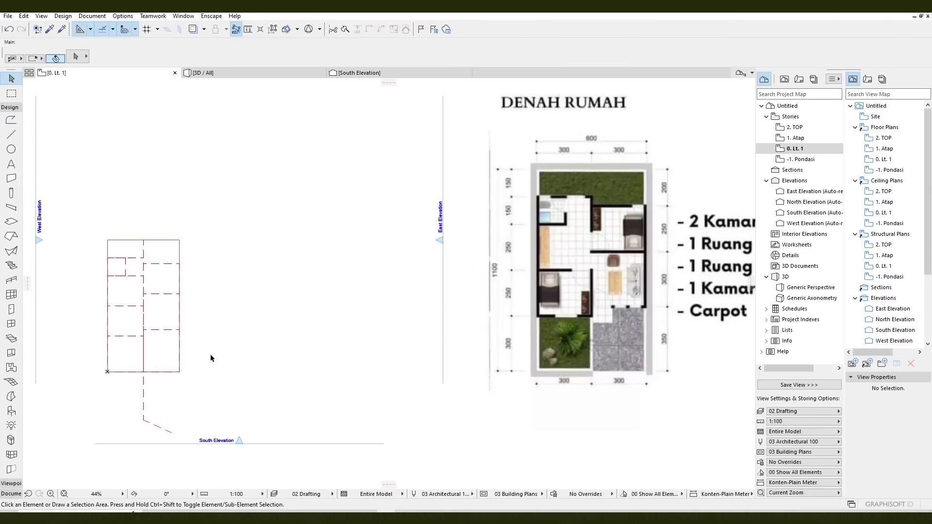
pyautogui.scroll(-1, 394, 267)
pyautogui.moveTo(394, 267); pyautogui.dragTo(294, 266, button='middle')
pyautogui.click(644, 108)
pyautogui.click(662, 96)
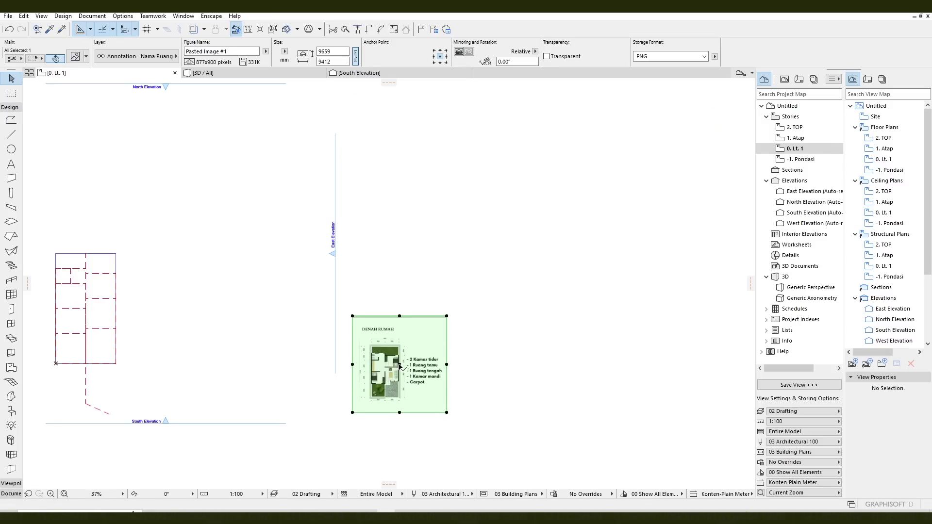
pyautogui.click(429, 349)
pyautogui.scroll(3, 202, 278)
pyautogui.click(461, 222)
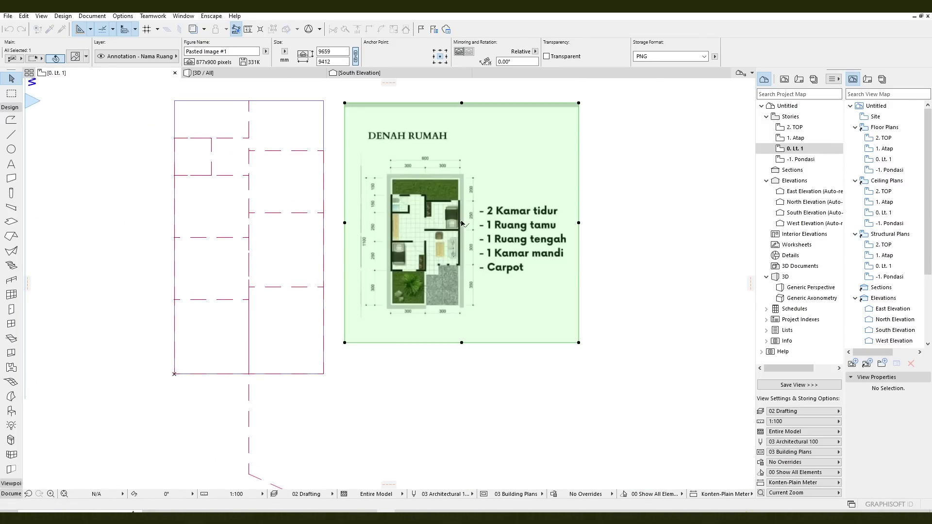
pyautogui.moveTo(575, 169); pyautogui.dragTo(663, 203, button='middle')
pyautogui.press('Escape')
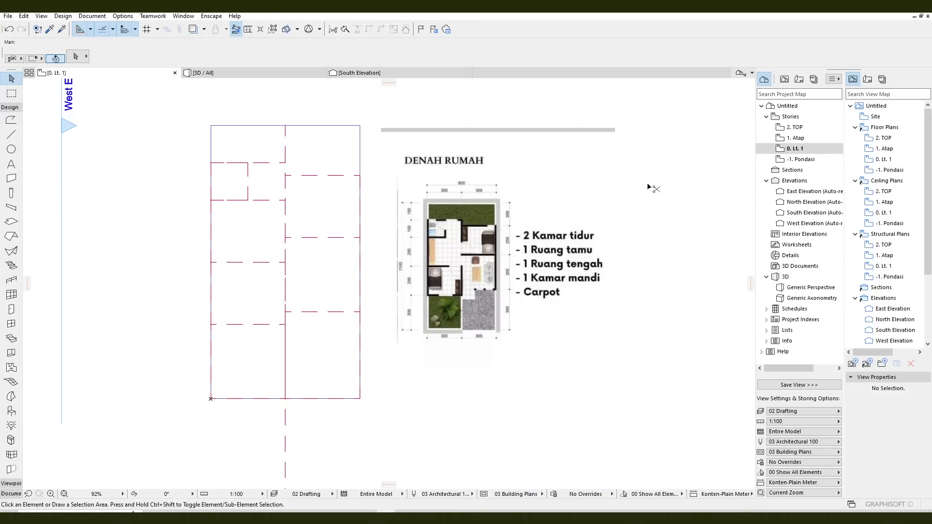
# - Save the project as 1-KONTEN-DRAFTING-01 in the 1 ARCHICAD folder, over the existing file of that name
pyautogui.hotkey('ctrl', 's')
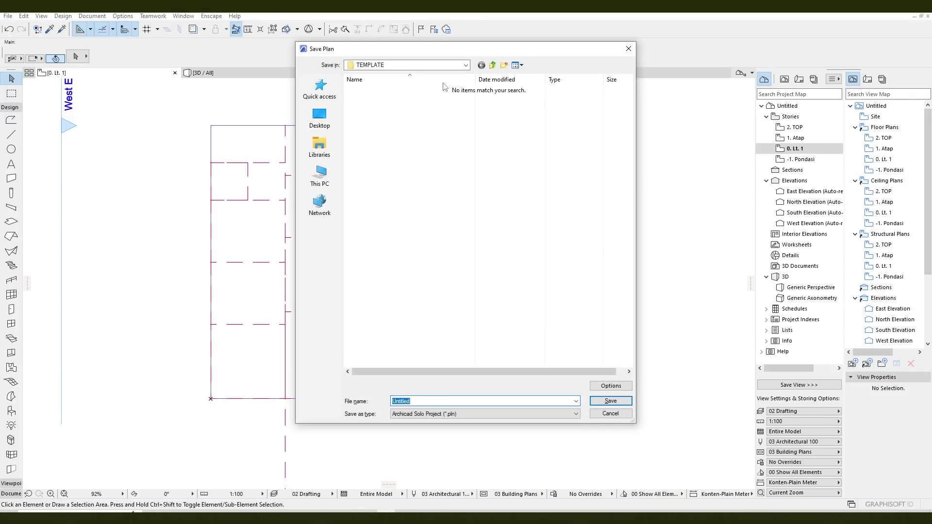
pyautogui.click(443, 90)
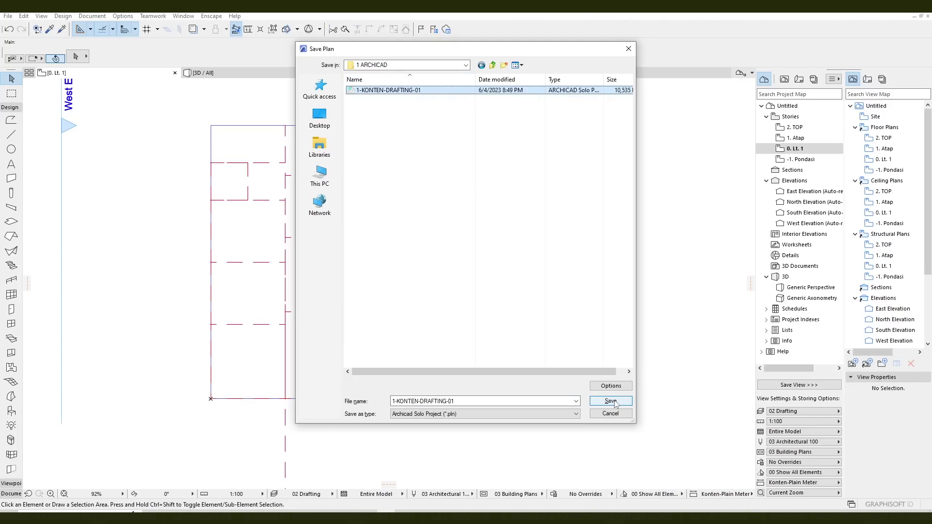
pyautogui.click(615, 402)
pyautogui.click(485, 262)
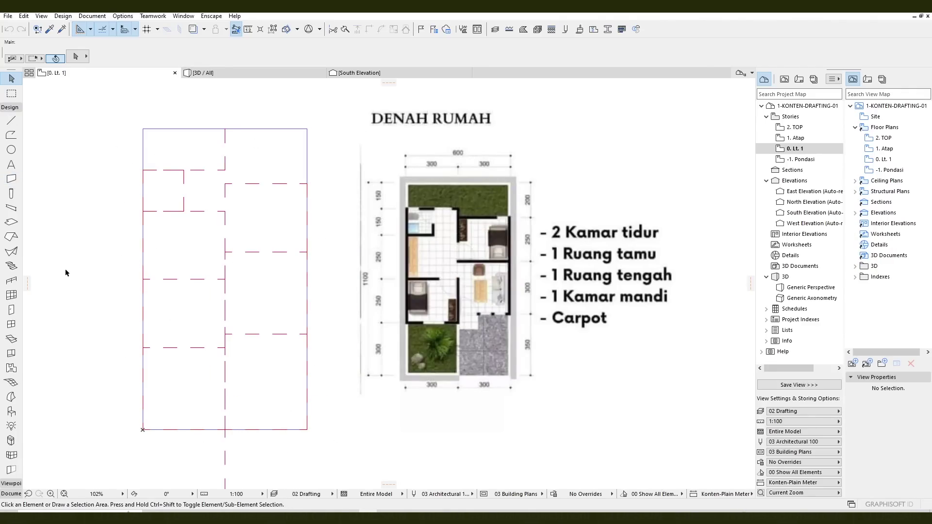
# - Set the wall tool's default composite structure to PQMA-Hebel 10 Double Plastered
pyautogui.click(11, 179)
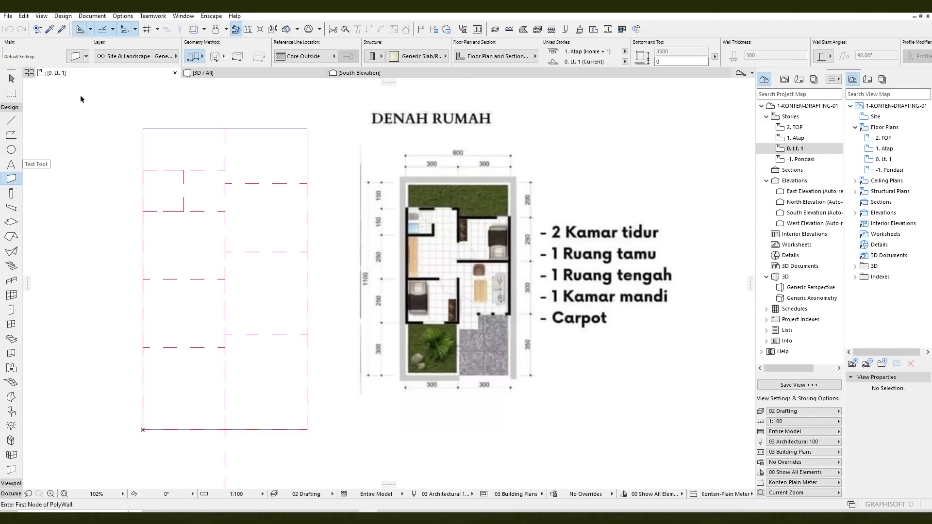
pyautogui.click(74, 57)
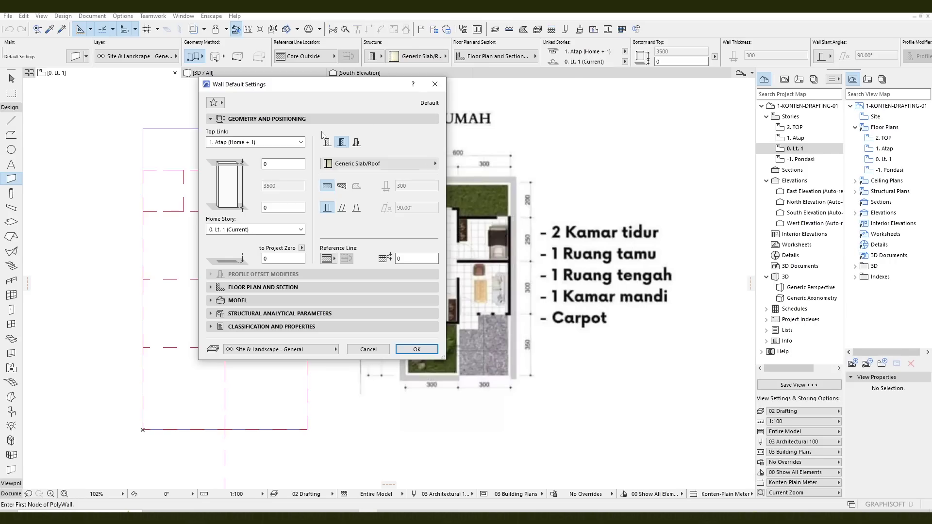
pyautogui.click(345, 165)
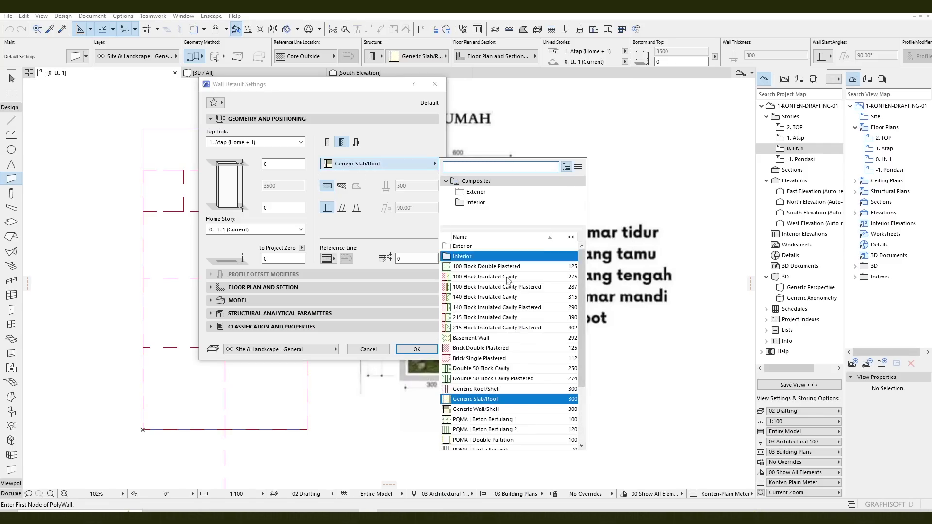
pyautogui.scroll(-3, 555, 365)
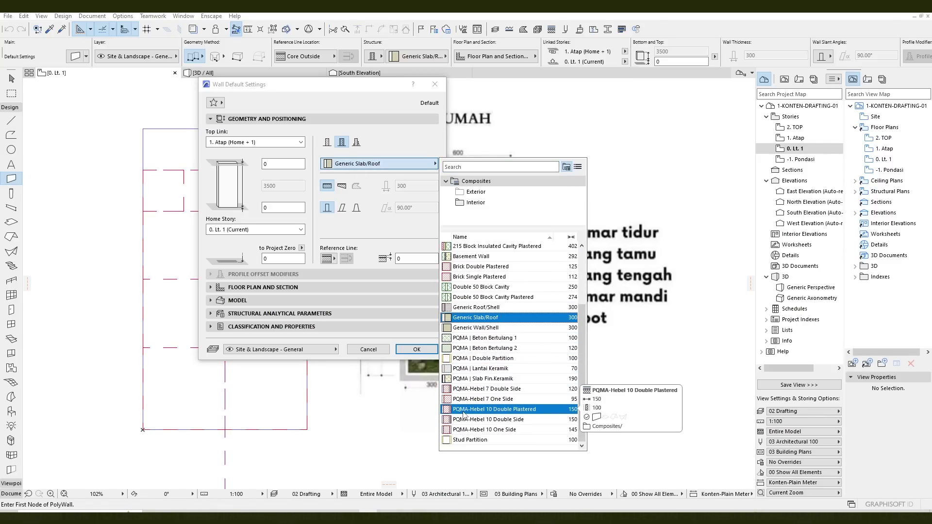
pyautogui.click(510, 414)
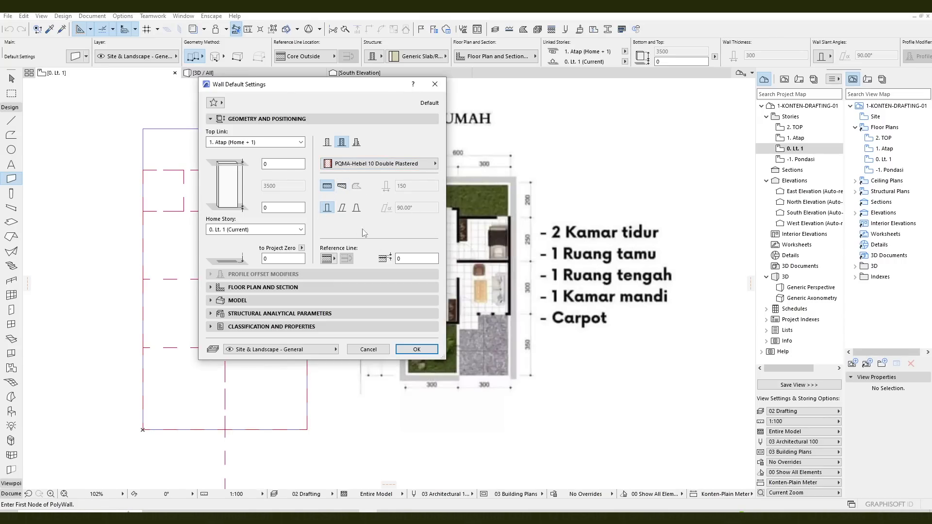
# - Review the wall's floor plan and model defaults and set its structural function to Non-Load-Bearing Element
pyautogui.click(278, 119)
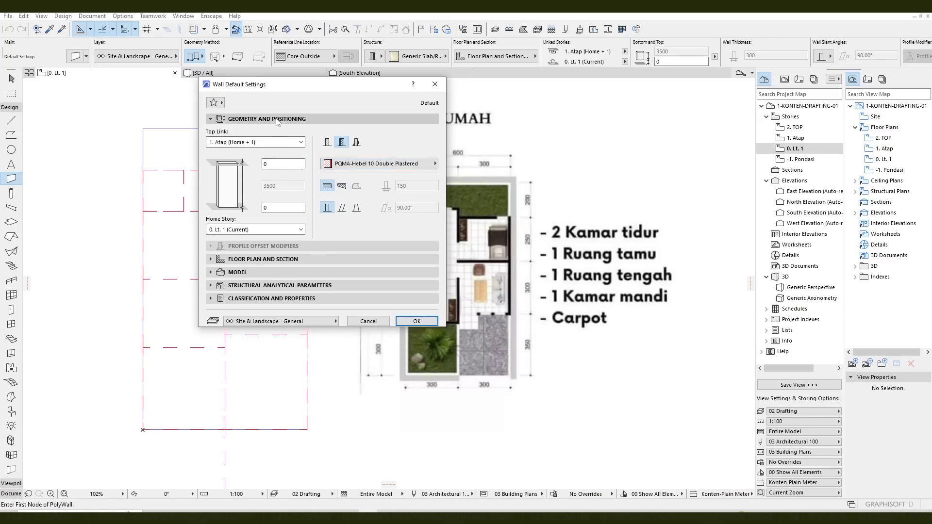
pyautogui.click(275, 144)
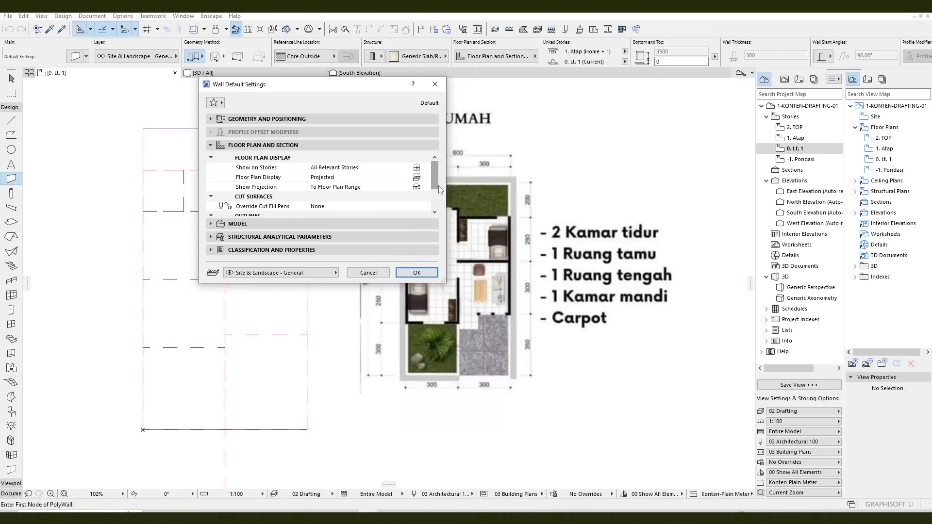
pyautogui.moveTo(434, 174)
pyautogui.mouseDown()
pyautogui.moveTo(435, 189)
pyautogui.moveTo(439, 167)
pyautogui.mouseUp()
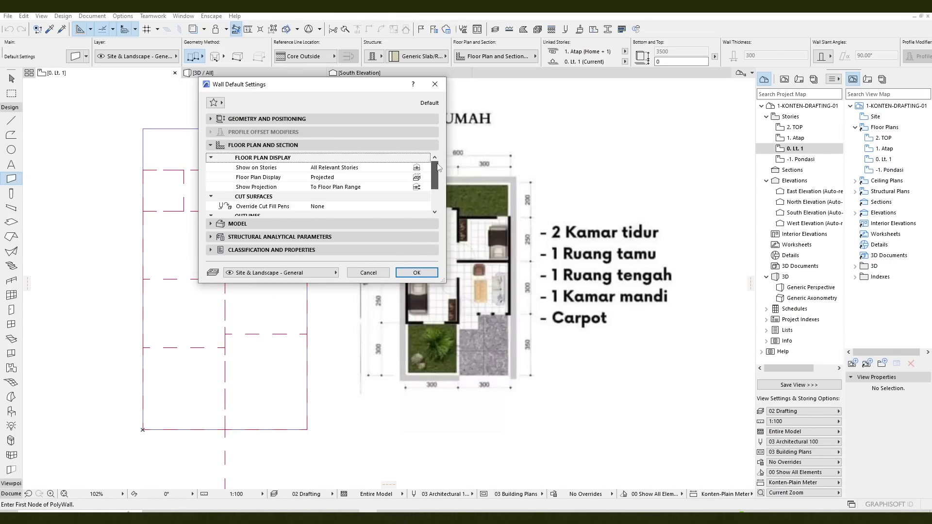
pyautogui.click(301, 147)
pyautogui.click(301, 158)
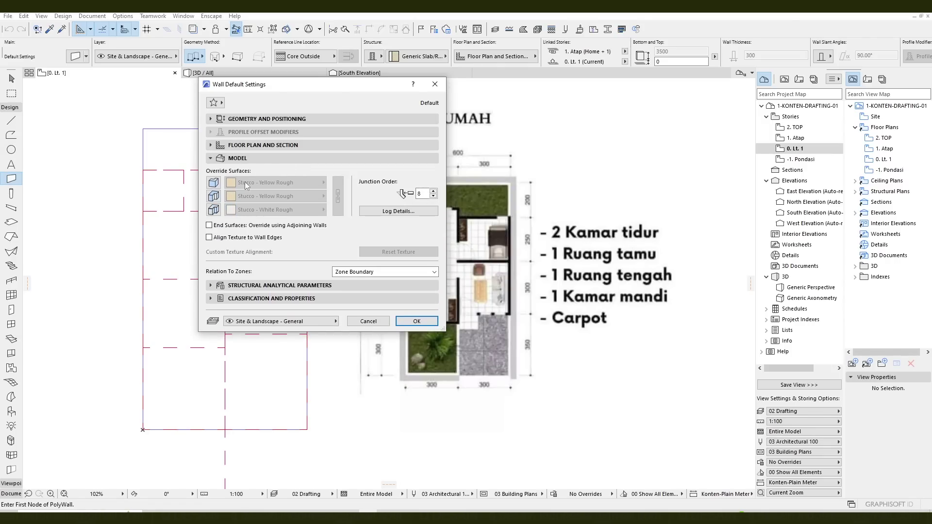
pyautogui.click(291, 158)
pyautogui.click(276, 171)
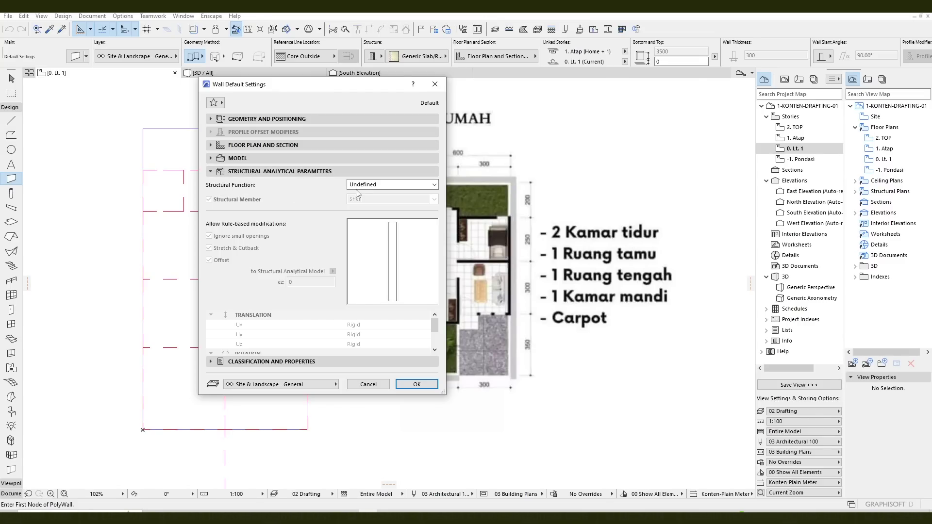
pyautogui.click(378, 186)
pyautogui.click(379, 187)
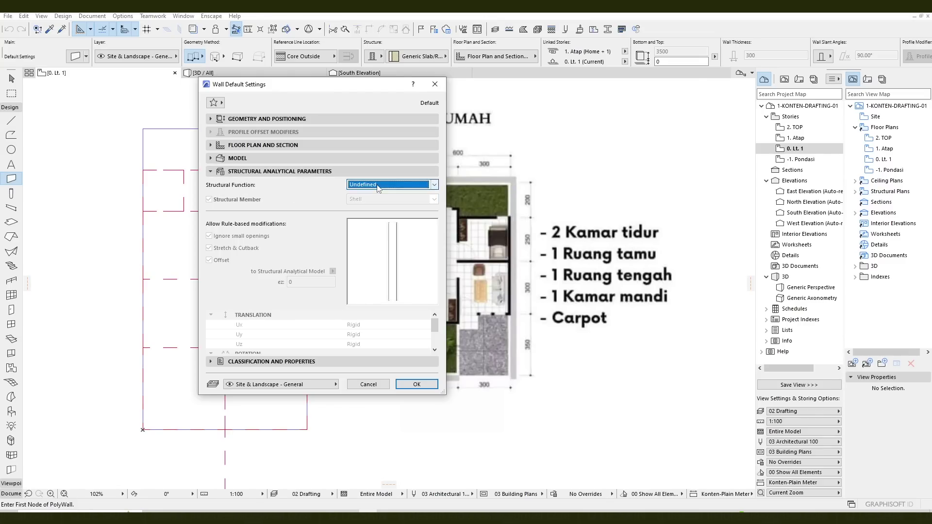
pyautogui.click(379, 187)
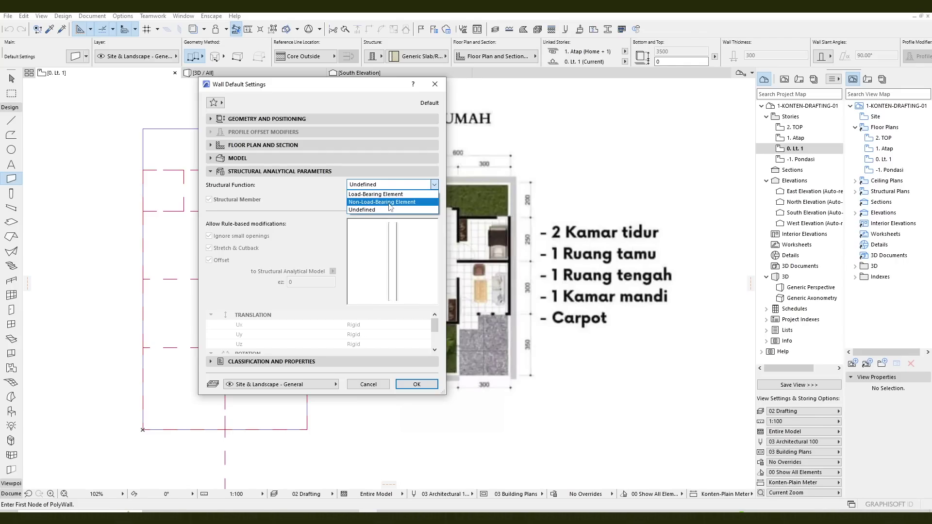
pyautogui.click(406, 203)
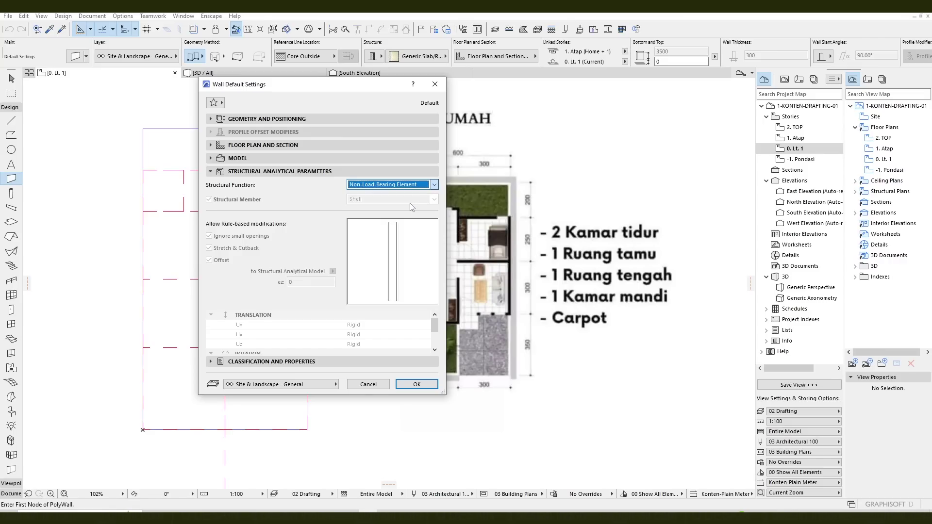
pyautogui.click(277, 173)
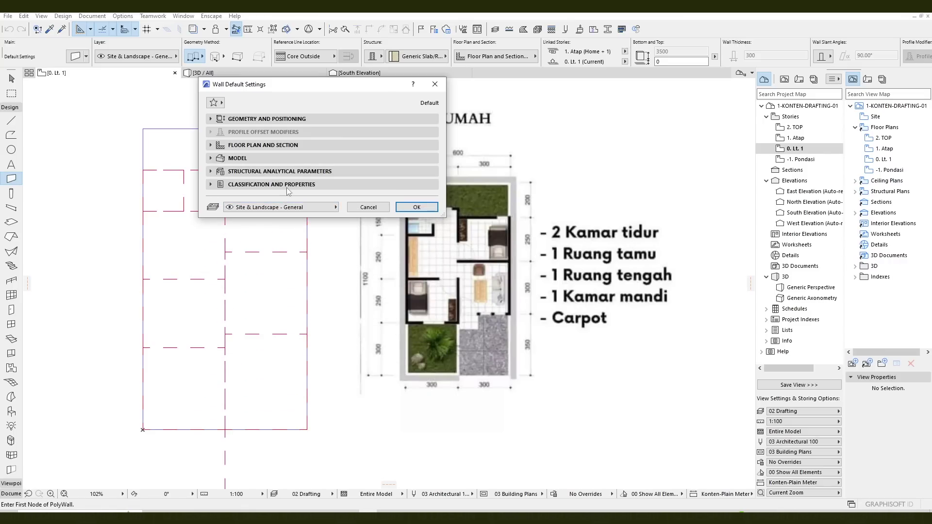
# - Set the default wall's position category to Exterior in its classification properties
pyautogui.click(288, 184)
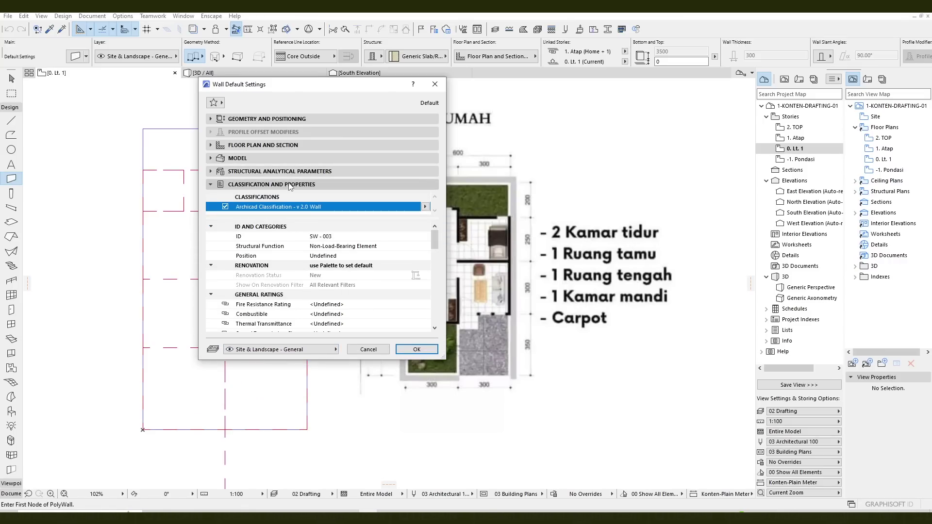
pyautogui.click(373, 256)
pyautogui.click(425, 255)
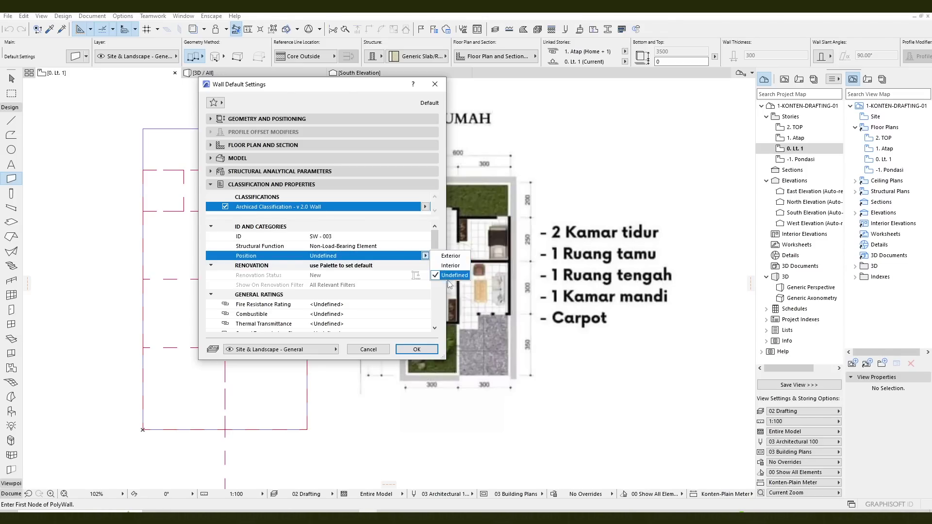
pyautogui.click(426, 256)
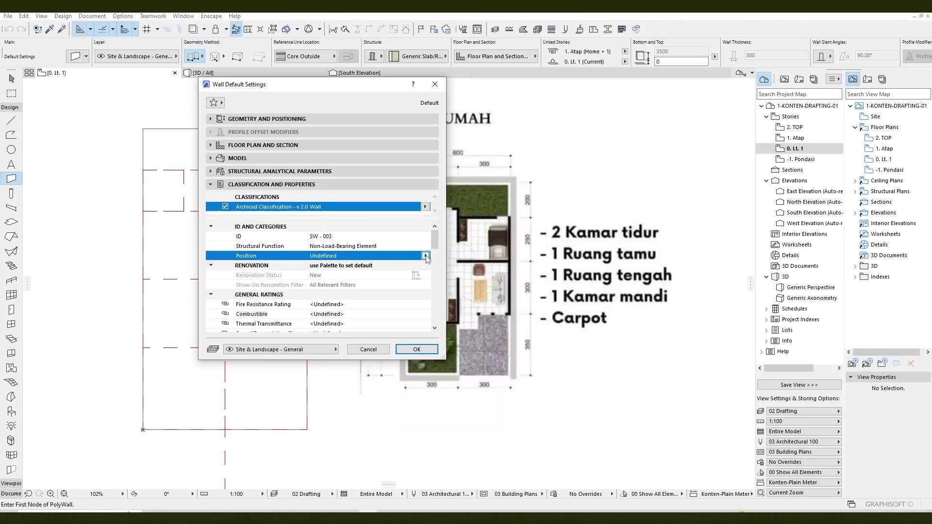
pyautogui.click(425, 256)
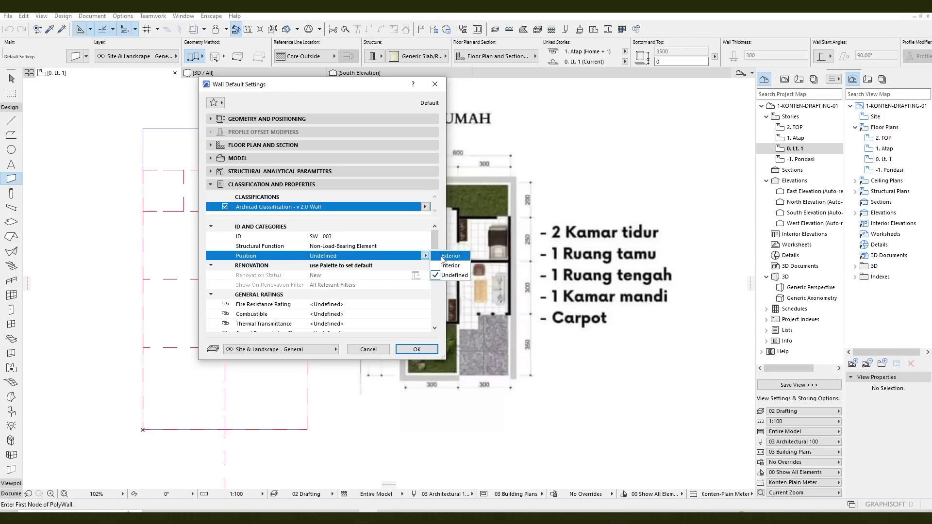
pyautogui.click(457, 258)
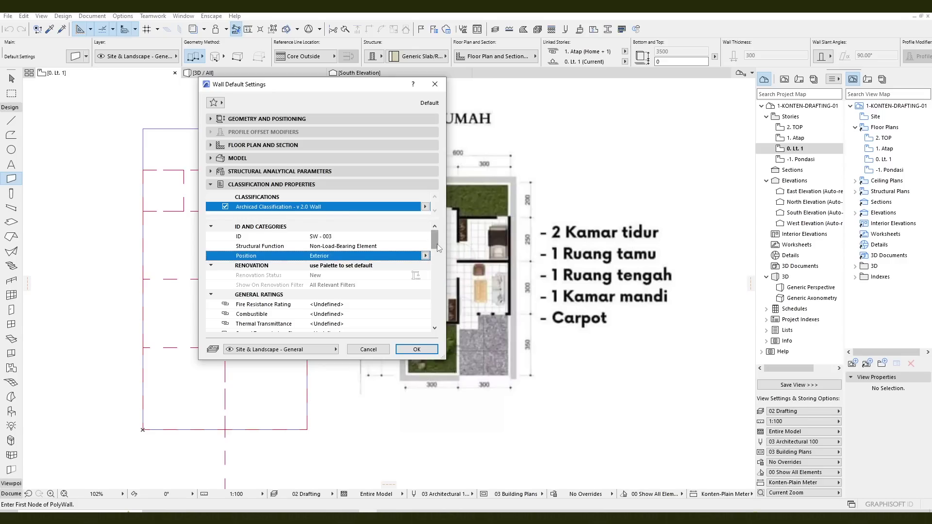
pyautogui.moveTo(435, 241)
pyautogui.mouseDown()
pyautogui.moveTo(440, 324)
pyautogui.moveTo(433, 229)
pyautogui.mouseUp()
# - Assign the default wall to the architectural layer Finish - Wall and accept the wall settings
pyautogui.click(293, 351)
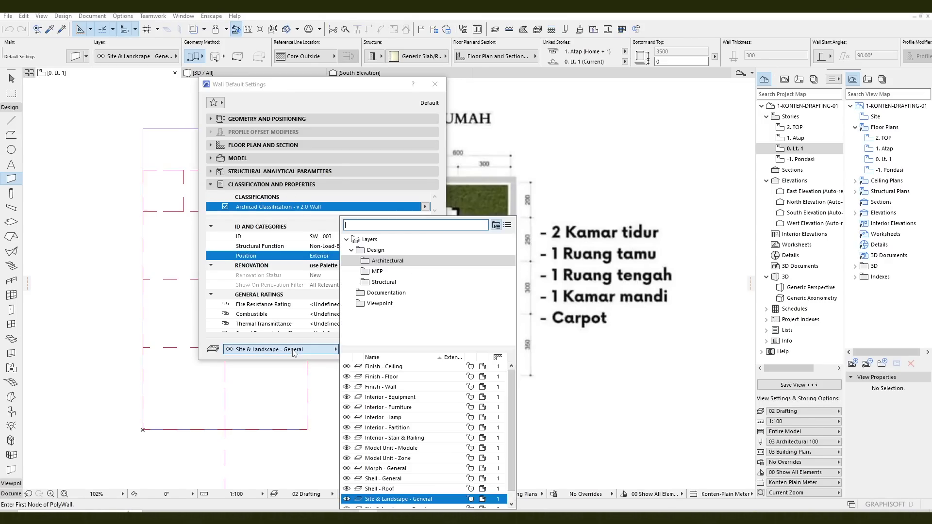
pyautogui.click(384, 282)
pyautogui.click(373, 249)
pyautogui.click(387, 261)
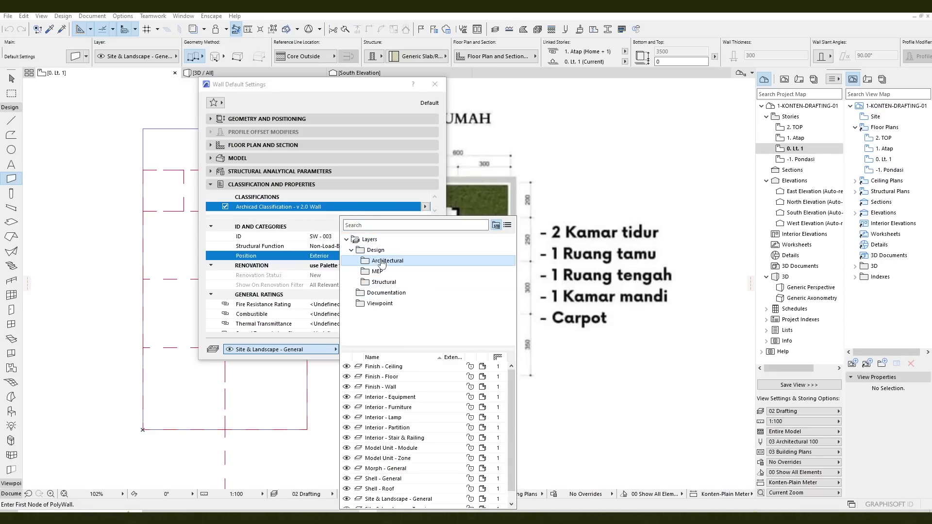
pyautogui.click(403, 390)
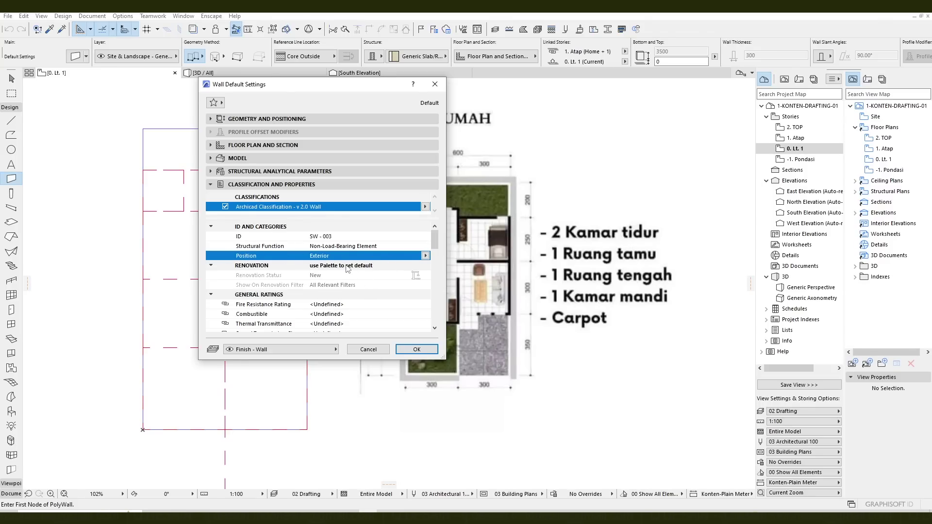
pyautogui.click(417, 350)
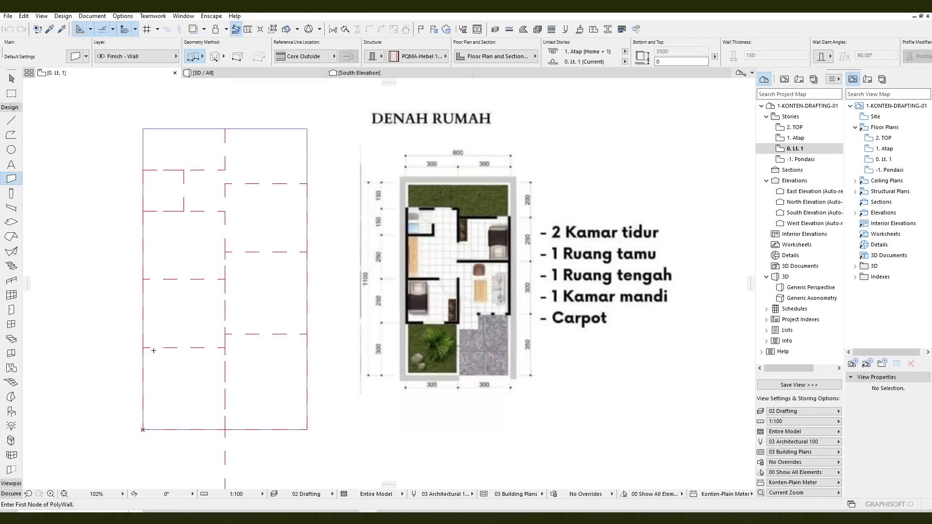
# - Start the exterior wall at the outline's front-left corner with an Outside Face reference line, flipped so the wall thickness lies inside
pyautogui.moveTo(171, 387); pyautogui.dragTo(178, 376, button='middle')
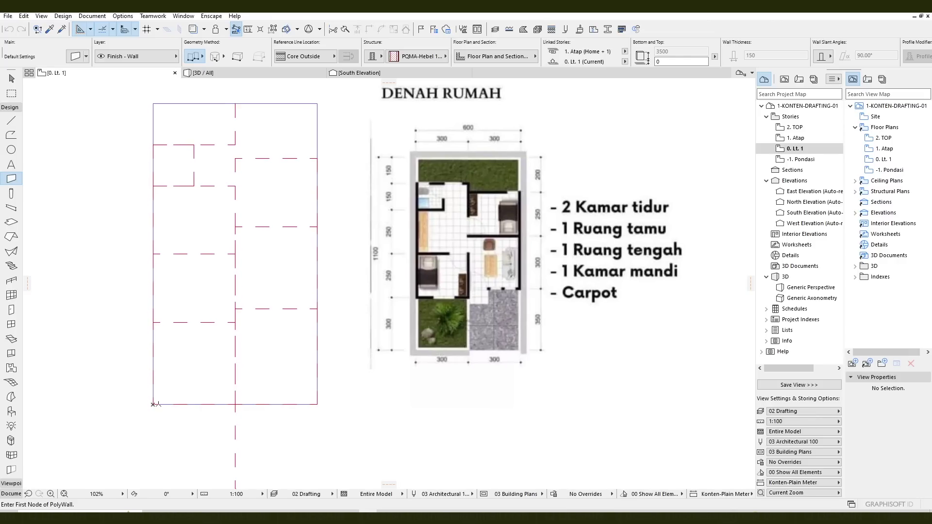
pyautogui.click(153, 405)
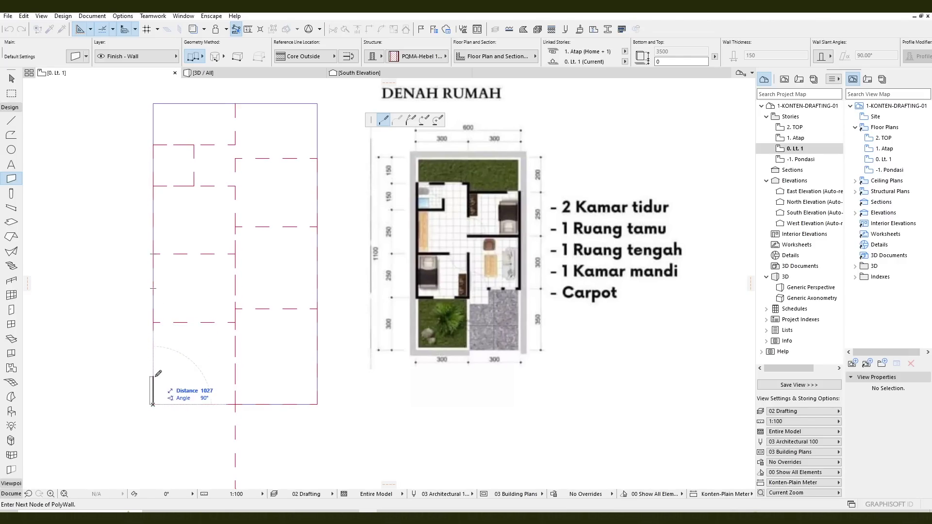
pyautogui.scroll(3, 160, 376)
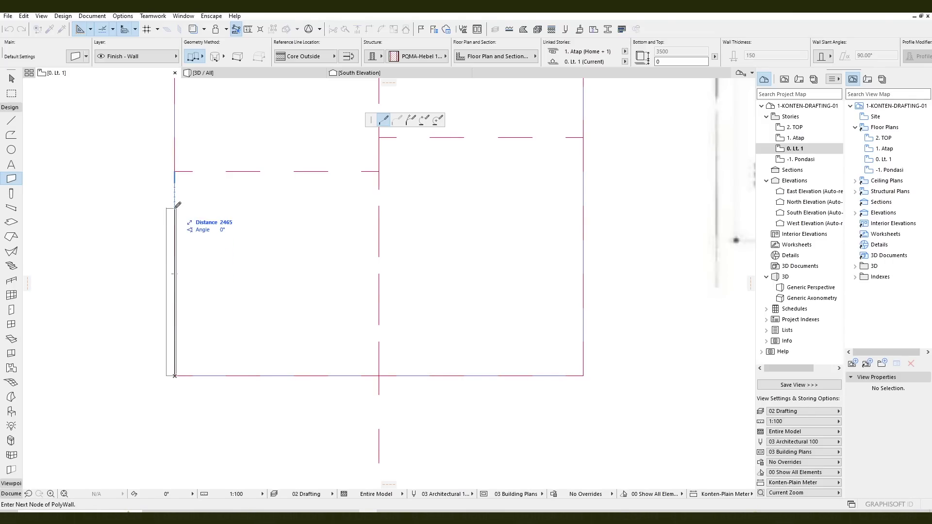
pyautogui.click(311, 58)
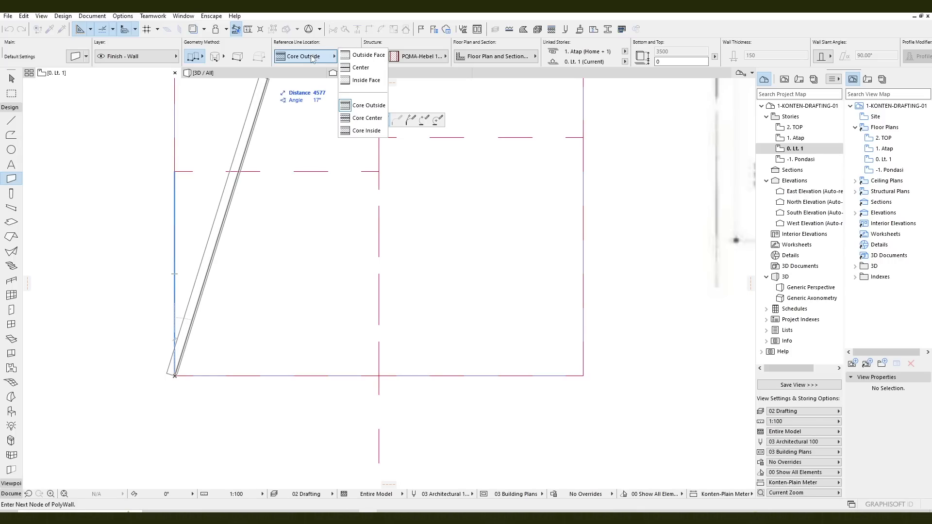
pyautogui.click(370, 55)
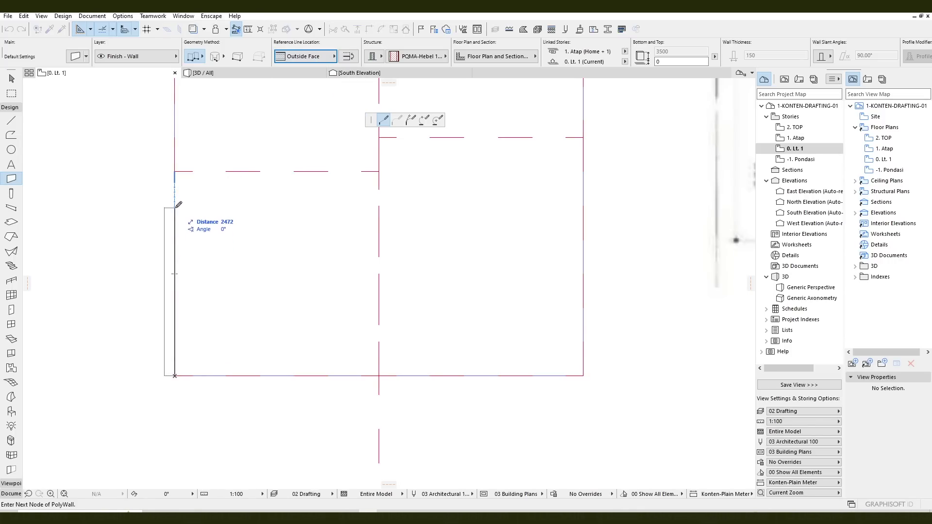
pyautogui.click(349, 57)
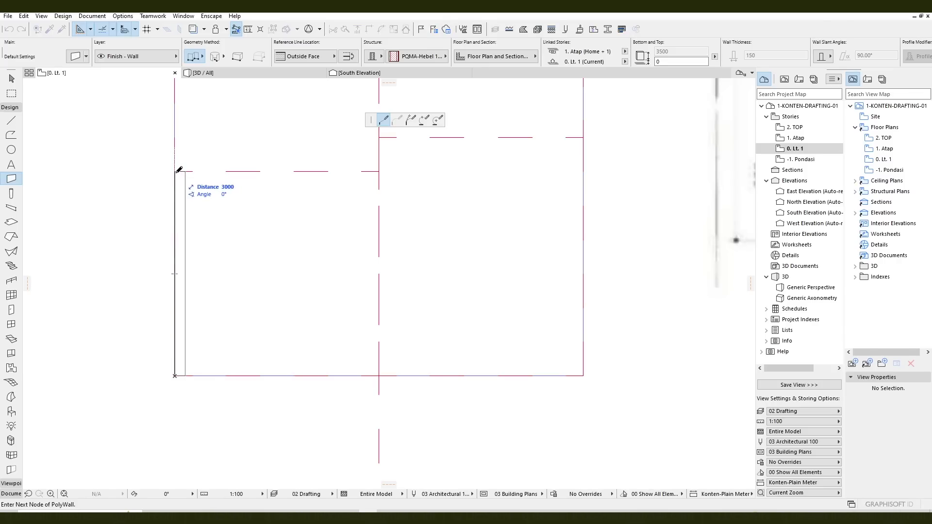
# - Draw the exterior wall along the outline's left, rear and right sides, ending at the front-right corner
pyautogui.scroll(-2, 179, 170)
pyautogui.scroll(-3, 179, 170)
pyautogui.scroll(2, 125, 218)
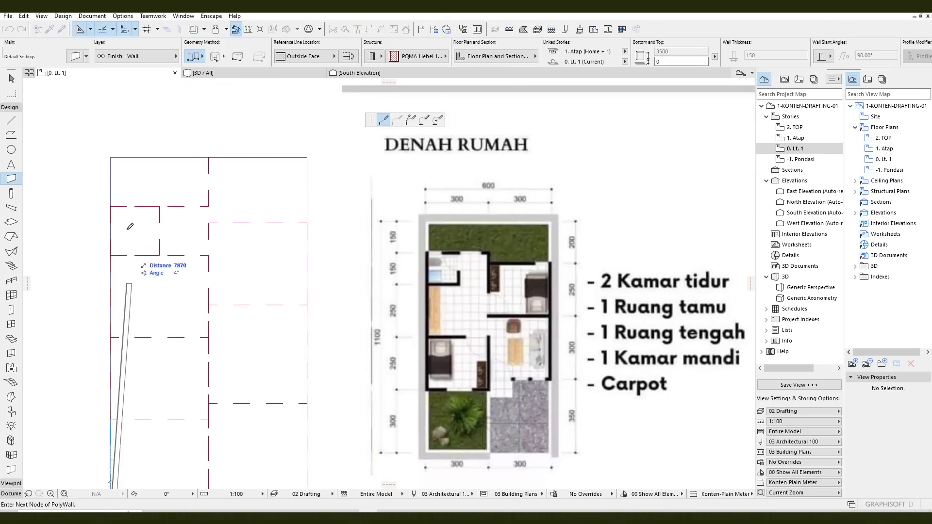
pyautogui.click(113, 158)
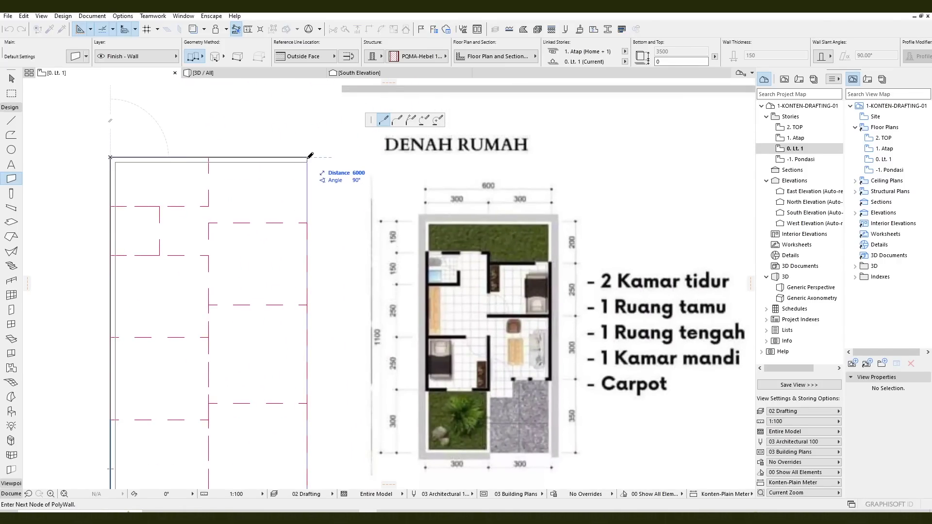
pyautogui.click(308, 195)
pyautogui.moveTo(303, 349); pyautogui.dragTo(376, 210, button='middle')
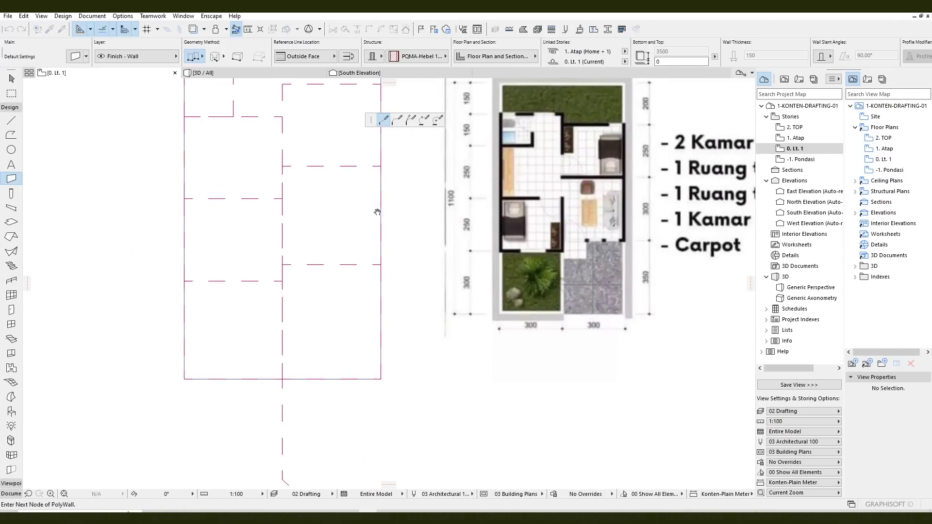
pyautogui.doubleClick(381, 379)
pyautogui.moveTo(363, 292)
pyautogui.mouseDown(button='middle')
pyautogui.moveTo(412, 336)
pyautogui.moveTo(401, 350)
pyautogui.mouseUp(button='middle')
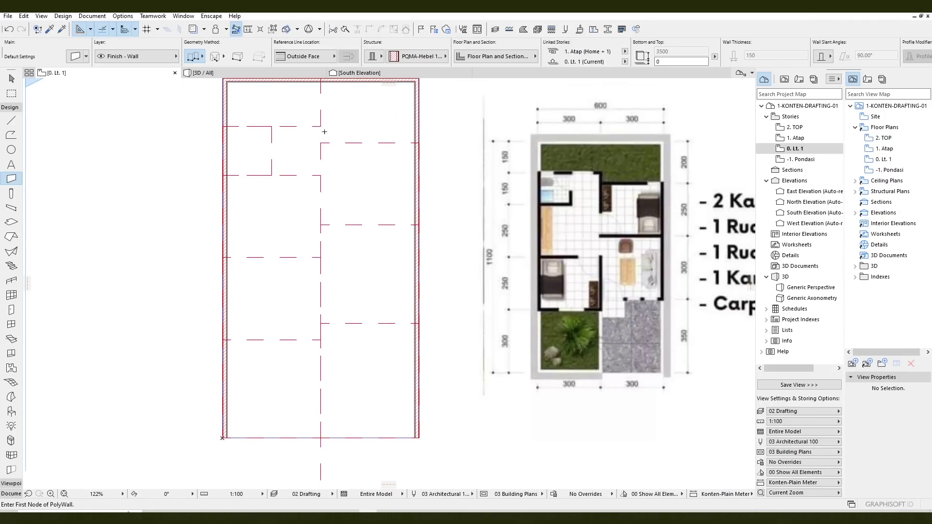
# - With a Center reference line, draw a wall along the left rear guide, down the central guide and across the carport guide to the right side
pyautogui.scroll(3, 324, 131)
pyautogui.click(334, 57)
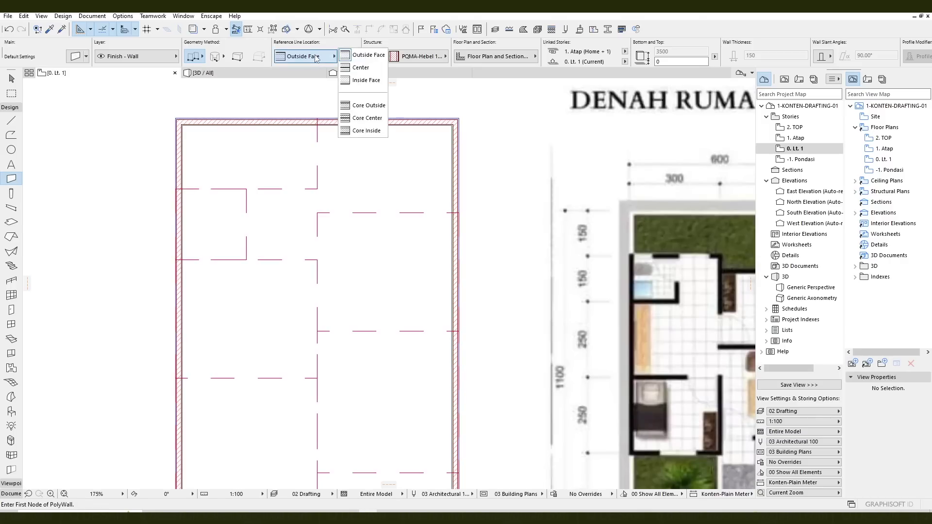
pyautogui.click(359, 68)
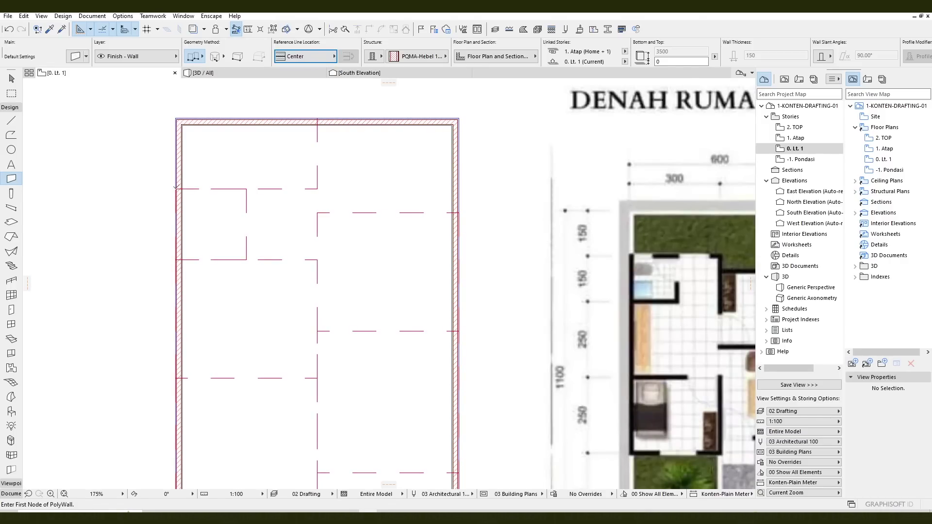
pyautogui.click(176, 189)
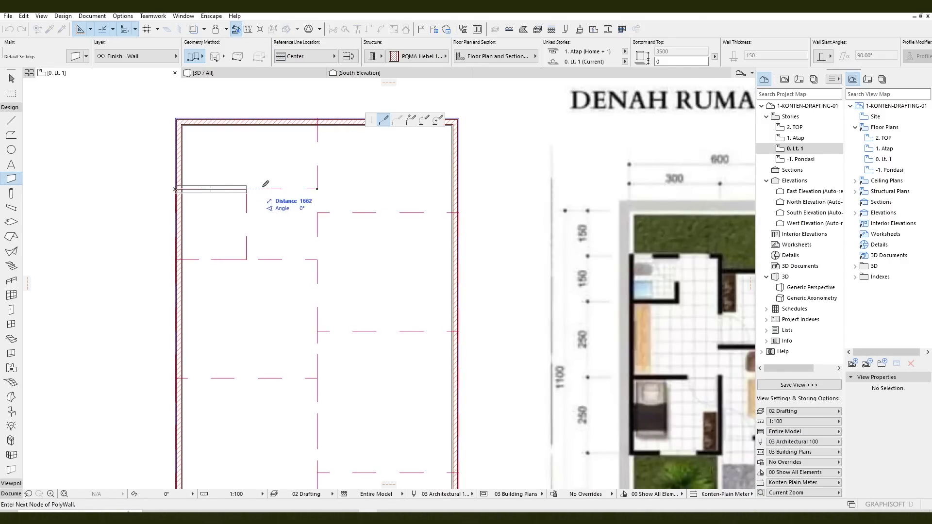
pyautogui.click(317, 189)
pyautogui.scroll(-3, 321, 287)
pyautogui.click(326, 320)
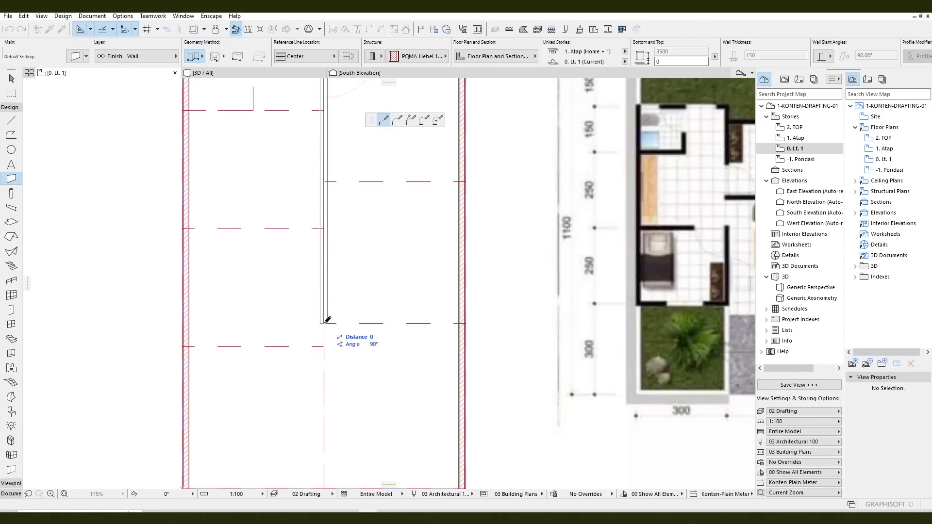
pyautogui.doubleClick(465, 323)
# - Draw the rear wall of the right-hand bedroom and the L-shaped wall enclosing the bathroom along their guides
pyautogui.moveTo(393, 204); pyautogui.dragTo(346, 304, button='middle')
pyautogui.click(418, 165)
pyautogui.doubleClick(277, 165)
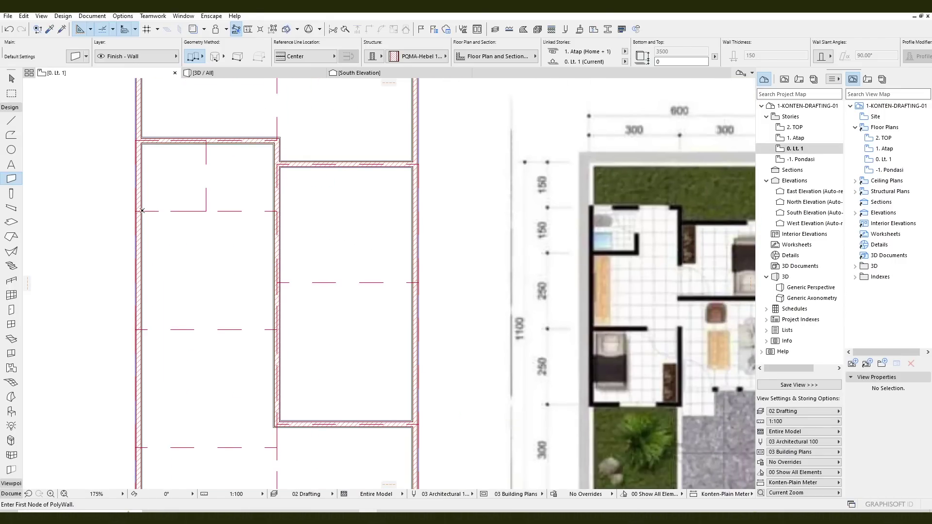
pyautogui.click(141, 211)
pyautogui.click(209, 210)
pyautogui.doubleClick(208, 140)
pyautogui.moveTo(279, 287); pyautogui.dragTo(275, 208, button='middle')
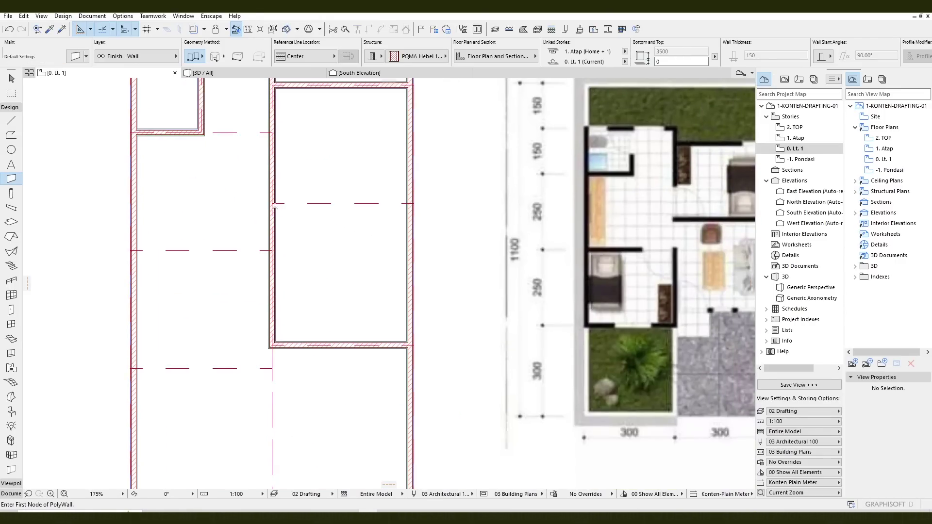
# - Draw the partition between the right-hand rooms and the rear and front walls of the left front bedroom along the remaining guides
pyautogui.click(274, 204)
pyautogui.scroll(2, 335, 160)
pyautogui.scroll(-3, 226, 186)
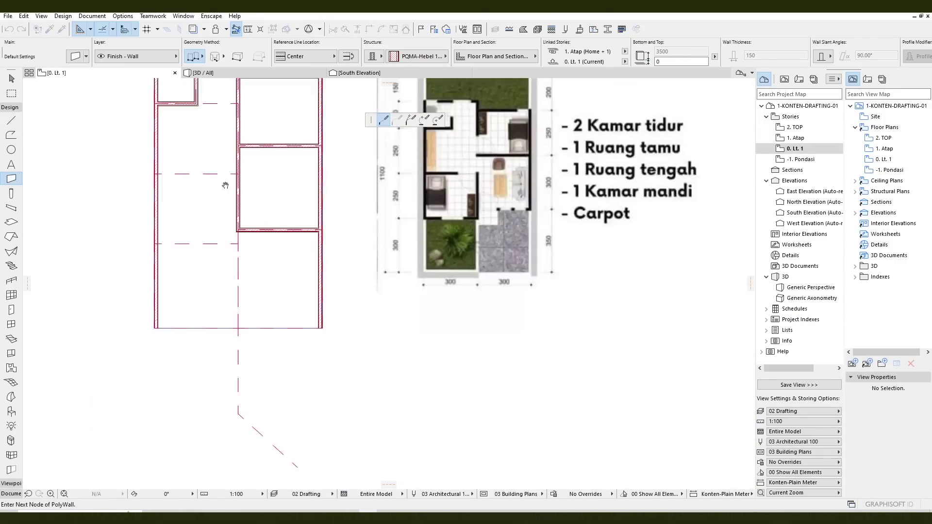
pyautogui.moveTo(225, 185); pyautogui.dragTo(224, 214, button='middle')
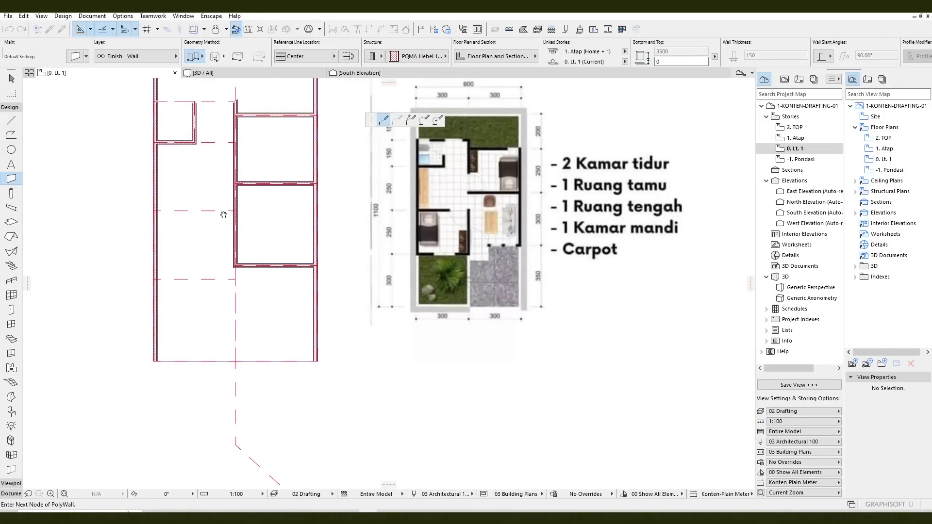
pyautogui.doubleClick(238, 277)
pyautogui.press('Escape')
pyautogui.scroll(4, 266, 265)
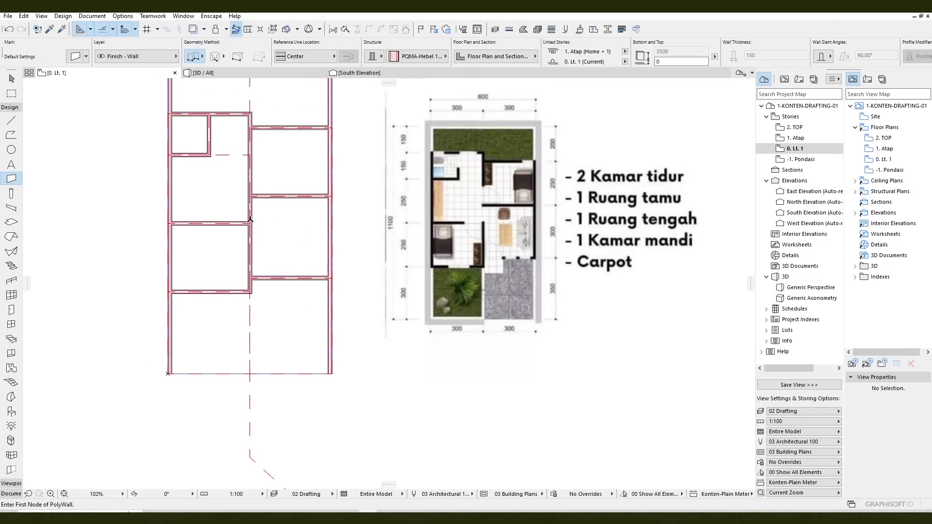
# - Split the central wall at the right-hand partition and at the left front bedroom's rear wall, and delete the segment between them
pyautogui.scroll(-4, 266, 260)
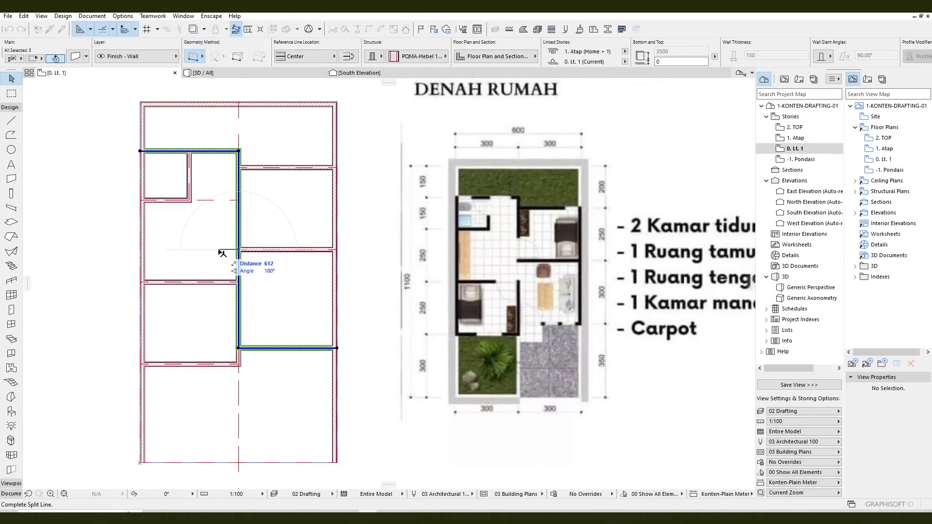
pyautogui.scroll(4, 219, 260)
pyautogui.click(229, 283)
pyautogui.scroll(-5, 252, 264)
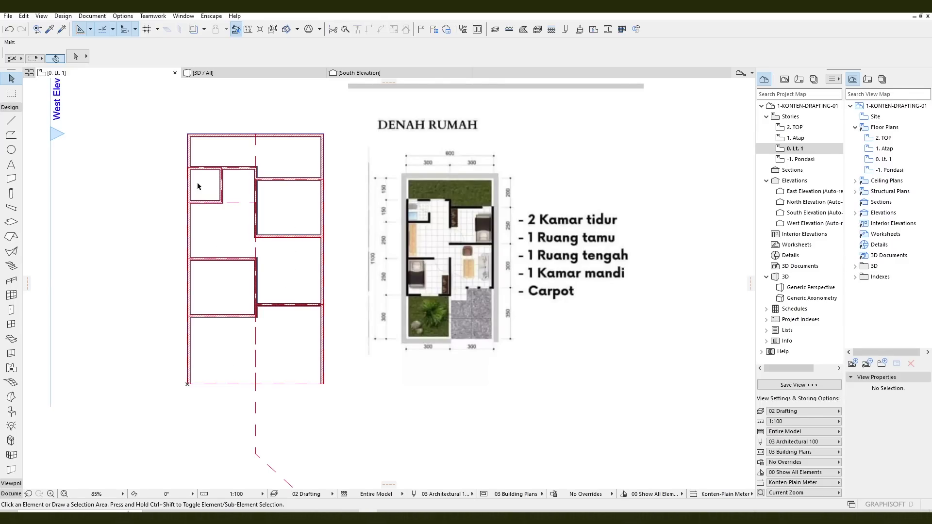
# - Set the slab tool's default composite structure to PQMA | Lantai Keramik with the reference plane at the top
pyautogui.scroll(3, 449, 290)
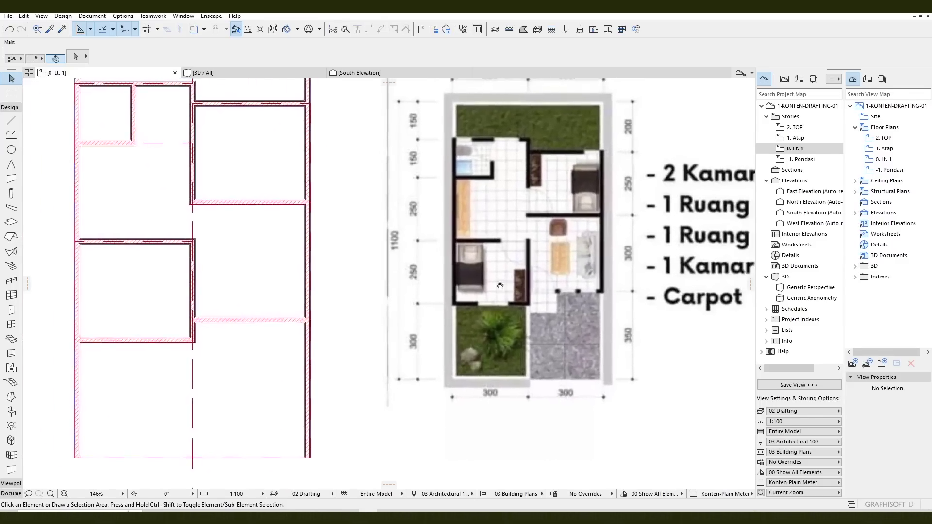
pyautogui.scroll(-2, 501, 286)
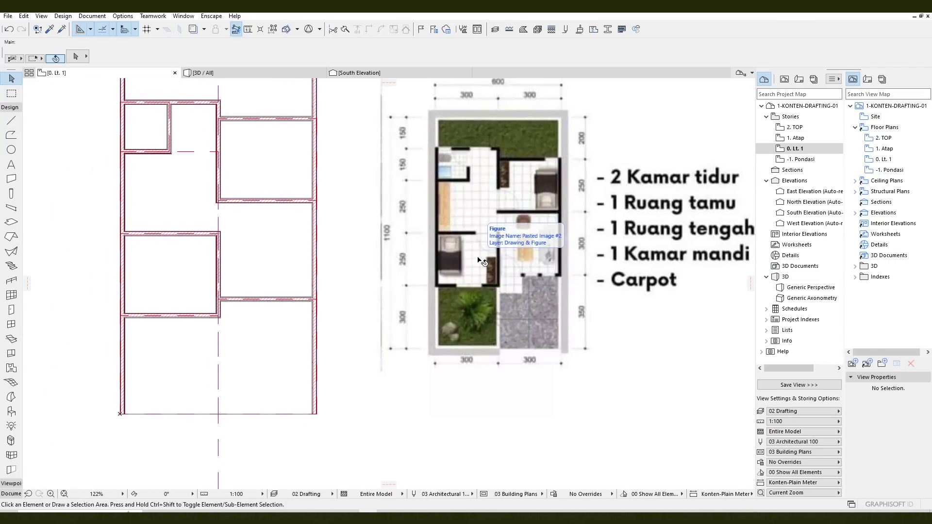
pyautogui.moveTo(482, 261); pyautogui.dragTo(466, 289, button='middle')
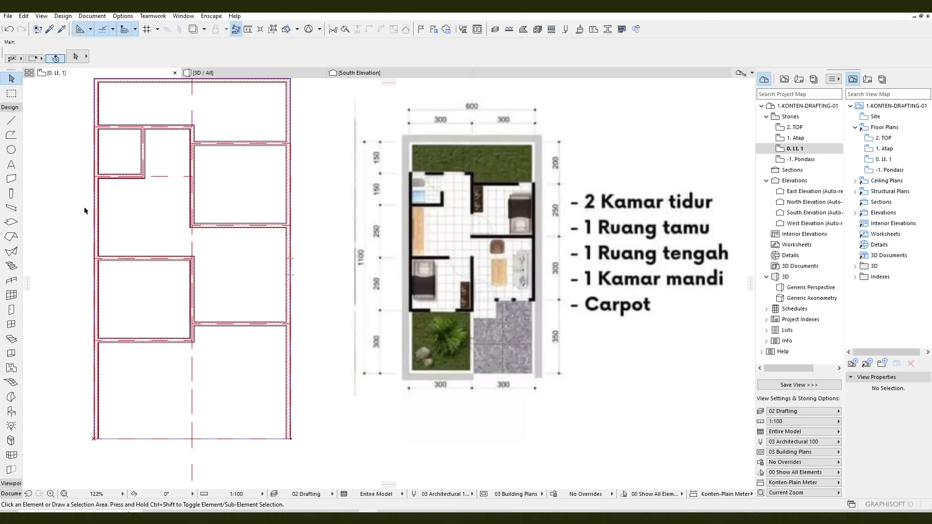
pyautogui.click(11, 223)
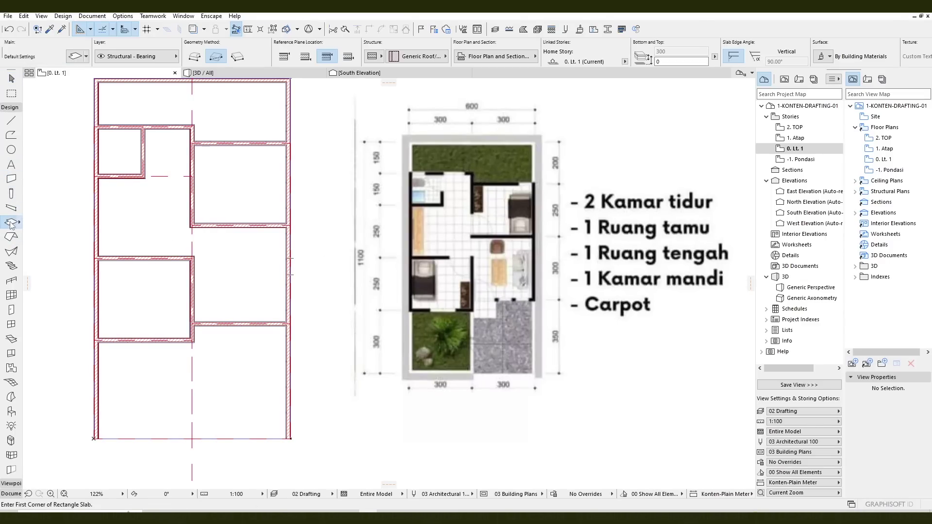
pyautogui.click(81, 57)
pyautogui.moveTo(388, 48); pyautogui.dragTo(265, 98)
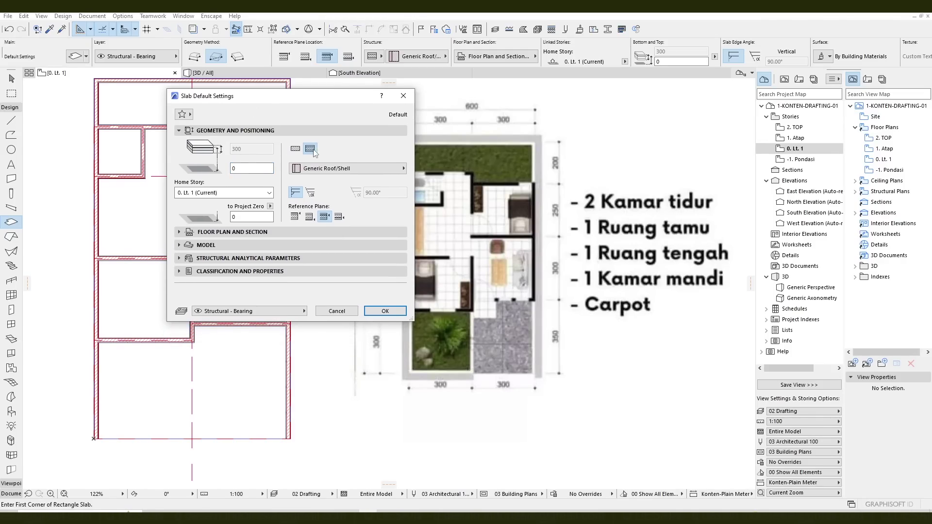
pyautogui.click(321, 170)
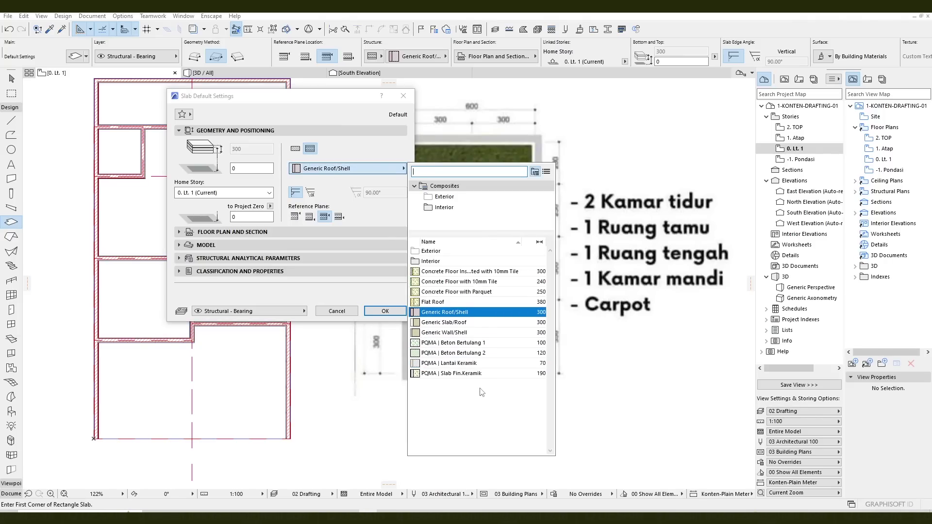
pyautogui.click(469, 364)
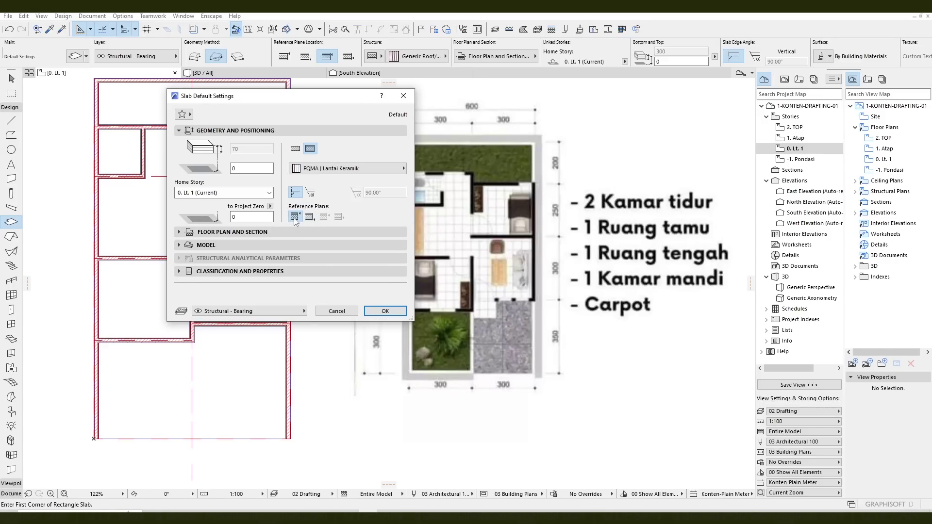
# - Review the default slab's floor plan and section settings and its model surface overrides
pyautogui.click(250, 232)
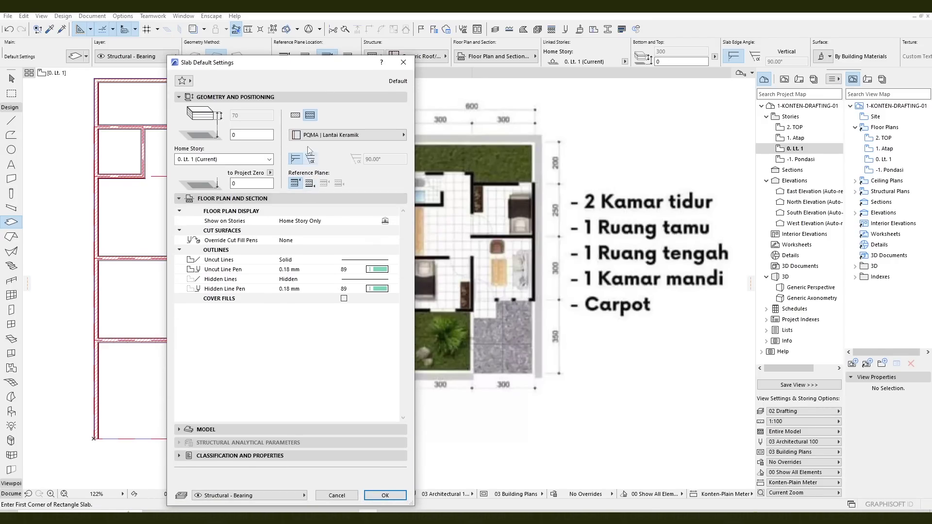
pyautogui.click(313, 96)
pyautogui.click(313, 109)
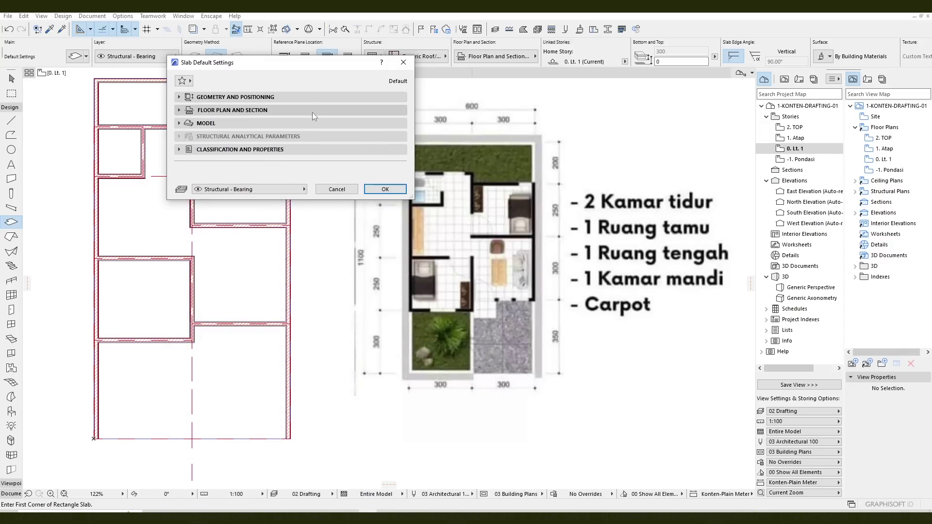
pyautogui.click(311, 122)
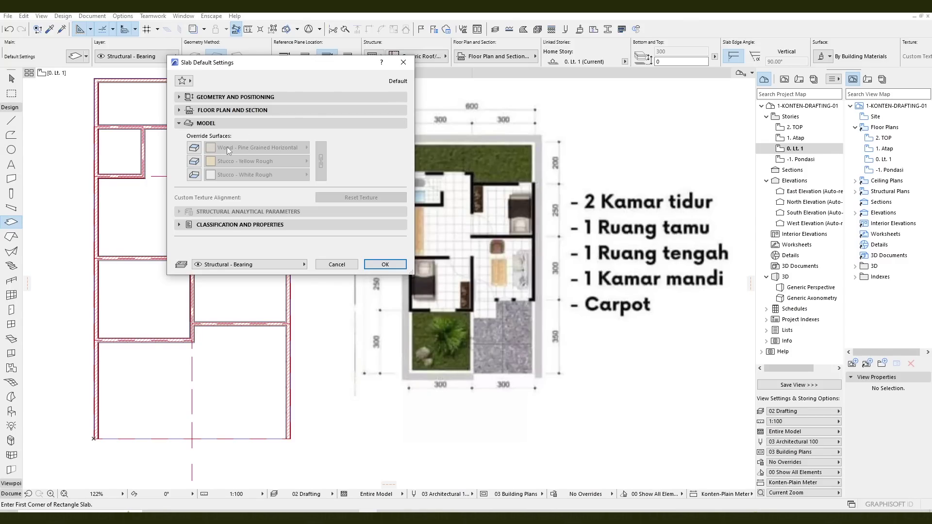
pyautogui.click(251, 123)
# - Set the default slab's structural function to Non-Load-Bearing Element in its classification properties
pyautogui.click(254, 150)
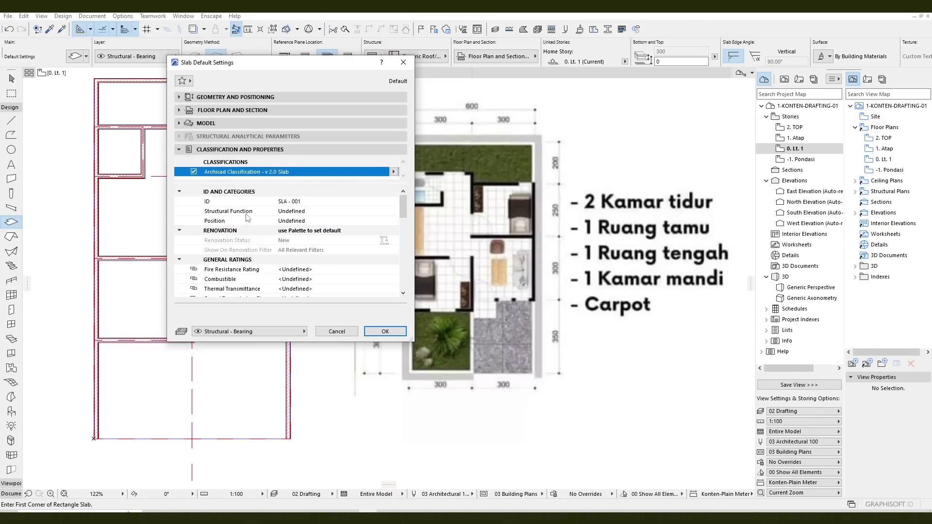
pyautogui.click(293, 213)
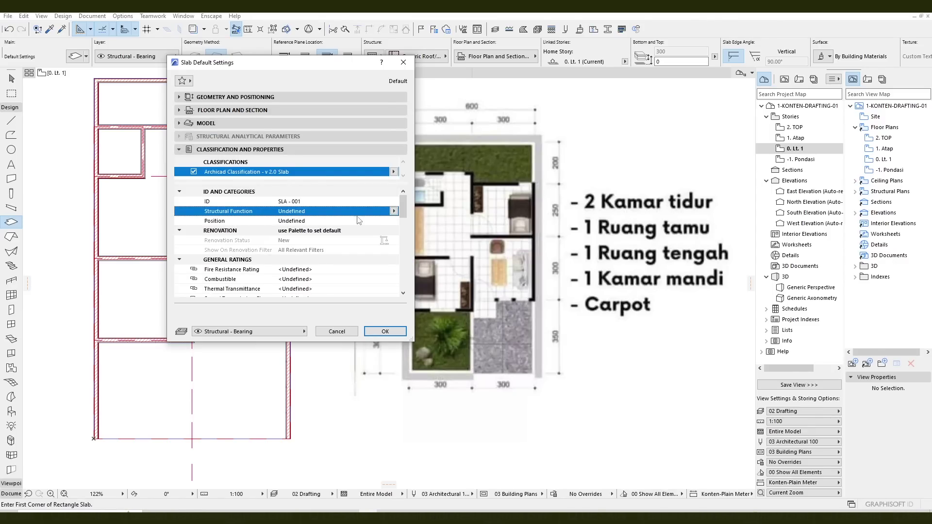
pyautogui.click(394, 211)
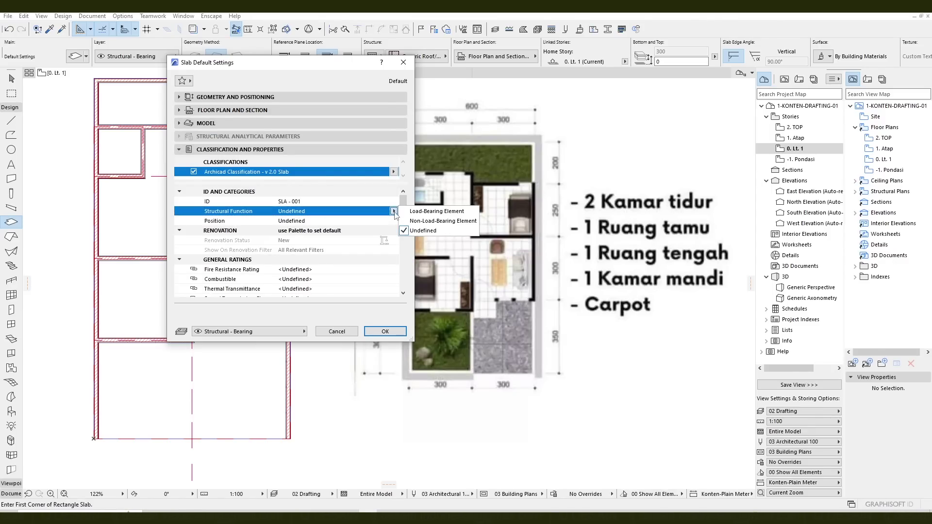
pyautogui.click(430, 222)
# - Set the default slab's position property to Interior
pyautogui.click(305, 221)
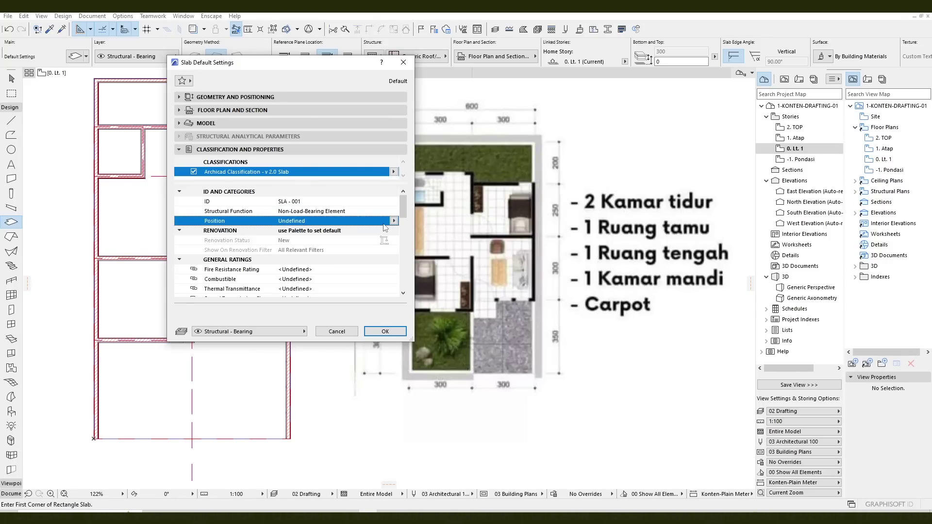
pyautogui.click(393, 221)
pyautogui.click(416, 228)
# - Assign the default slab to the Finish - Floor layer from the Architectural folder and accept the settings
pyautogui.click(252, 334)
pyautogui.click(356, 261)
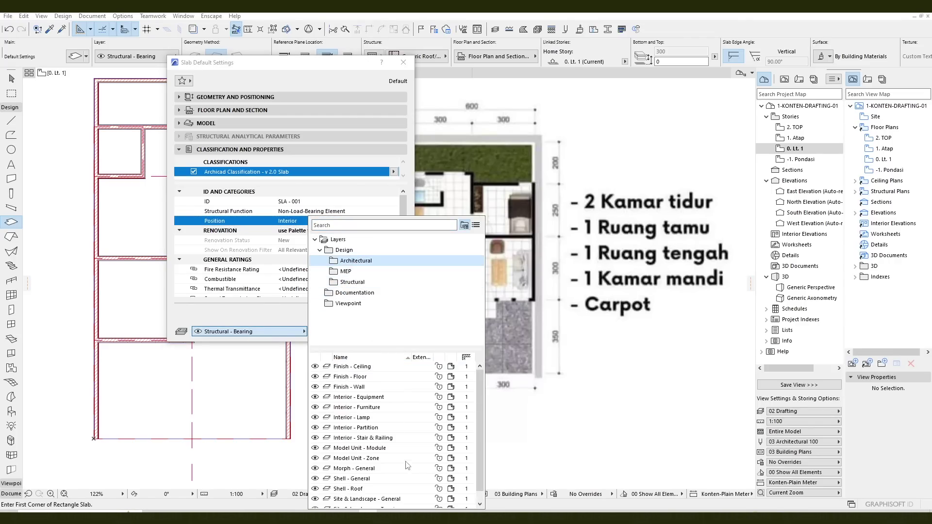
pyautogui.scroll(-1, 408, 465)
pyautogui.click(407, 462)
pyautogui.scroll(1, 403, 460)
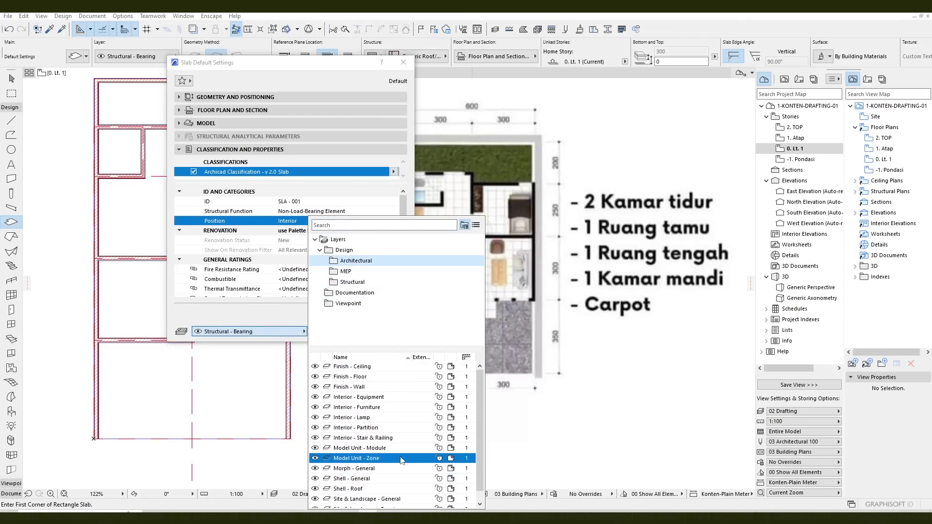
pyautogui.click(379, 380)
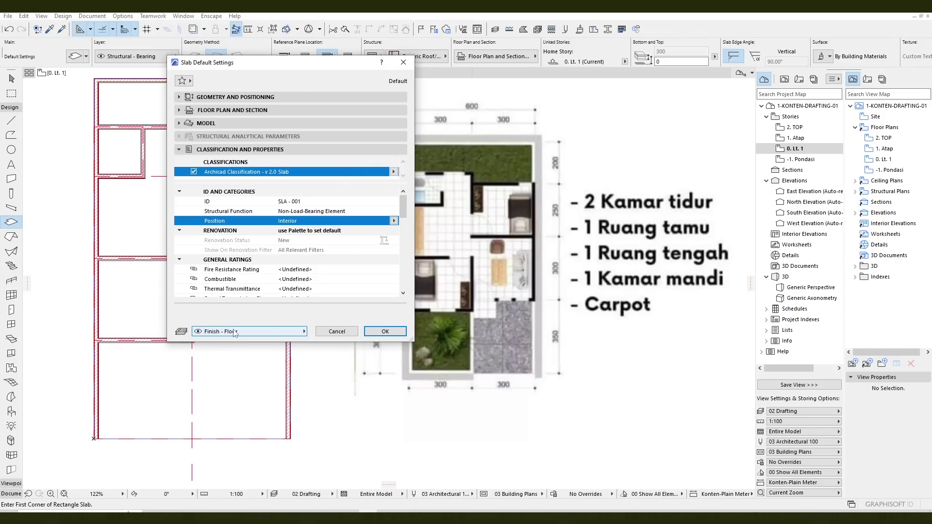
pyautogui.click(385, 331)
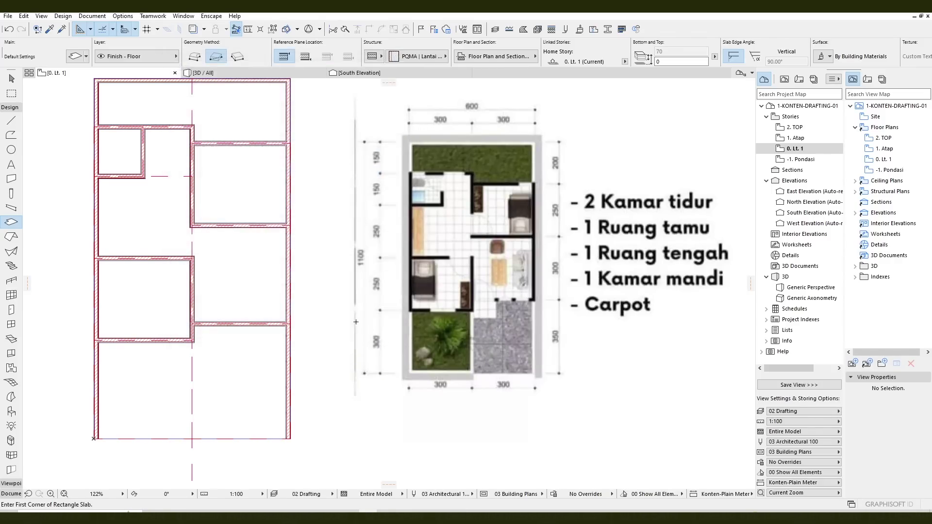
# - Delete the dashed guide polylines and the outline polyline from the floor plan, leaving only the walls
pyautogui.moveTo(256, 282); pyautogui.dragTo(314, 285, button='middle')
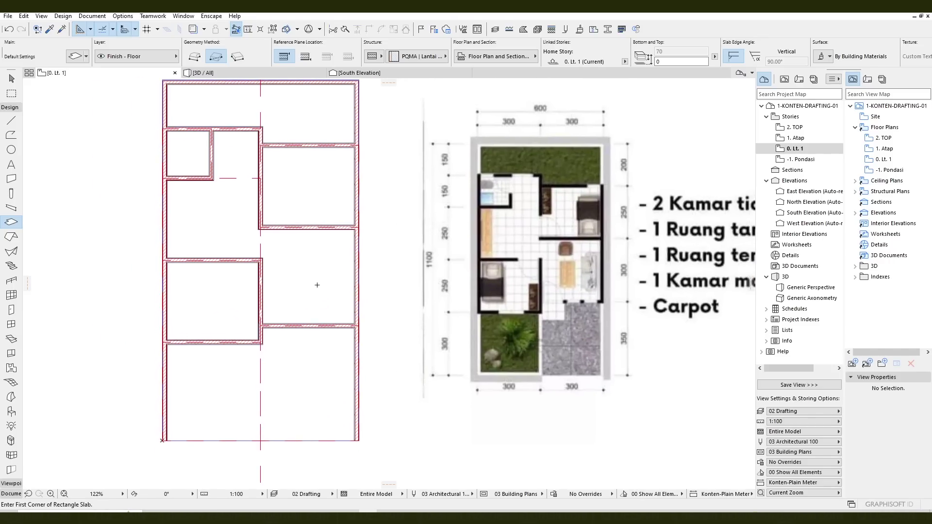
pyautogui.scroll(-2, 314, 285)
pyautogui.click(11, 135)
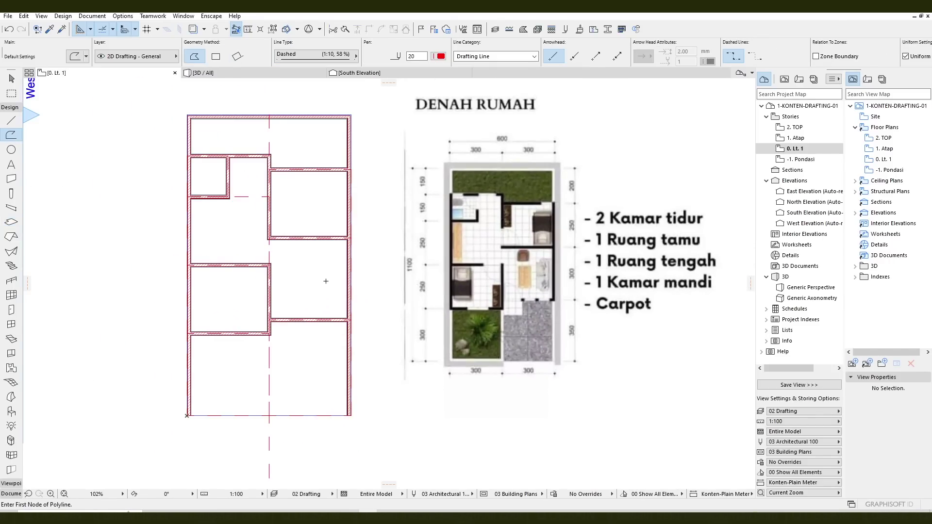
pyautogui.scroll(2, 322, 284)
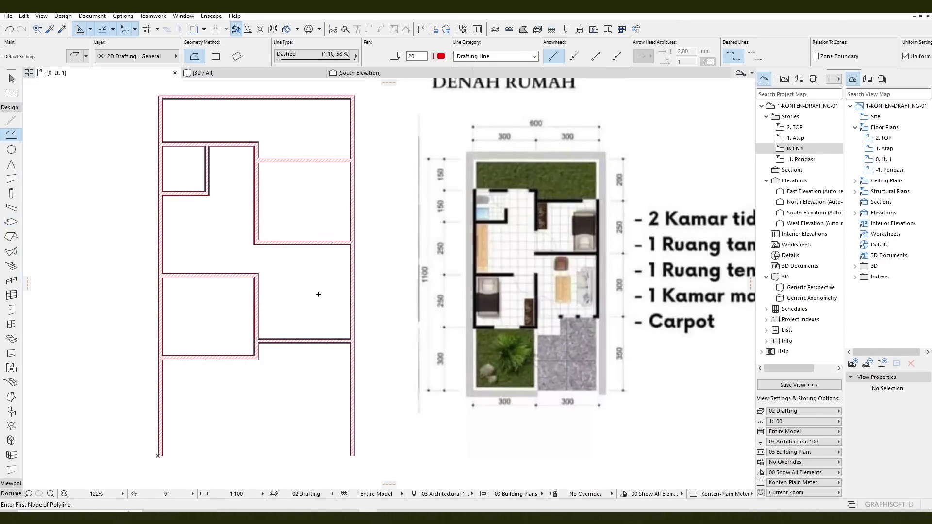
# - Begin a polygonal slab at the bathroom's front-left corner and trace it around the left bedroom and front room to the central wall's front corner
pyautogui.click(11, 223)
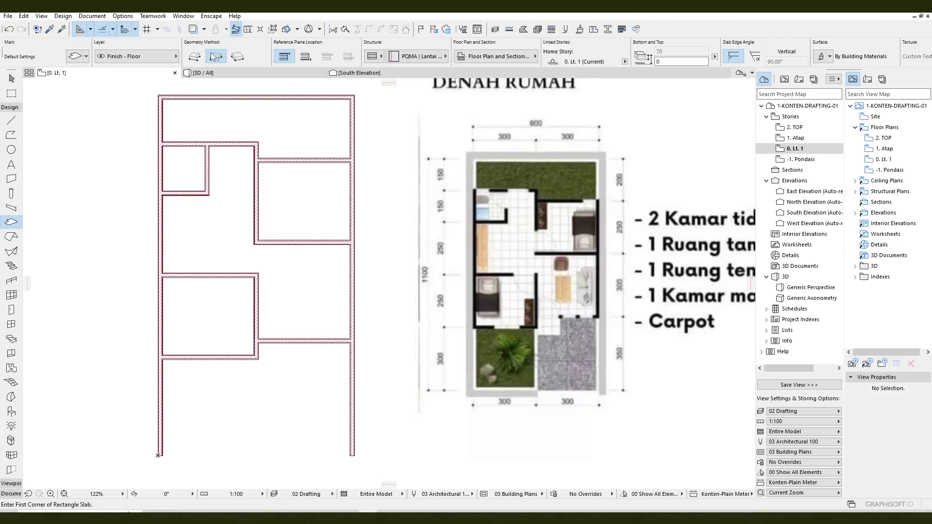
pyautogui.click(195, 57)
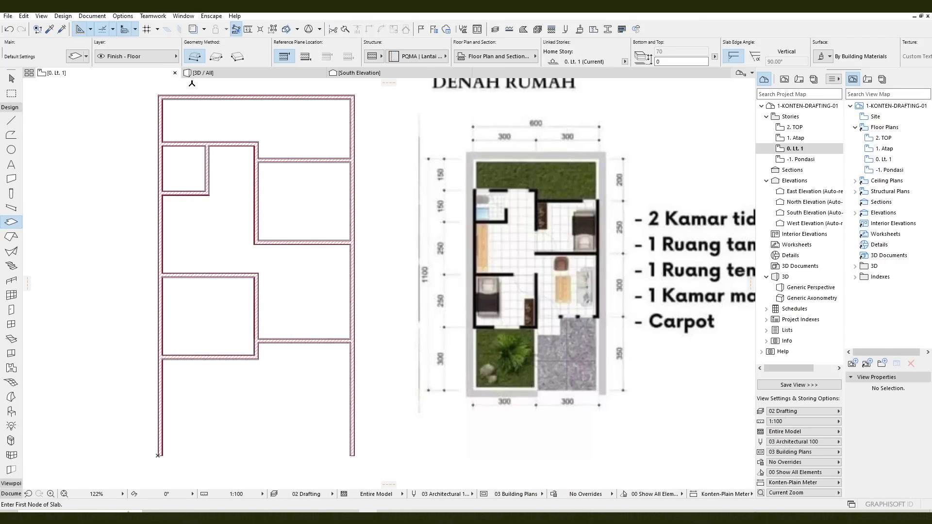
pyautogui.scroll(3, 202, 246)
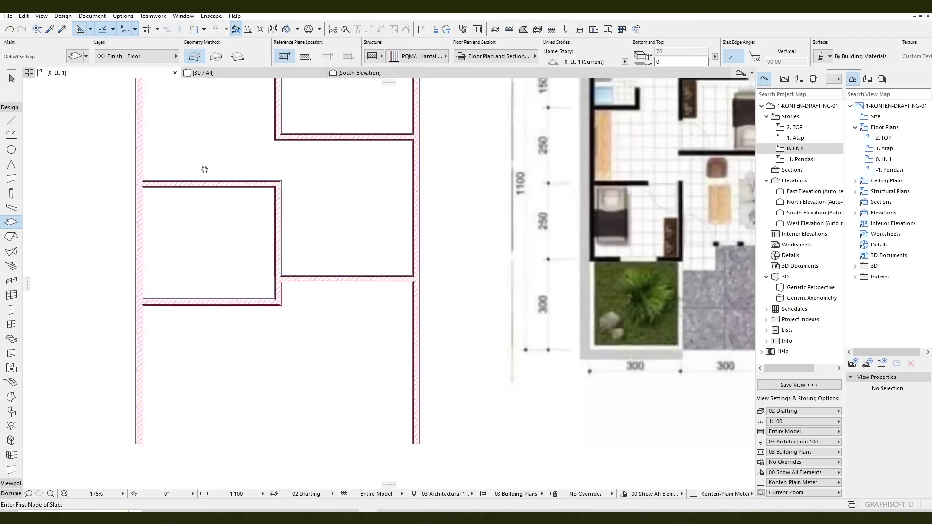
pyautogui.click(111, 190)
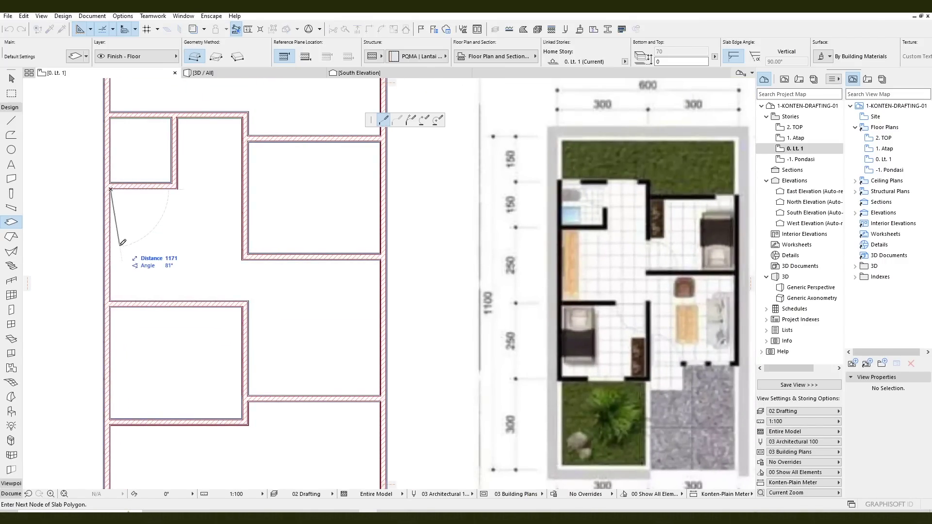
pyautogui.scroll(3, 124, 208)
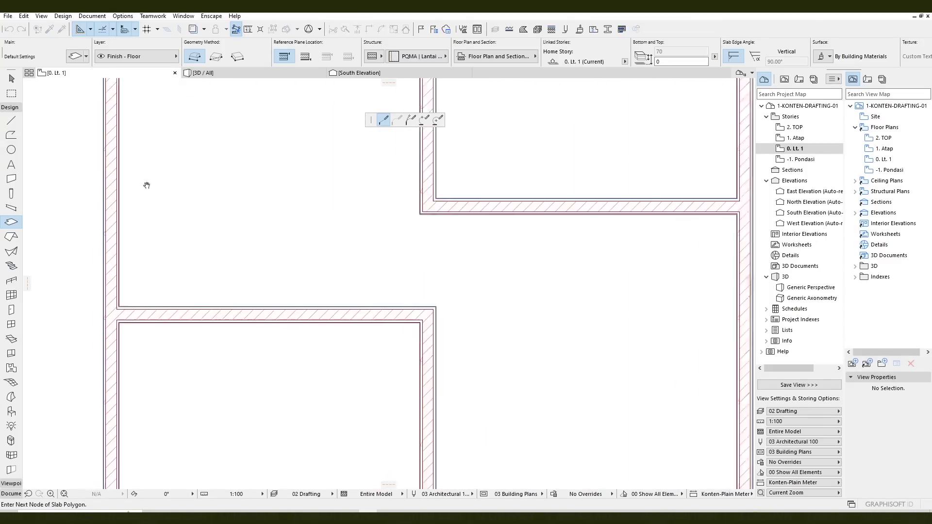
pyautogui.click(121, 308)
pyautogui.click(466, 306)
pyautogui.scroll(-3, 485, 335)
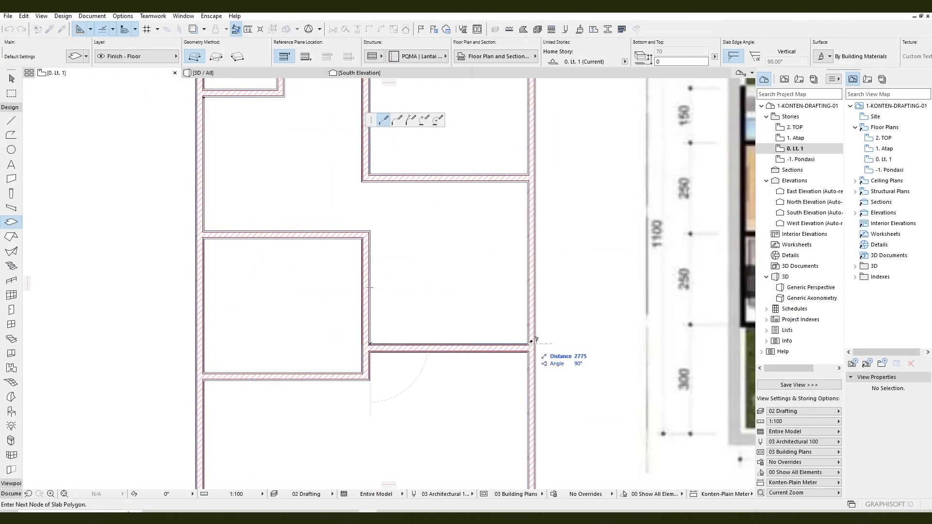
pyautogui.click(527, 343)
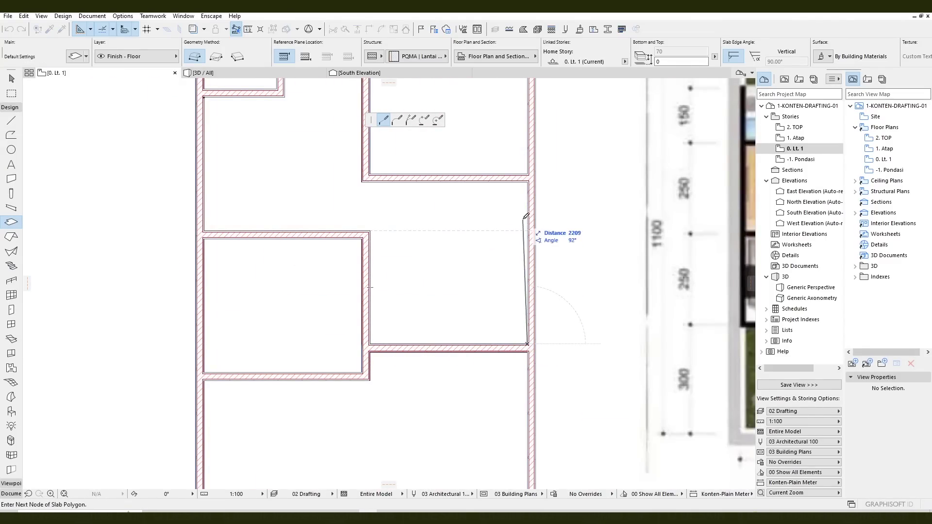
pyautogui.click(529, 182)
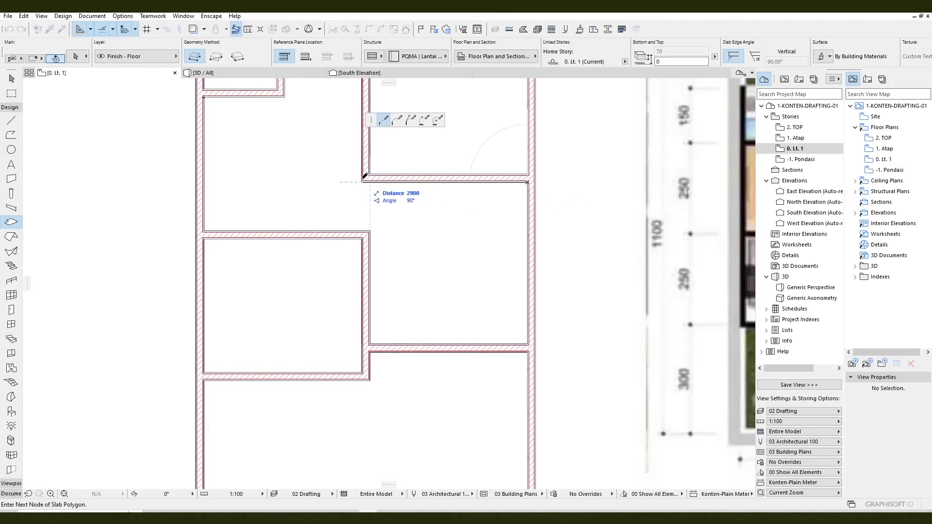
pyautogui.click(365, 179)
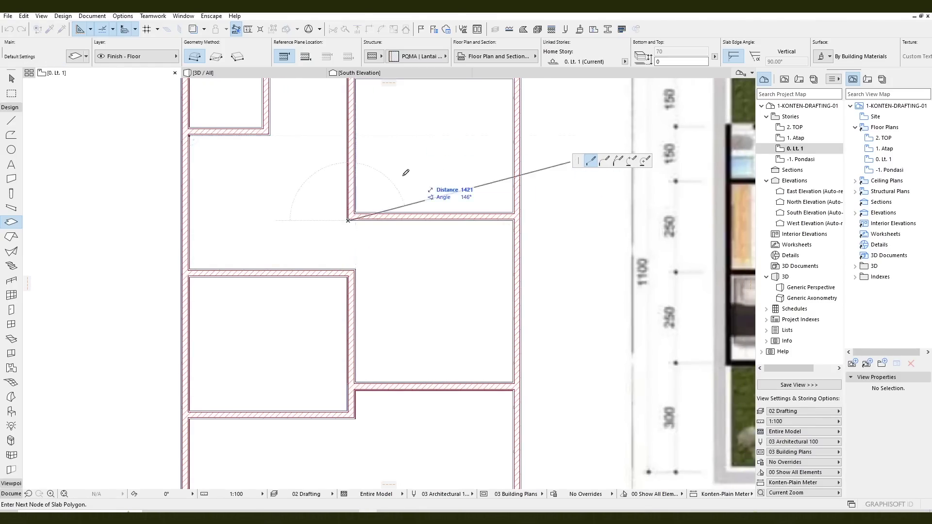
# - Continue the slab polygon up the central wall and around the bathroom, and close it at its starting corner
pyautogui.scroll(4, 406, 177)
pyautogui.hscroll(-3, 406, 177)
pyautogui.scroll(3, 408, 165)
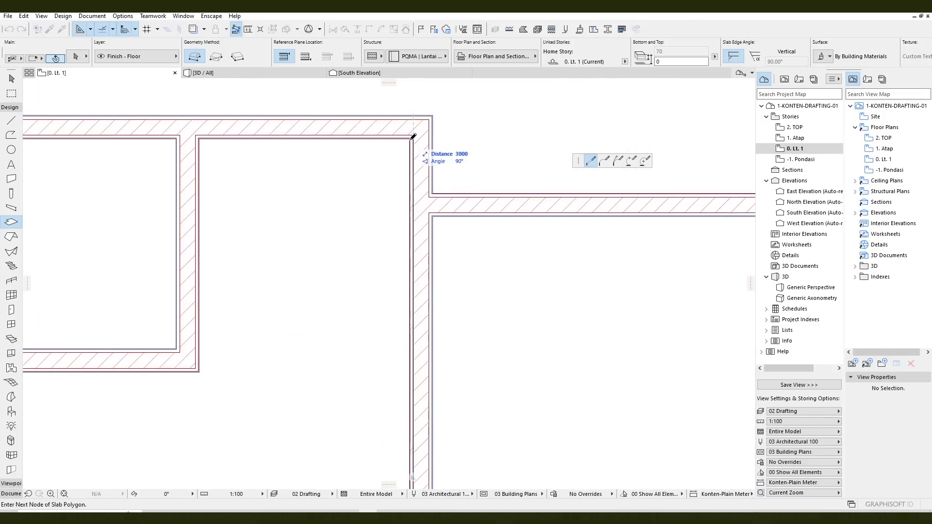
pyautogui.scroll(-4, 411, 193)
pyautogui.scroll(3, 427, 228)
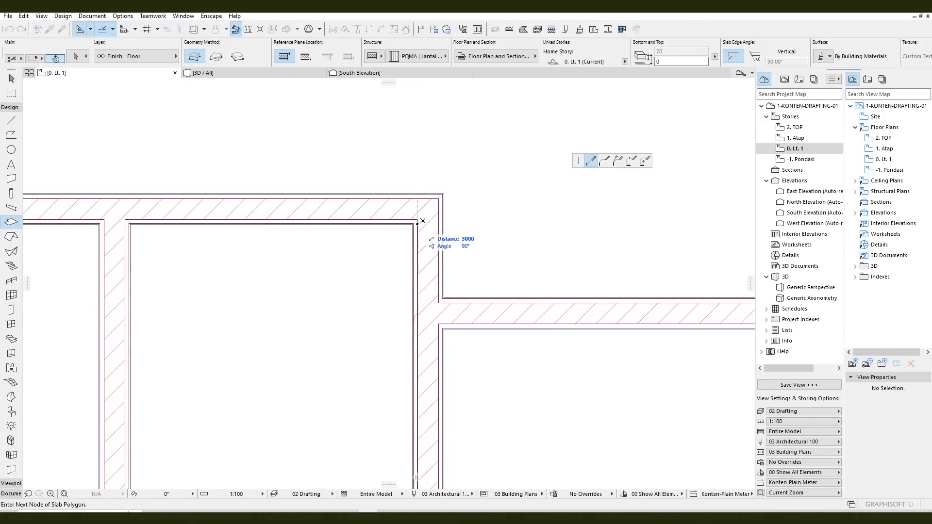
pyautogui.moveTo(136, 220)
pyautogui.mouseDown(button='middle')
pyautogui.moveTo(435, 192)
pyautogui.moveTo(430, 178)
pyautogui.mouseUp(button='middle')
pyautogui.click(275, 267)
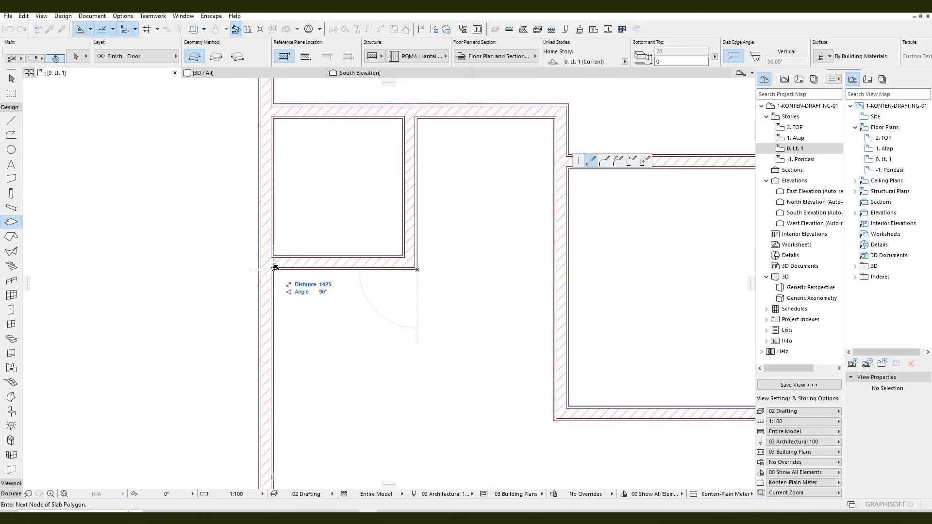
# - Offset the slab edge along the central wall beside the right bedroom to the wall's finished face, and deselect the slab
pyautogui.scroll(-2, 366, 262)
pyautogui.scroll(5, 442, 260)
pyautogui.moveTo(441, 260); pyautogui.dragTo(440, 177, button='middle')
pyautogui.click(443, 277)
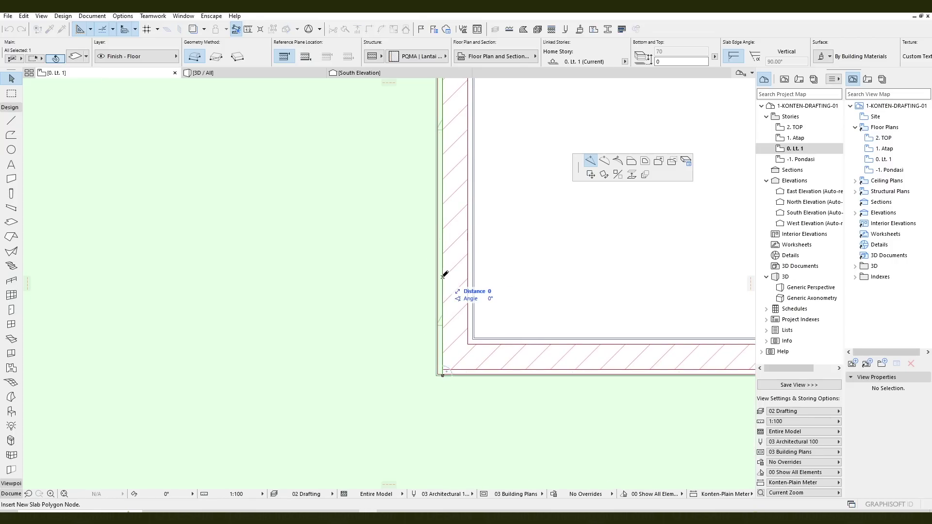
pyautogui.click(631, 161)
pyautogui.click(437, 328)
pyautogui.scroll(-6, 470, 301)
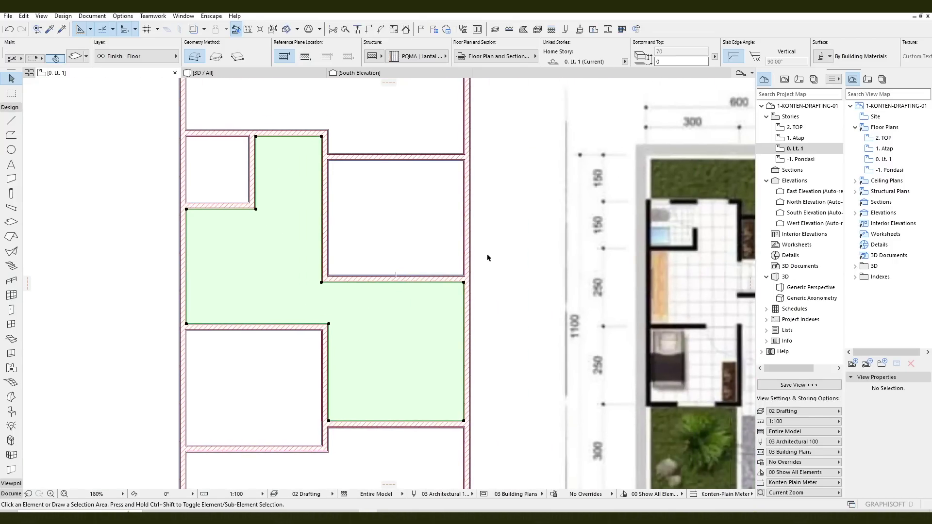
pyautogui.press('Escape')
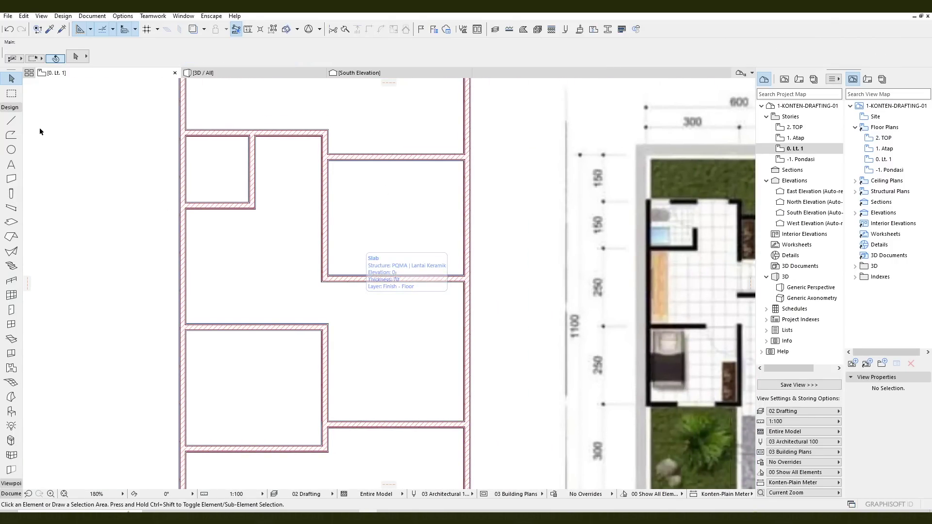
# - Draw a rectangular floor slab between opposite inner corners of the right rear bedroom and deselect it
pyautogui.click(10, 223)
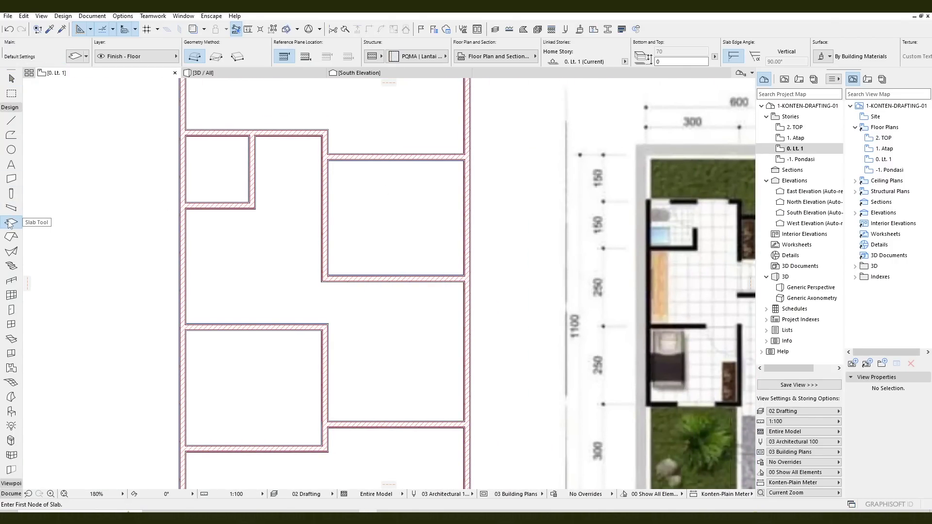
pyautogui.click(217, 57)
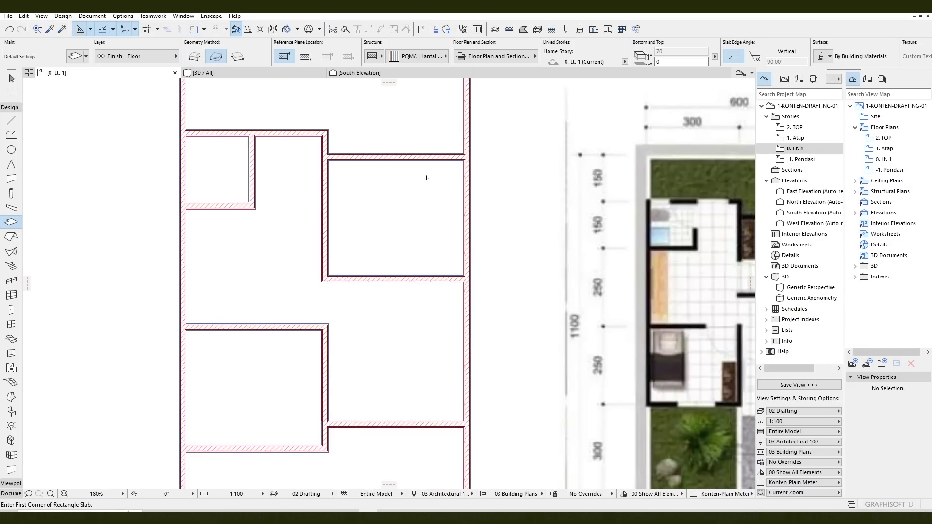
pyautogui.scroll(2, 427, 169)
pyautogui.click(490, 143)
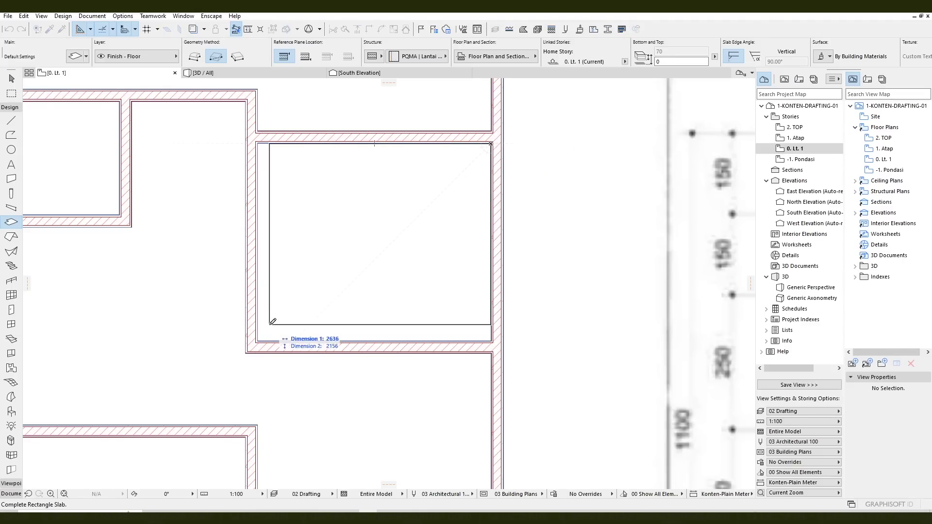
pyautogui.scroll(5, 268, 332)
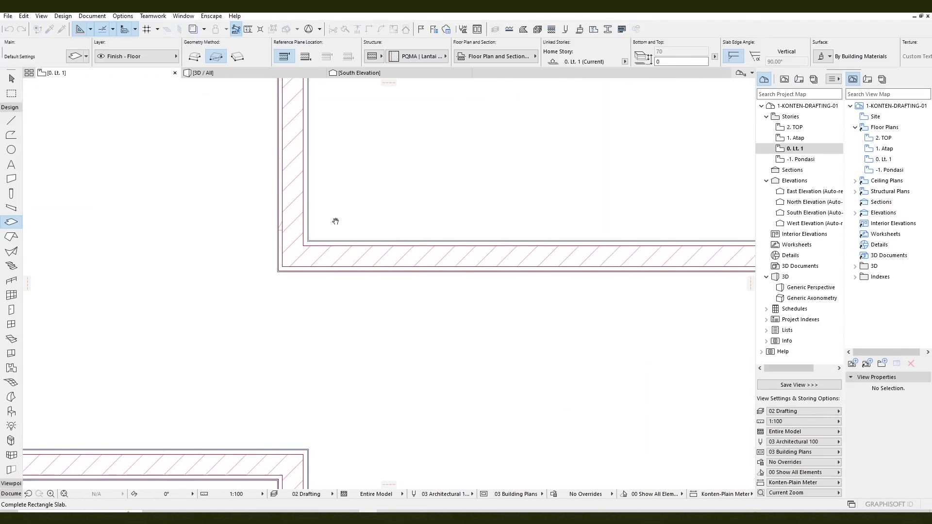
pyautogui.click(310, 238)
pyautogui.scroll(-10, 464, 177)
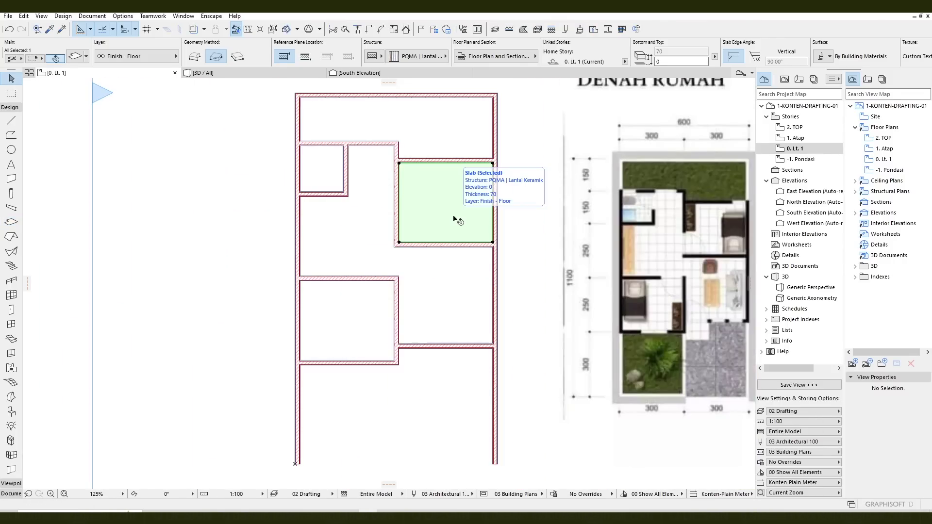
pyautogui.keyDown('shift'); pyautogui.click(430, 209); pyautogui.keyUp('shift')
pyautogui.scroll(1, 433, 211)
pyautogui.press('Escape')
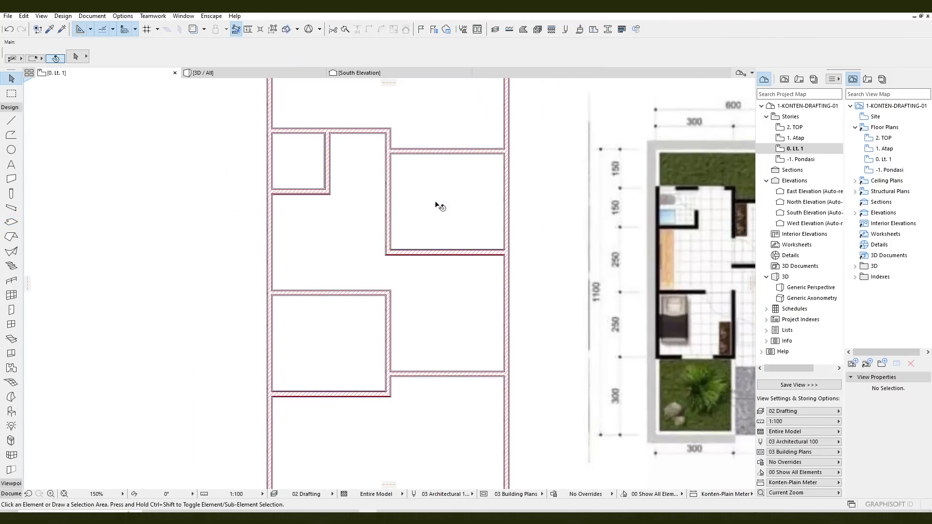
# - Fill the left front bedroom with a floor slab that follows its inner wall faces
pyautogui.click(11, 223)
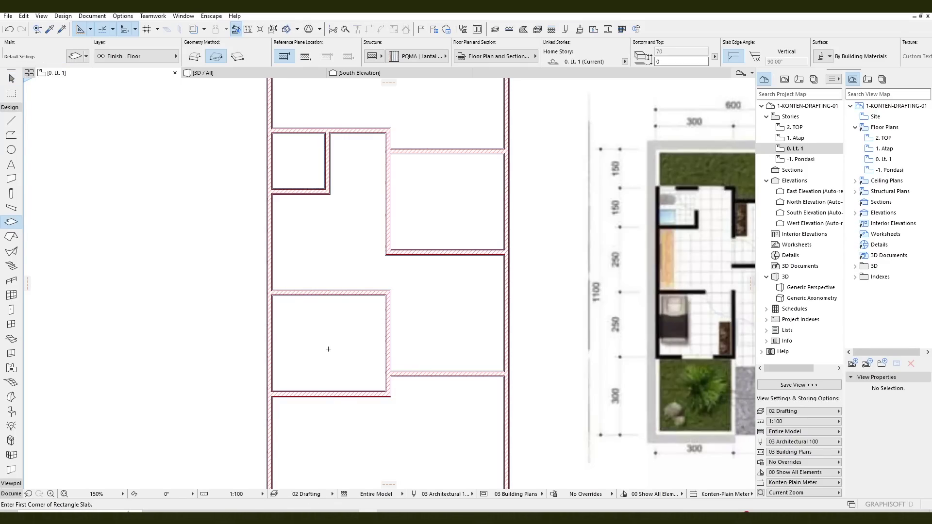
pyautogui.moveTo(333, 354); pyautogui.dragTo(310, 209, button='middle')
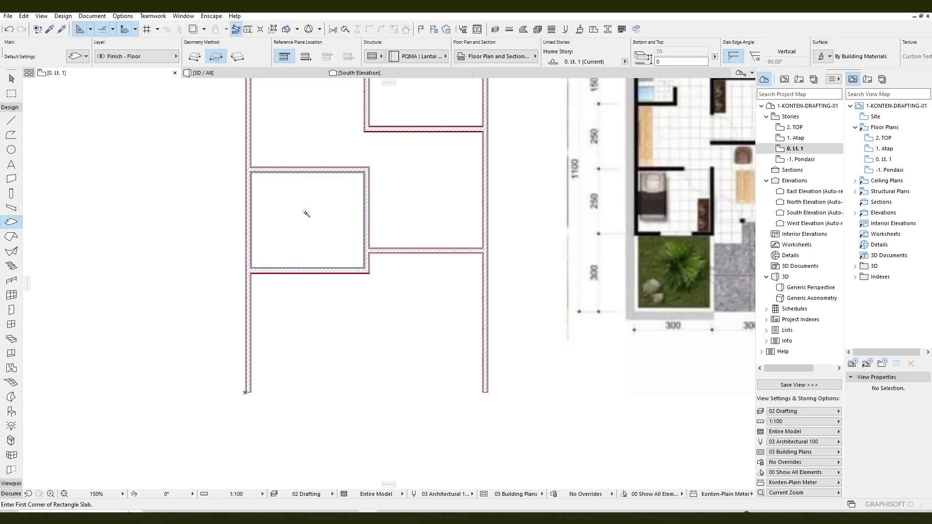
pyautogui.scroll(-3, 300, 224)
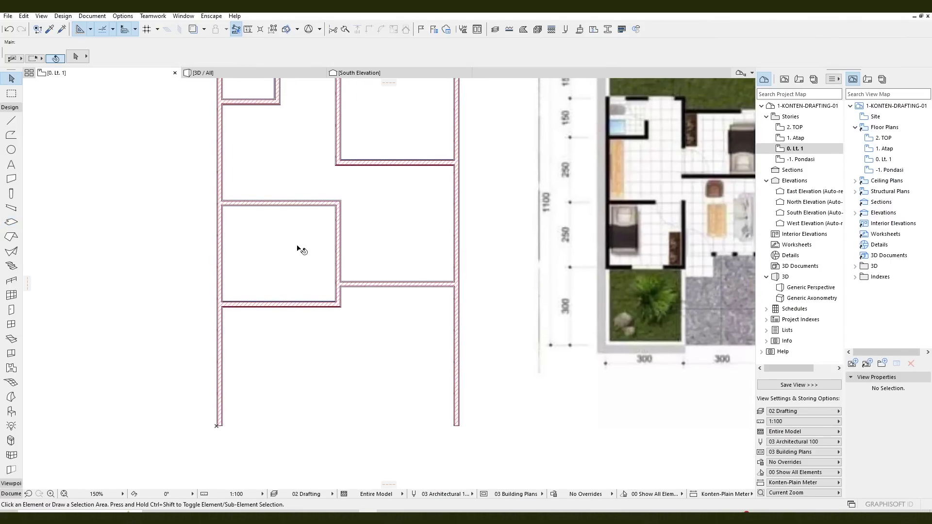
pyautogui.click(301, 249)
pyautogui.moveTo(340, 226); pyautogui.dragTo(332, 282, button='middle')
pyautogui.hotkey('ctrl', 'z')
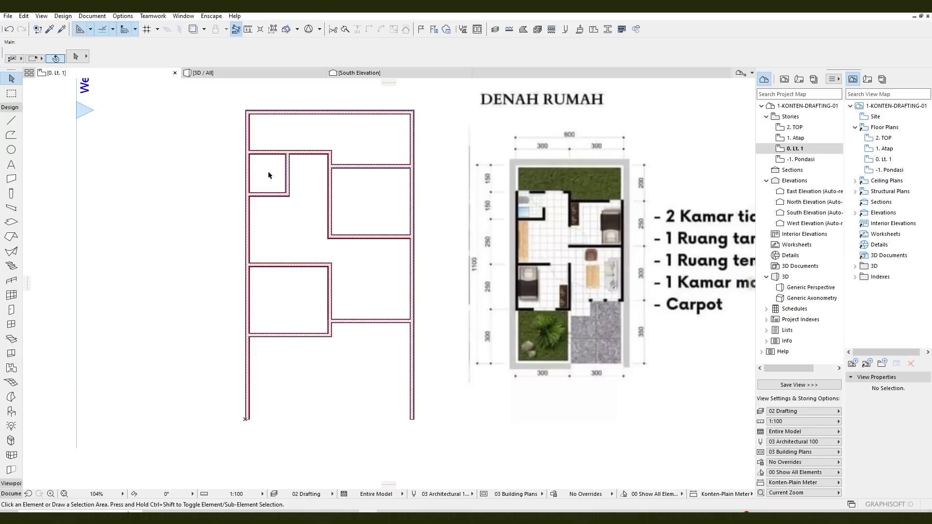
# - Start a floor slab for the rear yard area behind the bathroom and right bedroom
pyautogui.click(12, 222)
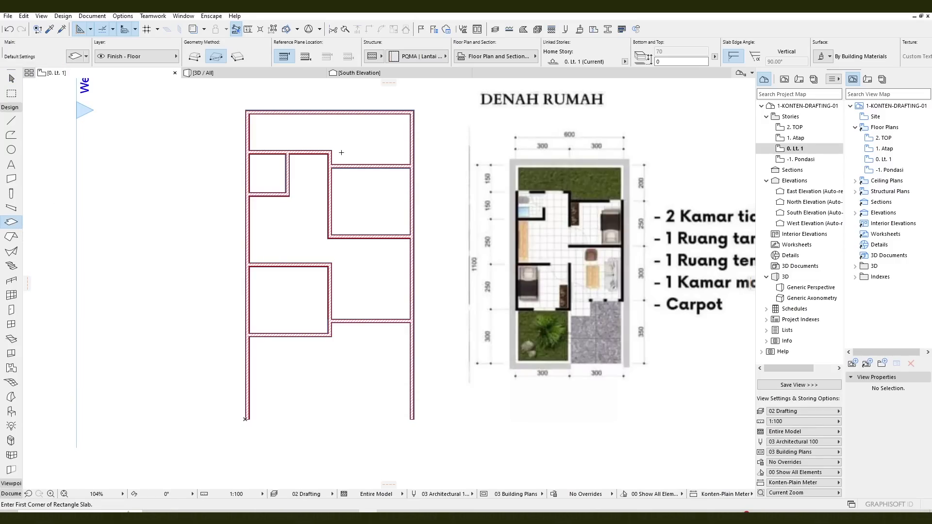
pyautogui.scroll(2, 341, 152)
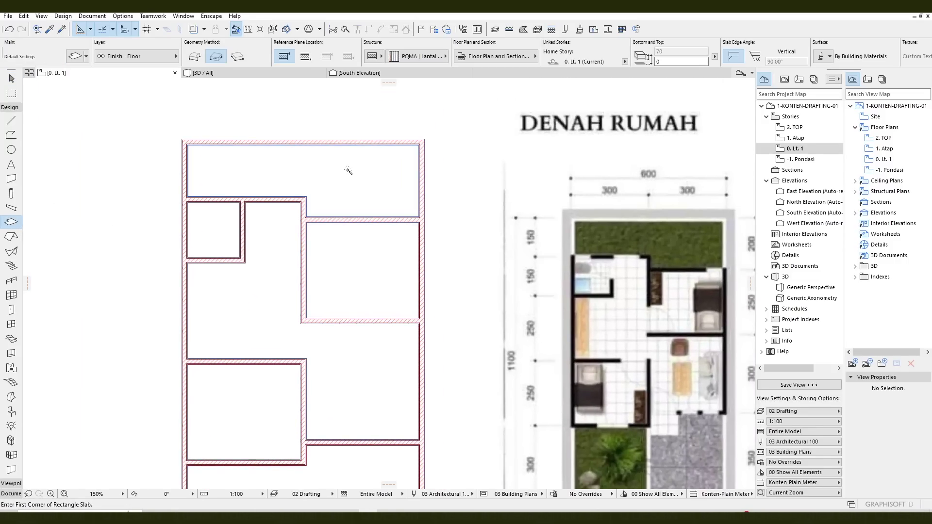
# - Draw a rectangular floor slab across the front area between the inner faces of the two side walls, overlapping the front bedroom
pyautogui.scroll(-5, 369, 141)
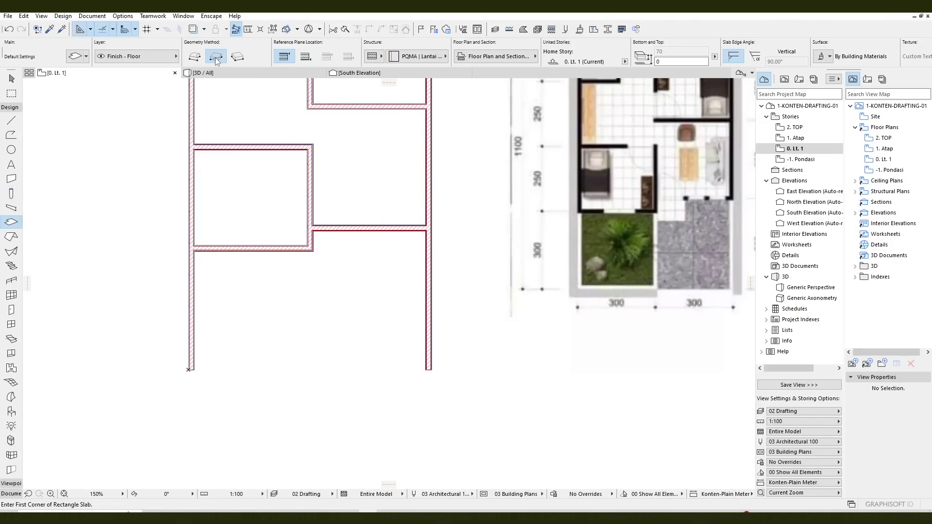
pyautogui.scroll(3, 304, 352)
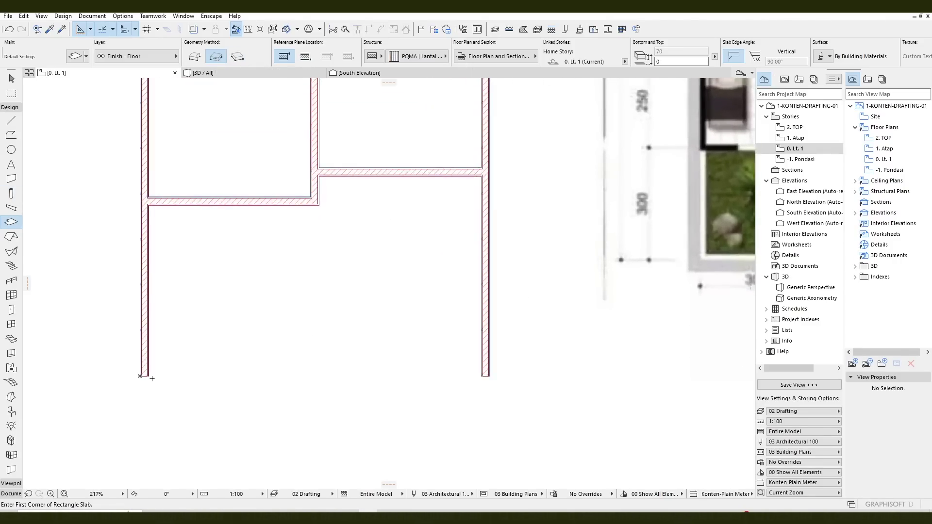
pyautogui.click(148, 376)
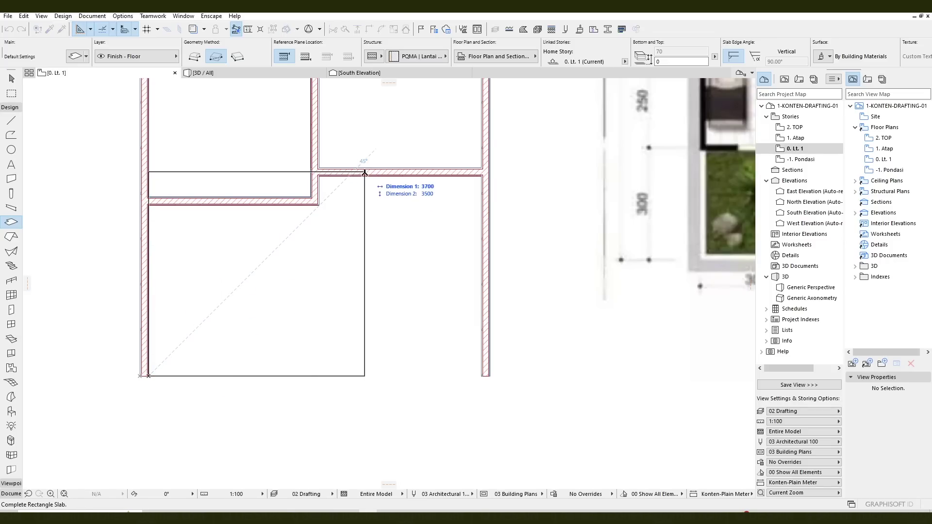
pyautogui.click(483, 165)
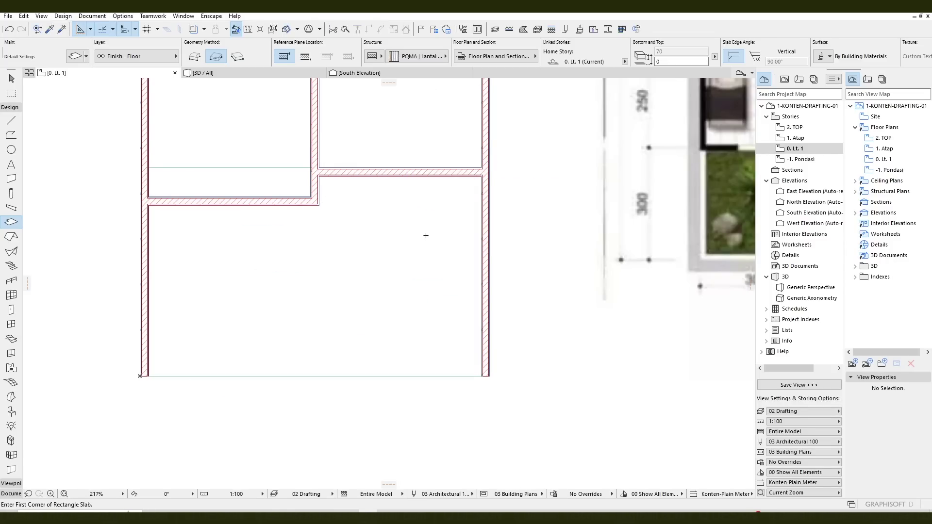
# - Subtract the rectangle overlapping the front bedroom and its walls from the front slab, ending at the outer wall corner
pyautogui.scroll(-1, 426, 235)
pyautogui.click(401, 251)
pyautogui.scroll(2, 448, 286)
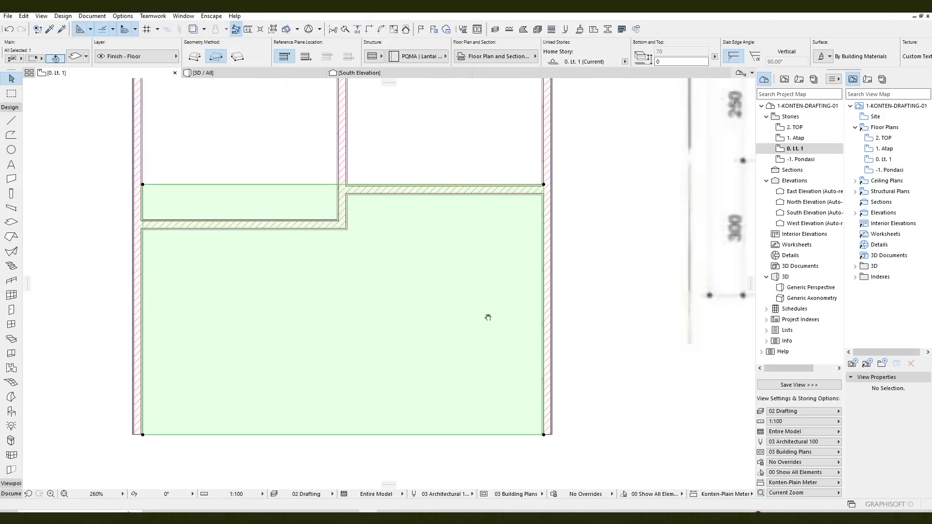
pyautogui.scroll(-2, 393, 275)
pyautogui.scroll(-2, 228, 255)
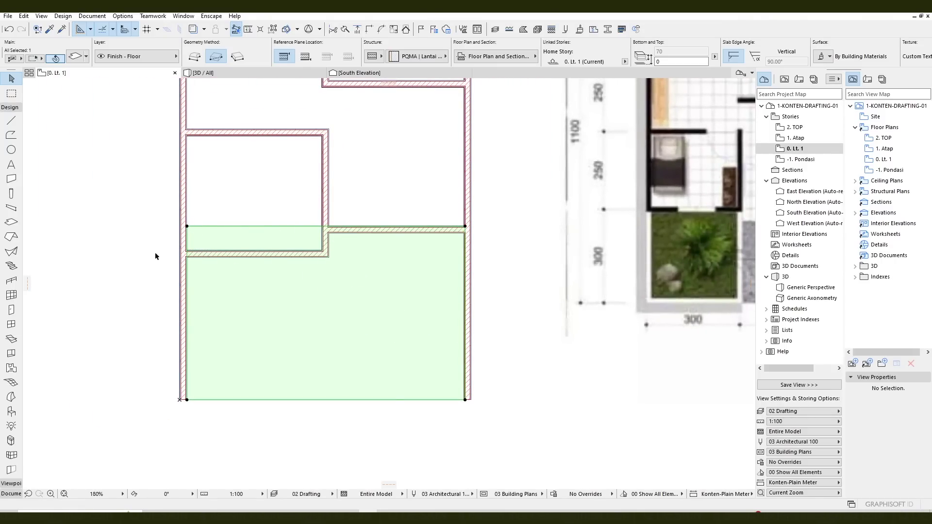
pyautogui.scroll(2, 525, 324)
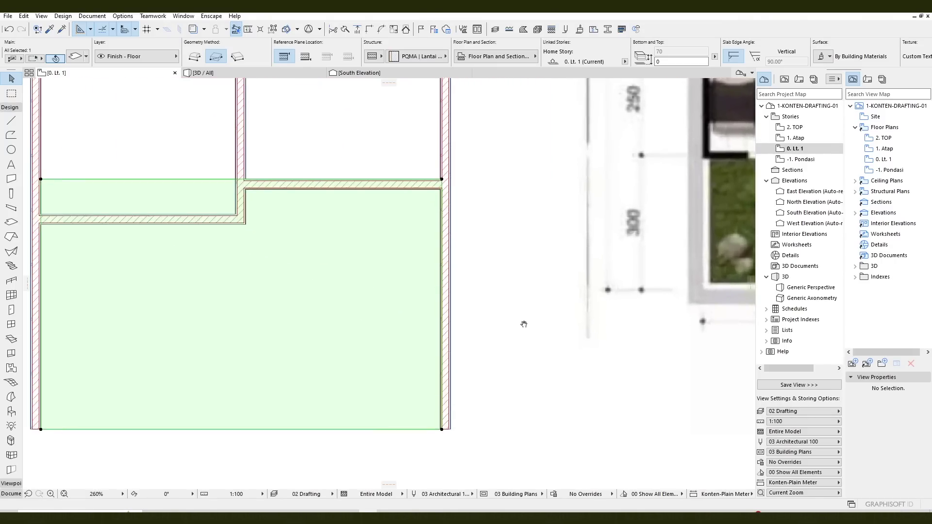
pyautogui.moveTo(525, 324); pyautogui.dragTo(606, 310, button='middle')
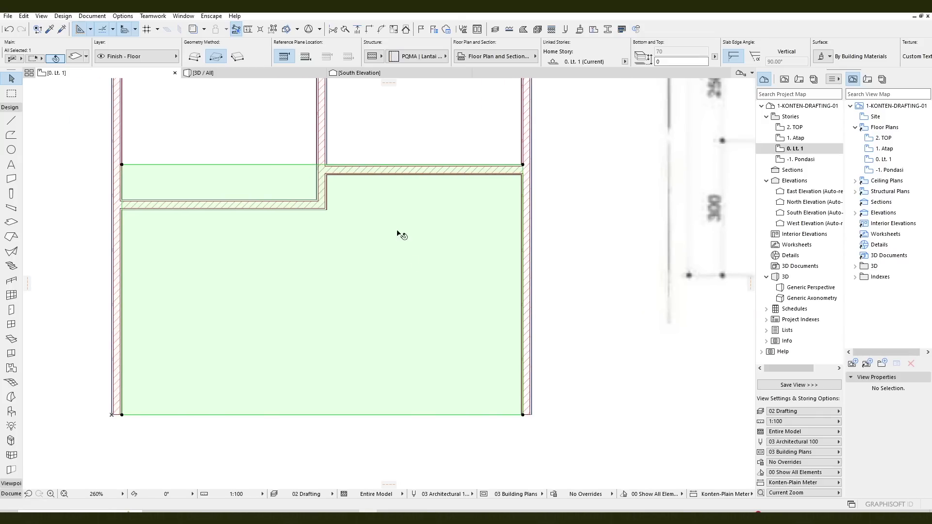
pyautogui.click(122, 165)
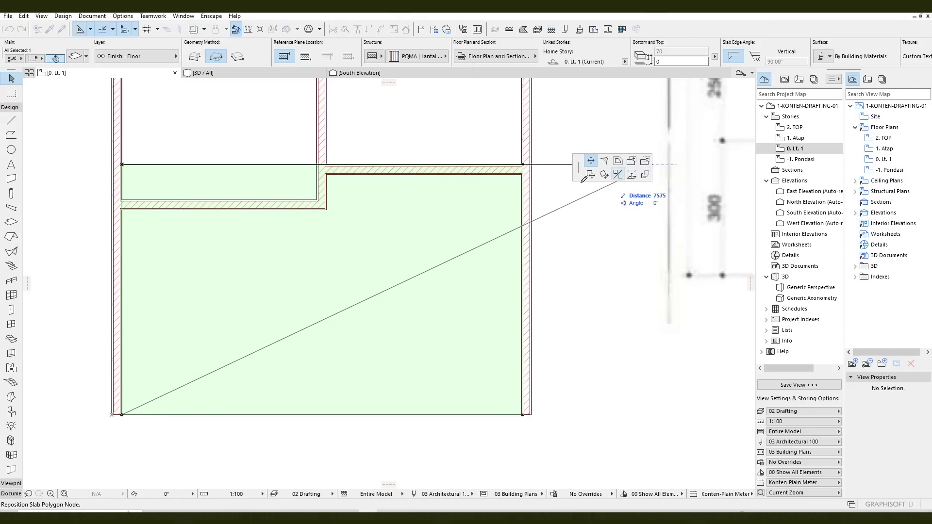
pyautogui.click(647, 166)
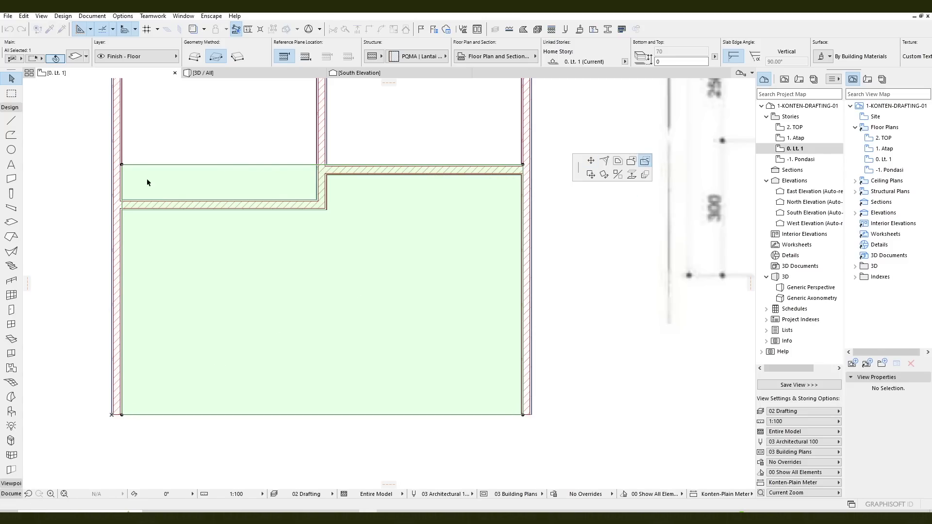
pyautogui.click(122, 165)
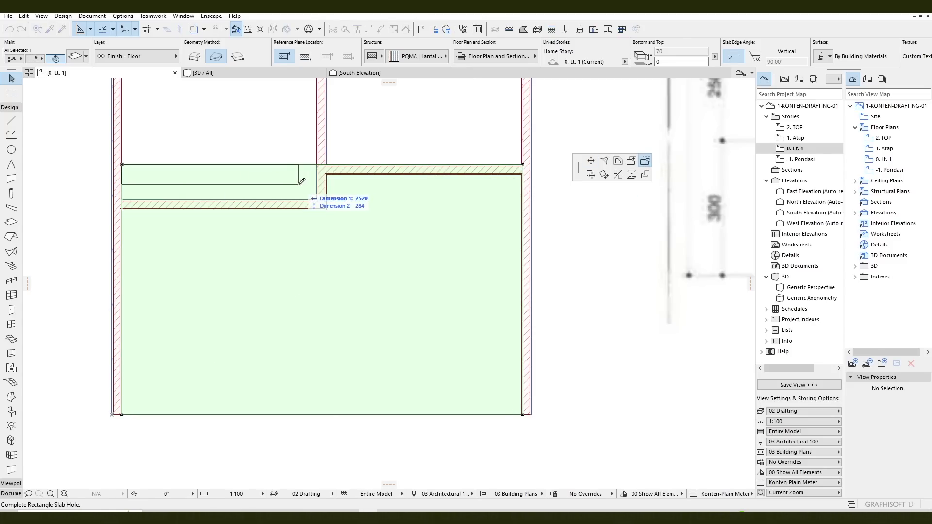
pyautogui.click(328, 209)
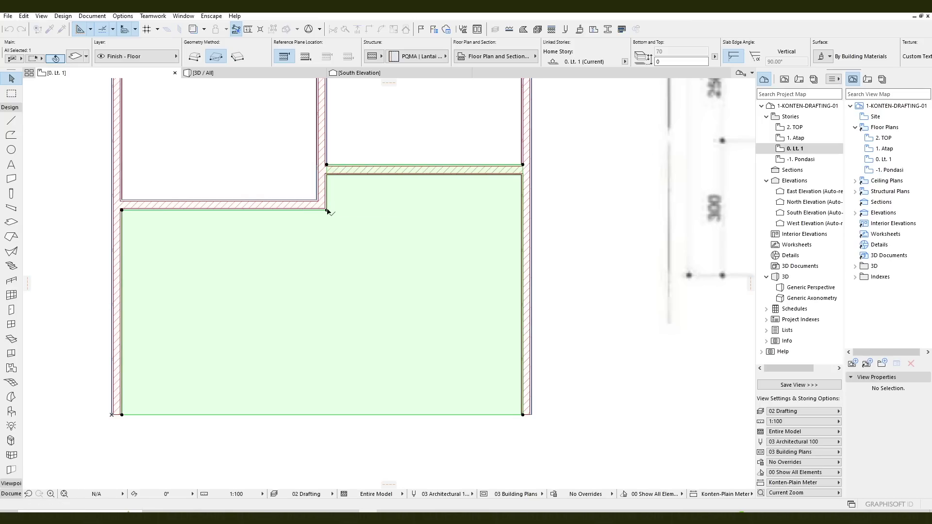
# - Show the building in the 3D perspective and orbit to a high angle to inspect the floor slabs in every room
pyautogui.scroll(-5, 507, 235)
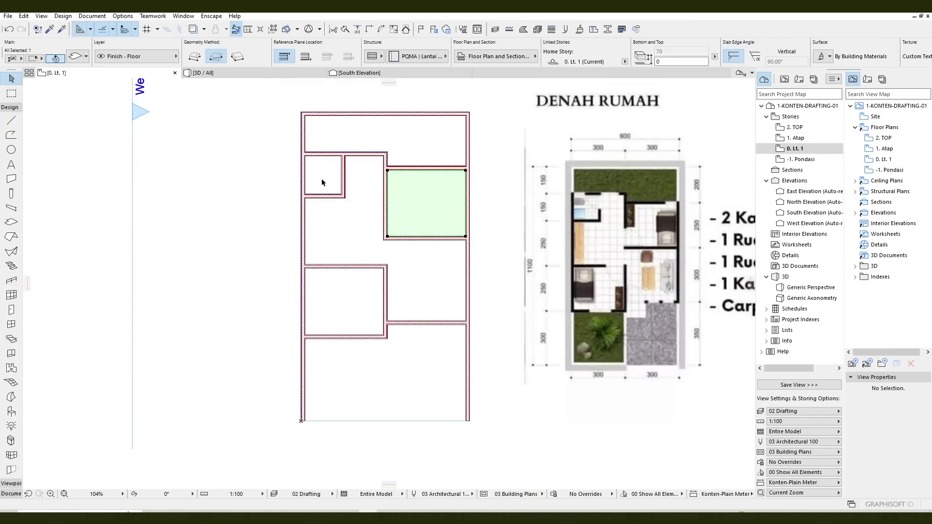
pyautogui.press('Escape')
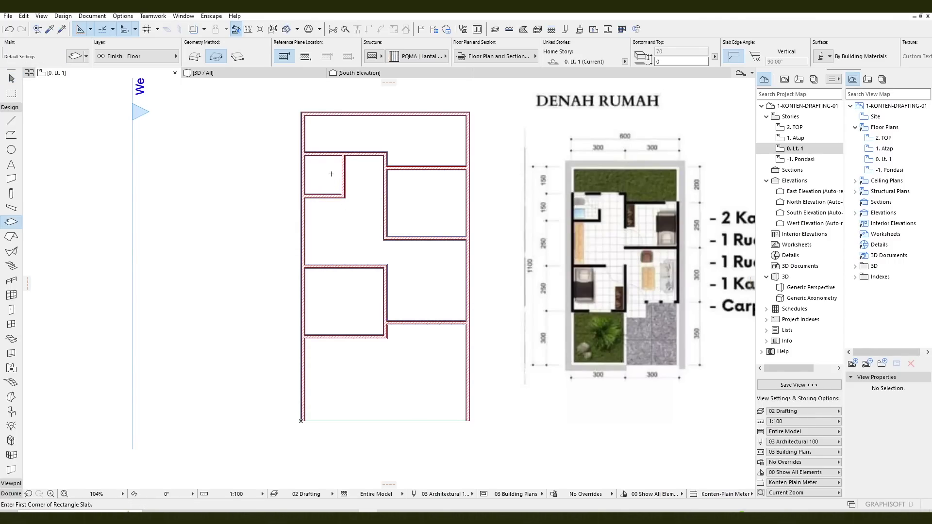
pyautogui.moveTo(247, 183); pyautogui.dragTo(199, 205, button='middle')
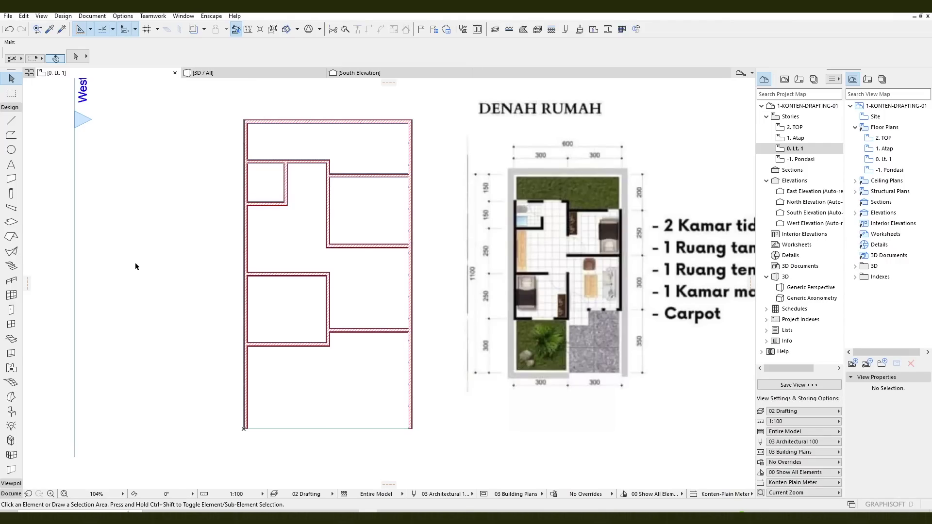
pyautogui.press('F3')
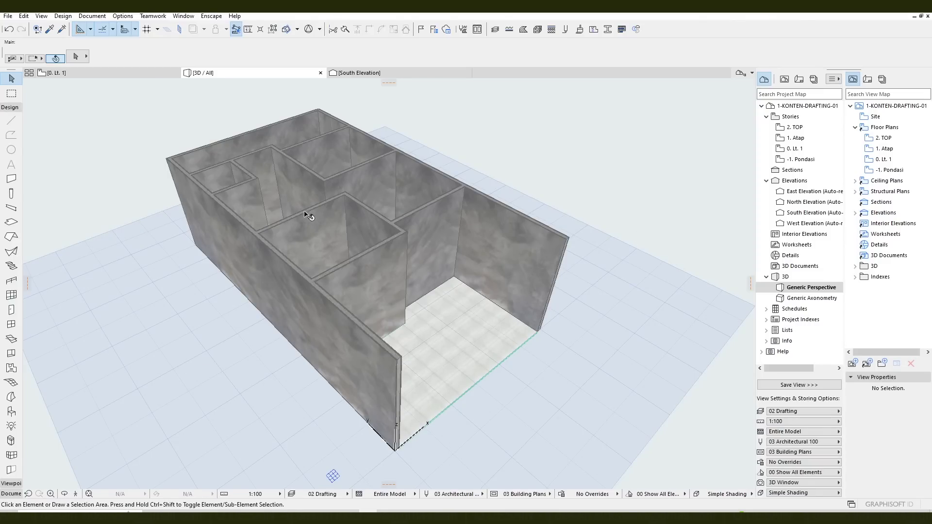
pyautogui.moveTo(429, 226)
pyautogui.scroll(-2, 497, 221)
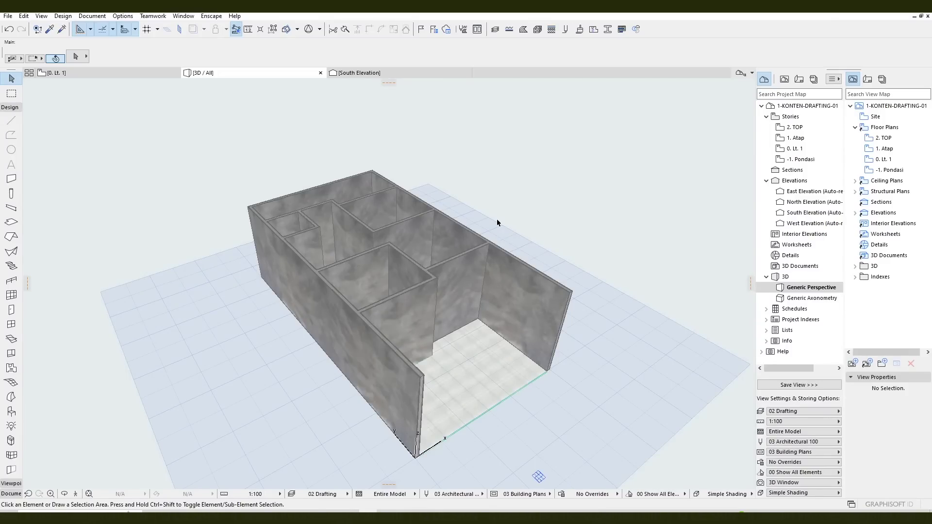
pyautogui.moveTo(493, 322)
pyautogui.press('o')
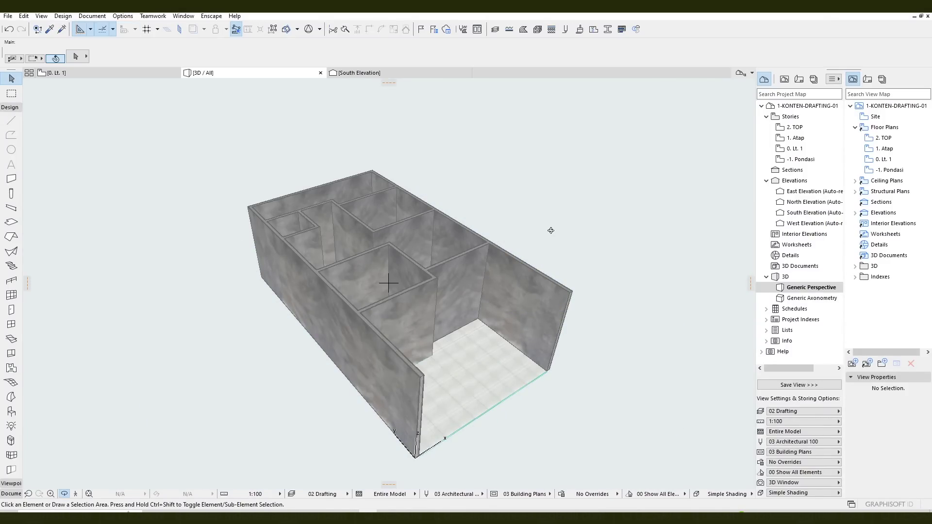
pyautogui.moveTo(597, 243); pyautogui.dragTo(326, 229)
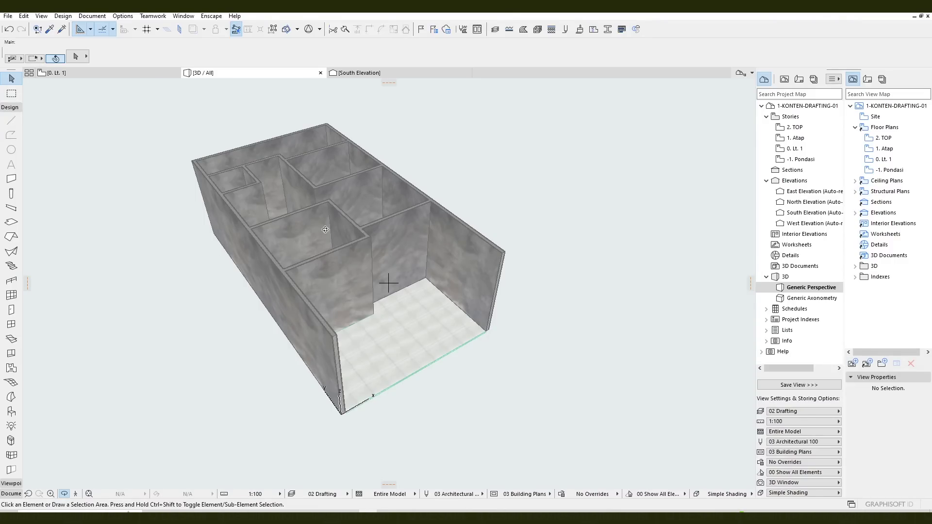
pyautogui.moveTo(326, 229); pyautogui.dragTo(452, 277)
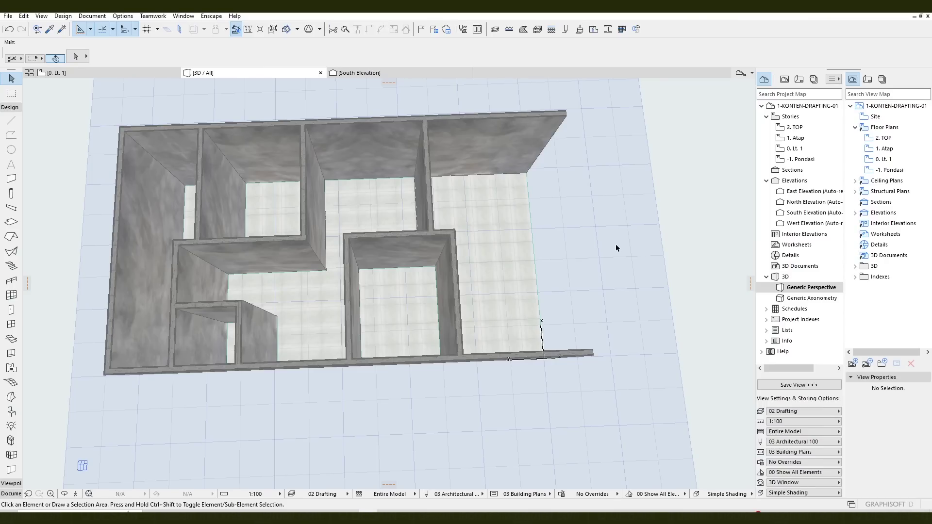
# - On the 0. Lt. 1 floor plan, check the living-area and bedroom slab elevations and set the bathroom slab's elevation to -30
pyautogui.press('F2')
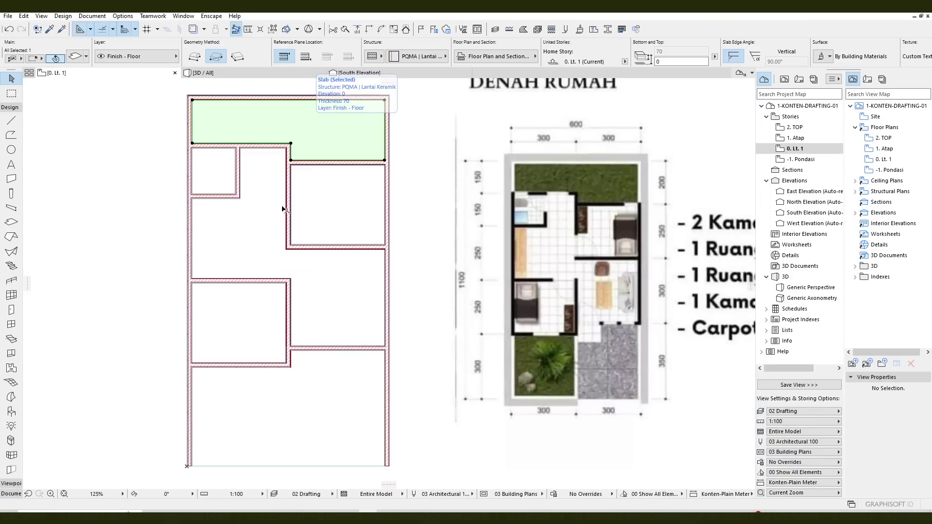
pyautogui.click(266, 241)
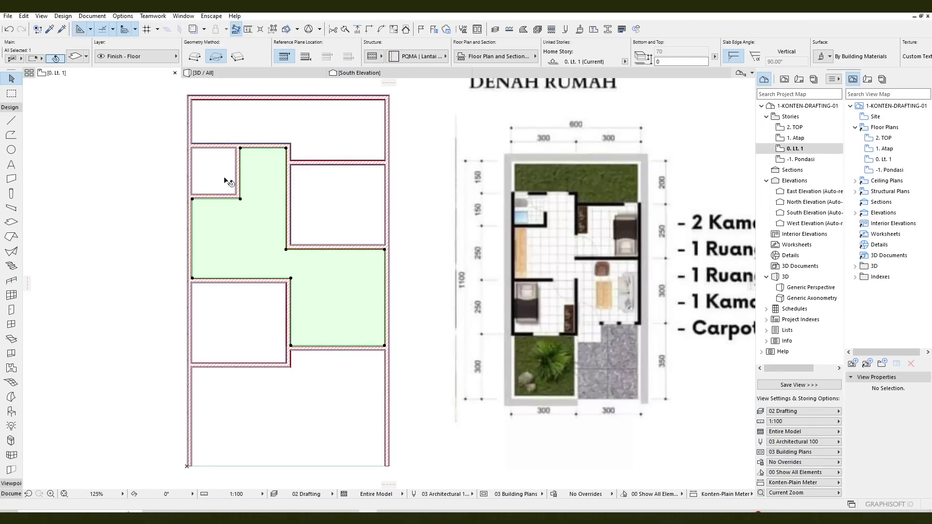
pyautogui.click(677, 59)
pyautogui.click(340, 195)
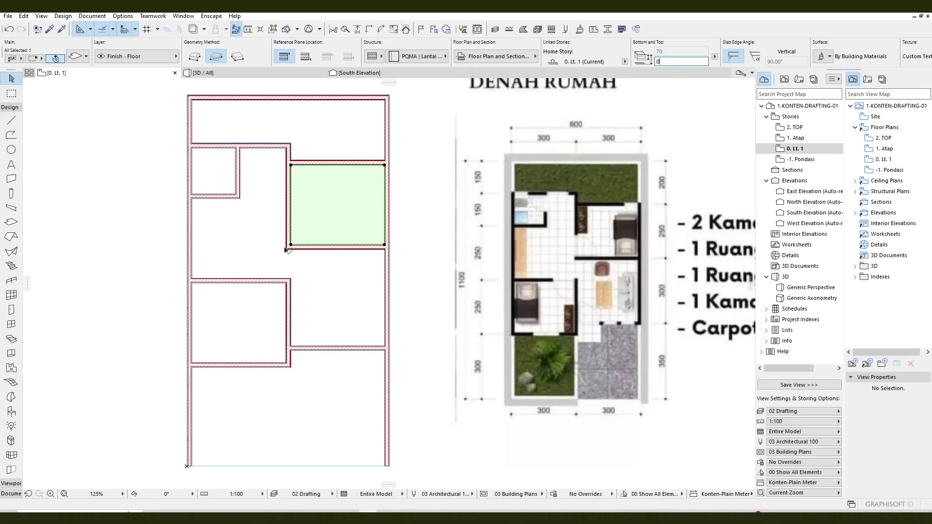
pyautogui.click(246, 312)
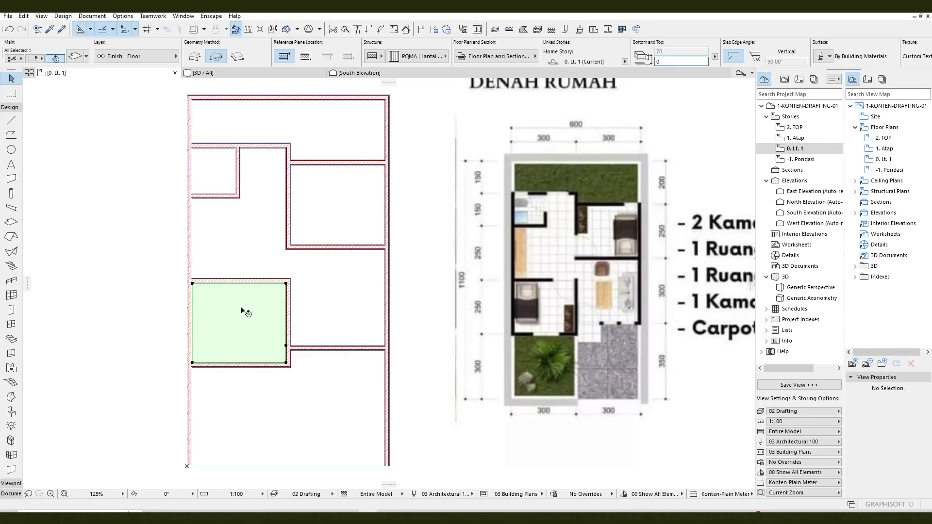
pyautogui.click(672, 62)
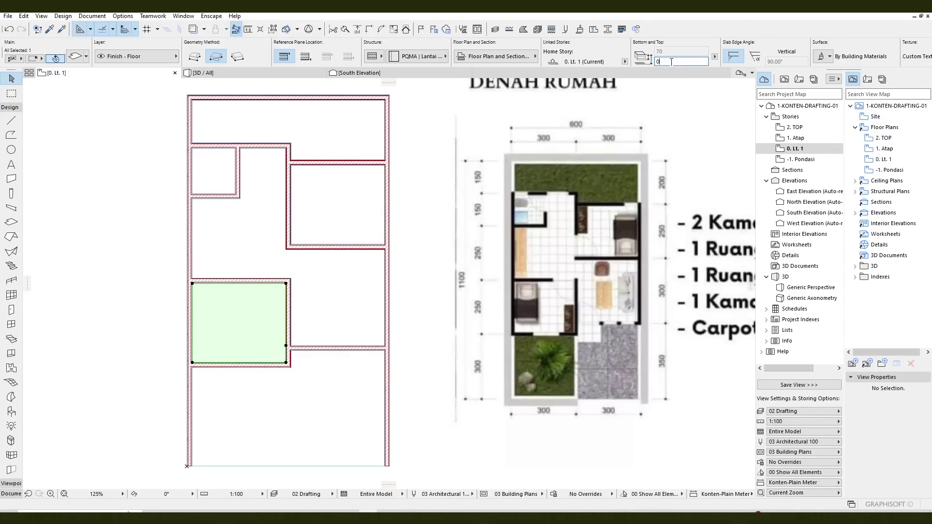
pyautogui.click(221, 169)
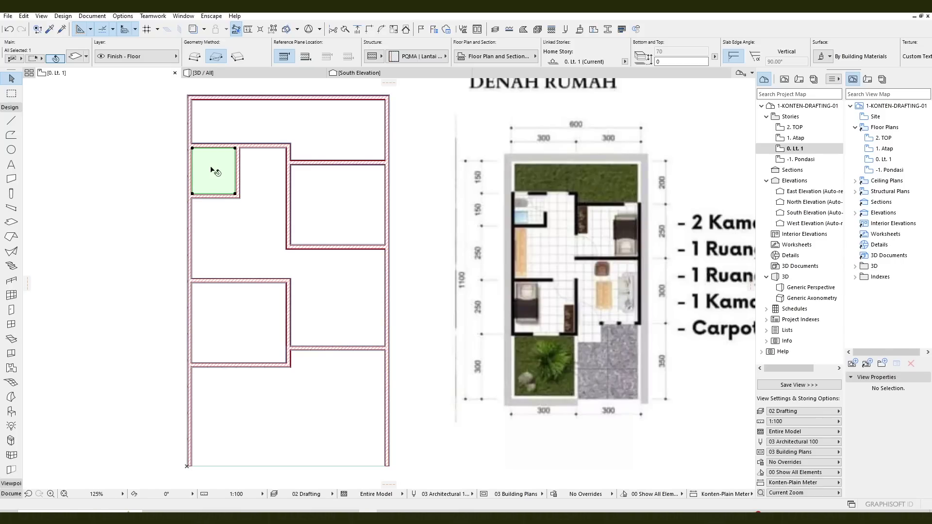
pyautogui.doubleClick(675, 61)
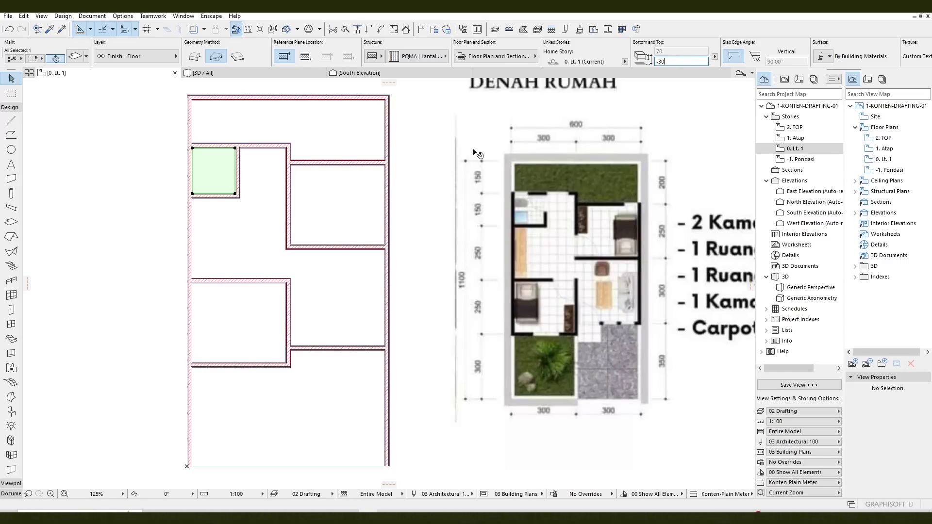
# - Split the front slab in two along a vertical line through the outer wall corner, separating the garden from the carport
pyautogui.click(345, 291)
pyautogui.scroll(-3, 345, 292)
pyautogui.scroll(-3, 337, 239)
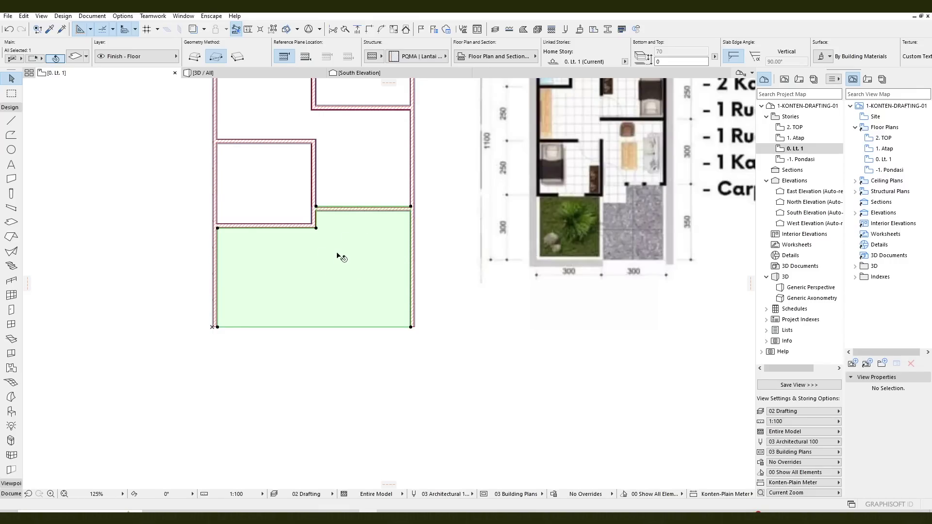
pyautogui.scroll(2, 583, 255)
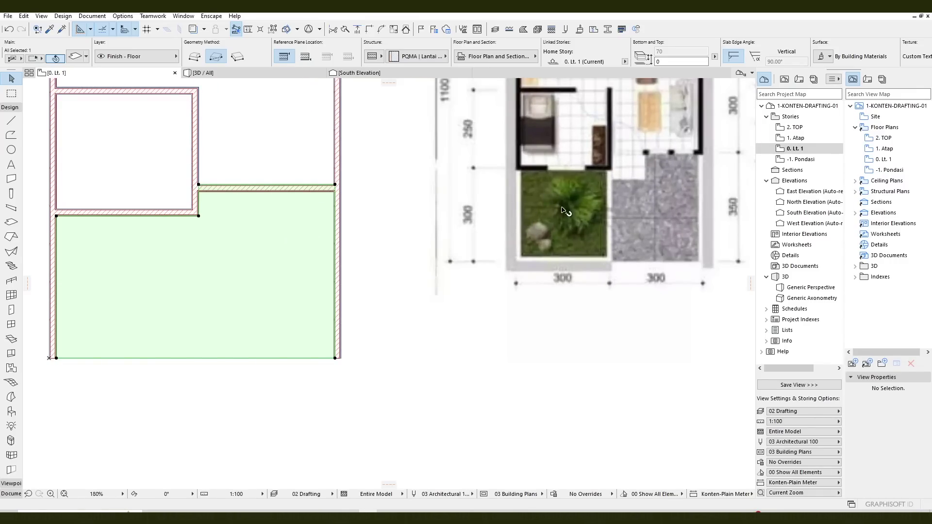
pyautogui.moveTo(321, 248); pyautogui.dragTo(356, 244, button='middle')
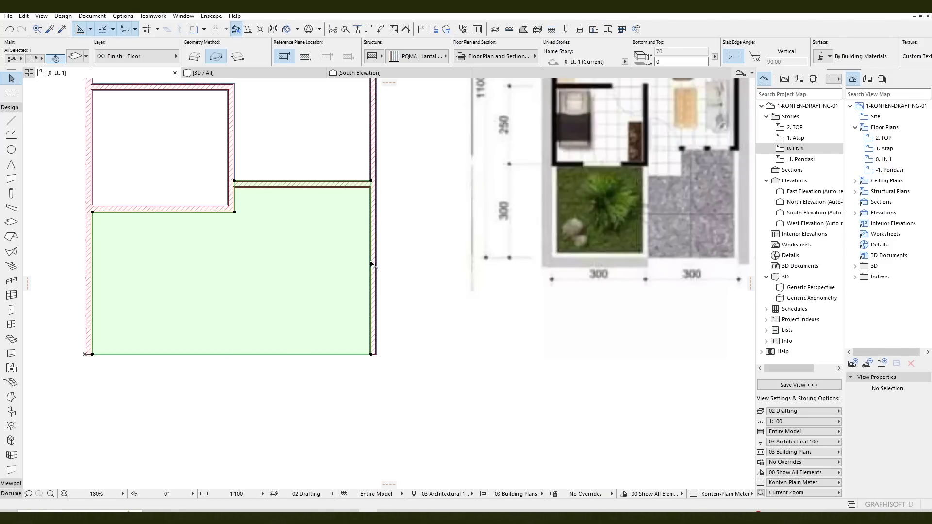
pyautogui.moveTo(371, 265); pyautogui.dragTo(376, 269, button='middle')
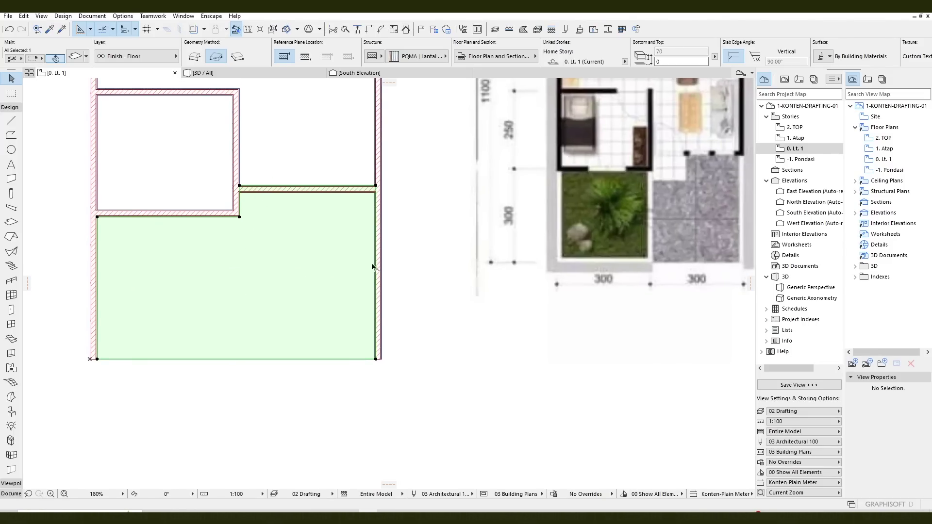
pyautogui.click(346, 30)
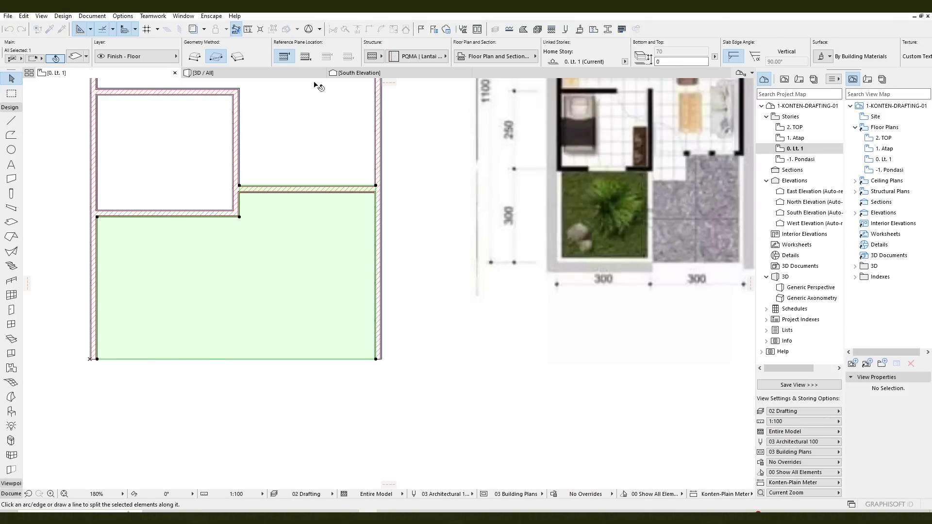
pyautogui.click(239, 186)
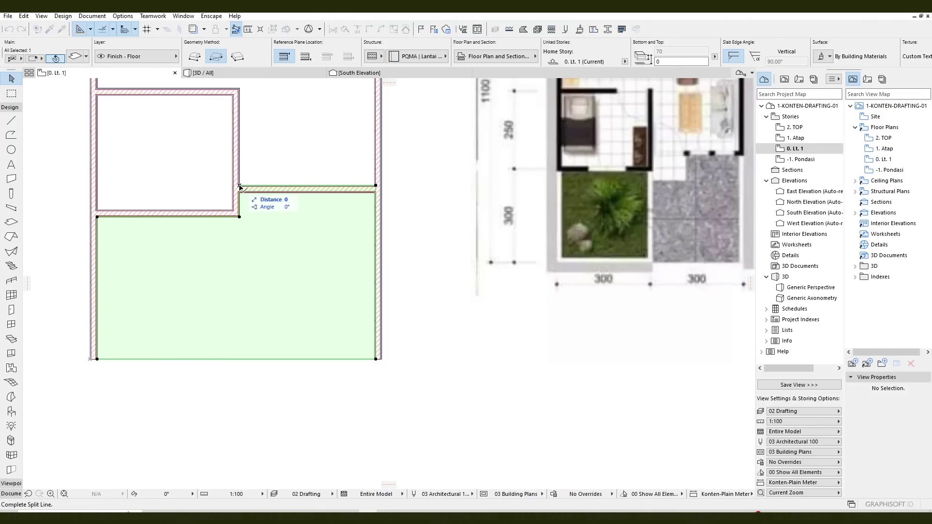
pyautogui.click(241, 391)
pyautogui.click(269, 394)
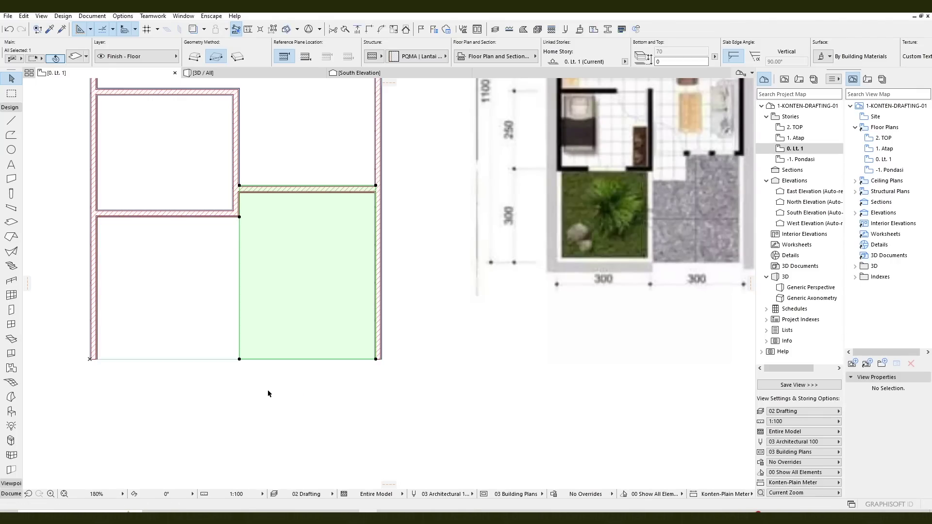
pyautogui.click(268, 393)
# - Compare the front garden, carport and living-area slabs on the floor plan, examining their elevations and extents
pyautogui.click(284, 283)
pyautogui.click(187, 288)
pyautogui.click(275, 285)
pyautogui.click(198, 292)
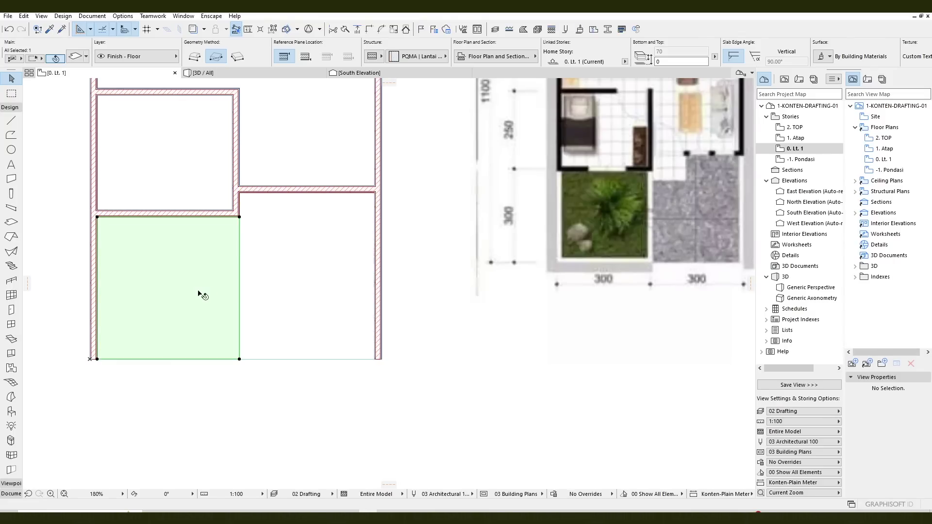
pyautogui.moveTo(199, 293); pyautogui.dragTo(176, 330, button='middle')
pyautogui.click(283, 327)
pyautogui.click(187, 344)
pyautogui.click(239, 338)
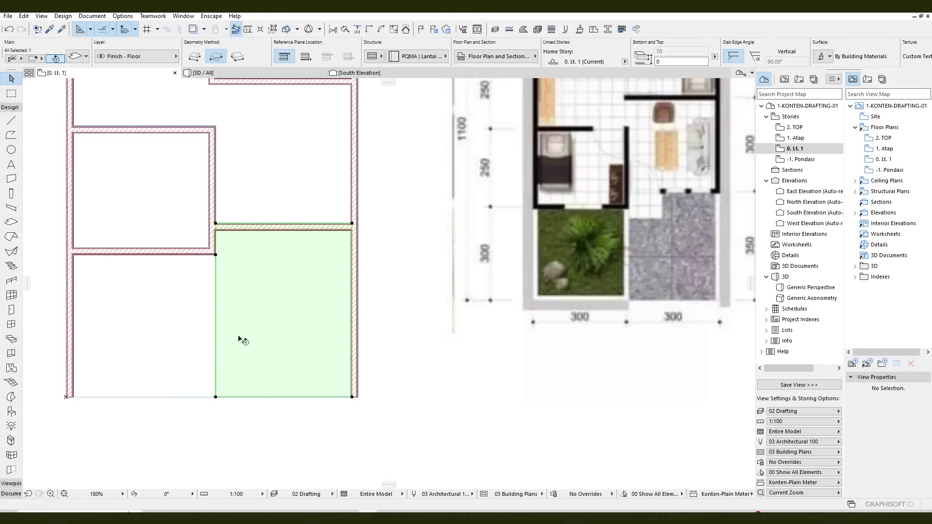
pyautogui.click(183, 334)
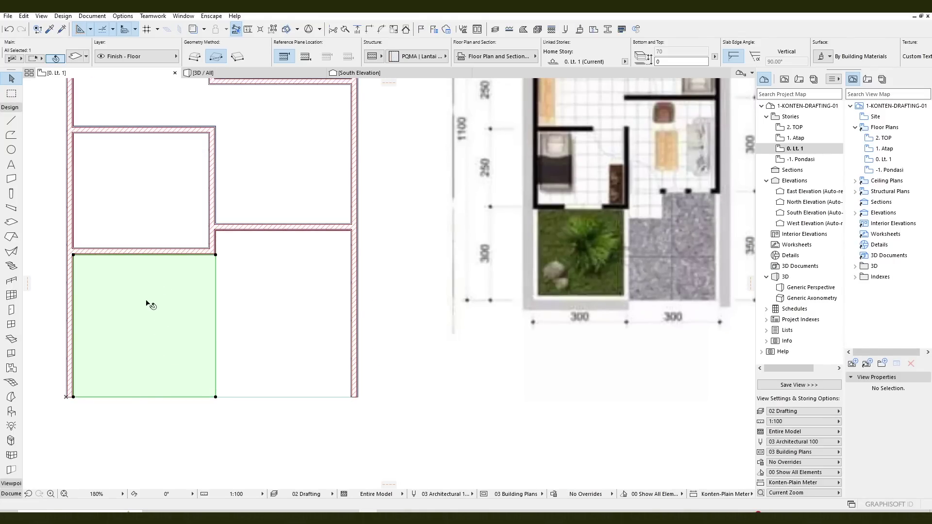
pyautogui.click(265, 311)
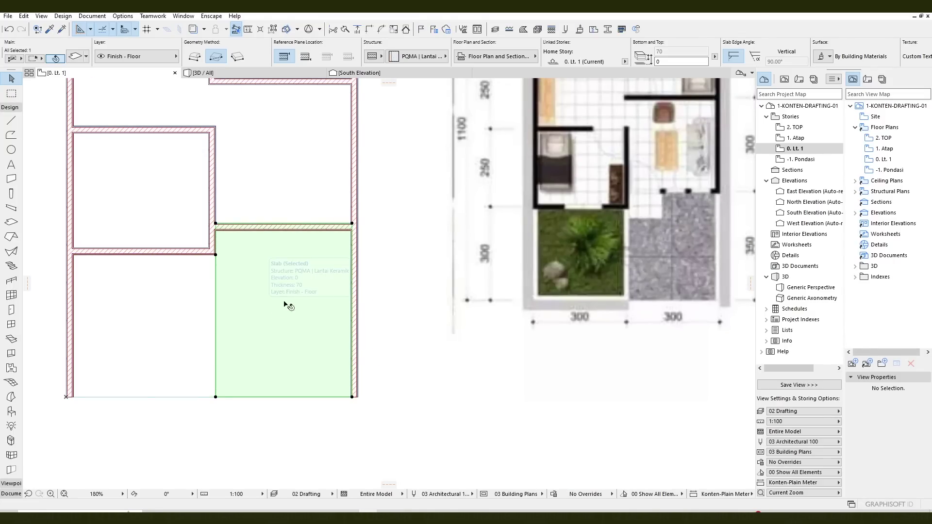
pyautogui.moveTo(312, 286); pyautogui.dragTo(332, 285, button='middle')
pyautogui.click(327, 187)
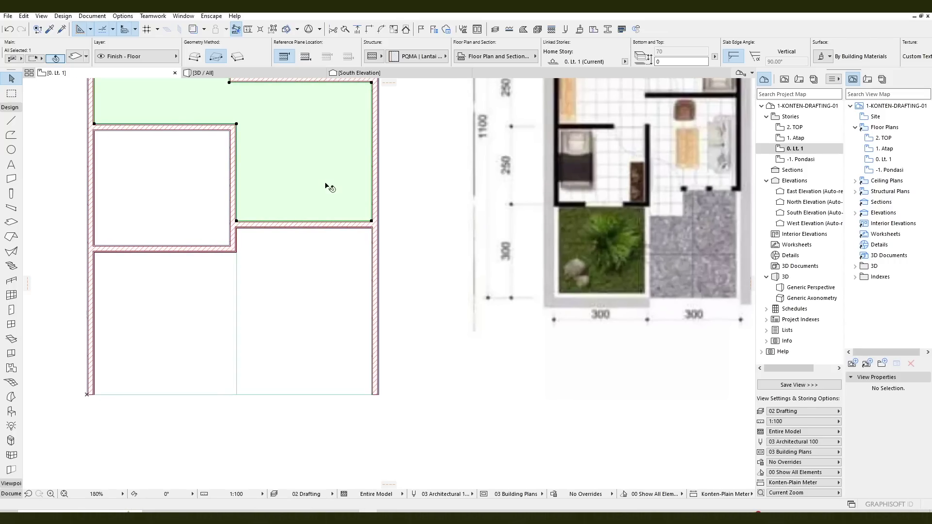
# - Set the carport slab's reference plane offset to the home story to -100
pyautogui.click(335, 314)
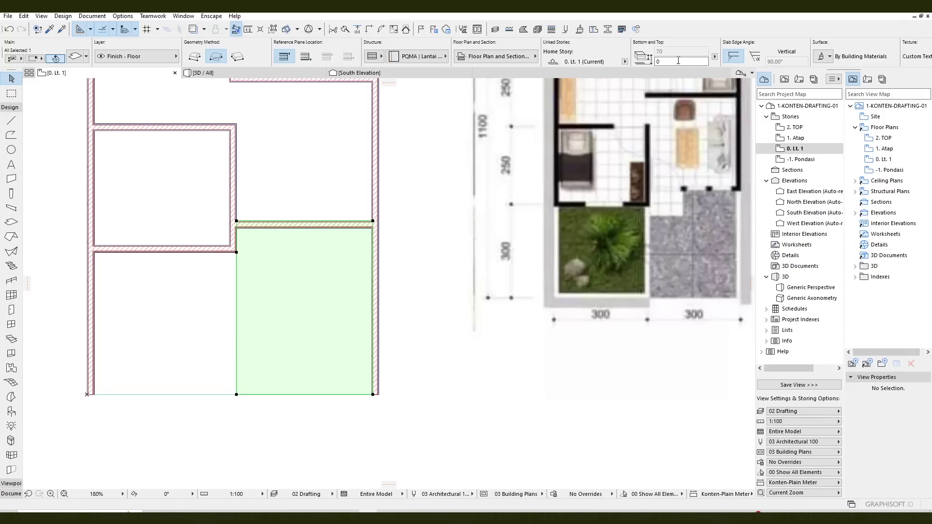
pyautogui.click(679, 62)
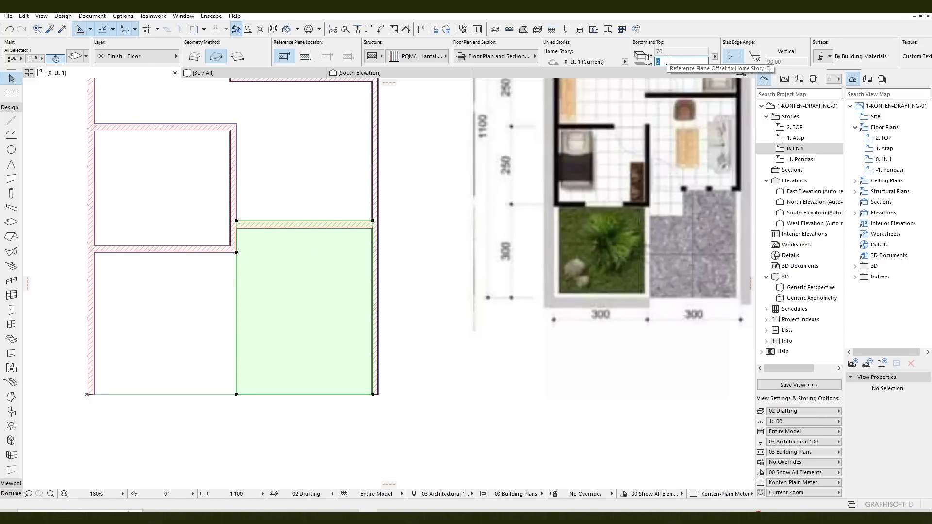
pyautogui.write('-100')
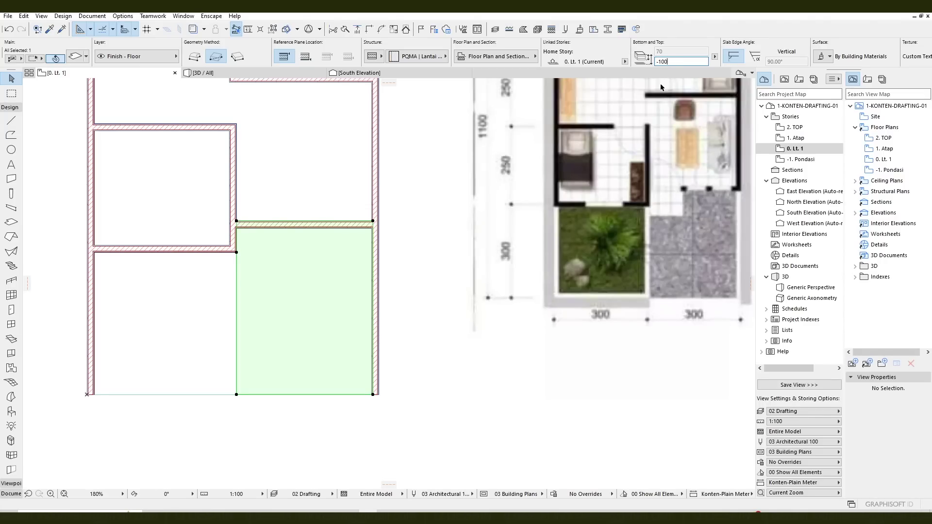
pyautogui.click(430, 214)
# - Compare the front garden slab with the back garden slab and set the front garden slab's elevation to -70
pyautogui.click(198, 331)
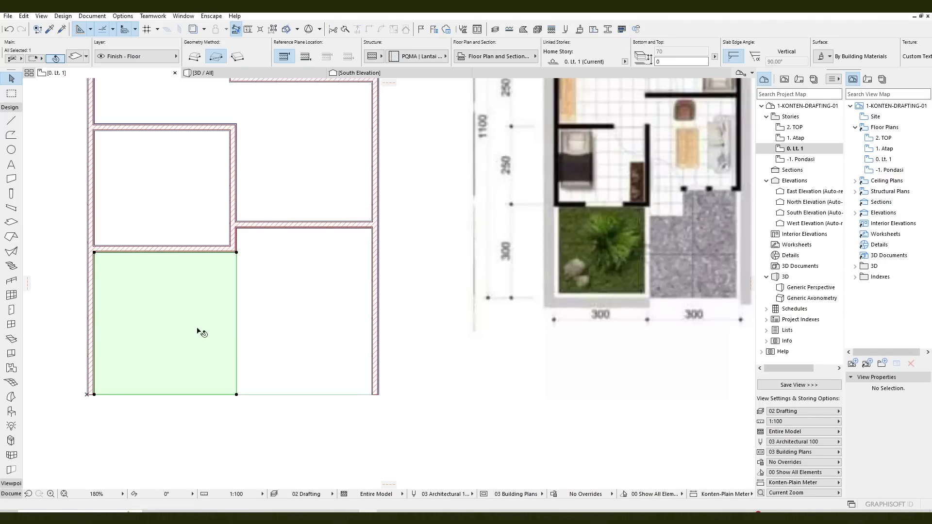
pyautogui.scroll(-4, 254, 260)
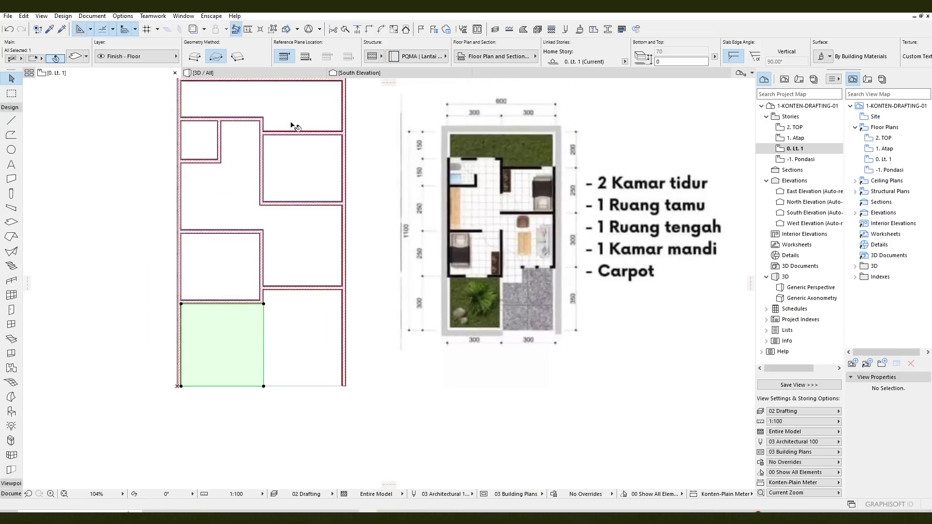
pyautogui.click(293, 124)
pyautogui.click(219, 358)
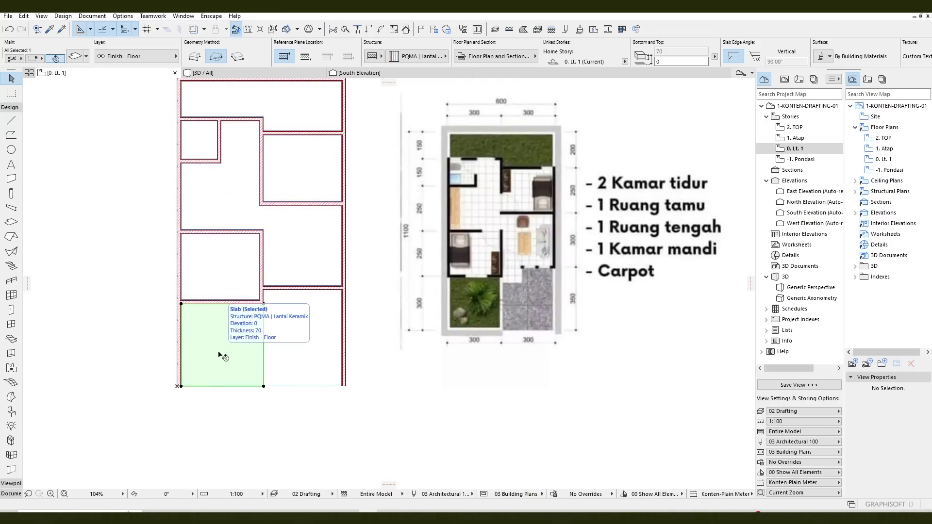
pyautogui.click(284, 111)
pyautogui.click(235, 318)
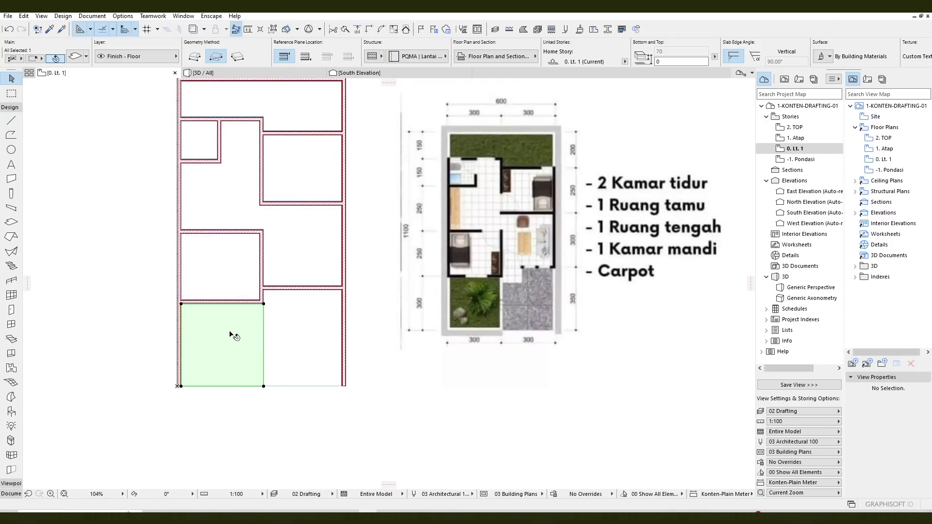
pyautogui.click(299, 116)
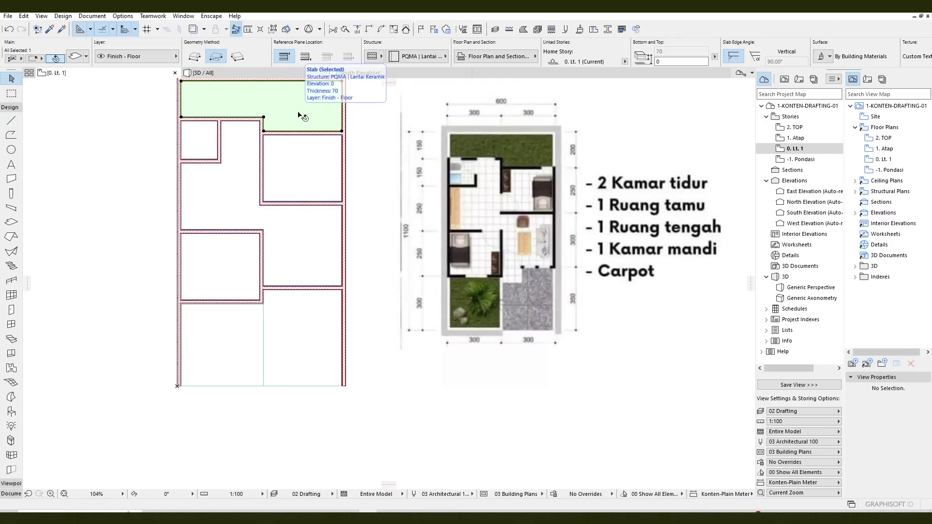
pyautogui.click(238, 357)
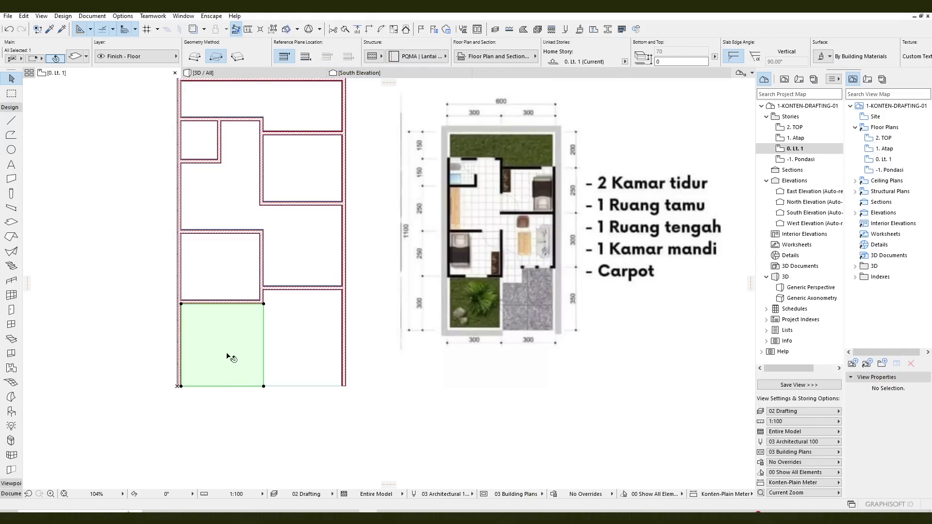
pyautogui.click(673, 62)
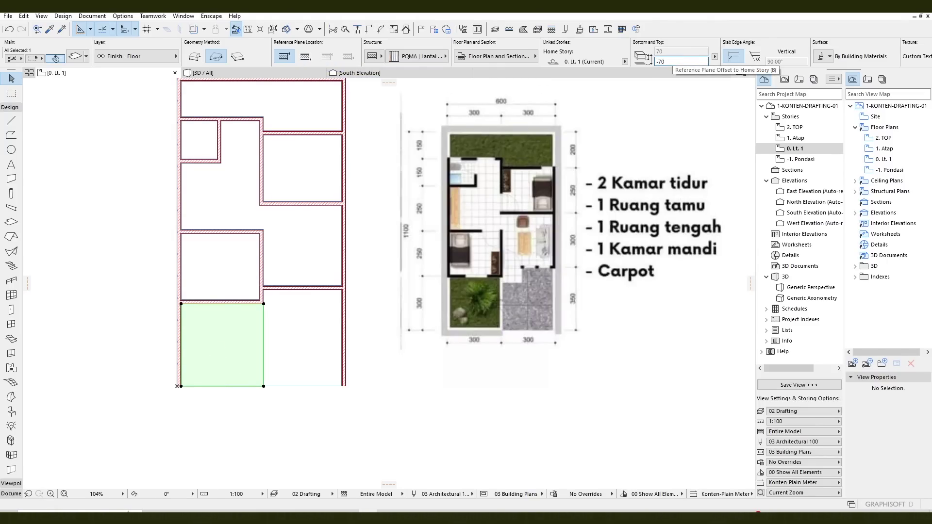
pyautogui.write('-70')
pyautogui.press('Return')
pyautogui.click(366, 173)
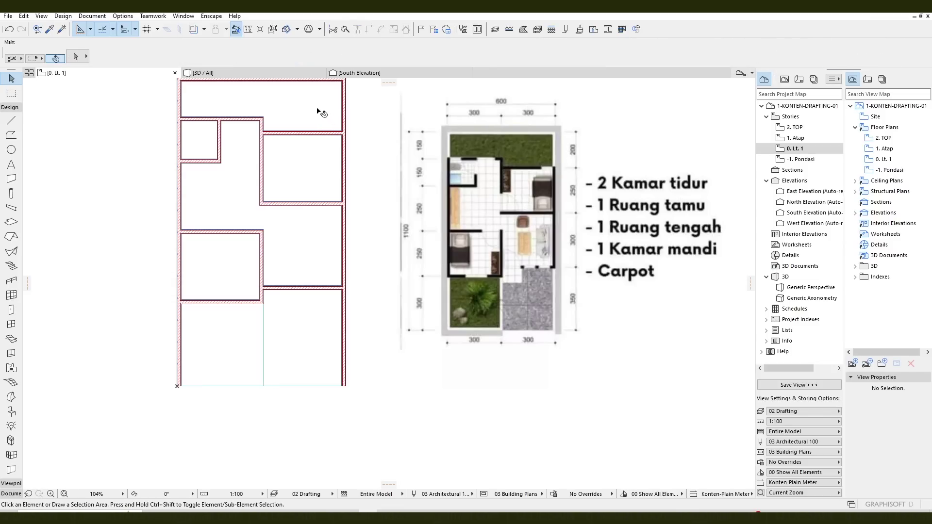
# - Set the back garden slab's elevation to -100 and recheck the front garden slab's elevation
pyautogui.click(322, 115)
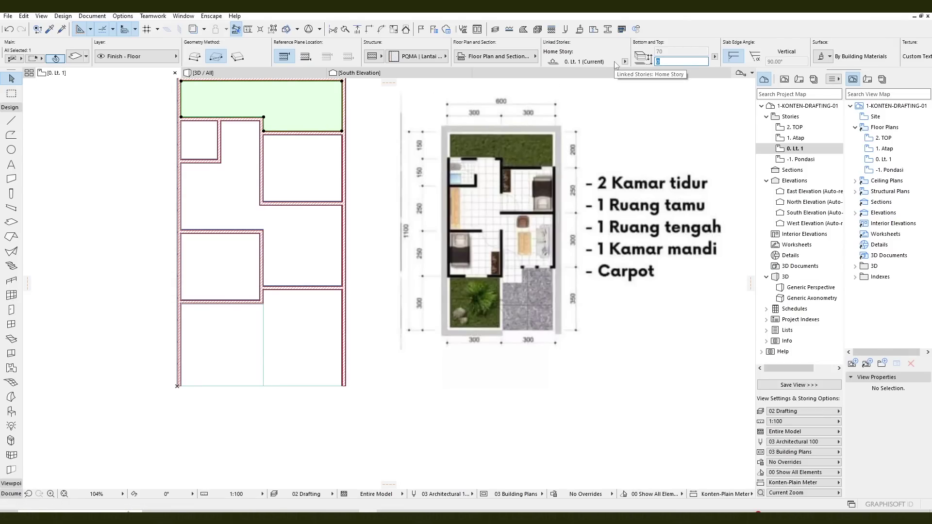
pyautogui.write('-100')
pyautogui.press('Return')
pyautogui.click(125, 245)
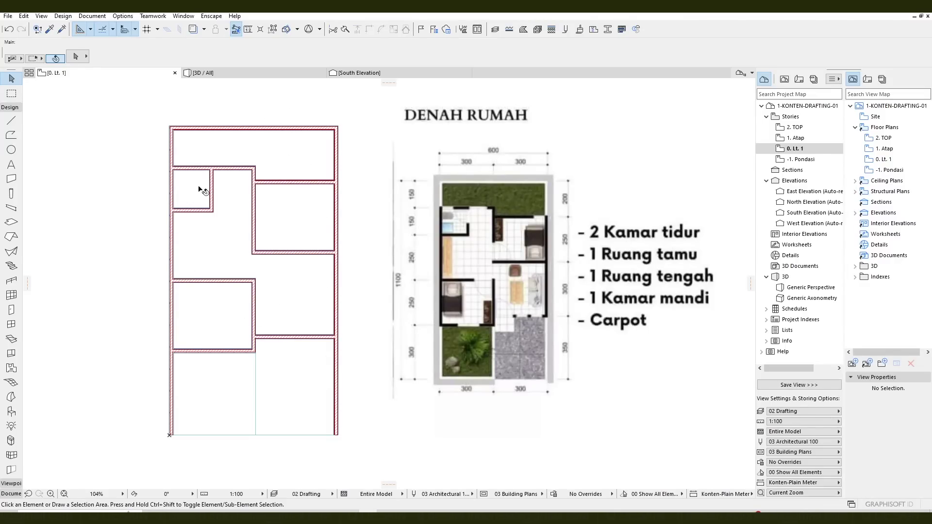
pyautogui.click(216, 266)
pyautogui.write('-70')
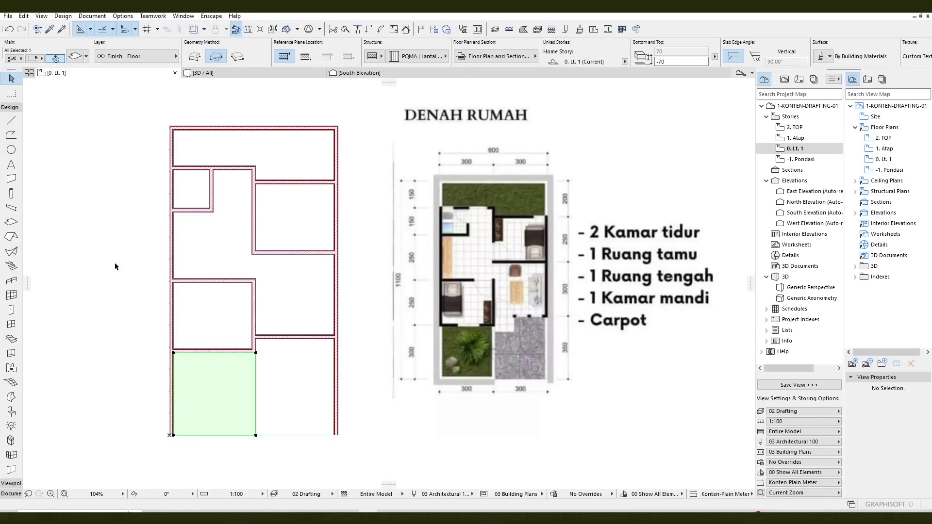
pyautogui.click(88, 293)
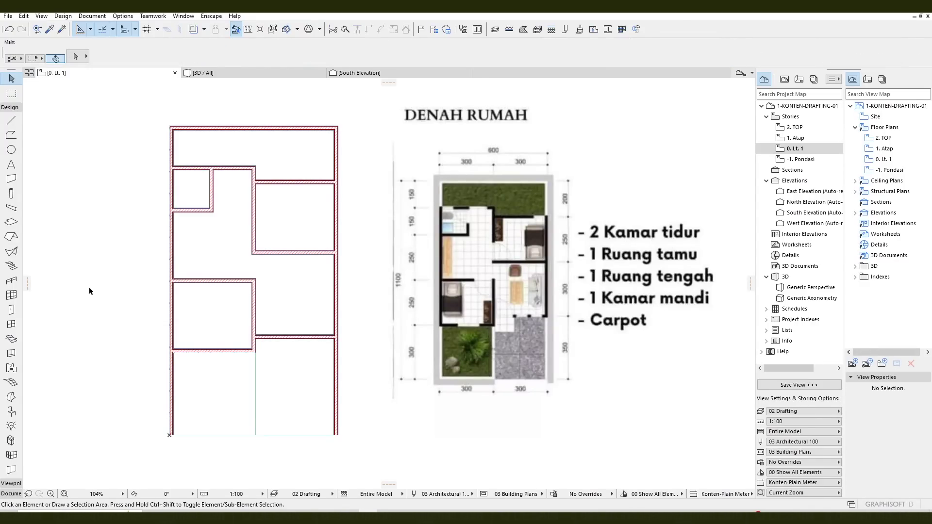
# - Show the building in the 3D perspective and check the elevations of the bedroom, living-area and carport slabs
pyautogui.press('F3')
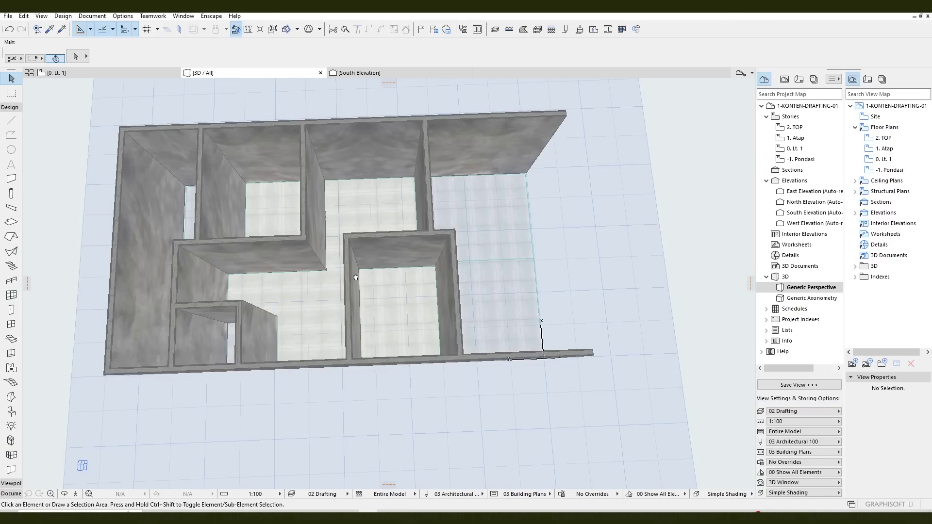
pyautogui.moveTo(356, 278); pyautogui.dragTo(458, 298, button='middle')
pyautogui.click(333, 202)
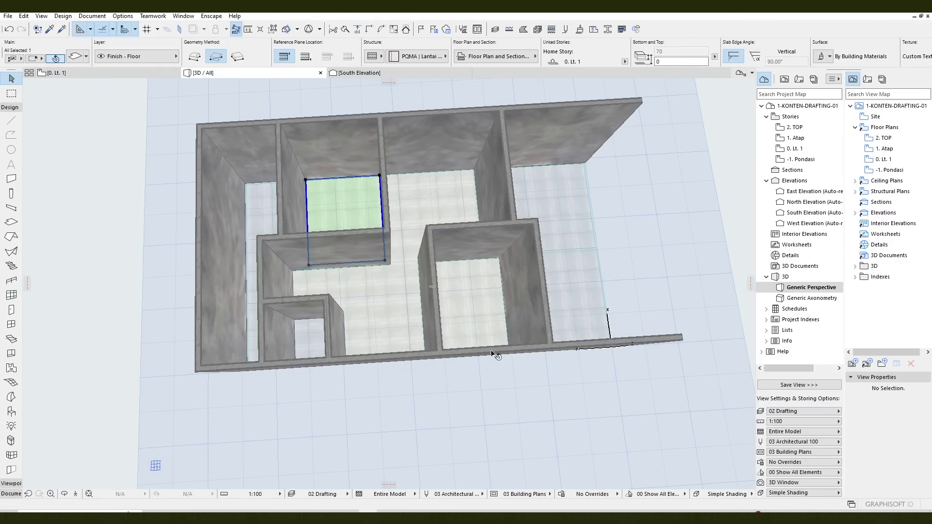
pyautogui.click(481, 312)
pyautogui.click(427, 210)
pyautogui.click(549, 210)
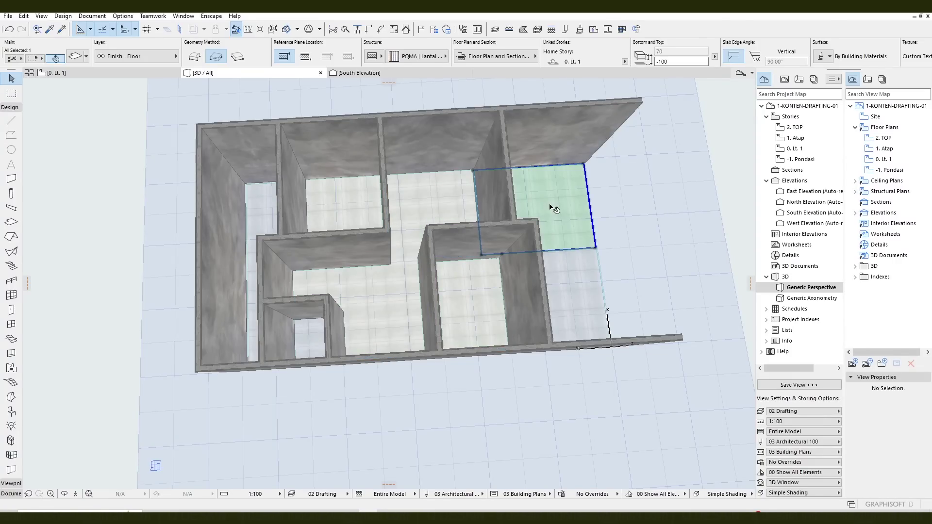
pyautogui.scroll(5, 546, 260)
pyautogui.keyDown('shift'); pyautogui.moveTo(545, 260); pyautogui.dragTo(485, 274, button='middle'); pyautogui.keyUp('shift')
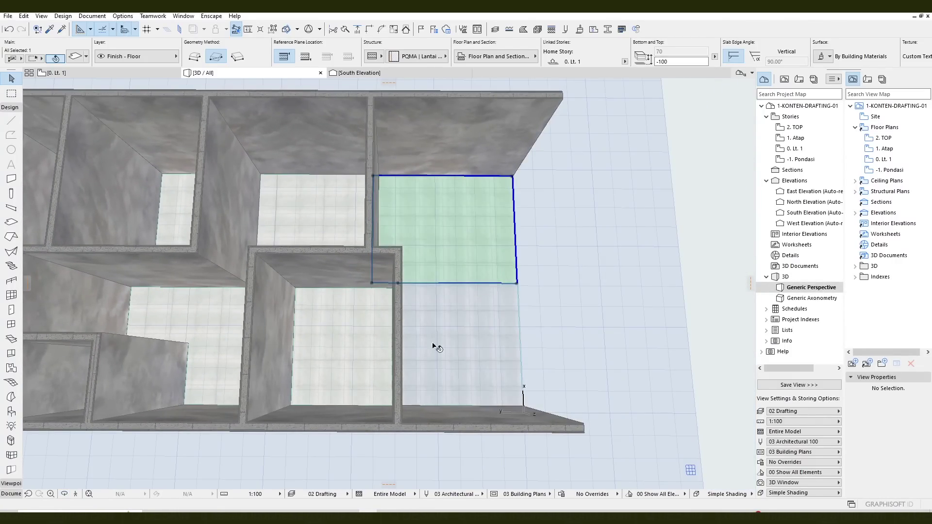
# - Select the front and back garden slabs together and enable linked surface overrides for all three of their faces
pyautogui.click(475, 351)
pyautogui.scroll(-5, 283, 216)
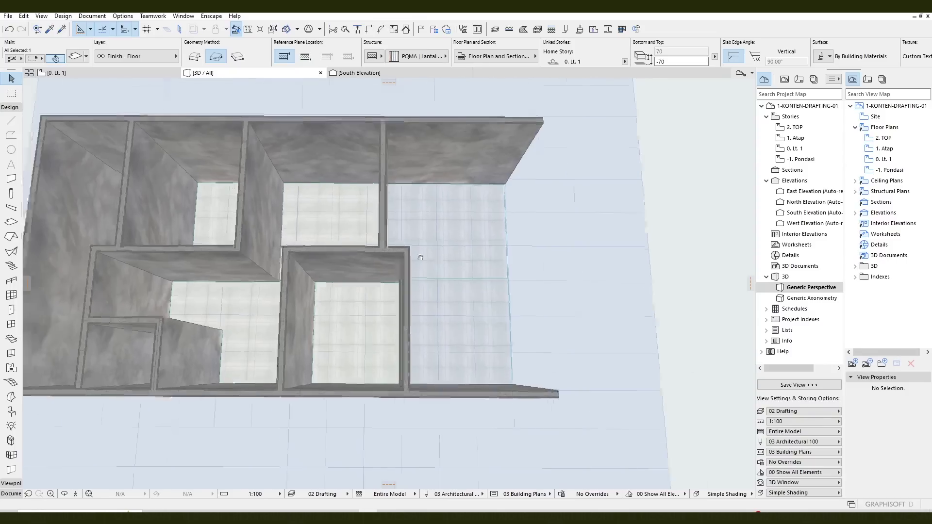
pyautogui.moveTo(283, 216)
pyautogui.keyDown('shift'); pyautogui.mouseDown(button='middle')
pyautogui.moveTo(125, 223)
pyautogui.moveTo(283, 215)
pyautogui.mouseUp(button='middle'); pyautogui.keyUp('shift')
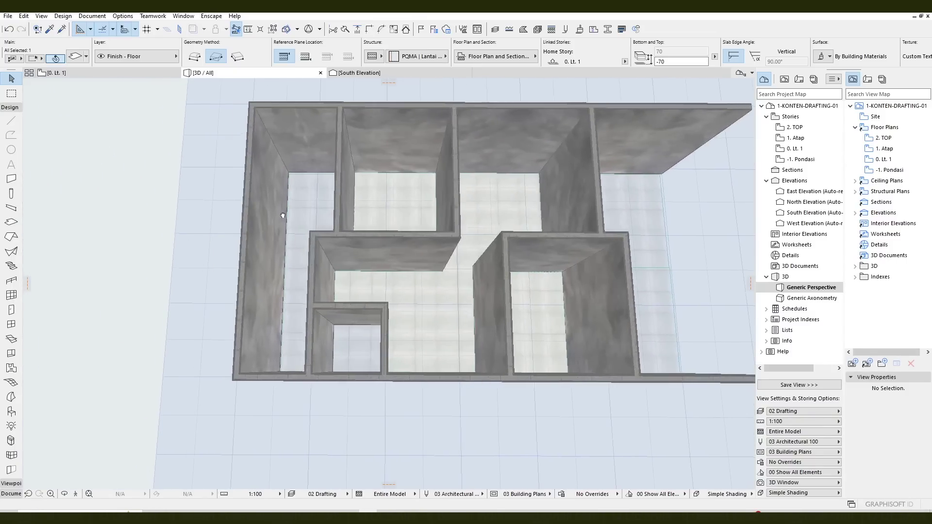
pyautogui.keyDown('shift'); pyautogui.click(307, 210); pyautogui.keyUp('shift')
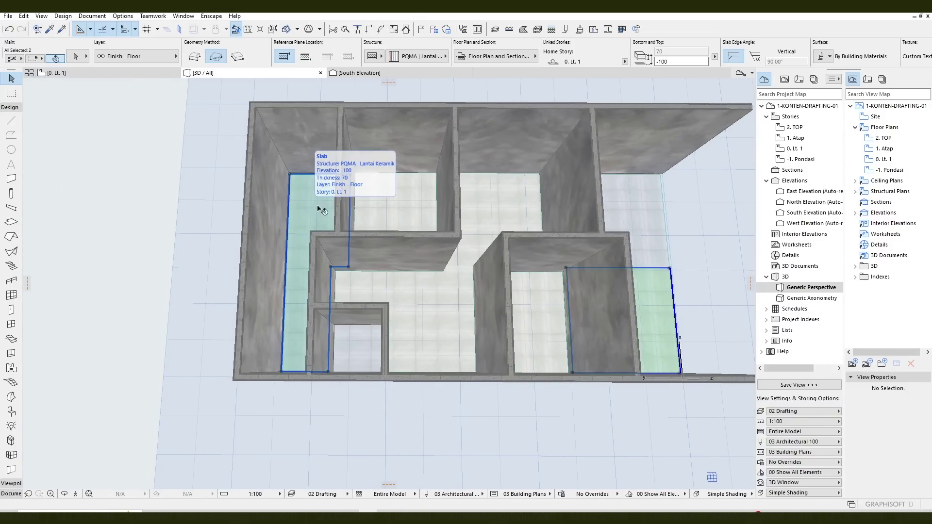
pyautogui.moveTo(665, 207); pyautogui.dragTo(510, 228, button='middle')
pyautogui.hscroll(2, 641, 55)
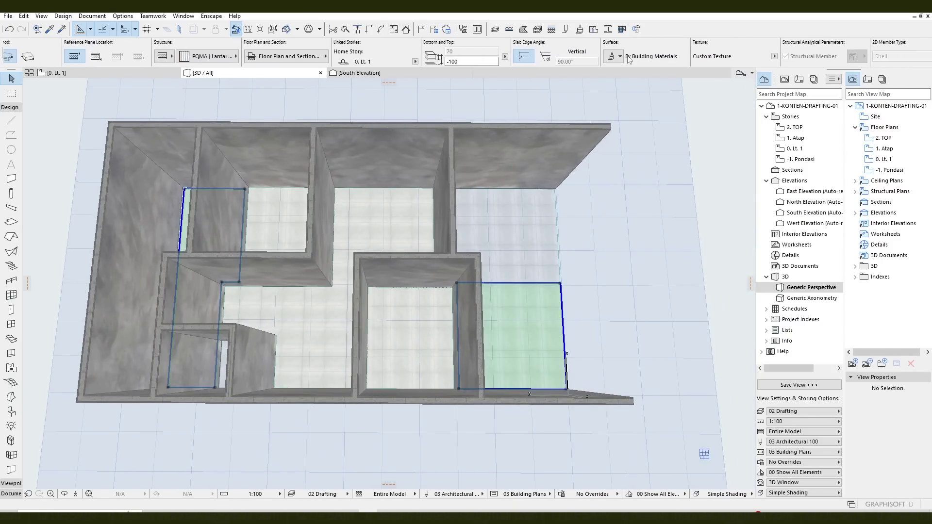
pyautogui.click(614, 56)
pyautogui.click(613, 81)
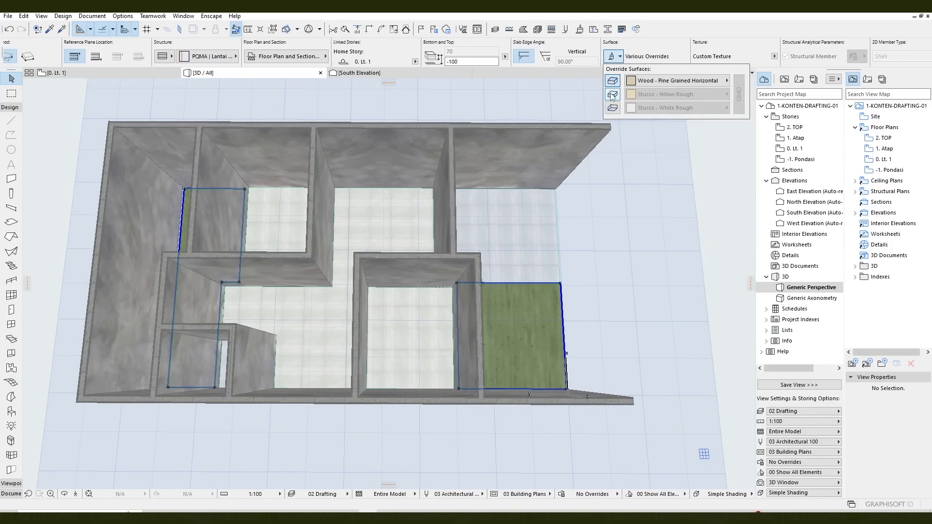
pyautogui.click(613, 94)
pyautogui.click(612, 107)
pyautogui.click(739, 95)
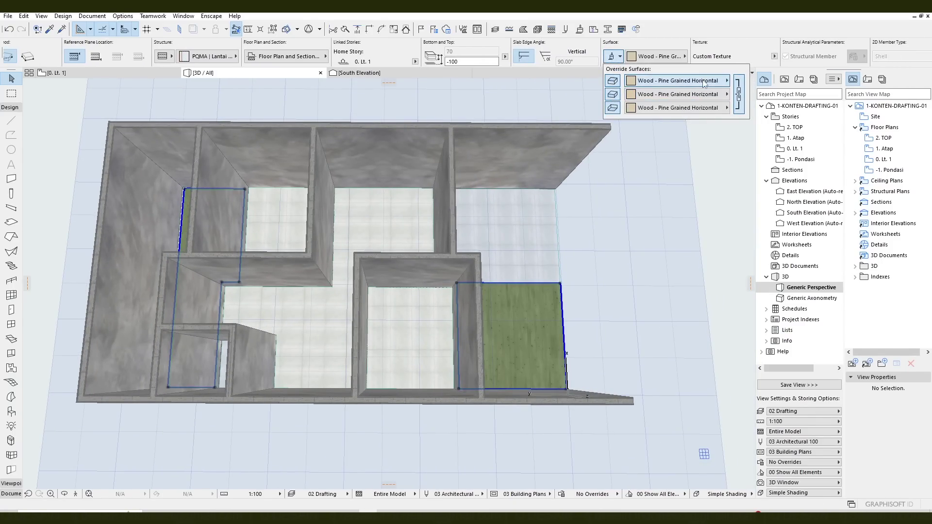
# - Set the garden slabs' linked surface overrides to PQMA Grass - Green A
pyautogui.click(723, 80)
pyautogui.write('gras')
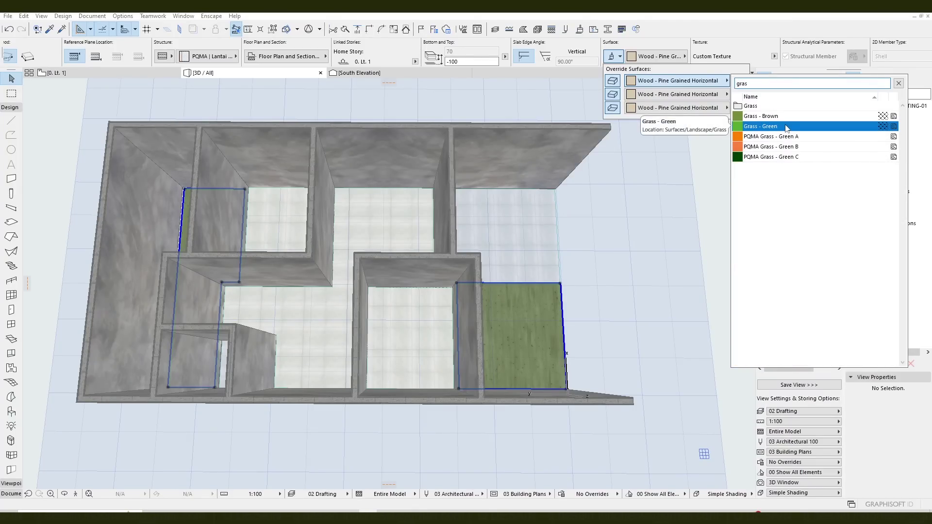
pyautogui.click(790, 136)
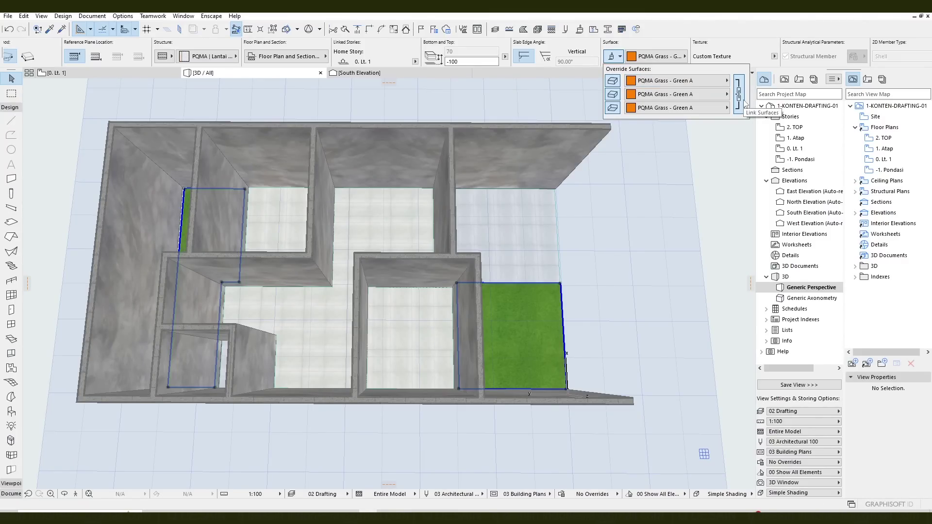
pyautogui.scroll(5, 533, 370)
pyautogui.moveTo(533, 370); pyautogui.dragTo(452, 382, button='middle')
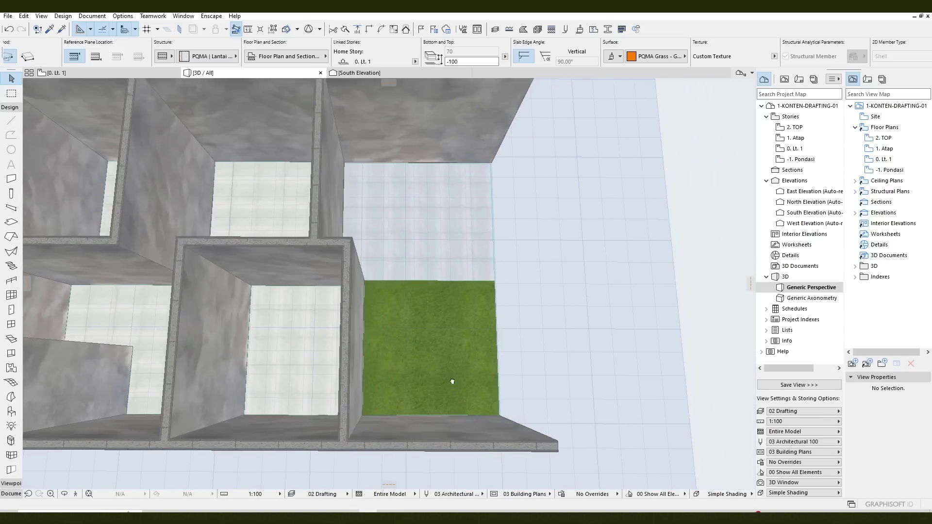
# - Select the two bedroom slabs together and override their top surface with a dark wood plank material
pyautogui.press('o')
pyautogui.moveTo(458, 316); pyautogui.dragTo(376, 318)
pyautogui.click(384, 316)
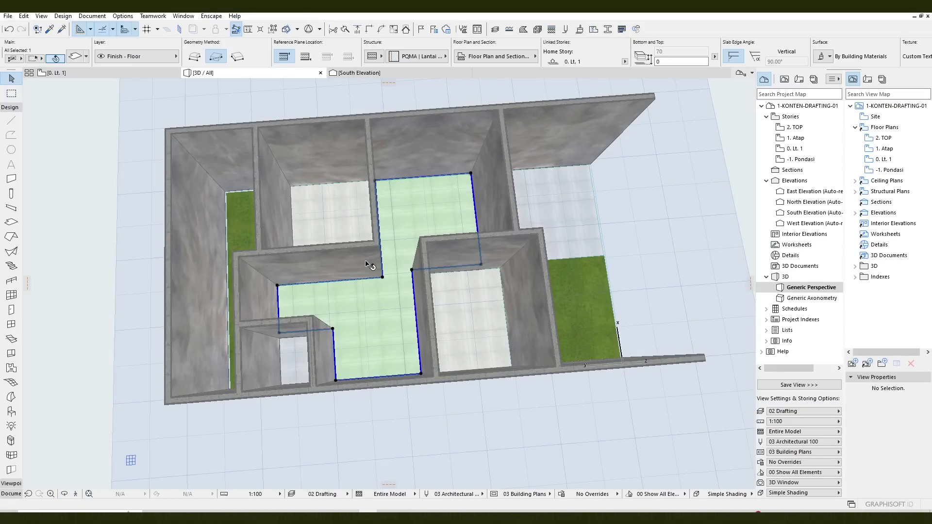
pyautogui.click(348, 208)
pyautogui.keyDown('shift'); pyautogui.click(484, 327); pyautogui.keyUp('shift')
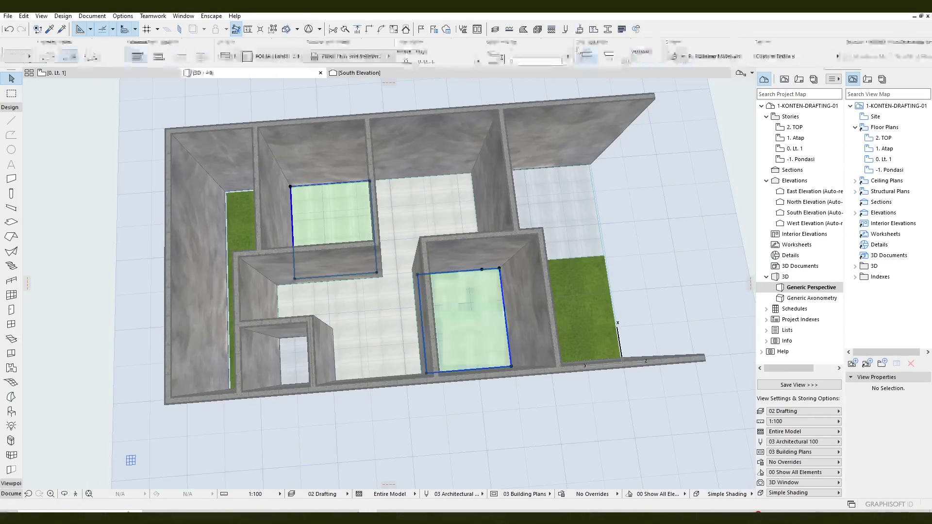
pyautogui.click(508, 57)
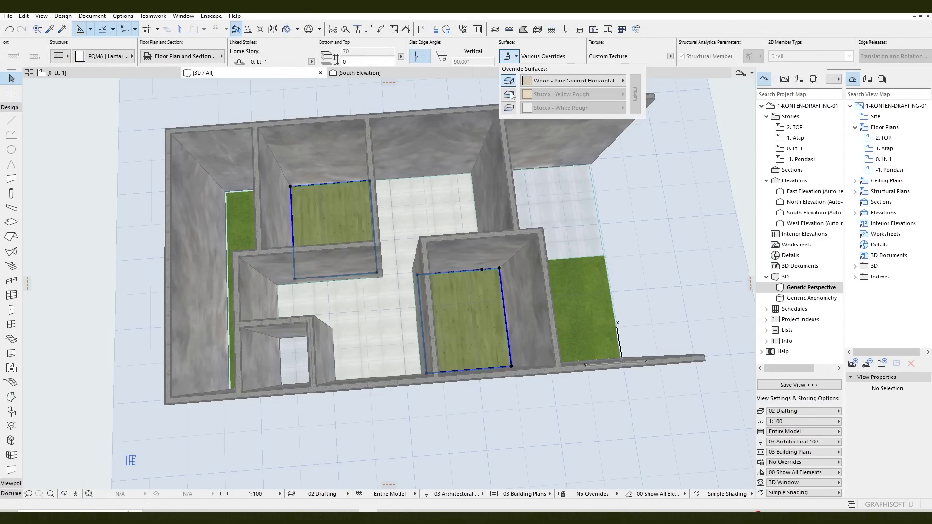
pyautogui.click(466, 210)
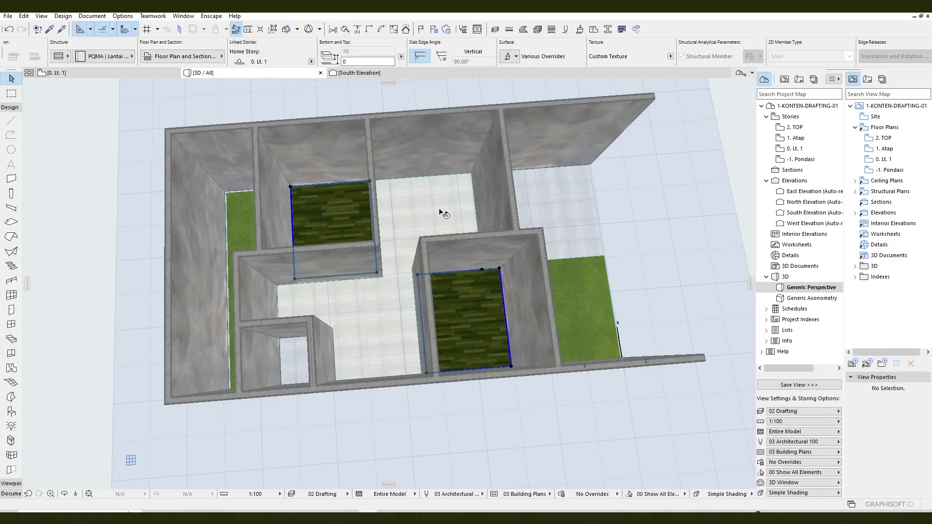
# - Override the top surface of the living-area slab with PQMA Tile - Black 90x90 Doff
pyautogui.click(442, 208)
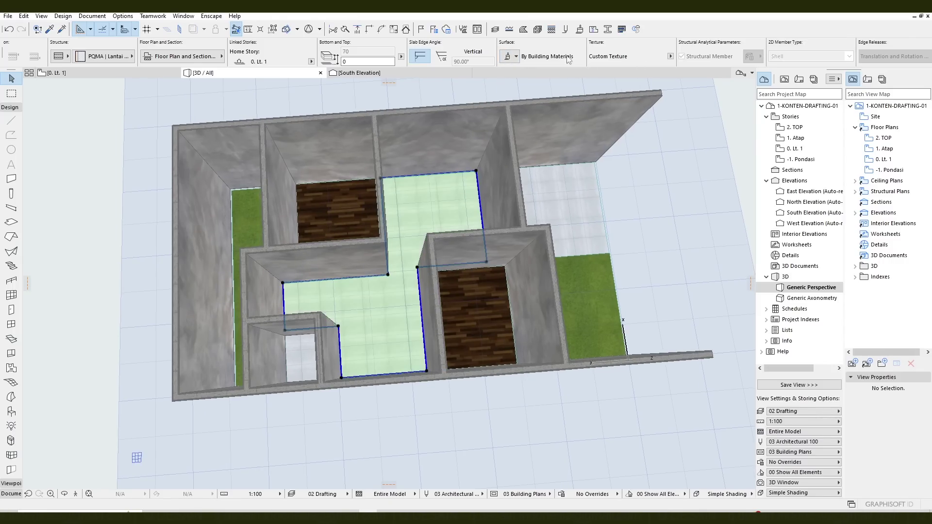
pyautogui.click(508, 57)
pyautogui.click(508, 81)
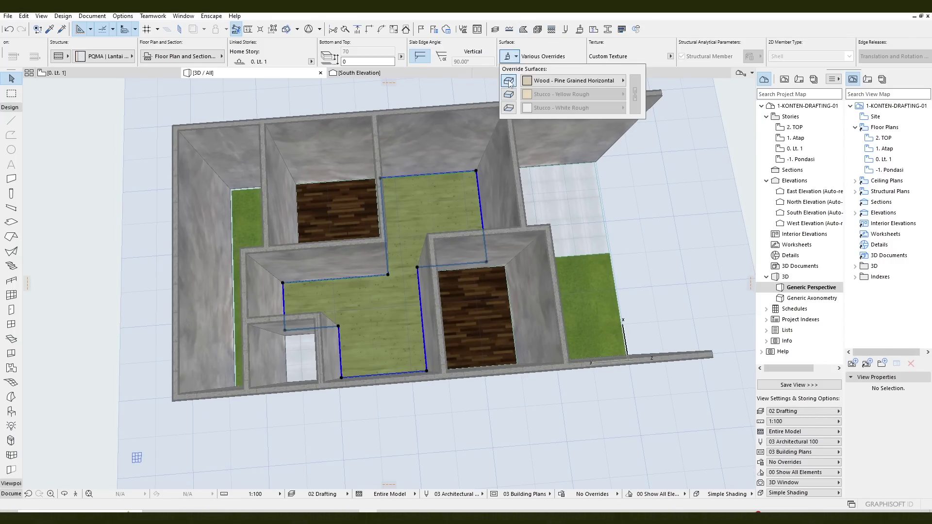
pyautogui.scroll(6, 410, 312)
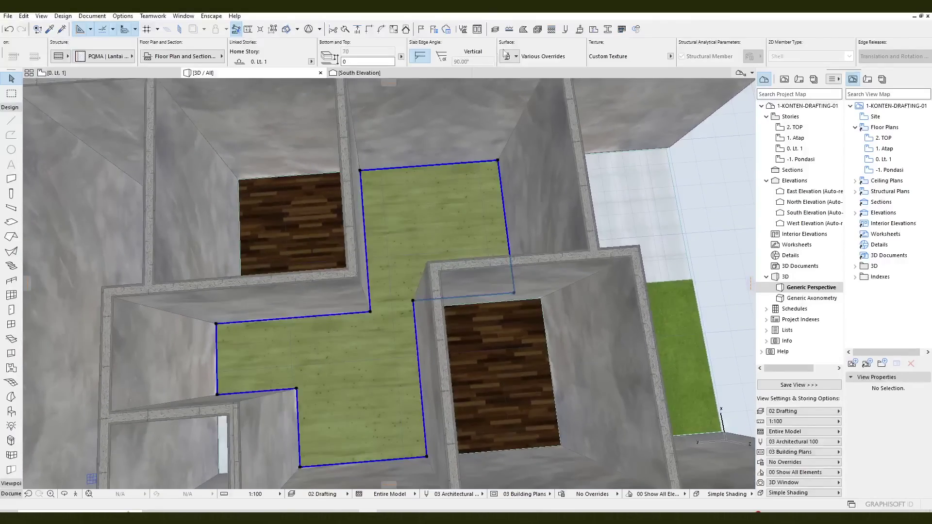
pyautogui.click(508, 56)
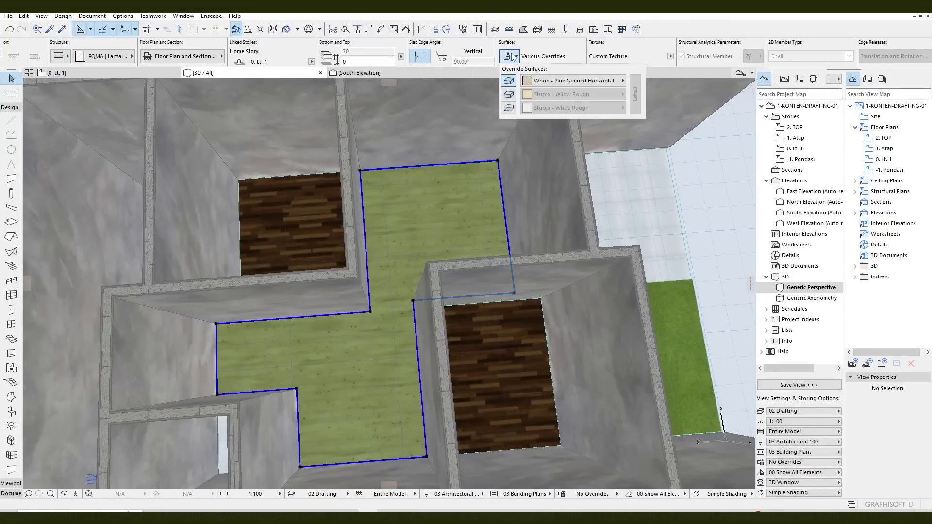
pyautogui.click(552, 82)
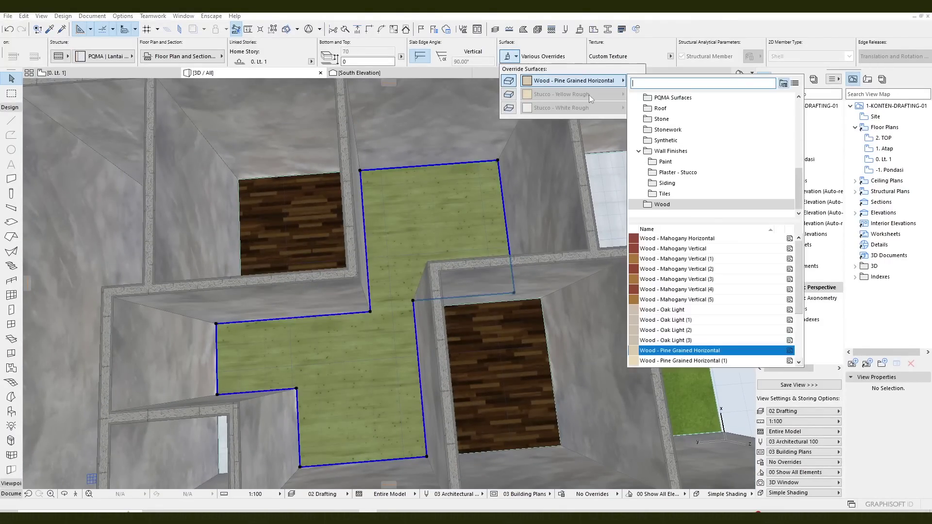
pyautogui.click(719, 299)
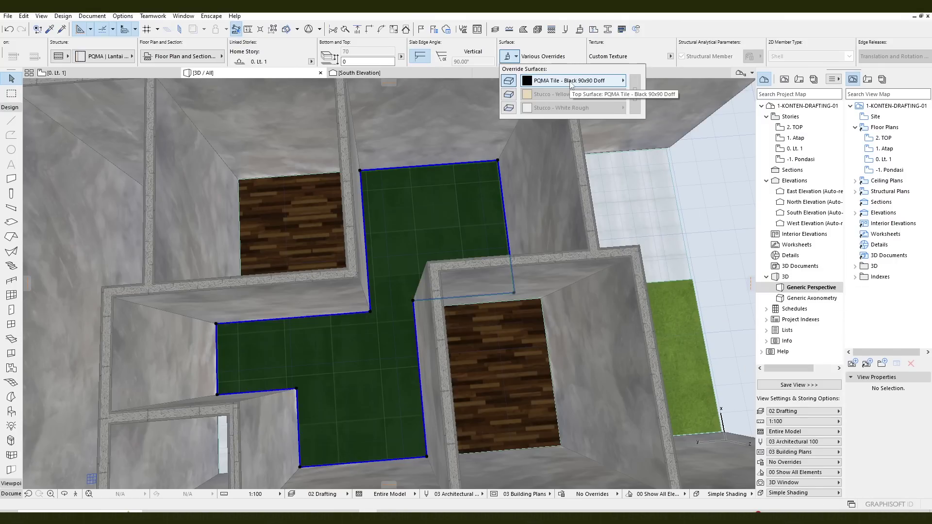
pyautogui.scroll(-5, 500, 335)
pyautogui.click(392, 312)
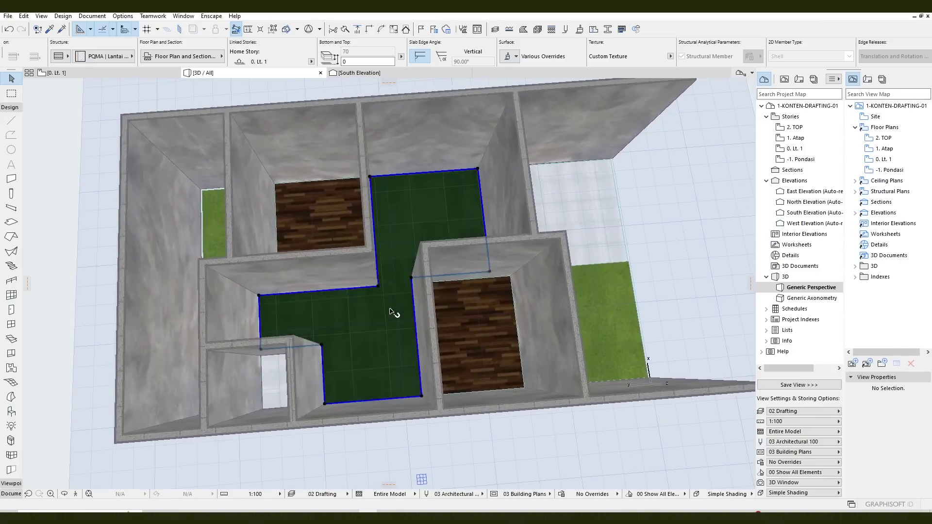
# - Override the top surface of the bathroom slab with PQMA Tile - Mosaic F and deselect it
pyautogui.scroll(4, 413, 296)
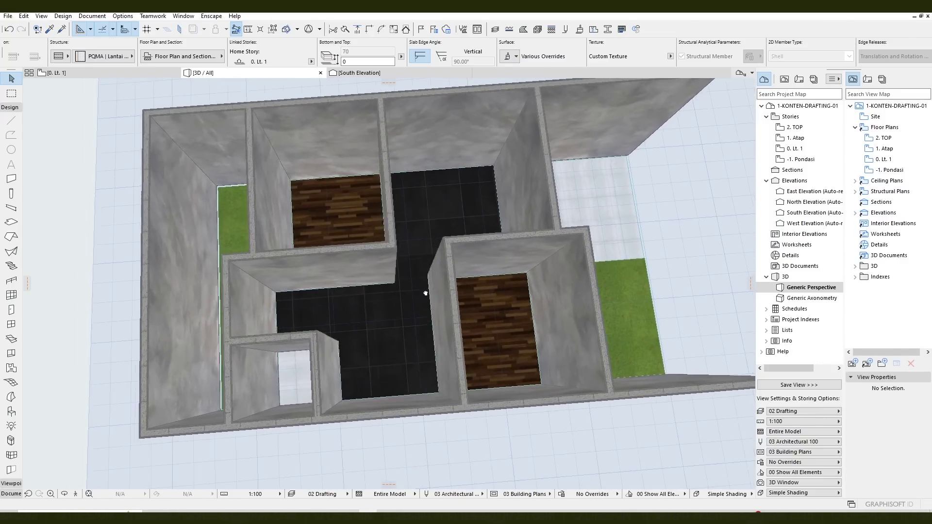
pyautogui.click(470, 355)
pyautogui.keyDown('shift'); pyautogui.moveTo(470, 355); pyautogui.dragTo(412, 330, button='middle'); pyautogui.keyUp('shift')
pyautogui.click(511, 56)
pyautogui.click(513, 82)
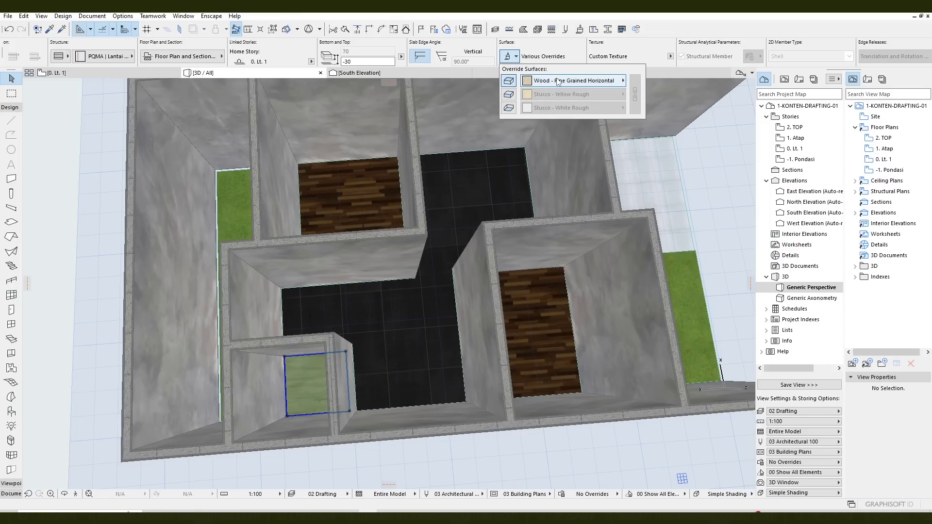
pyautogui.click(558, 81)
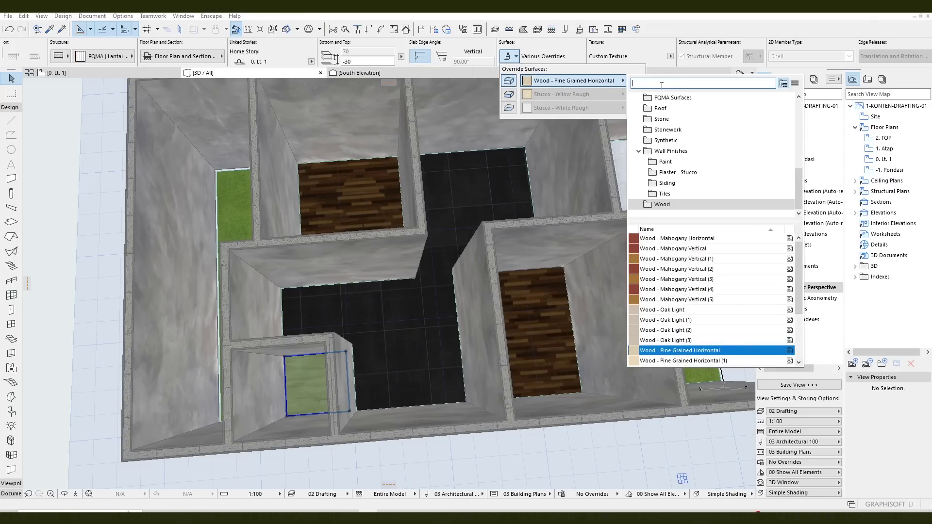
pyautogui.click(677, 239)
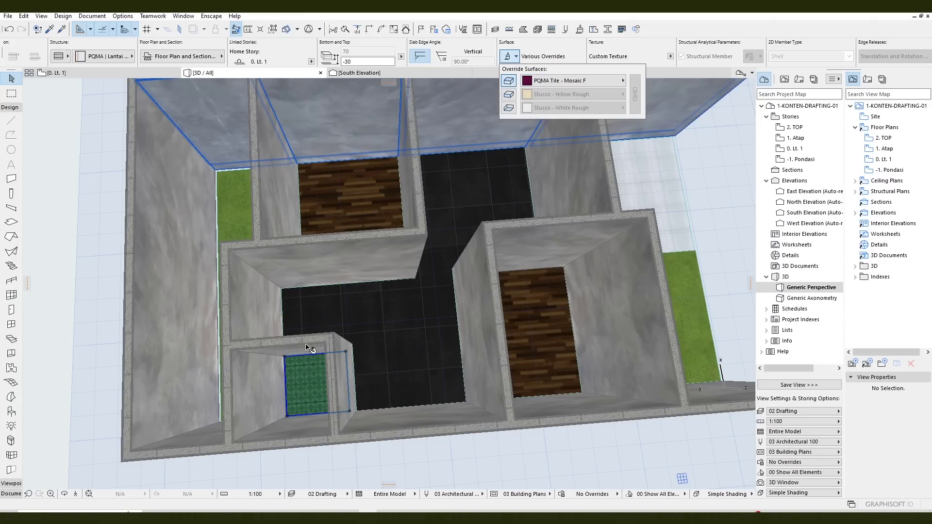
pyautogui.scroll(5, 320, 389)
pyautogui.scroll(3, 473, 263)
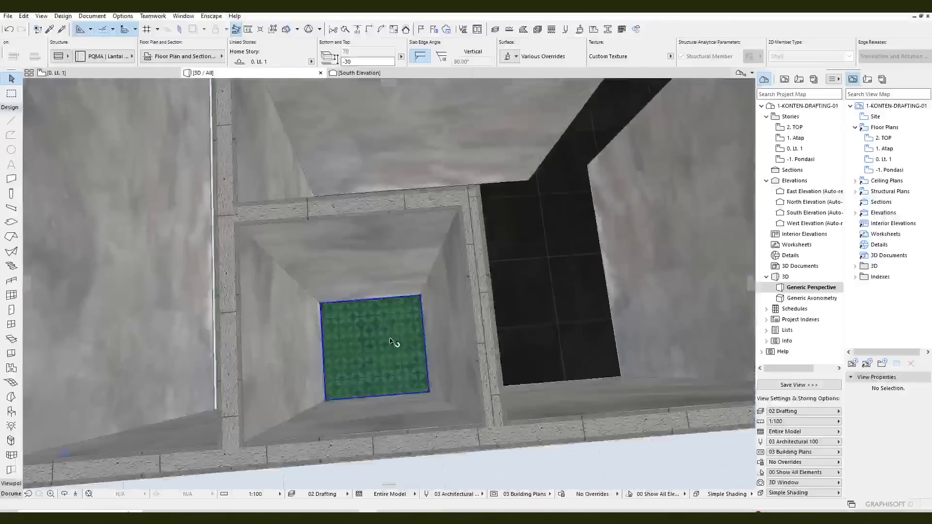
pyautogui.press('Escape')
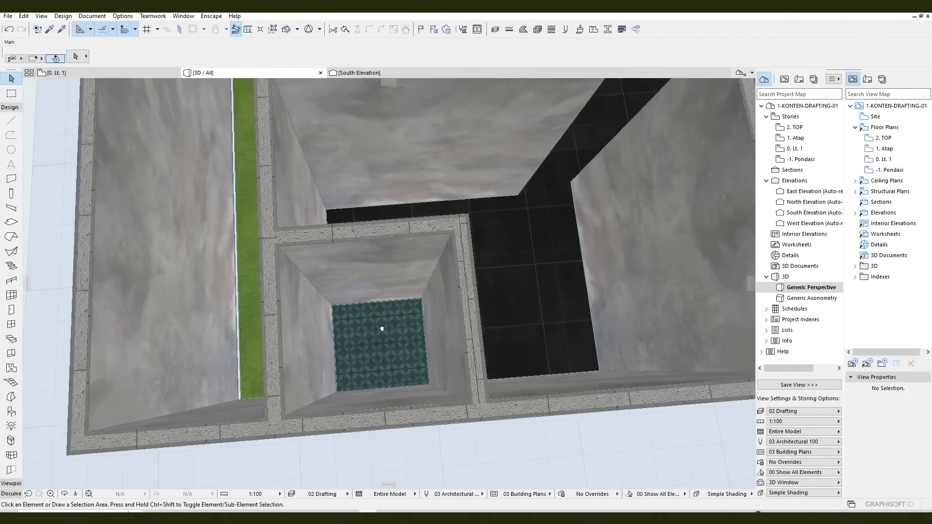
# - Select all the walls and stretch their height downward from the base to 3800, putting their bottoms at -300
pyautogui.moveTo(382, 328); pyautogui.dragTo(335, 407, button='middle')
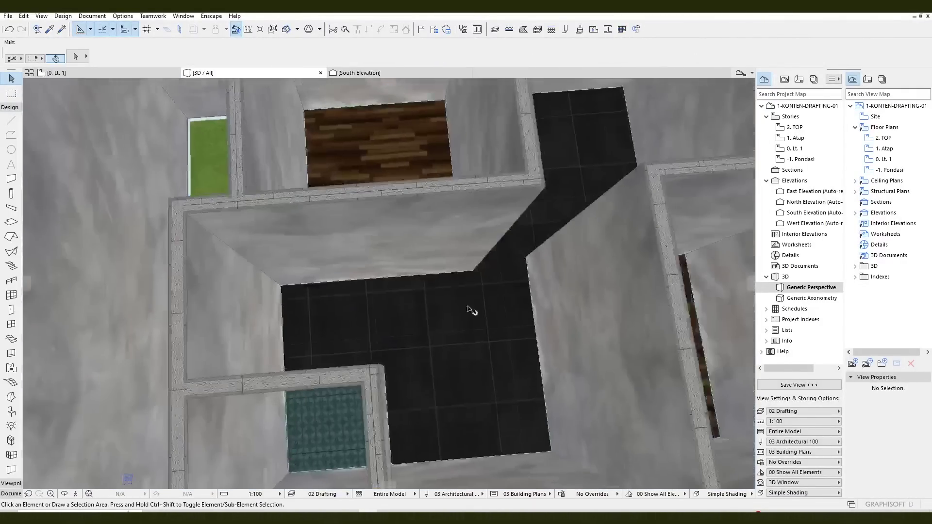
pyautogui.scroll(-3, 510, 287)
pyautogui.moveTo(509, 287); pyautogui.dragTo(422, 330, button='middle')
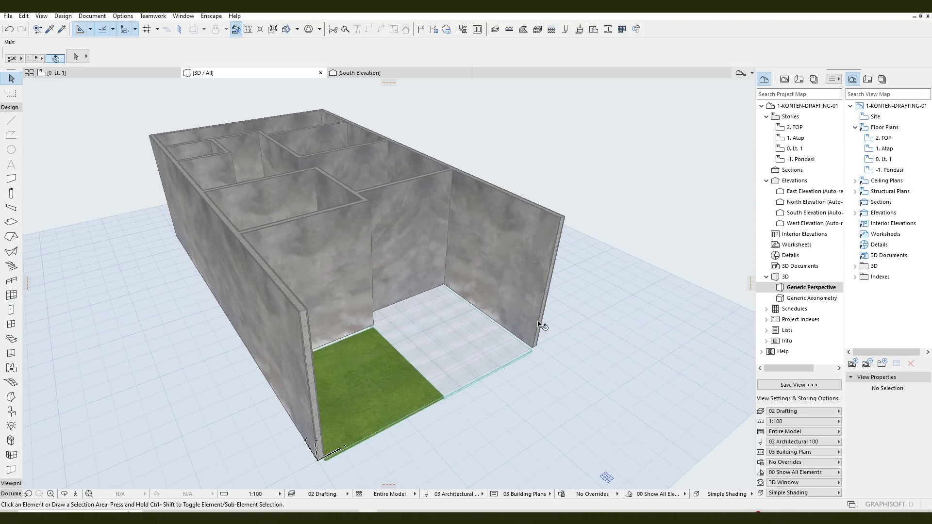
pyautogui.click(6, 180)
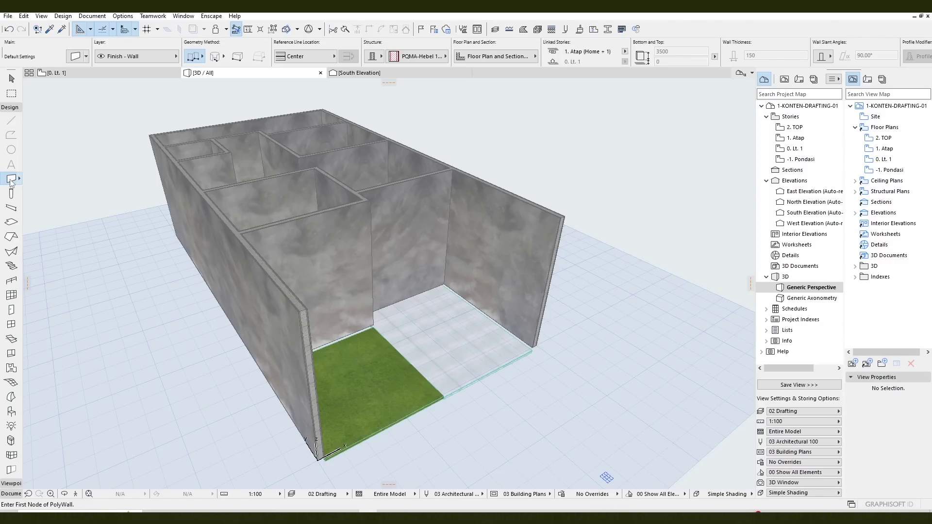
pyautogui.hotkey('ctrl', 'a')
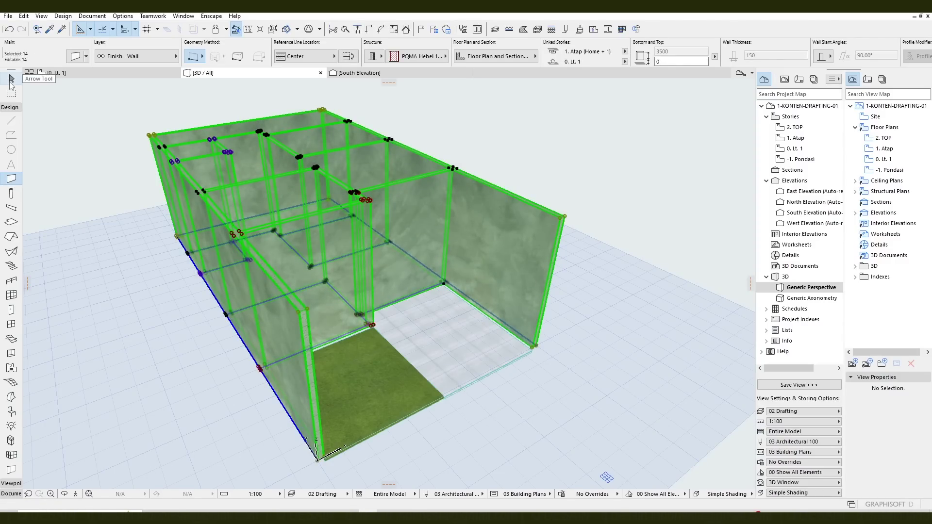
pyautogui.click(10, 80)
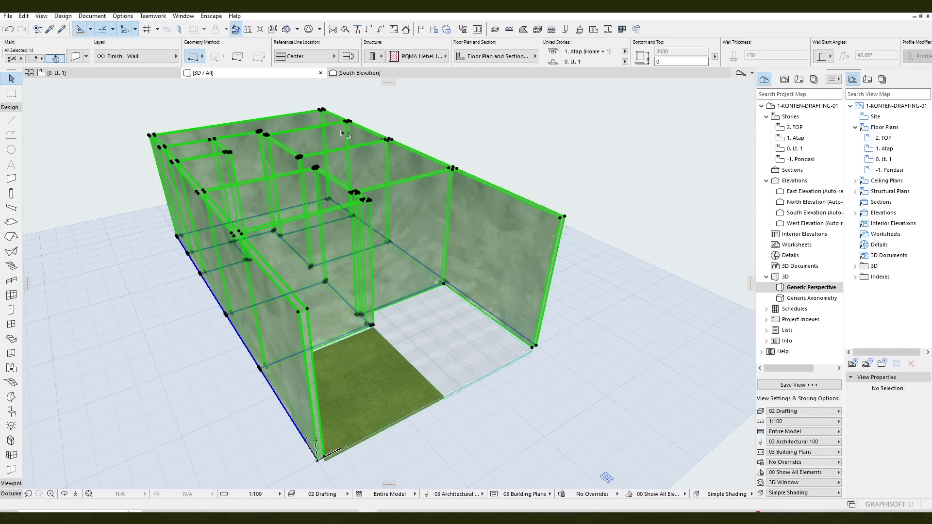
pyautogui.moveTo(388, 302); pyautogui.dragTo(371, 252, button='middle')
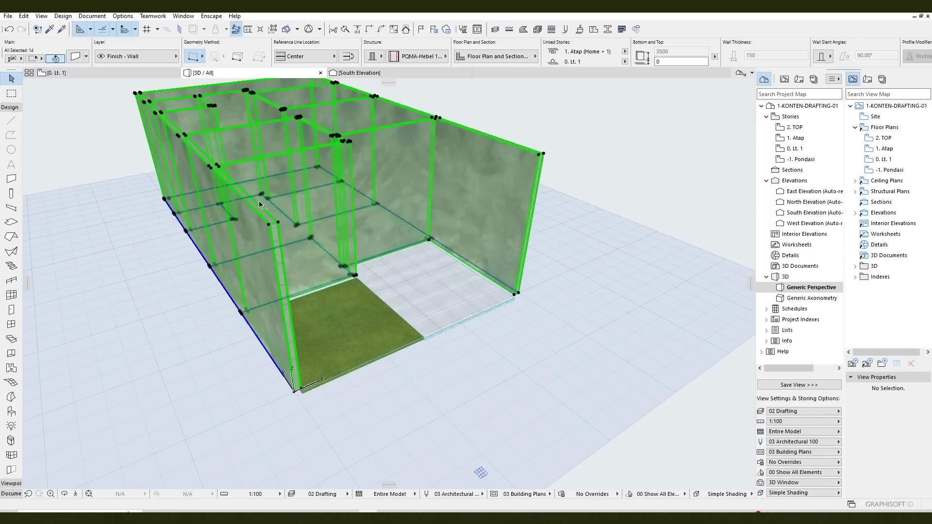
pyautogui.moveTo(313, 182); pyautogui.dragTo(312, 218, button='middle')
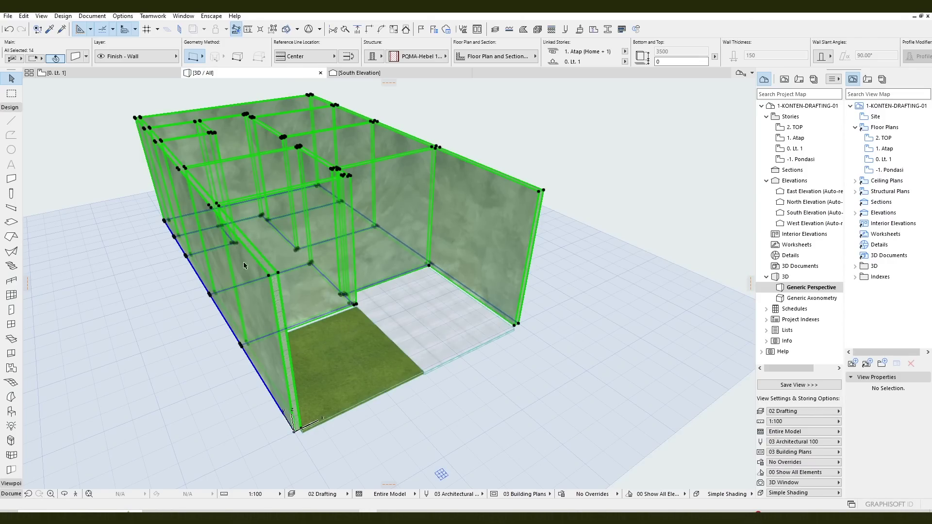
pyautogui.press('o')
pyautogui.moveTo(301, 379); pyautogui.dragTo(629, 298)
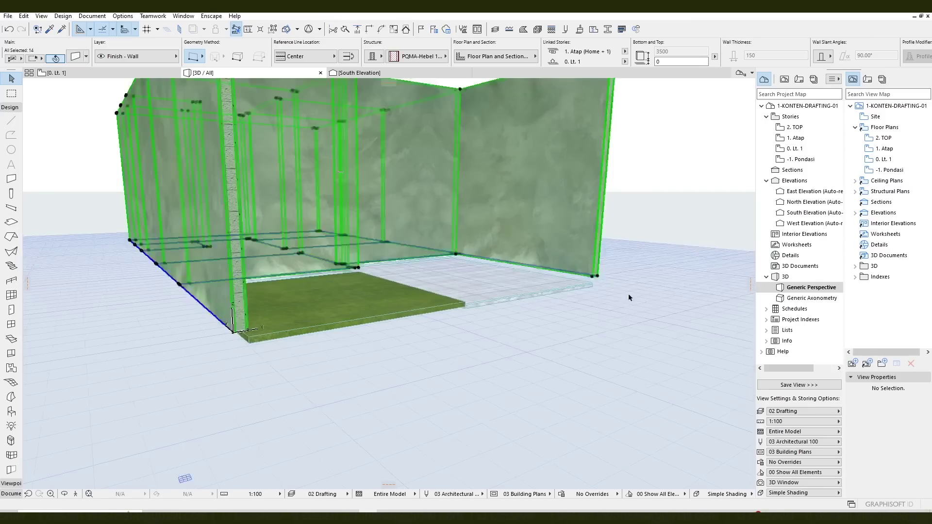
pyautogui.click(600, 277)
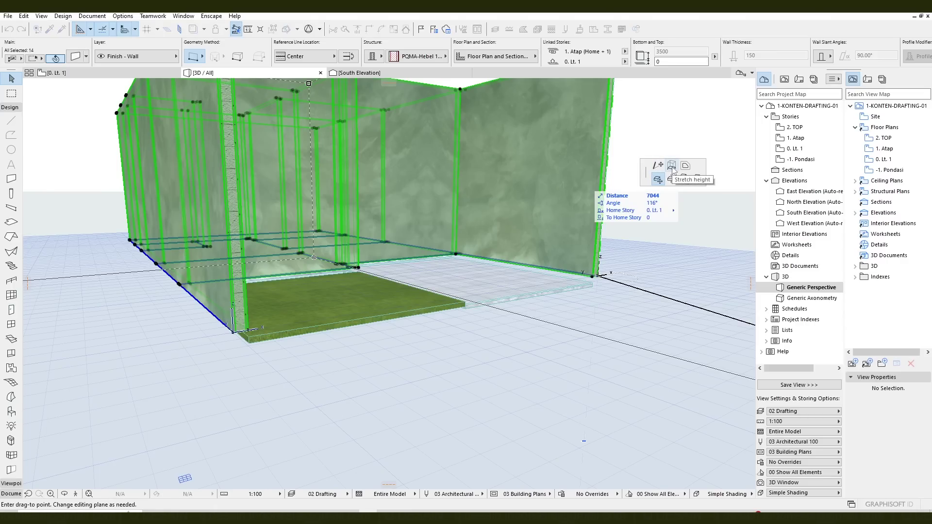
pyautogui.click(673, 167)
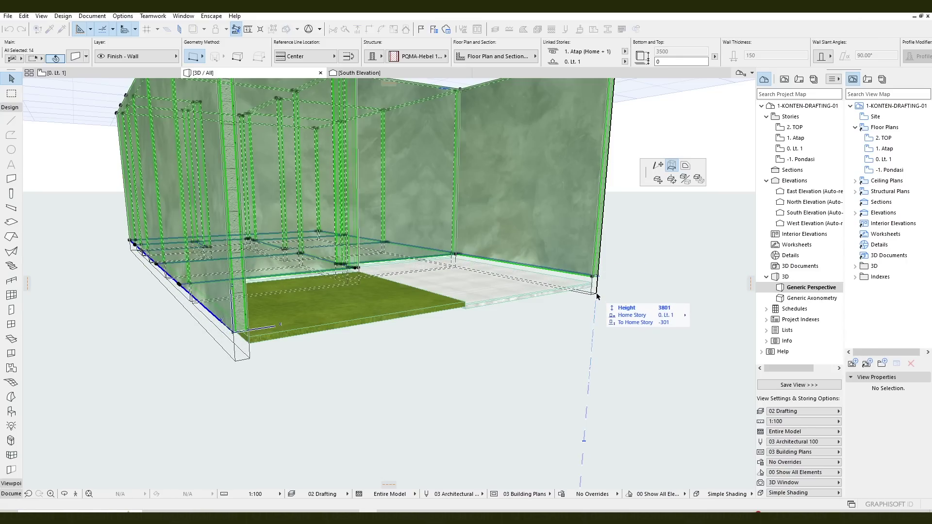
pyautogui.write('3')
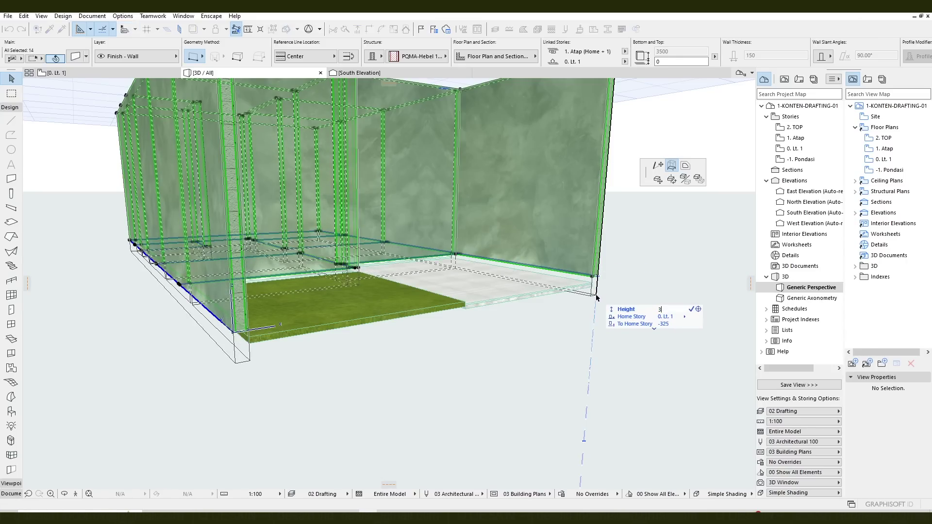
pyautogui.press('Return')
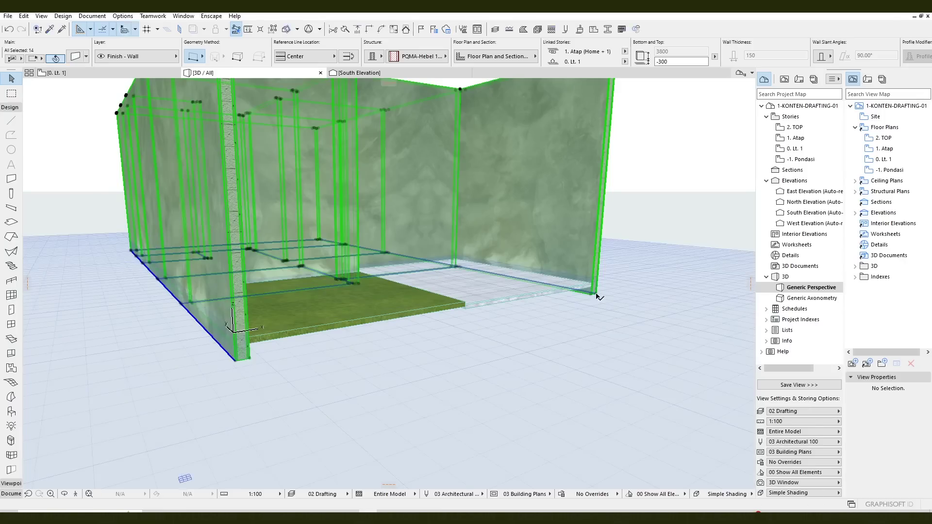
# - Inspect the stretched walls around the front garden and carport in 3D, and return to the 0. Lt. 1 floor plan
pyautogui.keyDown('shift'); pyautogui.moveTo(600, 298); pyautogui.dragTo(627, 318, button='middle'); pyautogui.keyUp('shift')
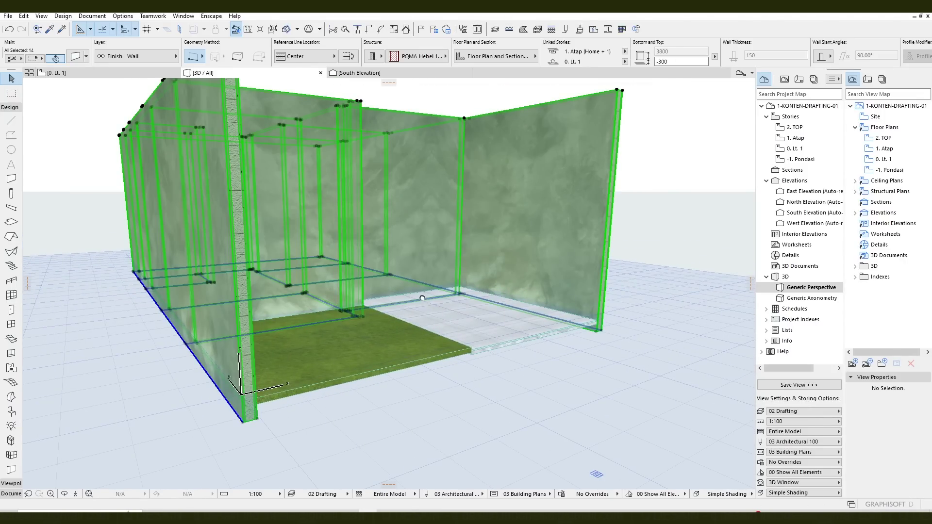
pyautogui.keyDown('shift'); pyautogui.moveTo(421, 298); pyautogui.dragTo(455, 316, button='middle'); pyautogui.keyUp('shift')
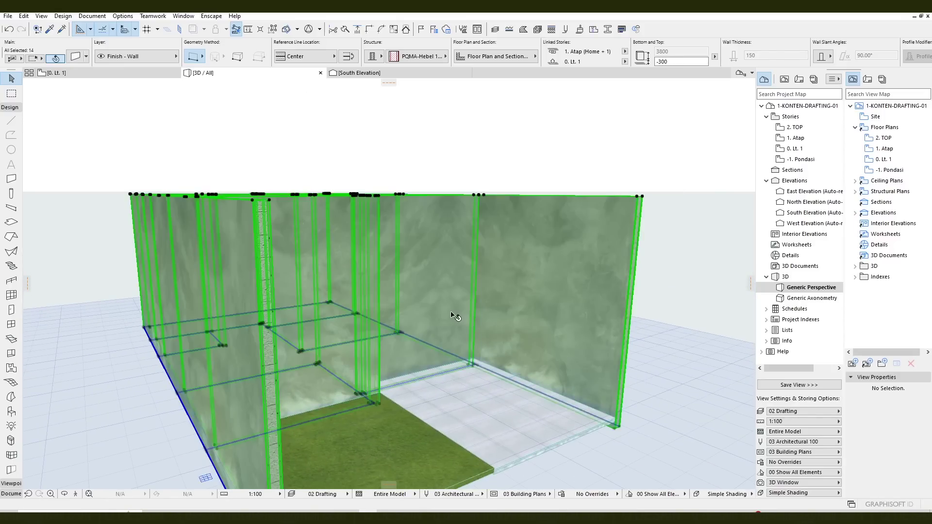
pyautogui.moveTo(387, 281)
pyautogui.keyDown('shift'); pyautogui.mouseDown(button='middle')
pyautogui.moveTo(391, 308)
pyautogui.moveTo(595, 233)
pyautogui.moveTo(302, 327)
pyautogui.moveTo(397, 336)
pyautogui.moveTo(359, 218)
pyautogui.moveTo(268, 390)
pyautogui.moveTo(194, 316)
pyautogui.moveTo(97, 271)
pyautogui.moveTo(385, 358)
pyautogui.moveTo(387, 283)
pyautogui.mouseUp(button='middle'); pyautogui.keyUp('shift')
pyautogui.press('Escape')
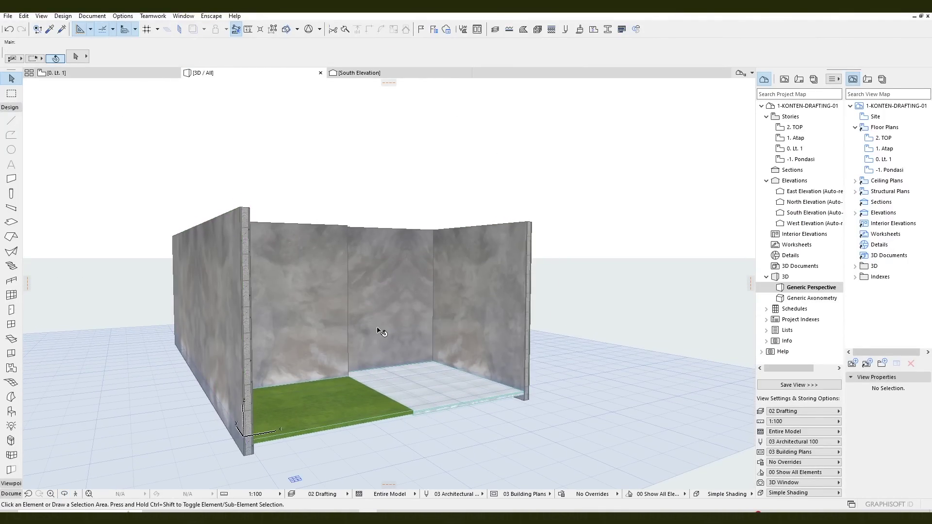
pyautogui.keyDown('shift'); pyautogui.moveTo(379, 331); pyautogui.dragTo(485, 310, button='middle'); pyautogui.keyUp('shift')
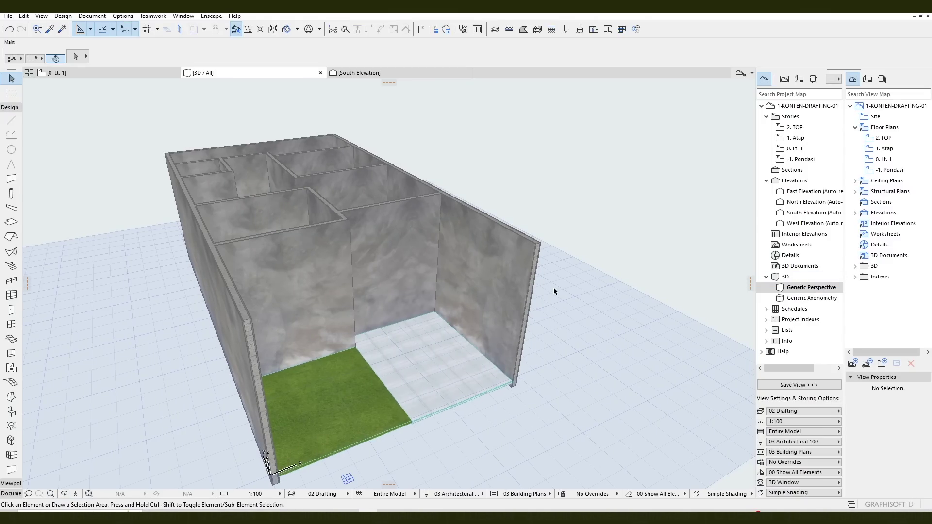
pyautogui.press('F2')
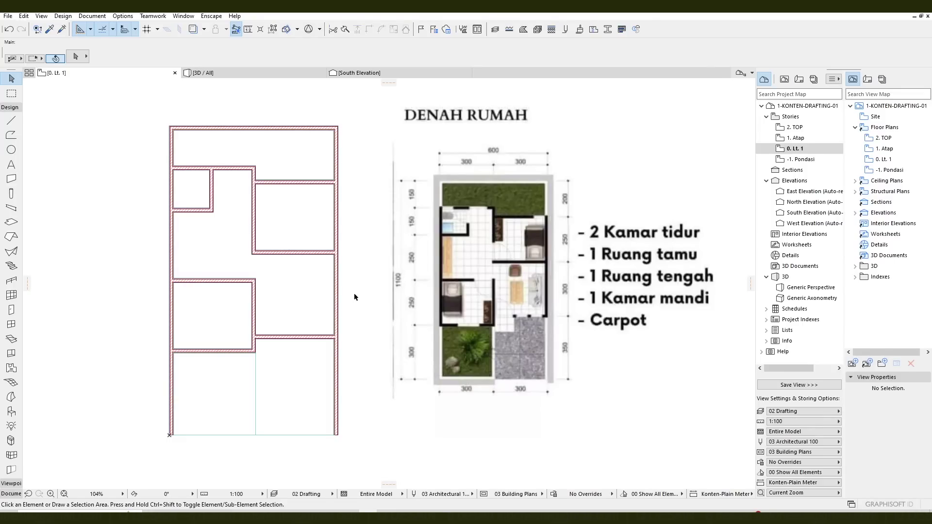
pyautogui.scroll(1, 520, 338)
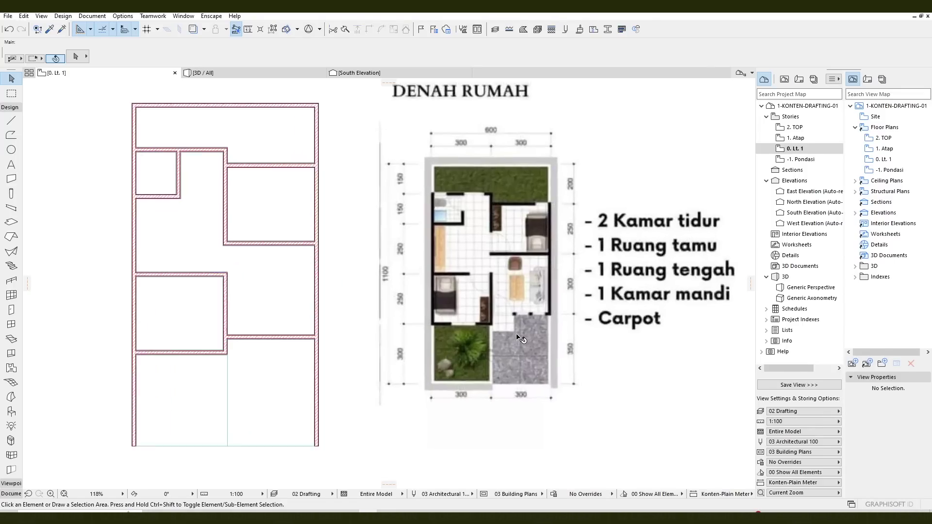
# - Open the default settings of Door 26 and set its sill height relative to story 0 to 0
pyautogui.scroll(3, 520, 339)
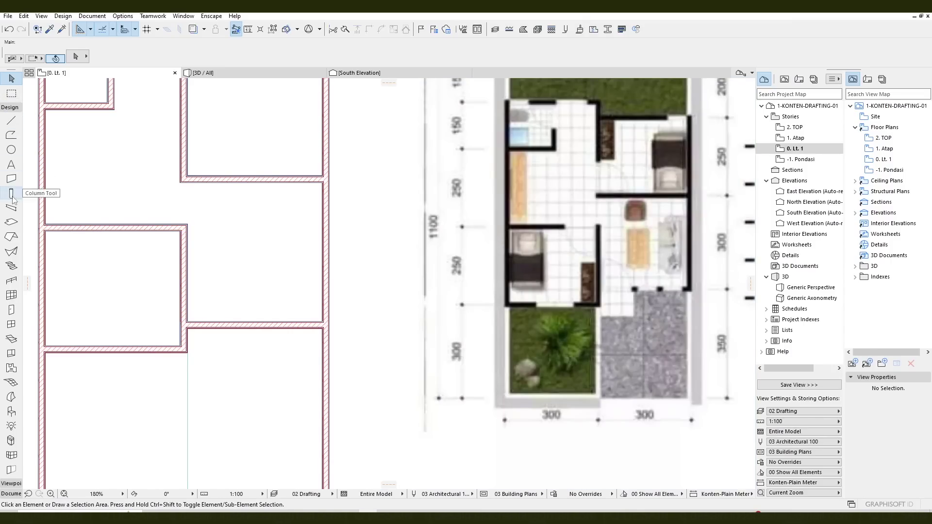
pyautogui.click(12, 310)
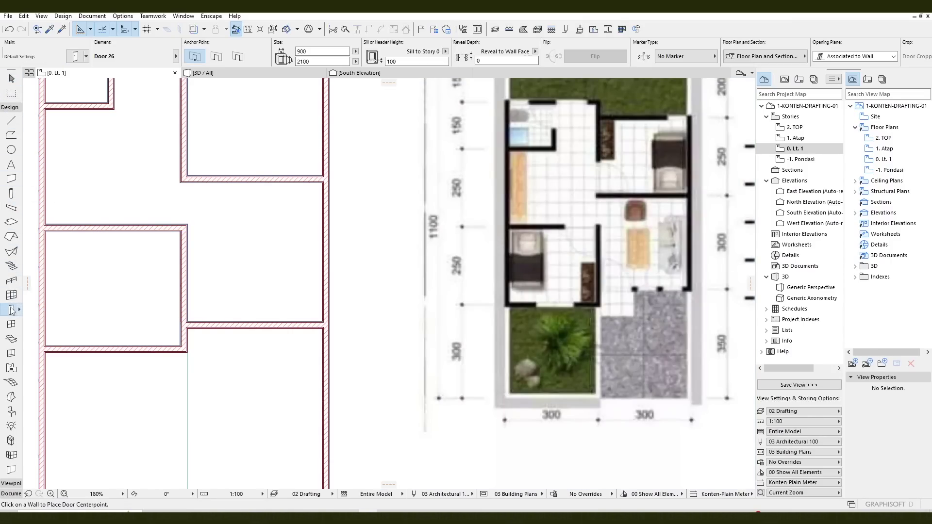
pyautogui.click(78, 60)
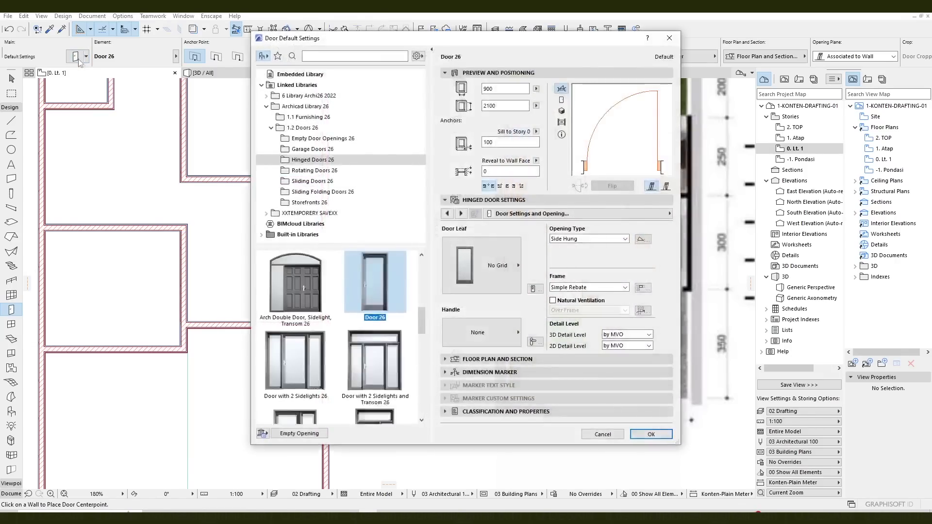
pyautogui.click(505, 89)
pyautogui.moveTo(505, 90); pyautogui.dragTo(483, 90)
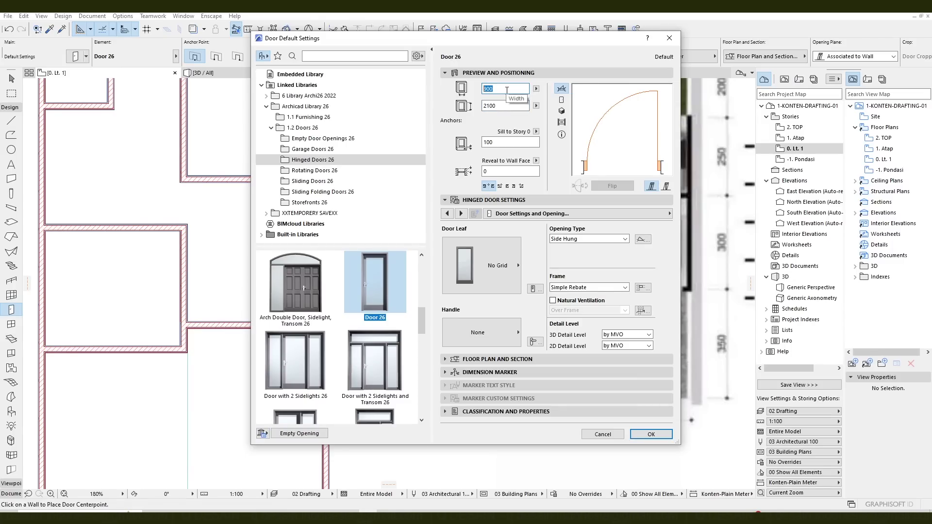
pyautogui.click(498, 105)
pyautogui.click(505, 143)
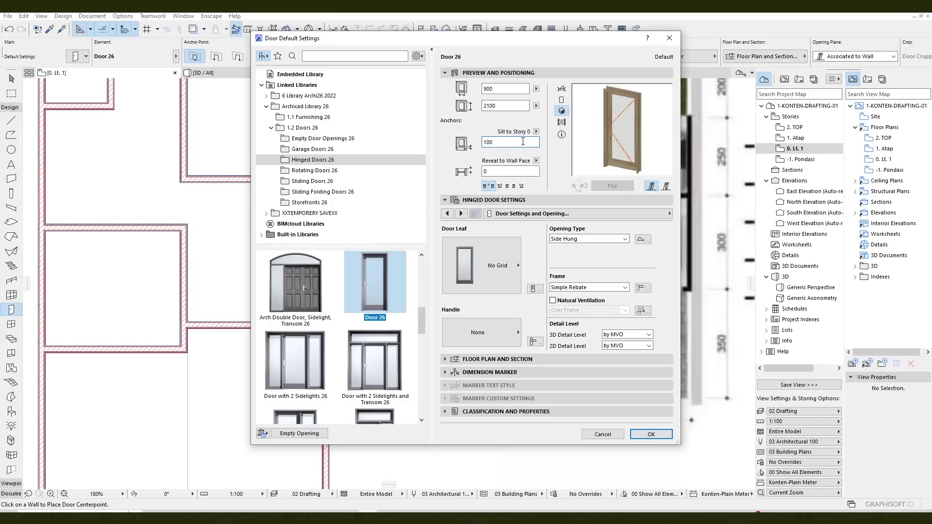
pyautogui.click(506, 141)
pyautogui.write('0')
# - Give the default door a Style 2 leaf and a Handle 2 handle
pyautogui.click(502, 217)
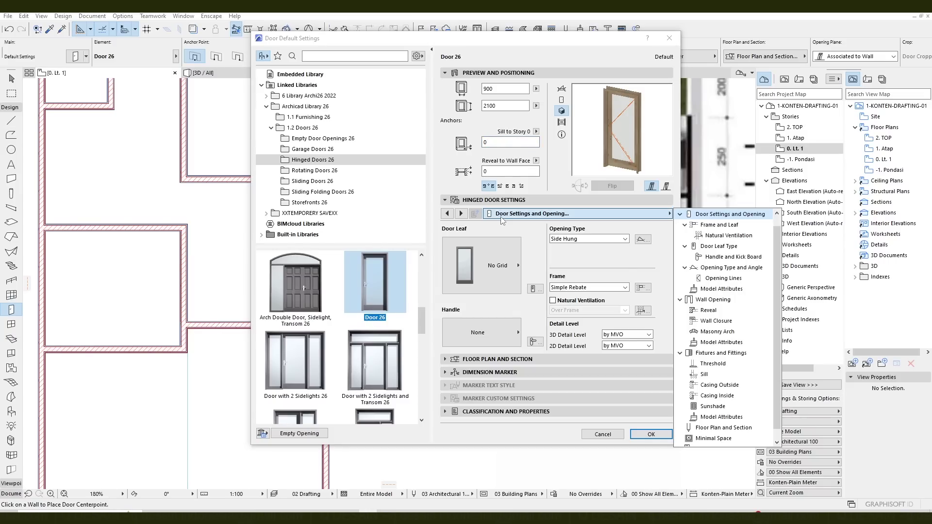
pyautogui.scroll(1, 741, 230)
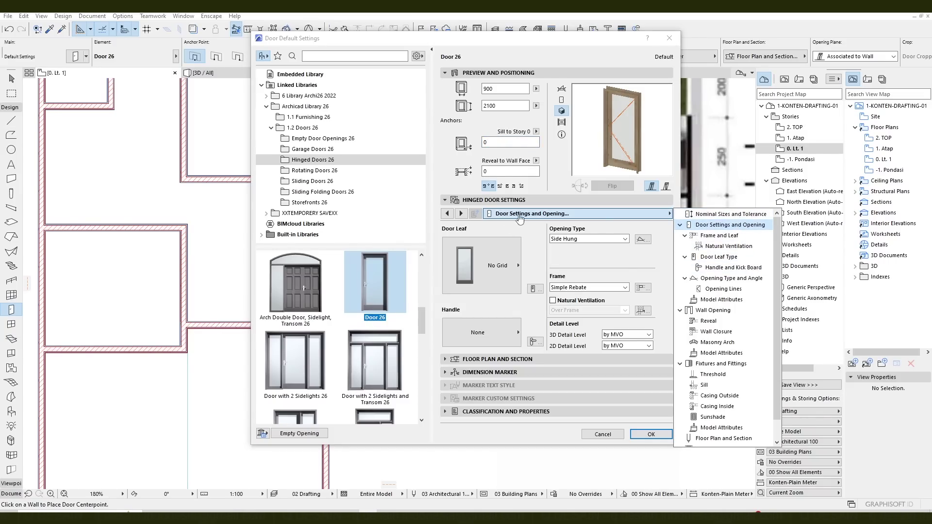
pyautogui.click(519, 217)
pyautogui.click(502, 264)
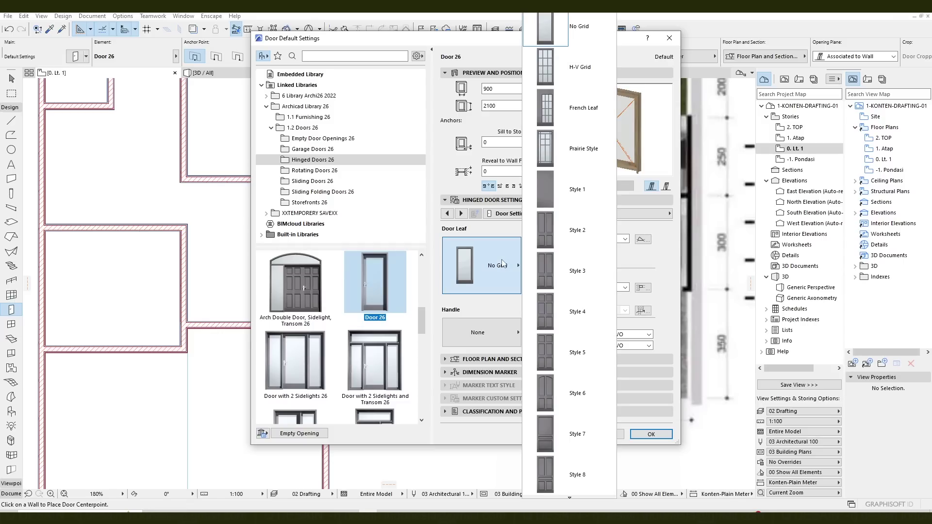
pyautogui.click(569, 235)
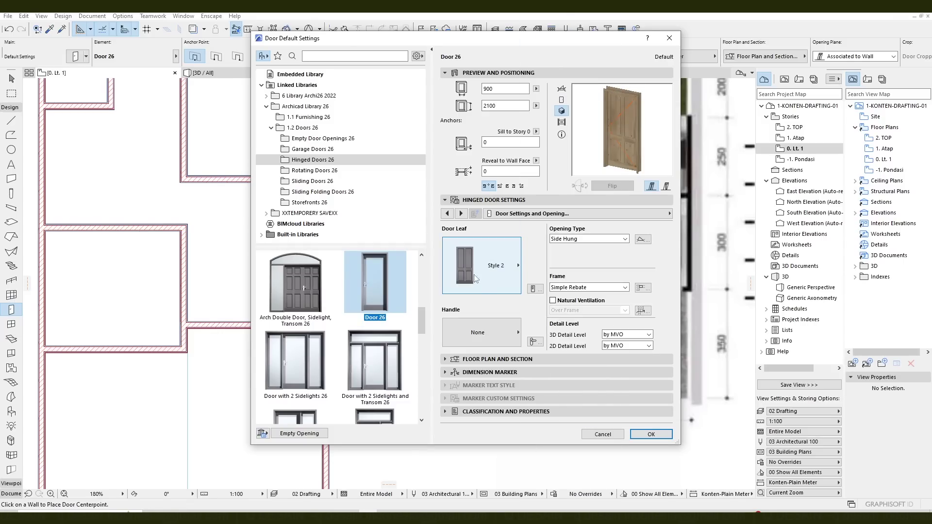
pyautogui.click(501, 338)
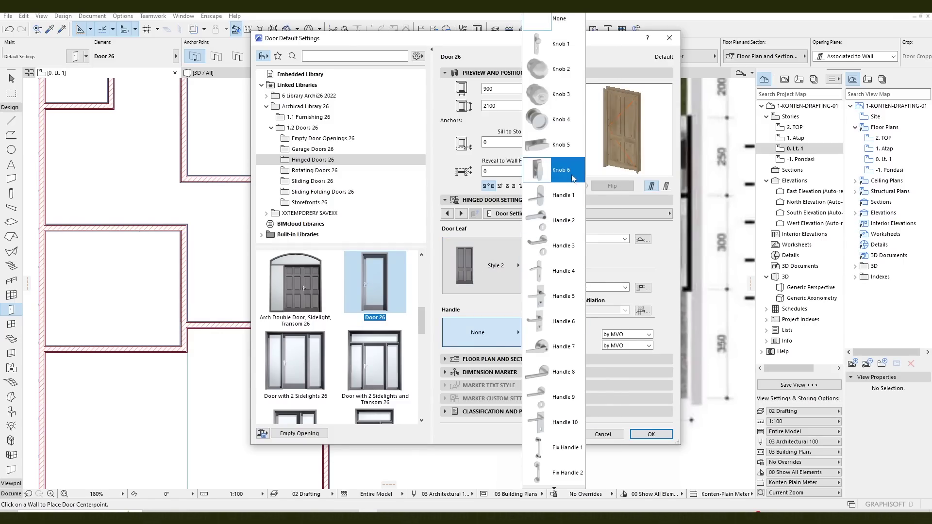
pyautogui.click(566, 218)
# - Try the Double Acting opening type in the door's plan preview and return it to Side Hung
pyautogui.click(579, 239)
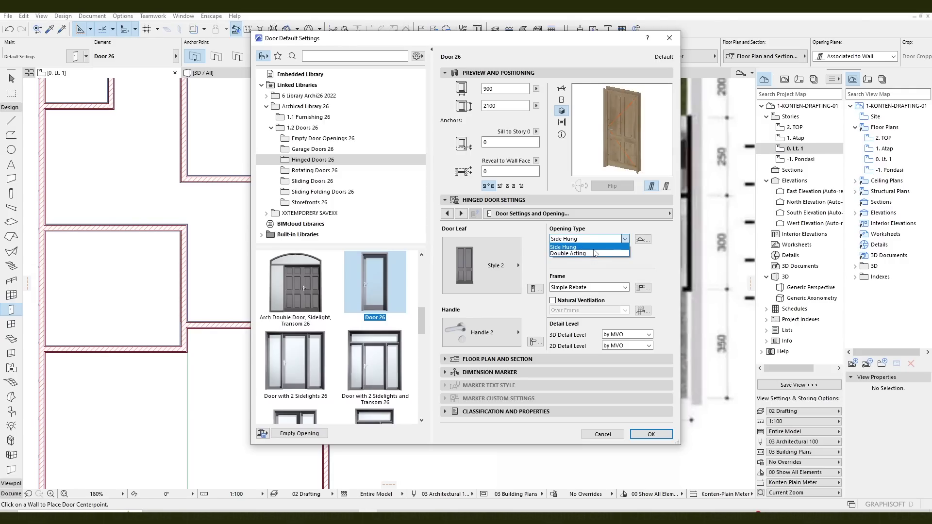
pyautogui.press('Escape')
pyautogui.click(562, 89)
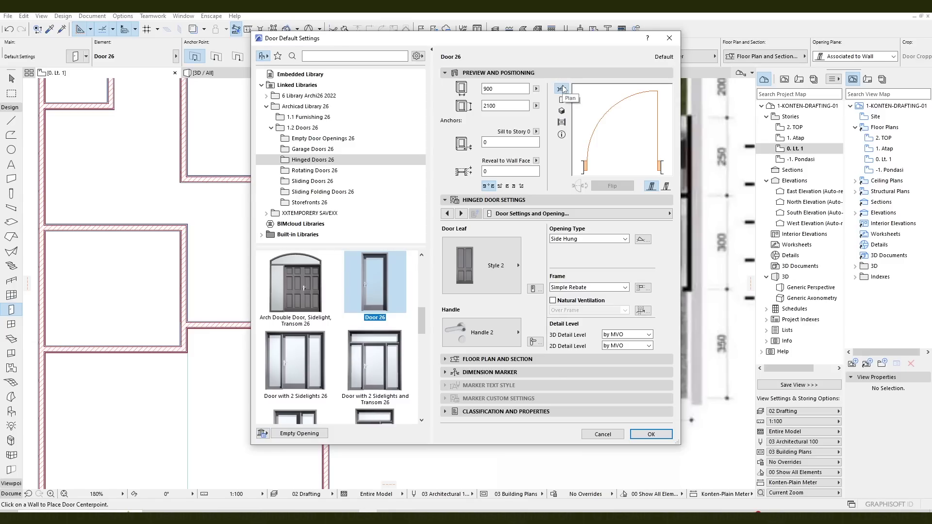
pyautogui.click(580, 239)
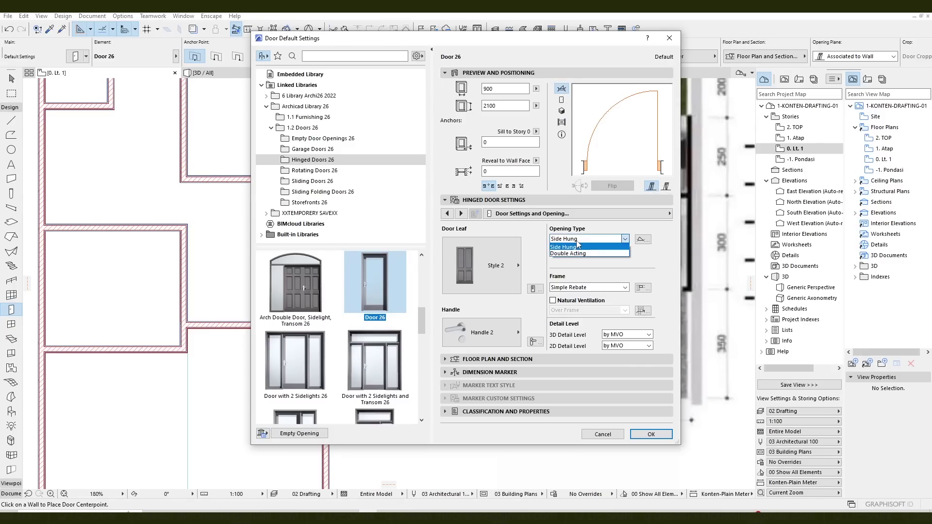
pyautogui.click(581, 254)
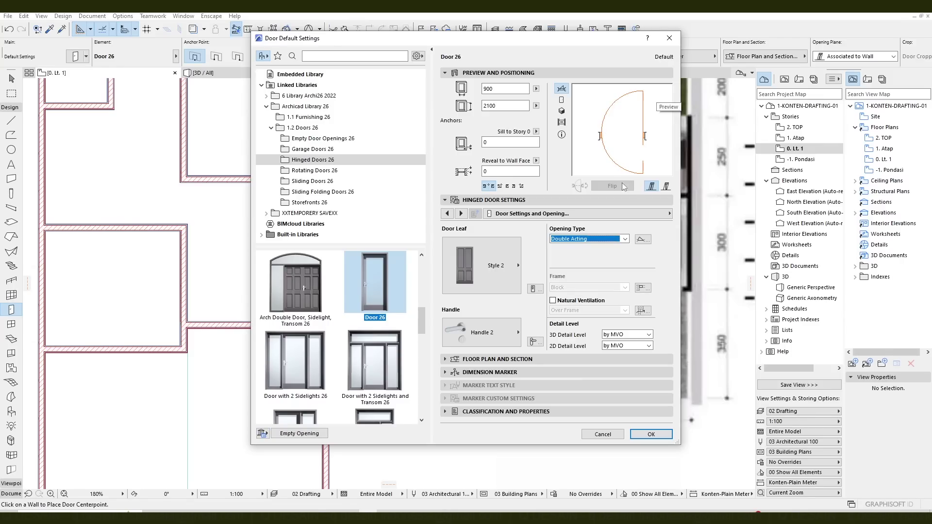
pyautogui.click(598, 238)
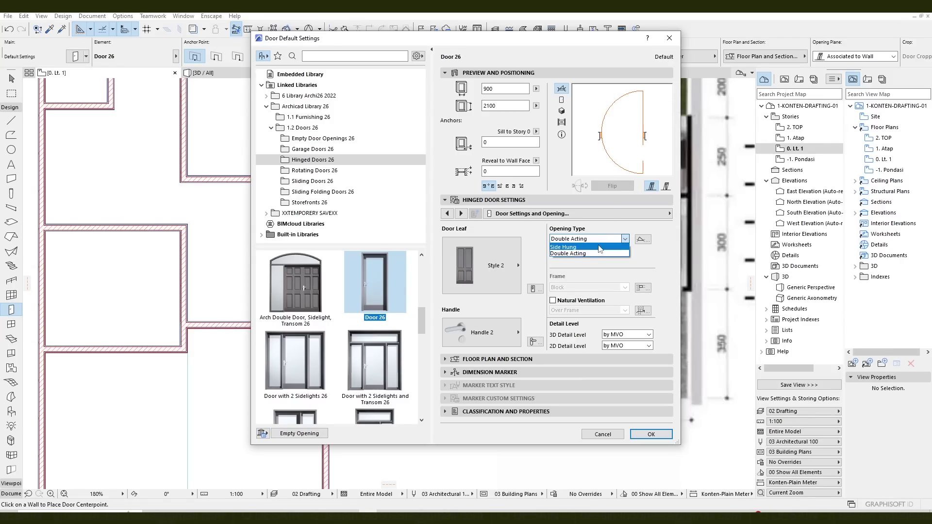
pyautogui.click(601, 250)
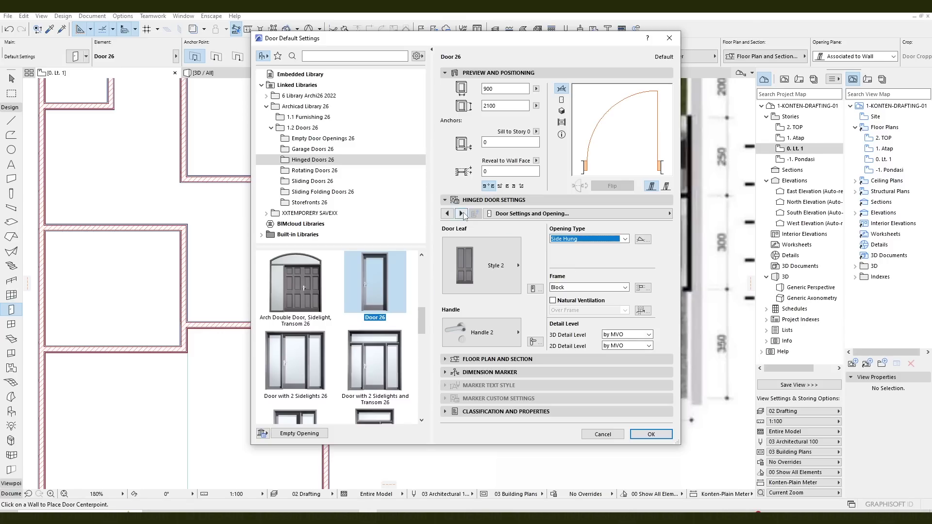
# - Review the hinged door options from frame and leaf through fixtures and fittings, plus the floor plan and section settings
pyautogui.click(461, 214)
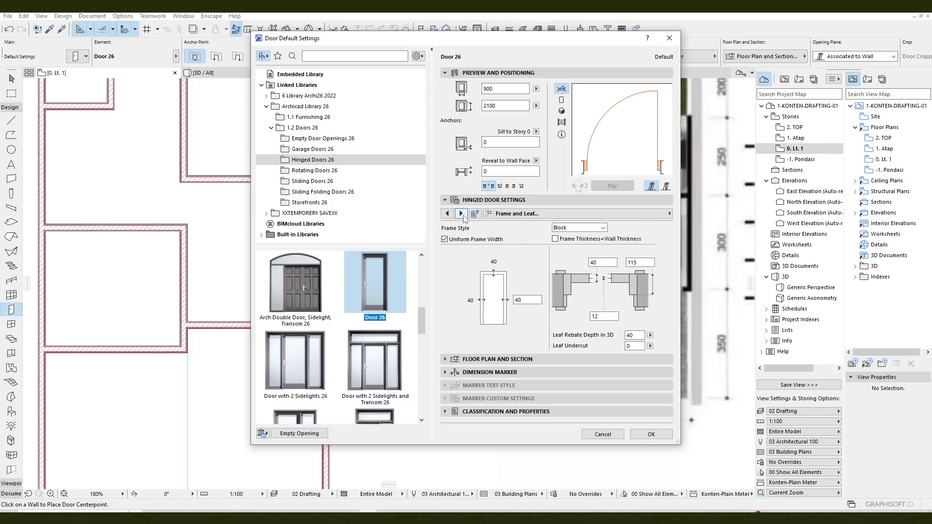
pyautogui.click(462, 213)
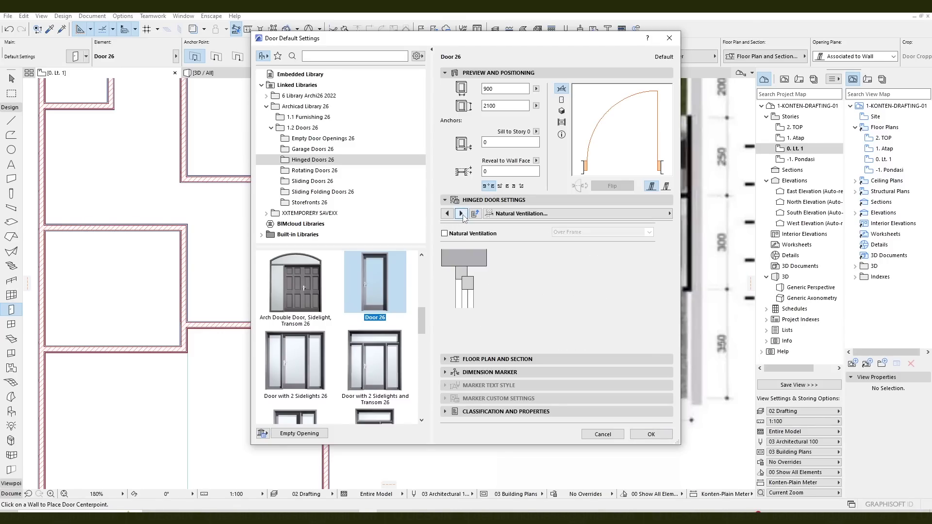
pyautogui.click(461, 214)
pyautogui.click(462, 214)
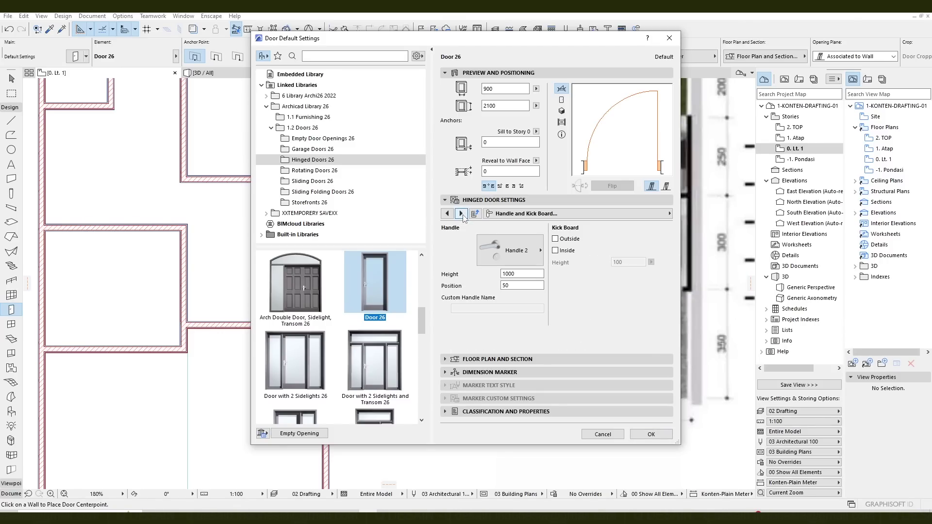
pyautogui.click(461, 214)
pyautogui.click(461, 213)
pyautogui.click(462, 214)
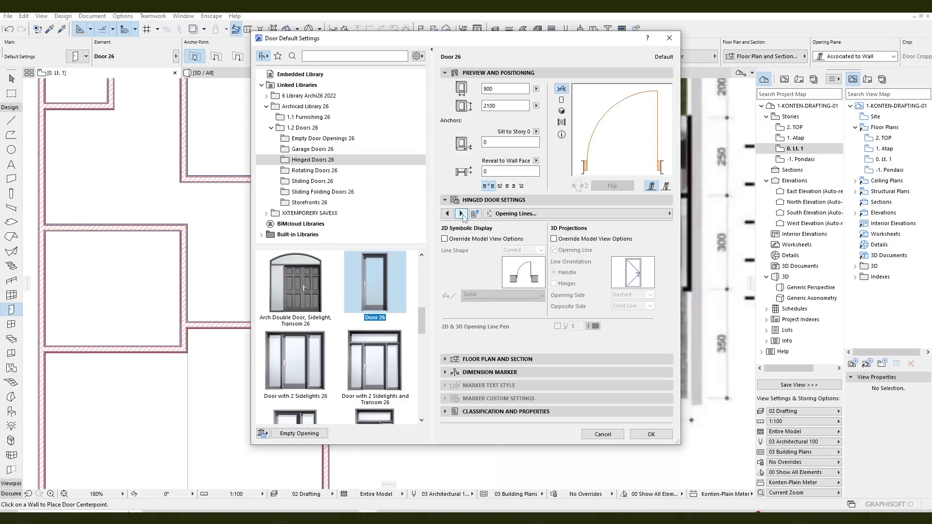
pyautogui.click(461, 213)
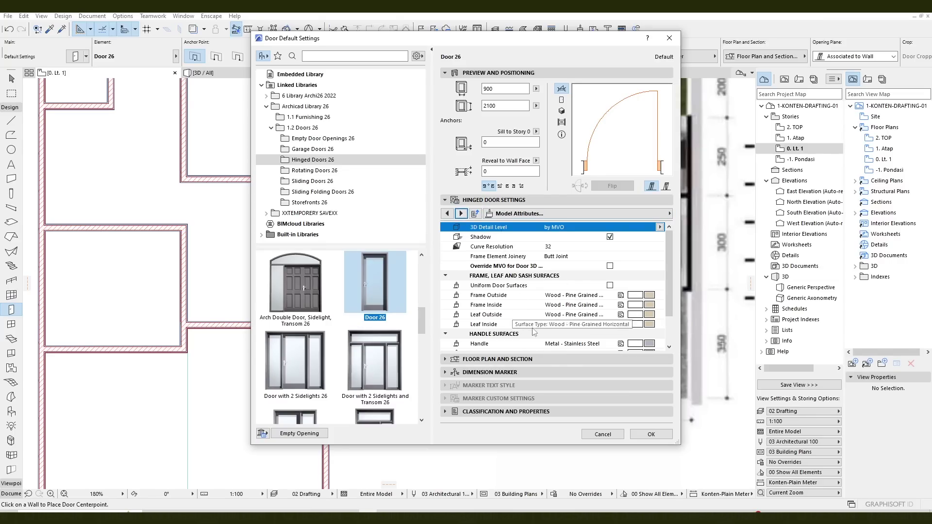
pyautogui.click(462, 213)
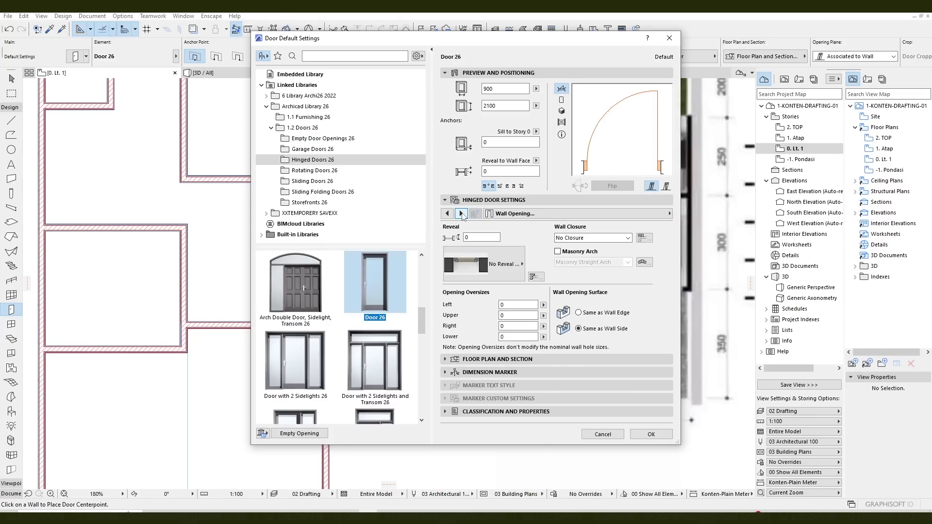
pyautogui.click(461, 213)
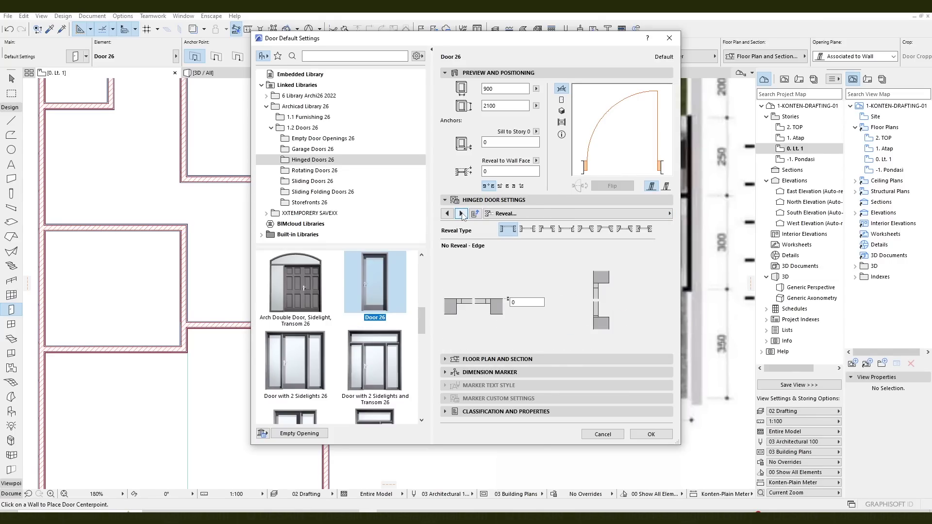
pyautogui.click(461, 214)
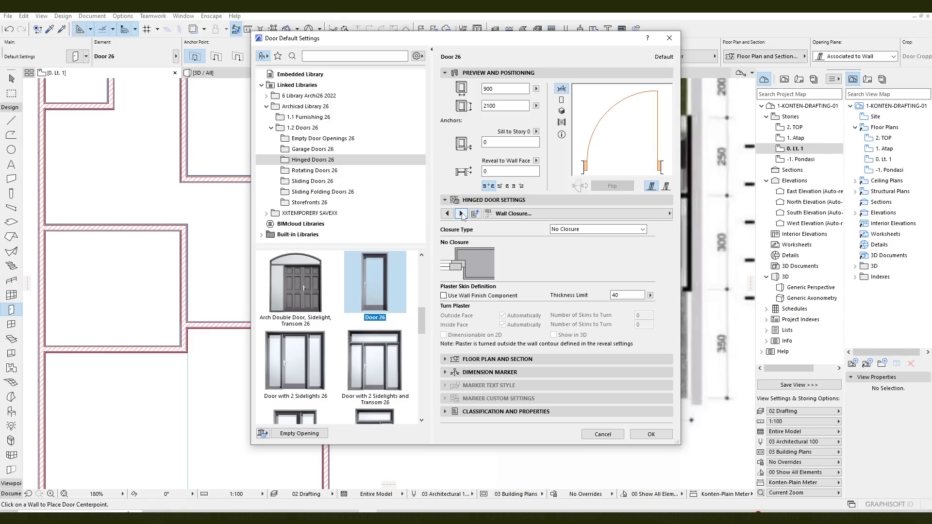
pyautogui.click(461, 214)
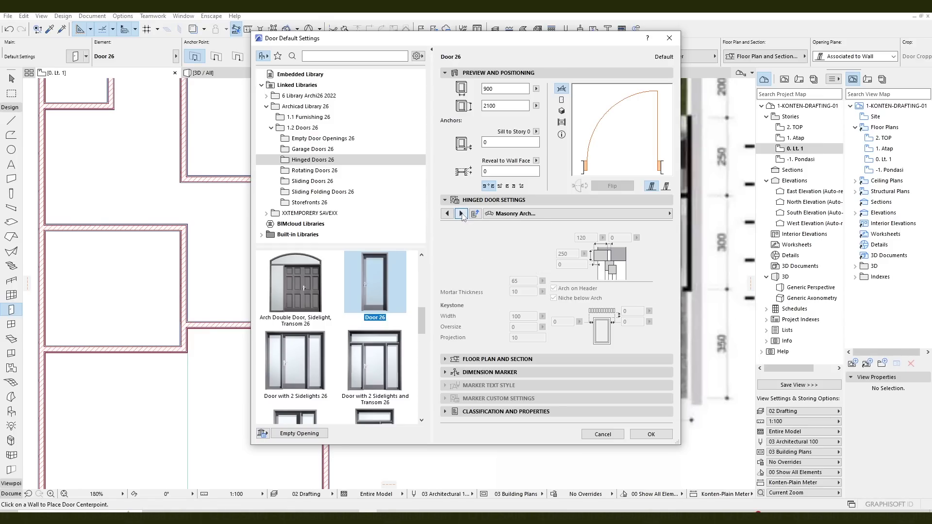
pyautogui.click(461, 213)
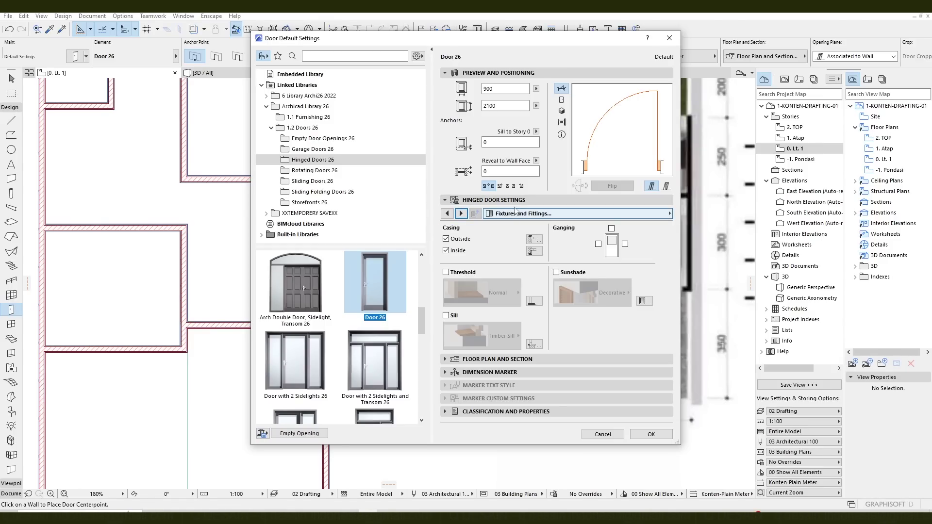
pyautogui.click(505, 200)
pyautogui.click(514, 213)
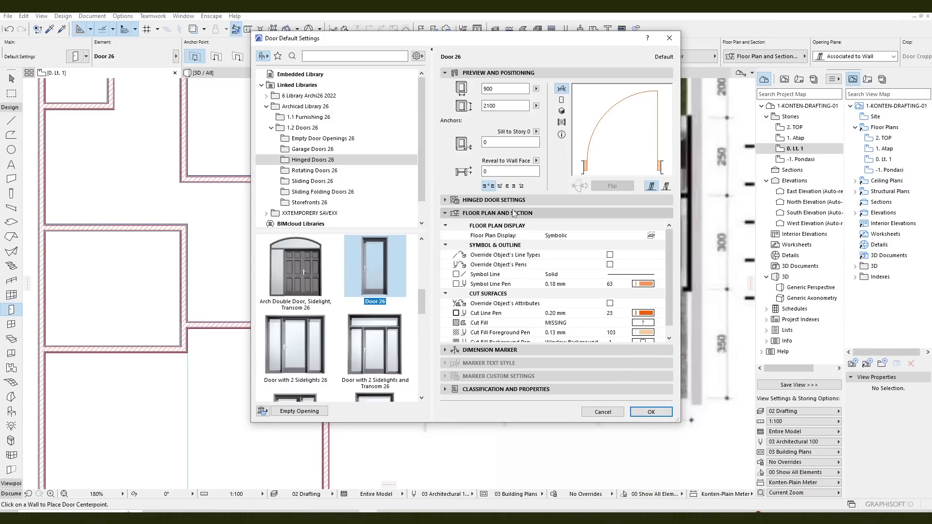
pyautogui.click(514, 214)
# - Assign D Marker 26 as the door's dimension marker, check its classification and ID, and accept the default settings
pyautogui.click(509, 227)
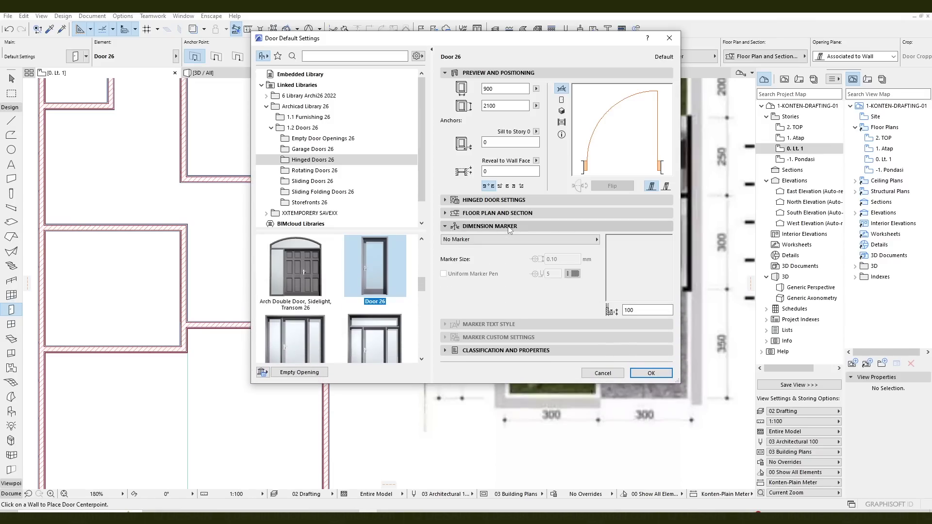
pyautogui.click(508, 240)
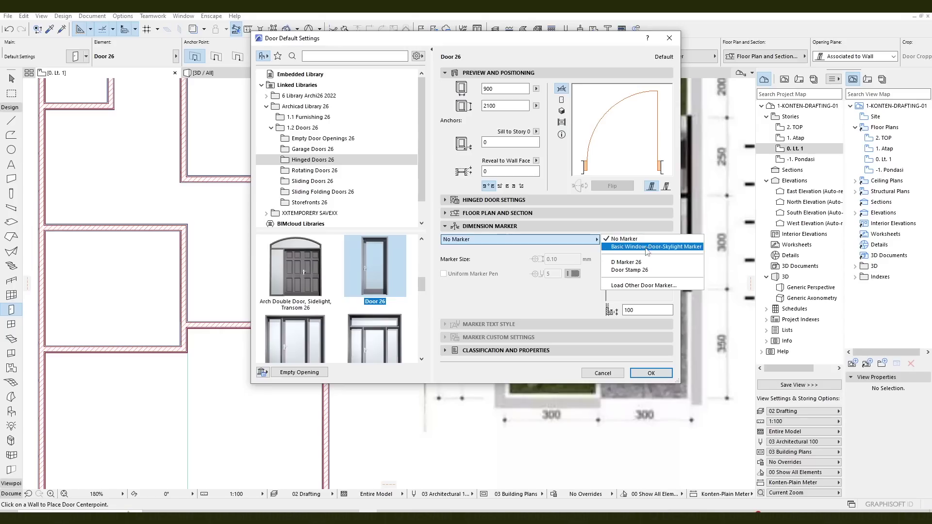
pyautogui.click(641, 262)
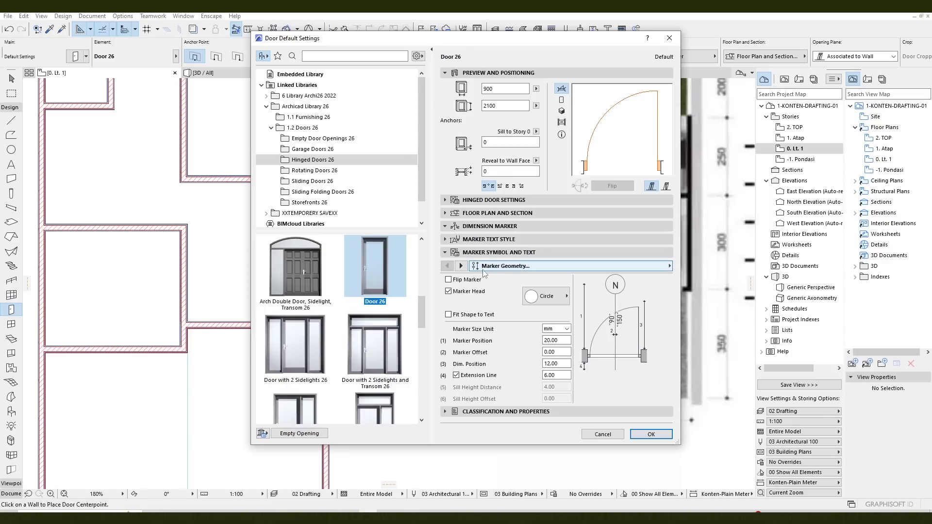
pyautogui.click(505, 412)
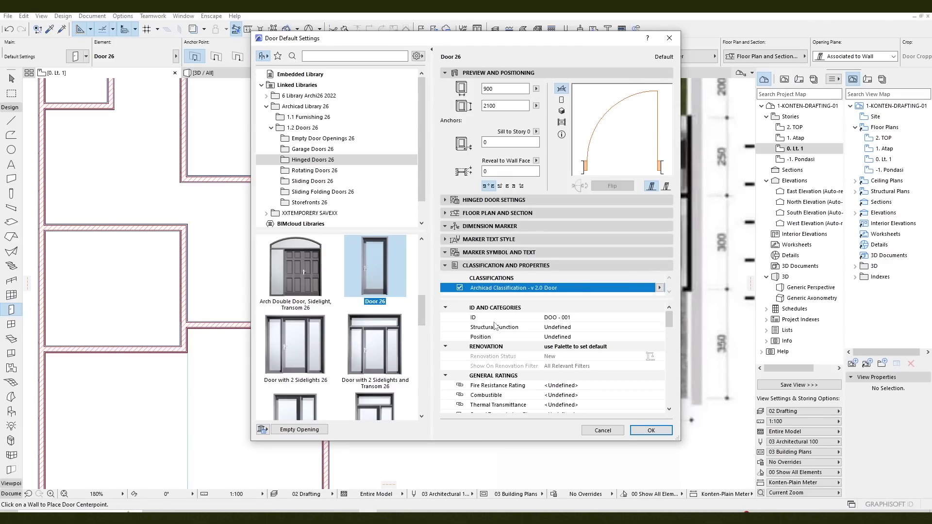
pyautogui.click(646, 430)
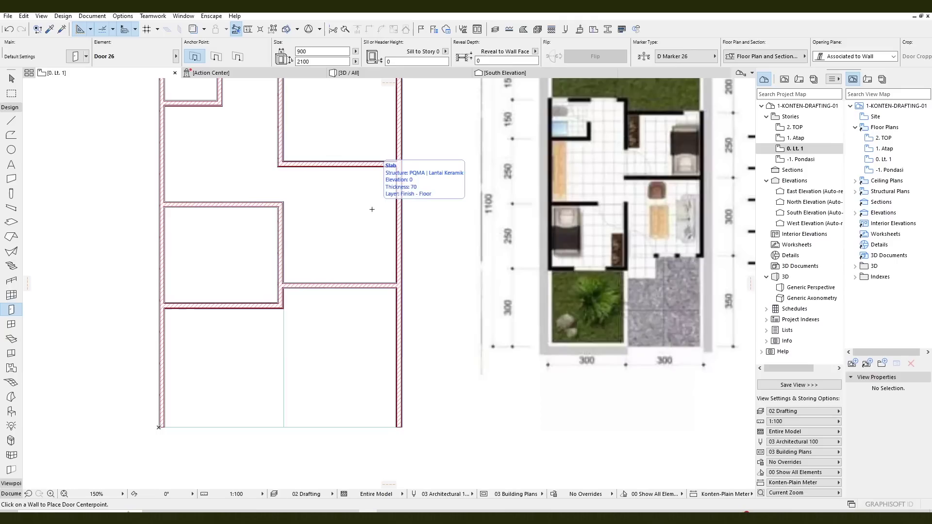
# - Place the door in the wall between the living room and carport, near its inner corner, opening into the living room
pyautogui.scroll(4, 368, 273)
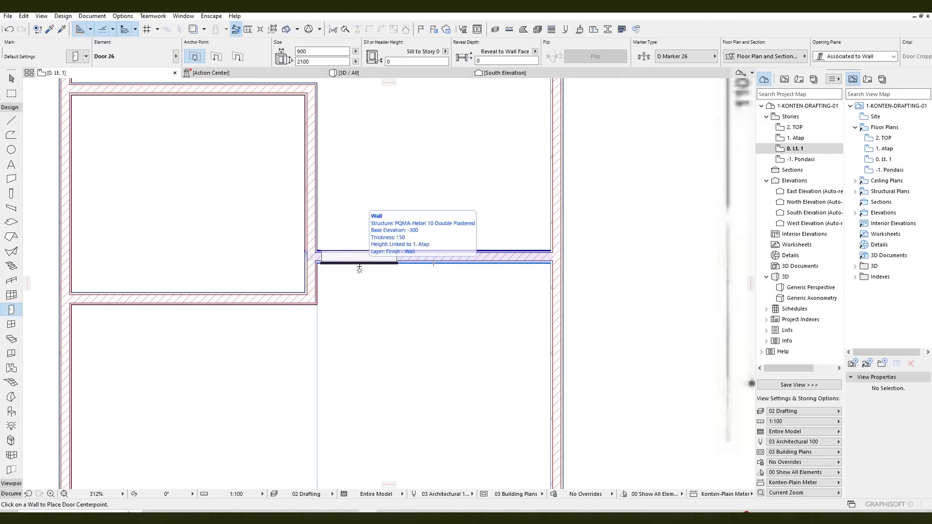
pyautogui.click(359, 267)
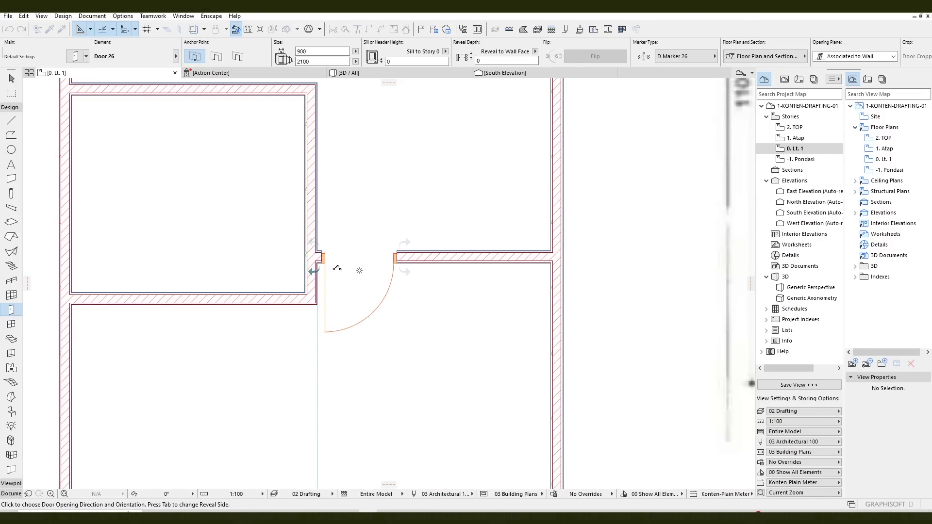
pyautogui.click(323, 220)
pyautogui.scroll(-3, 385, 233)
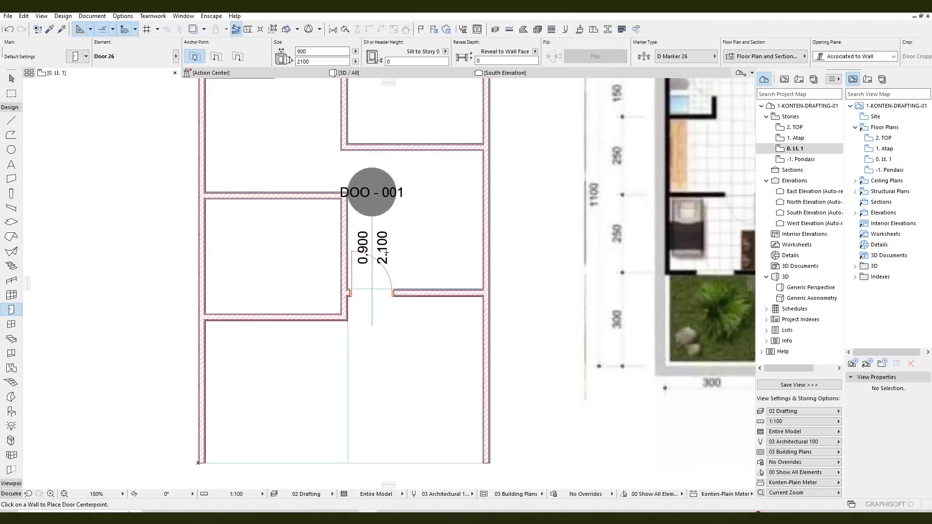
# - Set the marker type of the door between the living room and carport to No Marker
pyautogui.scroll(2, 384, 198)
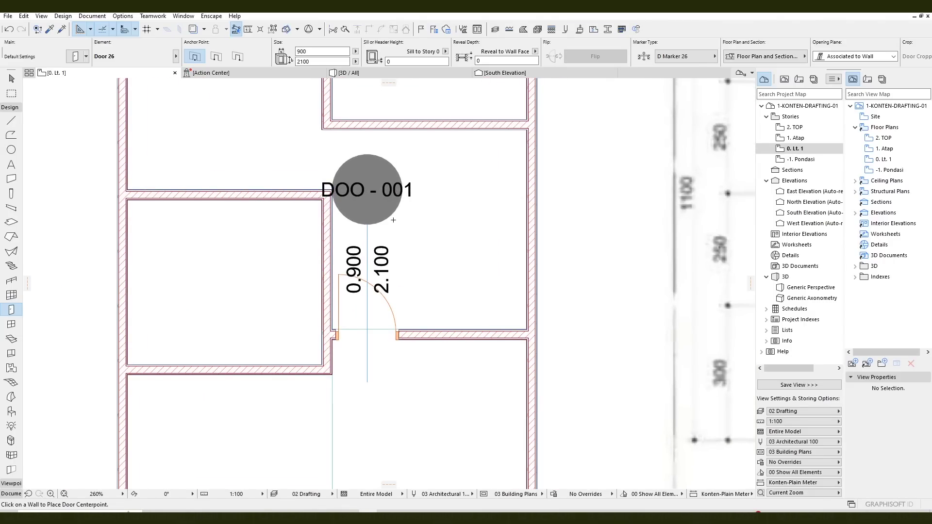
pyautogui.scroll(-2, 393, 220)
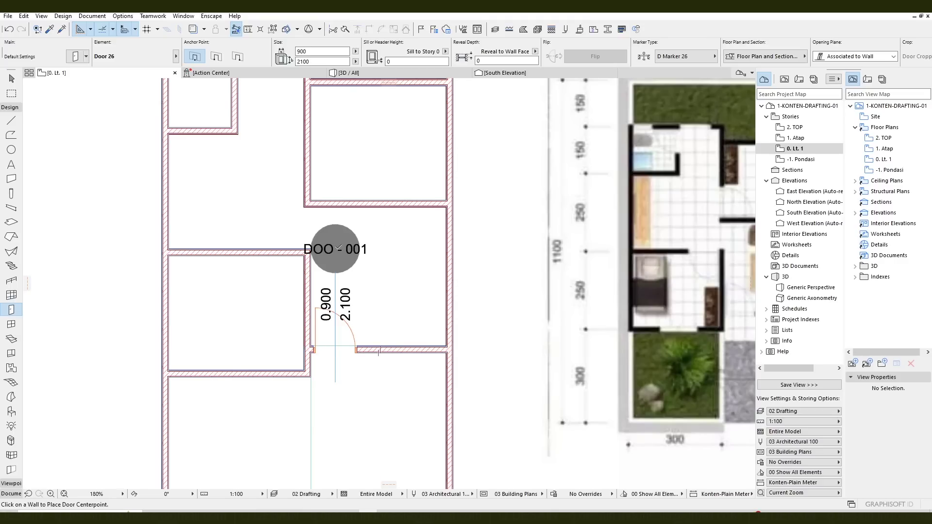
pyautogui.press('Escape')
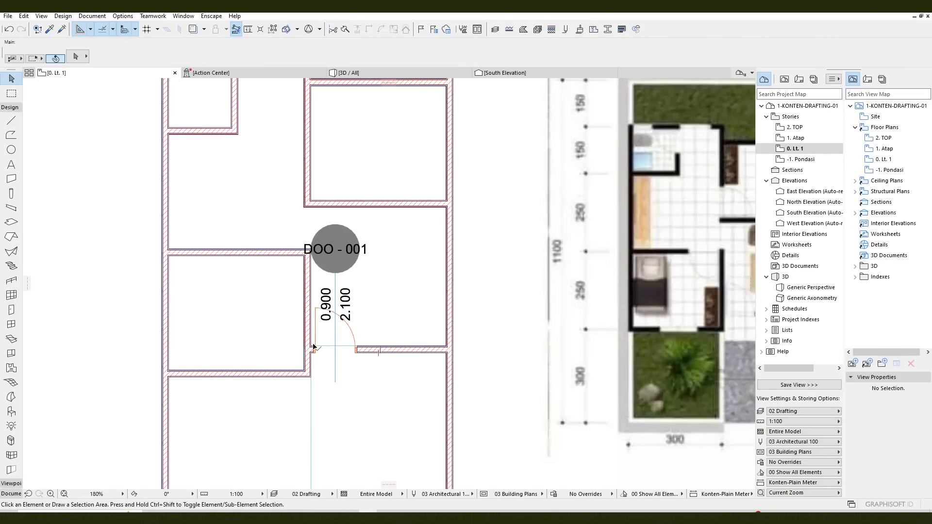
pyautogui.click(314, 347)
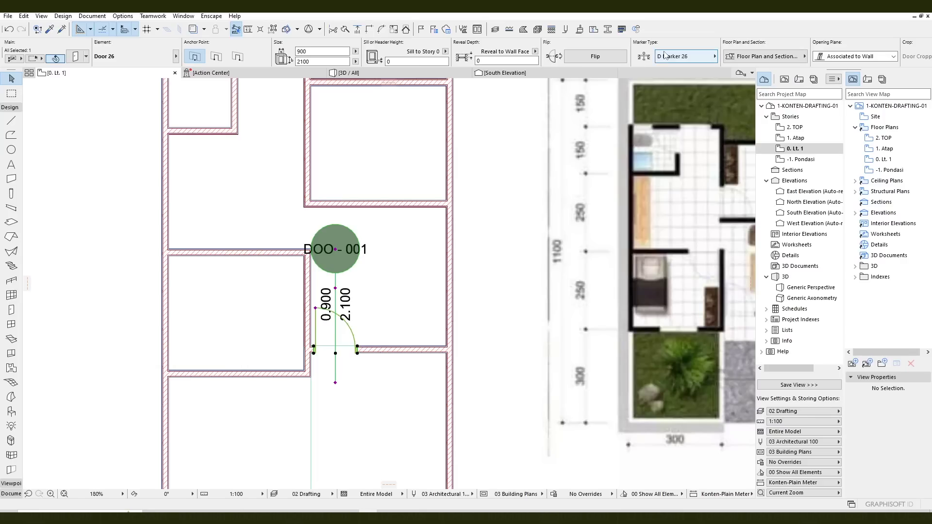
pyautogui.click(682, 57)
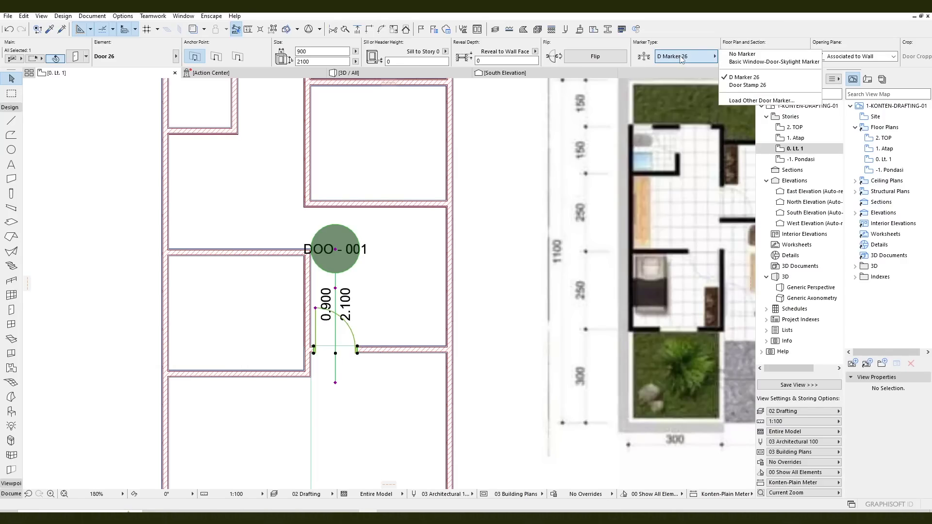
pyautogui.click(760, 55)
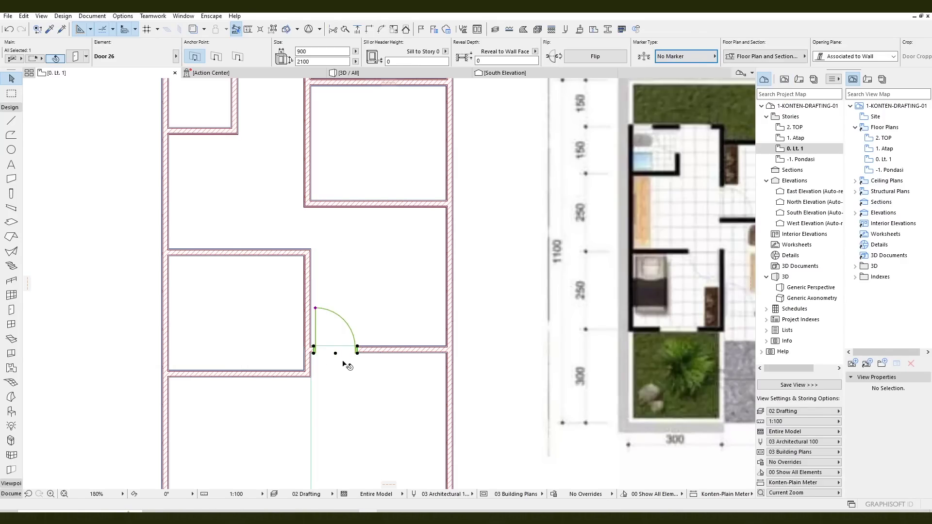
pyautogui.moveTo(374, 272); pyautogui.dragTo(352, 336, button='middle')
pyautogui.click(352, 337)
# - Check the door positions on the reference plan and pick up the living room door's parameters as the new door defaults
pyautogui.moveTo(358, 381); pyautogui.dragTo(273, 329, button='middle')
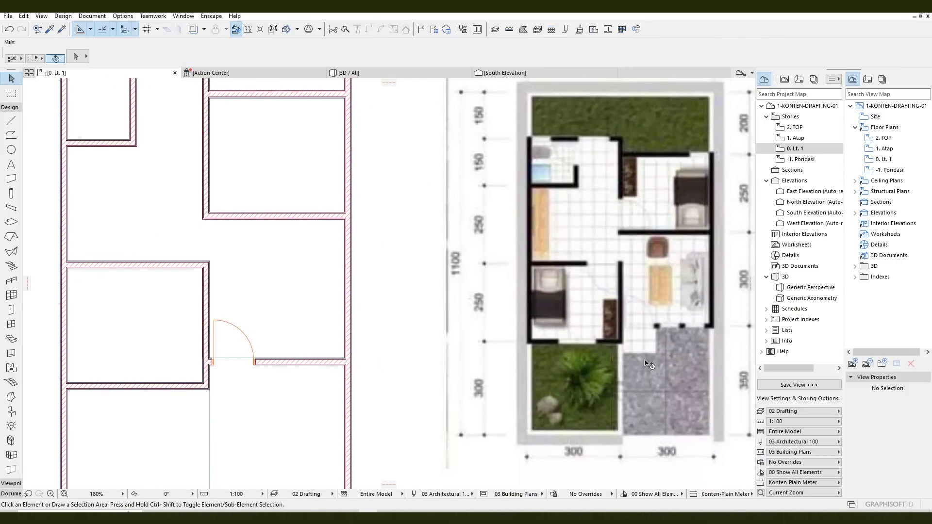
pyautogui.moveTo(607, 272); pyautogui.dragTo(605, 295, button='middle')
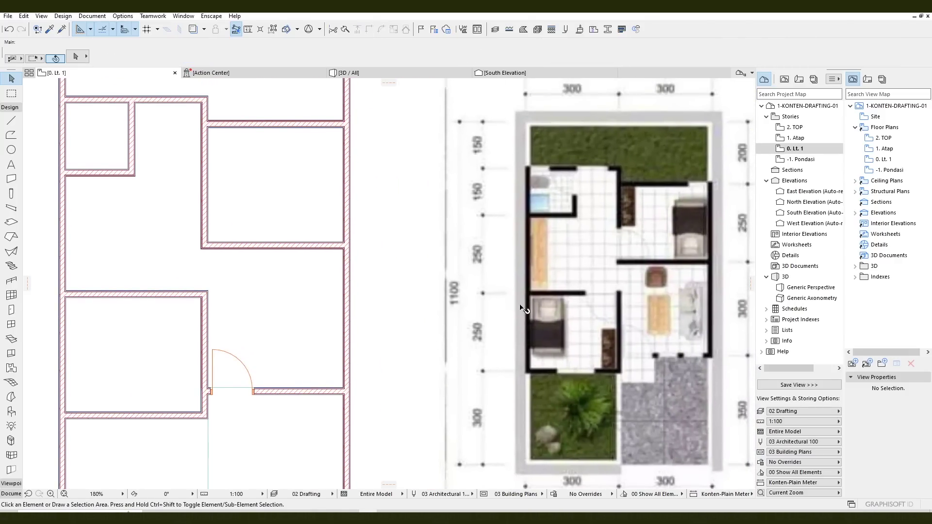
pyautogui.scroll(2, 363, 272)
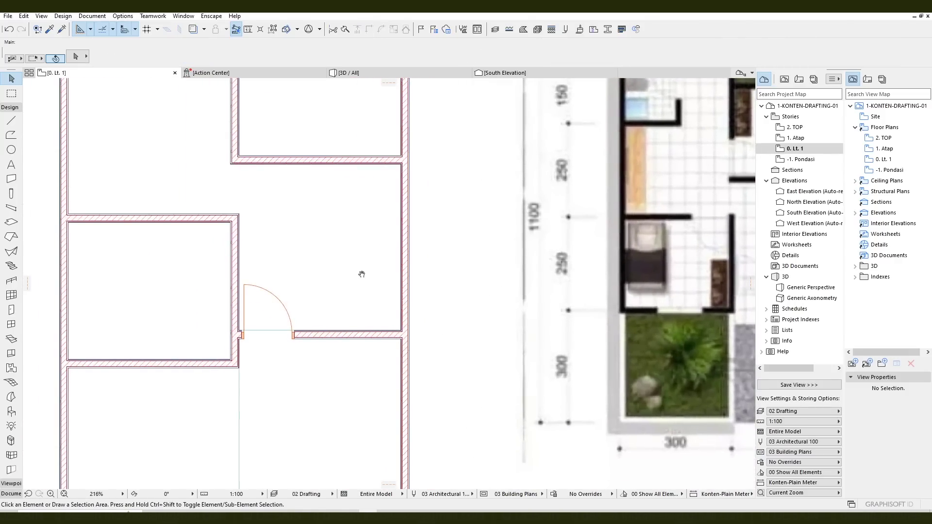
pyautogui.click(249, 290)
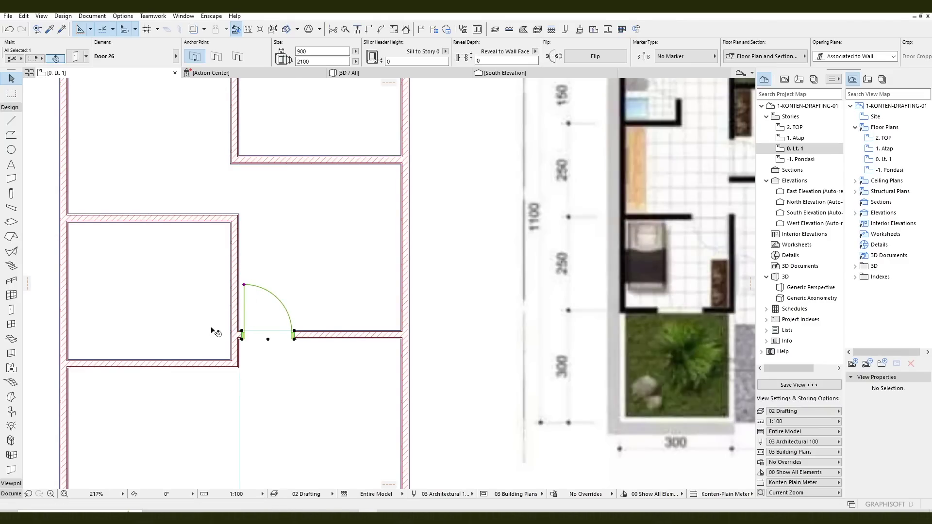
pyautogui.click(252, 335)
pyautogui.moveTo(264, 322); pyautogui.dragTo(270, 312, button='middle')
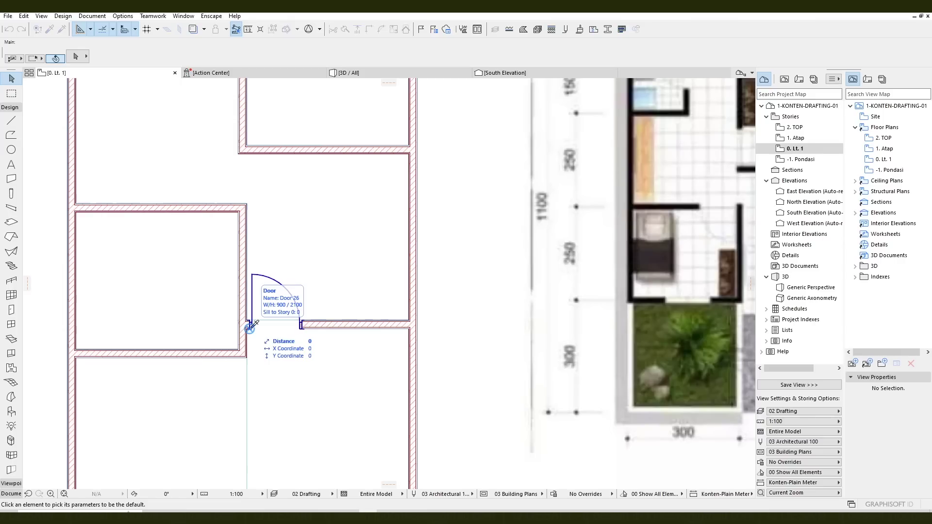
pyautogui.keyDown('alt'); pyautogui.click(251, 326); pyautogui.keyUp('alt')
# - Place a 900 by 2100 door in the front bedroom's rear wall near its inner corner, opening into the bedroom
pyautogui.scroll(1, 166, 223)
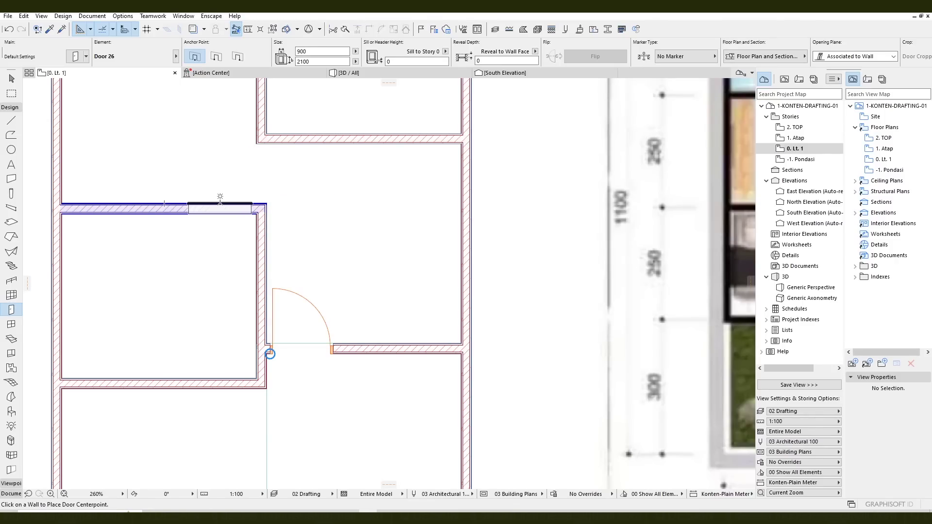
pyautogui.scroll(-2, 219, 203)
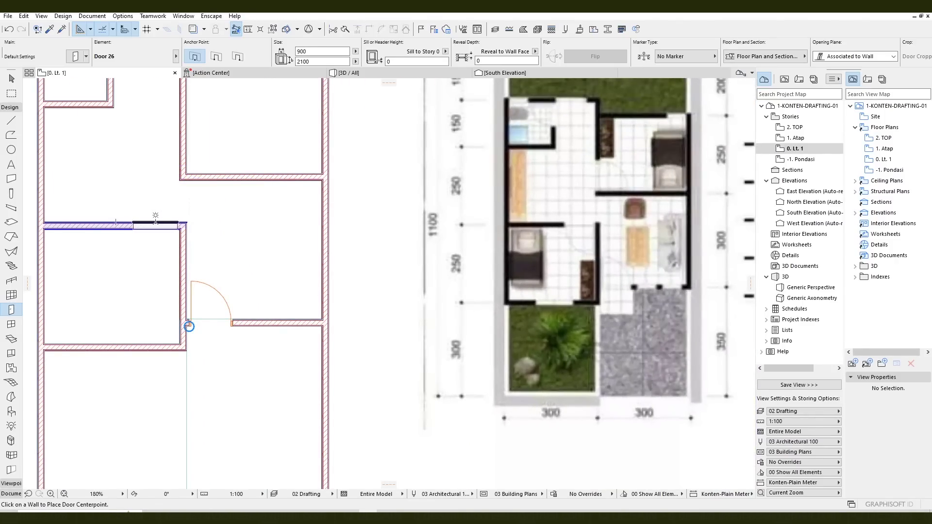
pyautogui.click(156, 223)
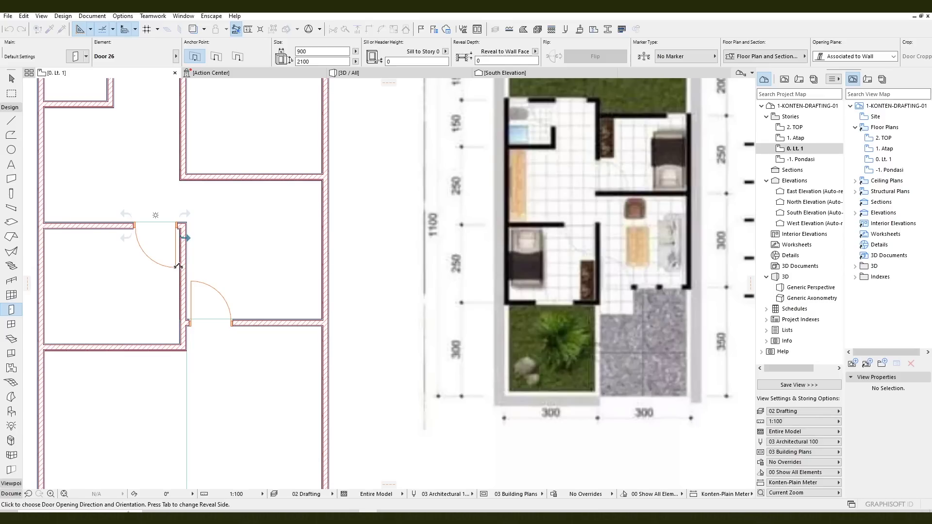
pyautogui.click(182, 257)
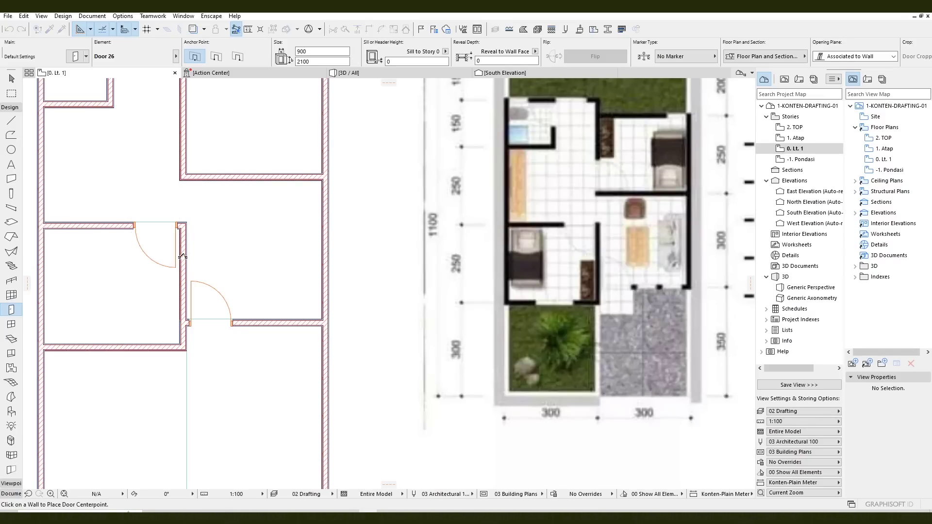
# - Place a 900 by 2100 door in the rear bedroom's side wall near the living room corner, opening into the bedroom
pyautogui.moveTo(221, 206); pyautogui.dragTo(240, 311, button='middle')
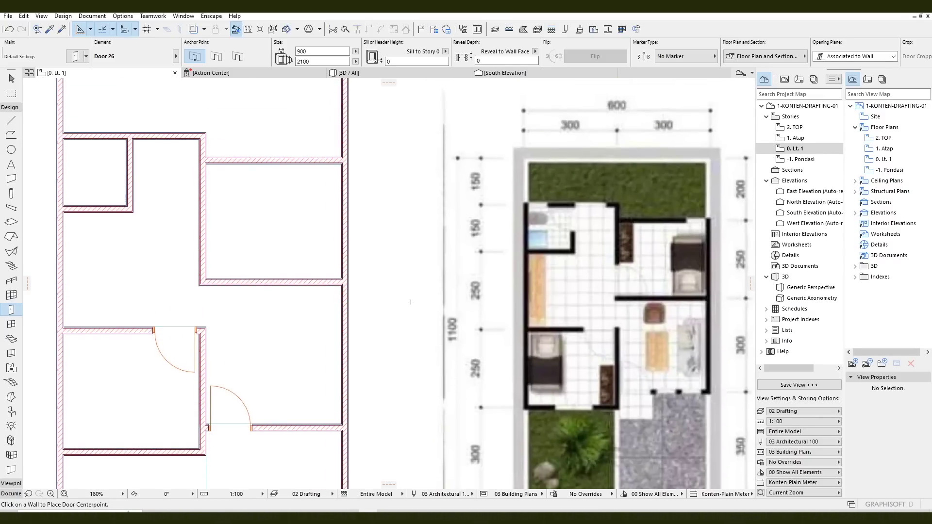
pyautogui.click(199, 257)
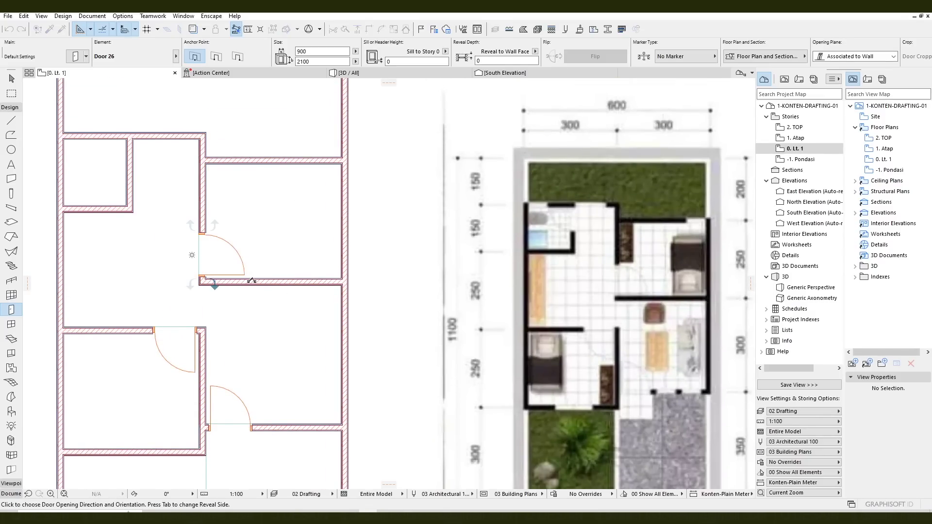
pyautogui.click(256, 283)
# - Place a door in the bathroom's short side wall near the rear wall, opening into the bathroom
pyautogui.moveTo(164, 183); pyautogui.dragTo(245, 196, button='middle')
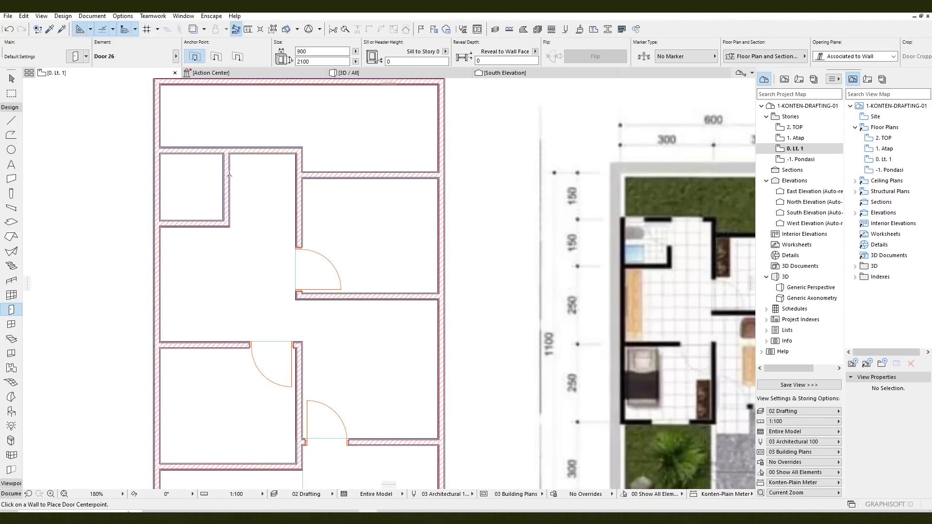
pyautogui.click(231, 179)
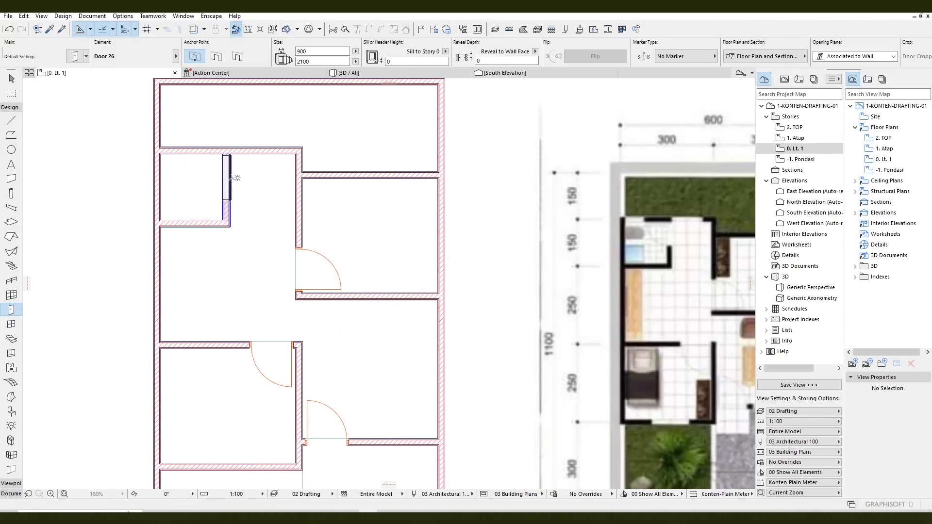
pyautogui.click(195, 153)
# - Set the bathroom door's width to 700
pyautogui.scroll(2, 205, 180)
pyautogui.moveTo(212, 184); pyautogui.dragTo(184, 231, button='middle')
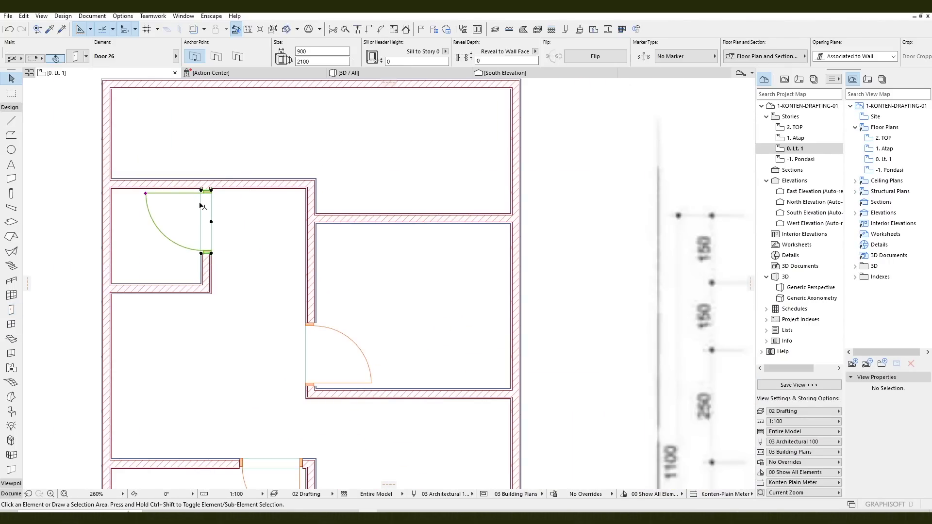
pyautogui.click(150, 199)
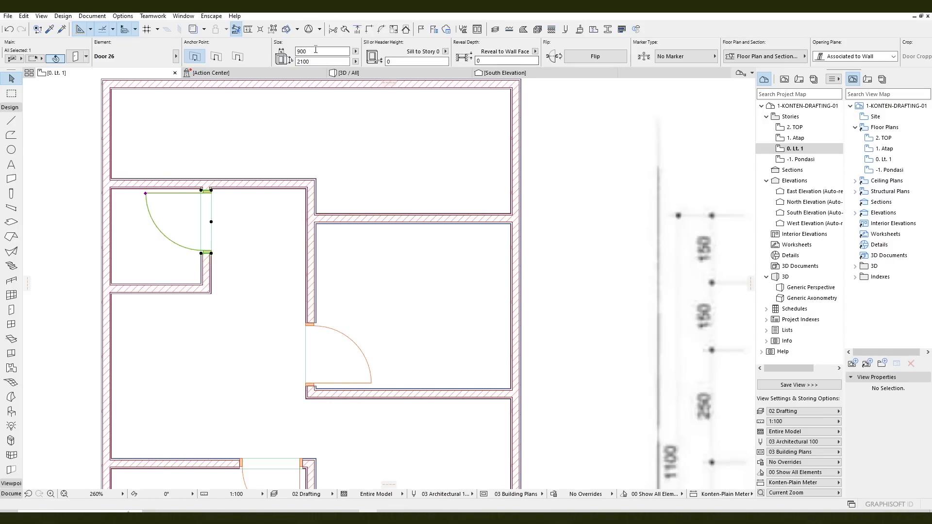
pyautogui.click(315, 51)
pyautogui.write('700')
pyautogui.press('Return')
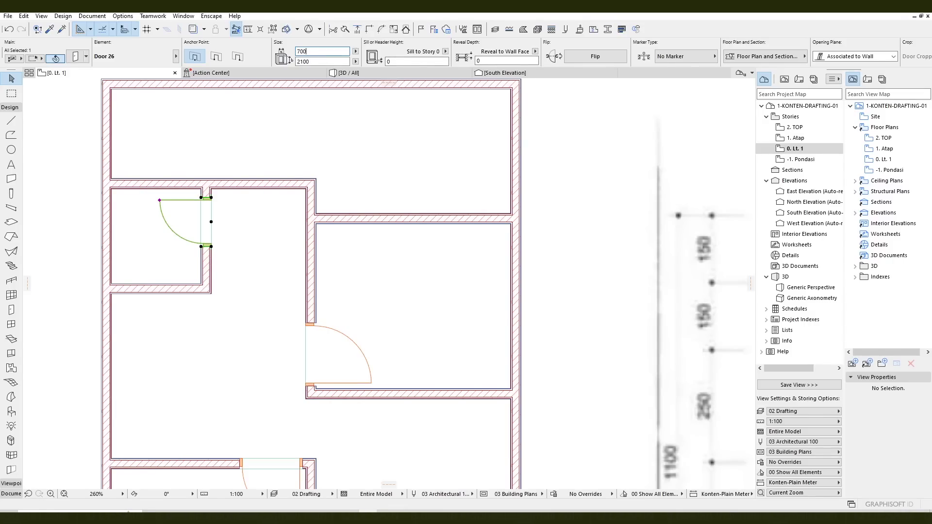
# - Move the bathroom door along its wall so its outer frame corner meets the inner face of the rear wall
pyautogui.scroll(5, 182, 211)
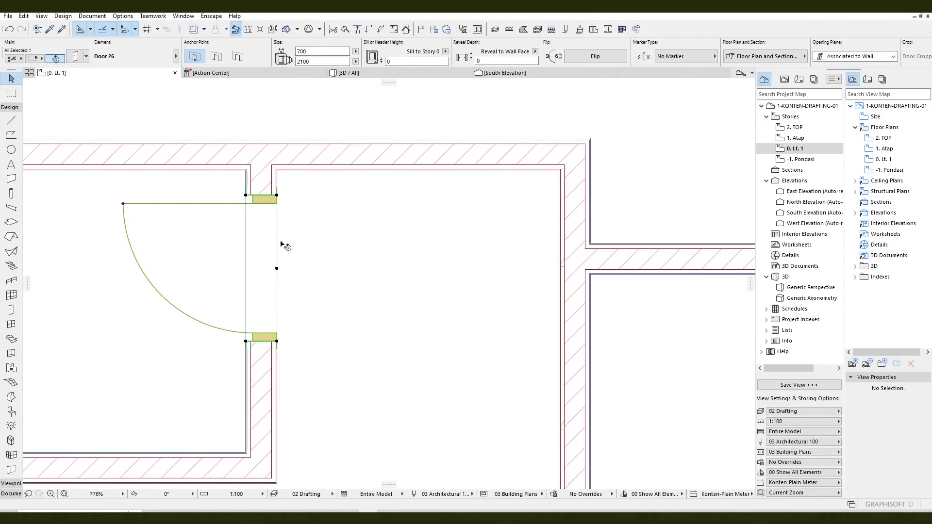
pyautogui.moveTo(298, 225); pyautogui.dragTo(354, 248, button='middle')
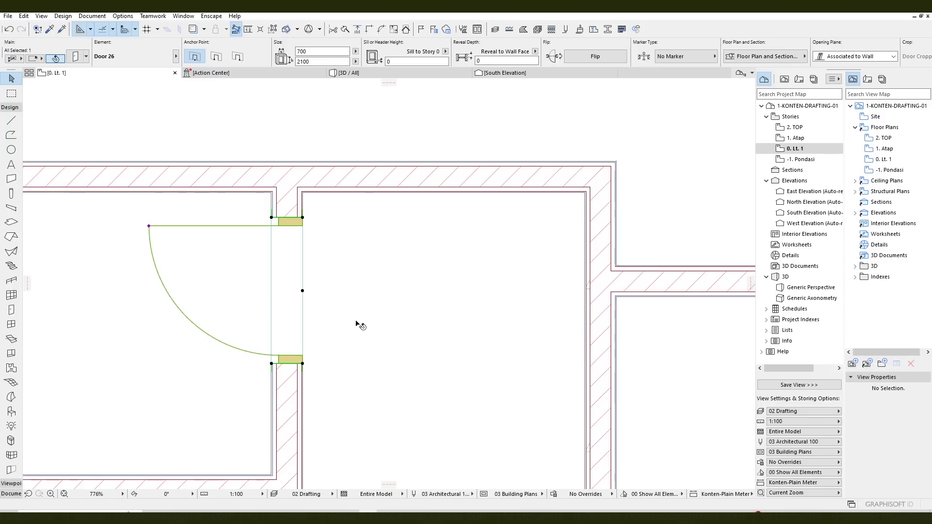
pyautogui.press('Escape')
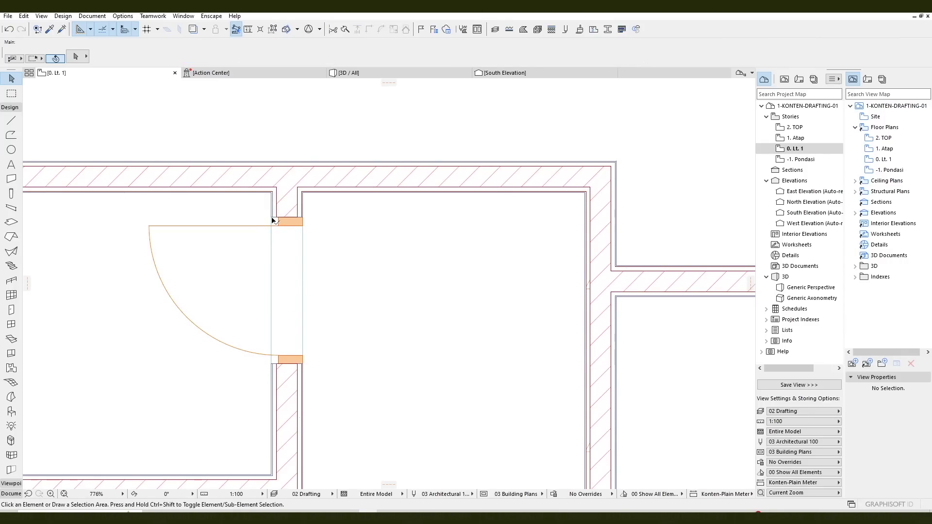
pyautogui.click(273, 221)
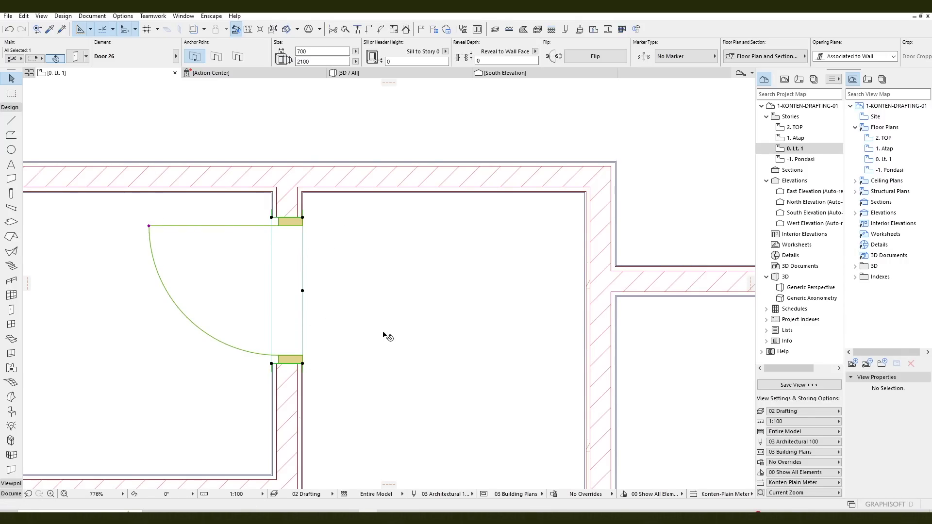
pyautogui.hotkey('ctrl', 'd')
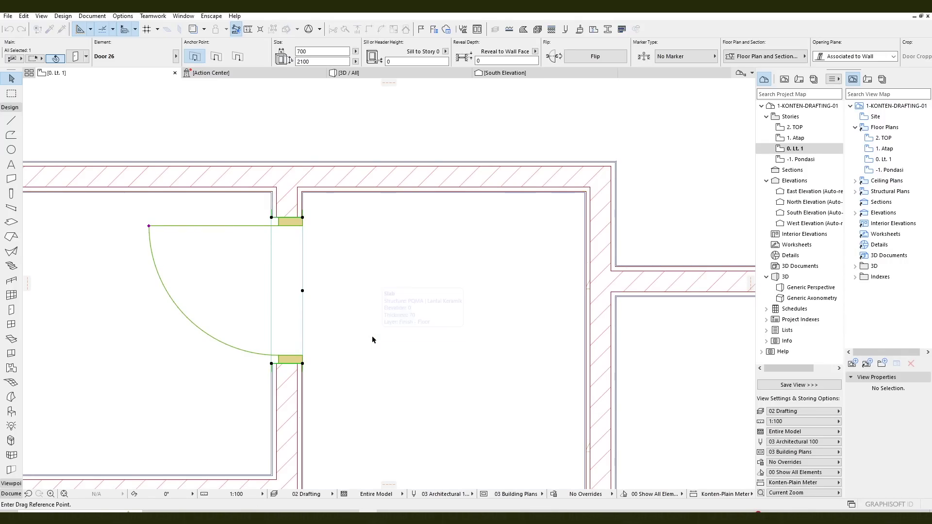
pyautogui.click(302, 217)
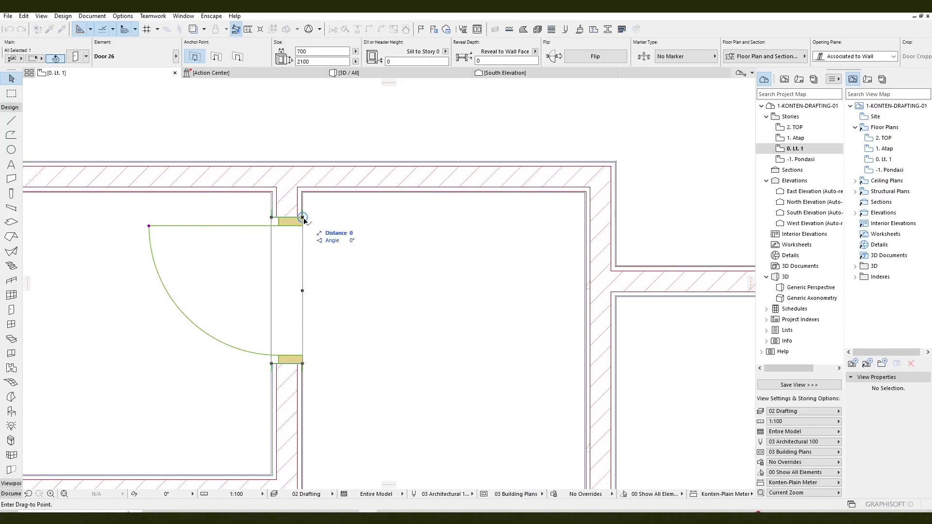
pyautogui.click(302, 193)
pyautogui.scroll(-3, 308, 216)
pyautogui.moveTo(307, 216); pyautogui.dragTo(287, 162, button='middle')
pyautogui.press('Escape')
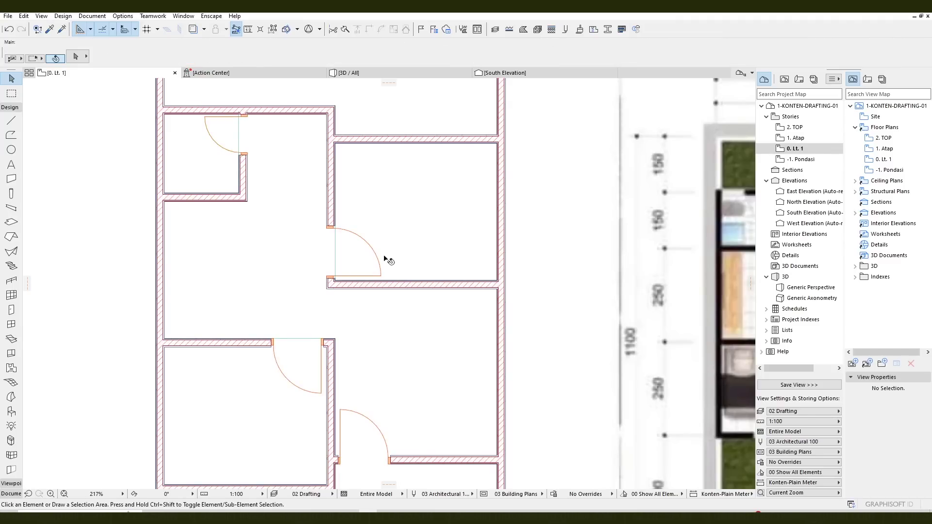
# - Check the placed doors against the reference plan and inspect the rear bedroom door
pyautogui.scroll(-3, 406, 239)
pyautogui.moveTo(406, 240); pyautogui.dragTo(375, 235, button='middle')
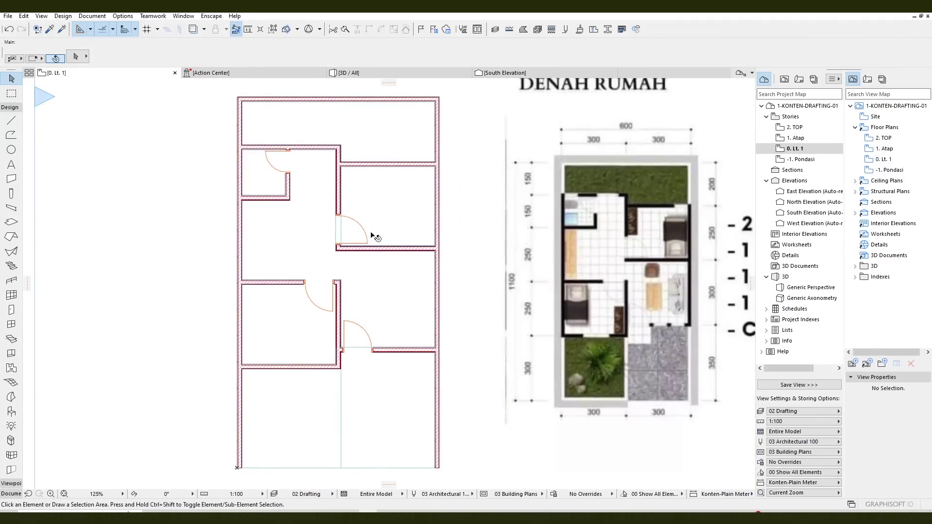
pyautogui.scroll(5, 311, 146)
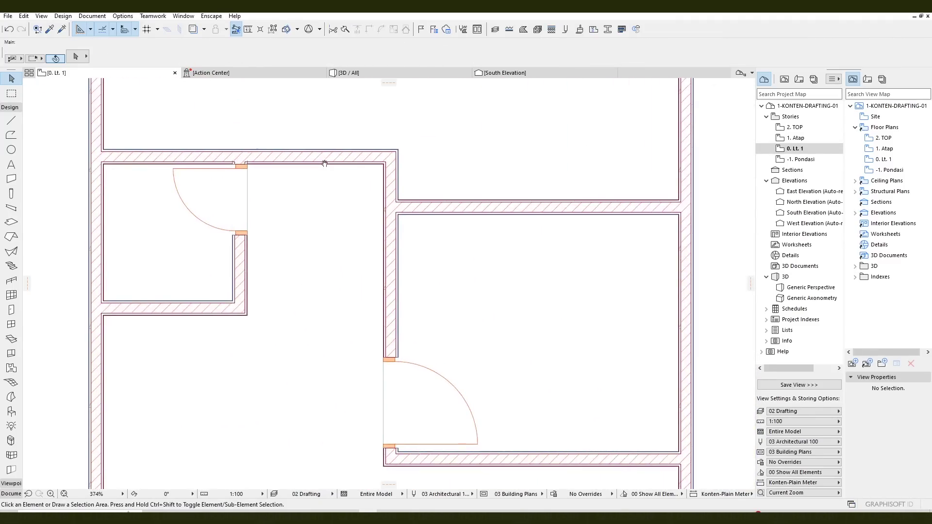
pyautogui.scroll(-3, 445, 270)
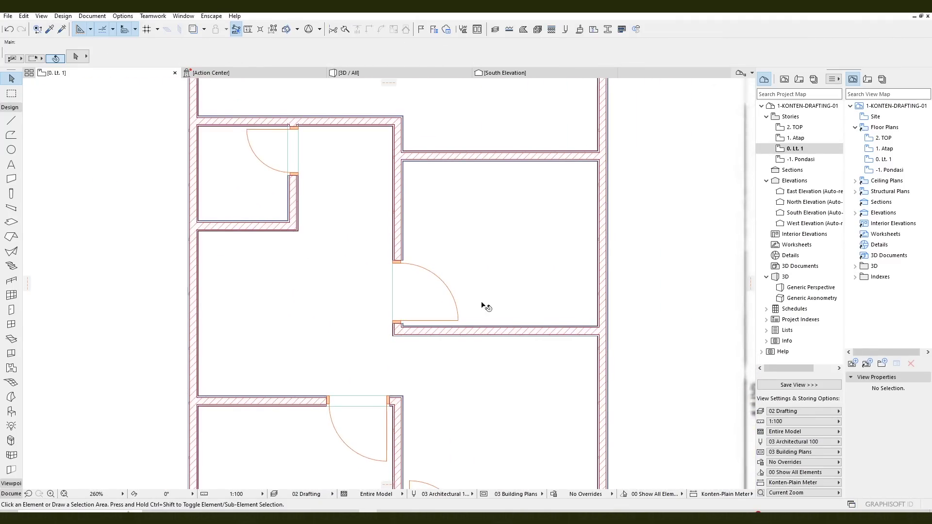
pyautogui.scroll(1, 418, 274)
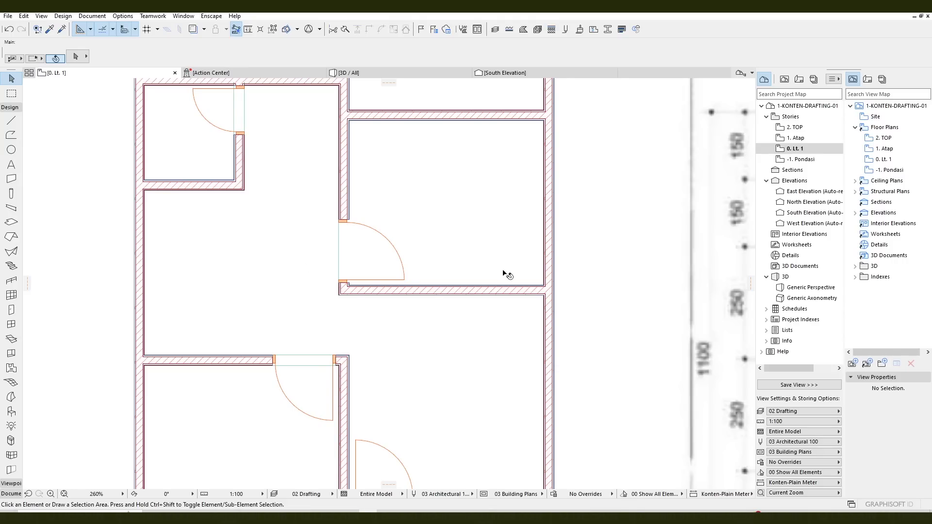
pyautogui.click(403, 277)
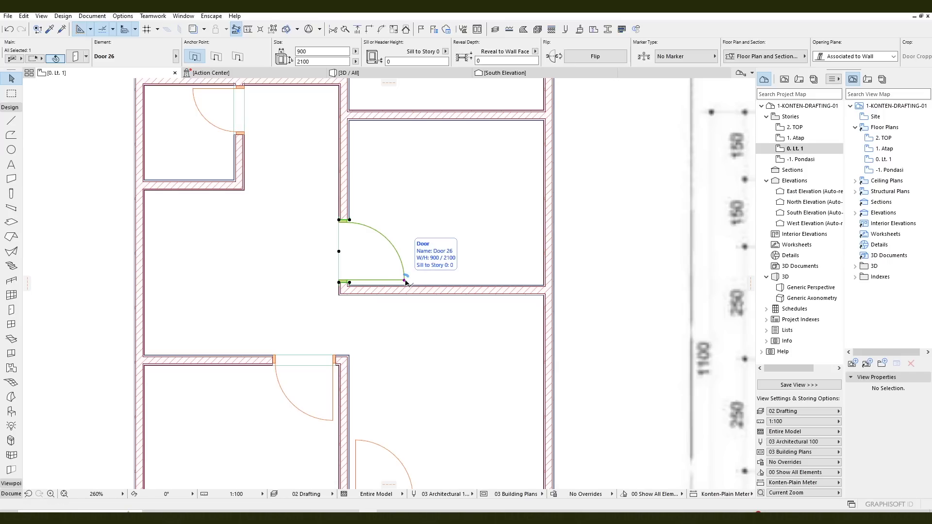
pyautogui.click(582, 261)
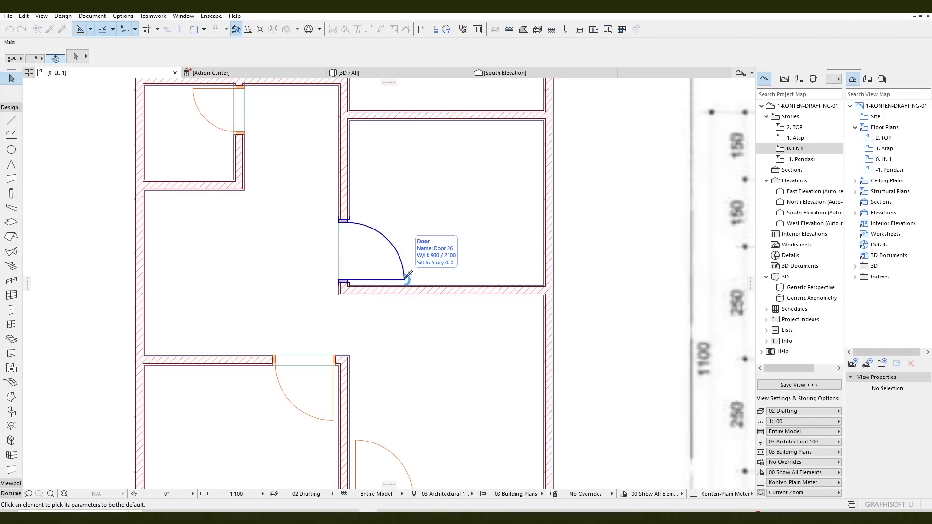
# - Place a 900 × 2100 door matching the rear bedroom door in the rear wall between bathroom and rear bedroom, opening inward
pyautogui.click(405, 277)
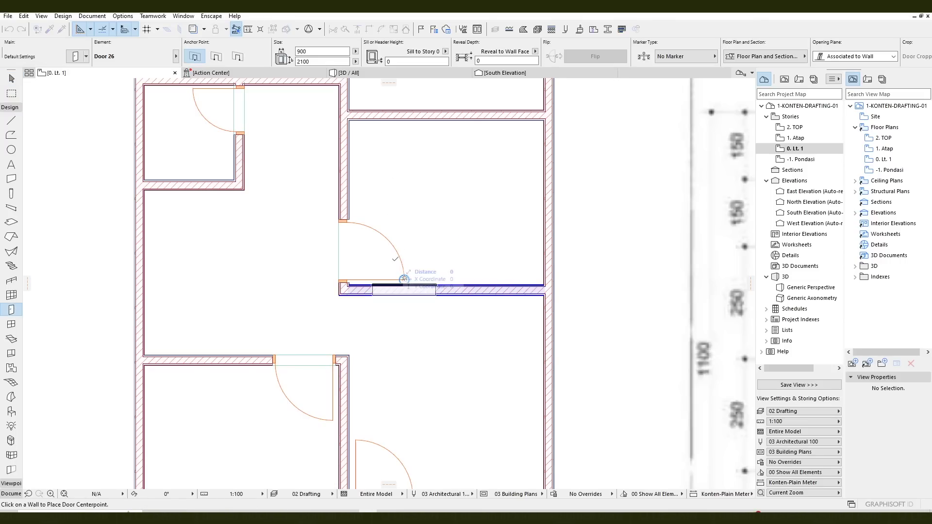
pyautogui.scroll(3, 278, 229)
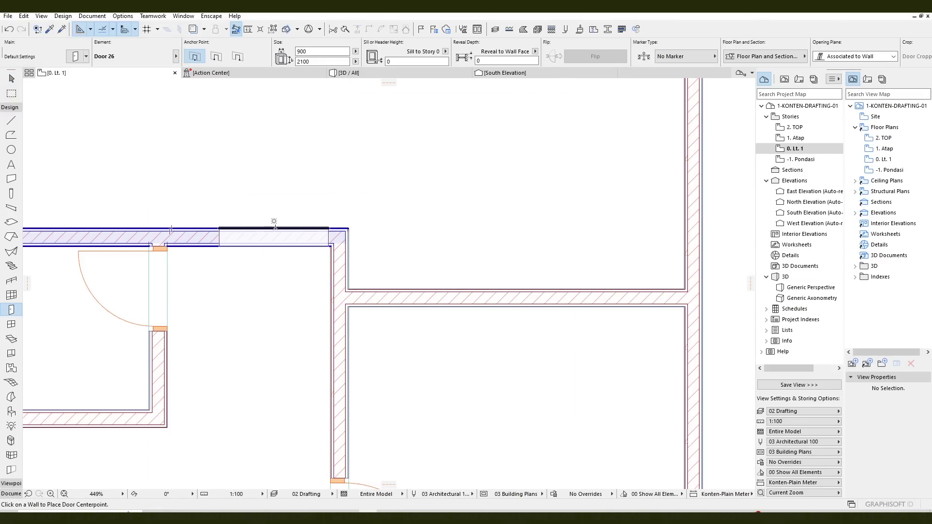
pyautogui.click(274, 222)
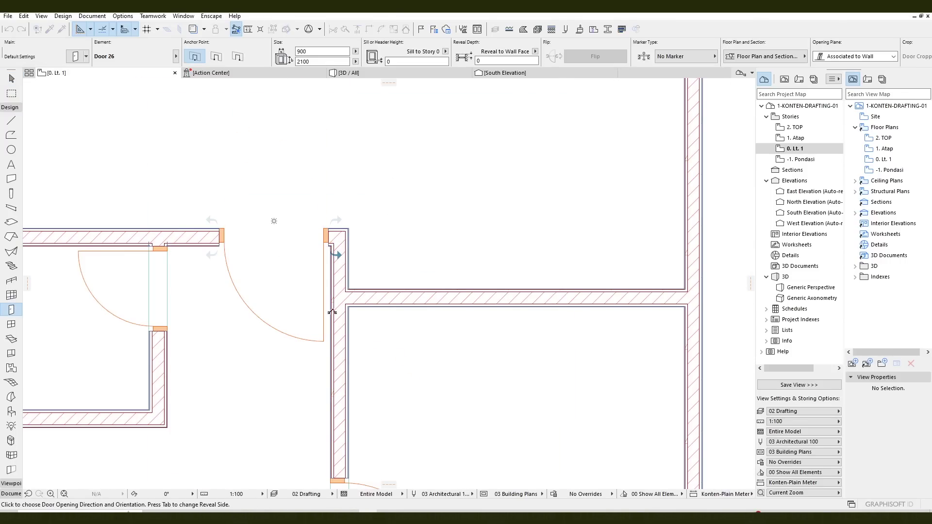
pyautogui.click(362, 328)
pyautogui.scroll(-7, 460, 222)
pyautogui.scroll(-2, 456, 257)
pyautogui.press('Escape')
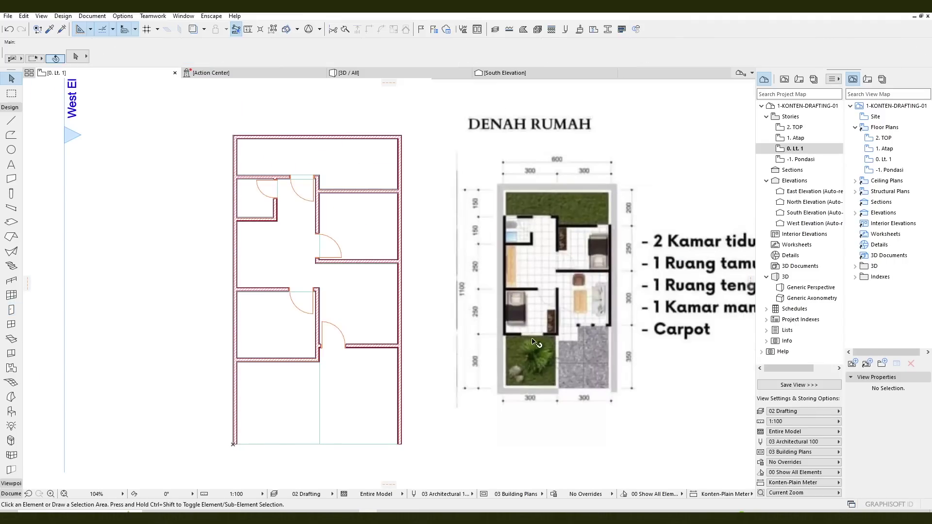
# - Set the default sill height of Window 26 to 500 for the 900 × 1500 window
pyautogui.scroll(4, 518, 334)
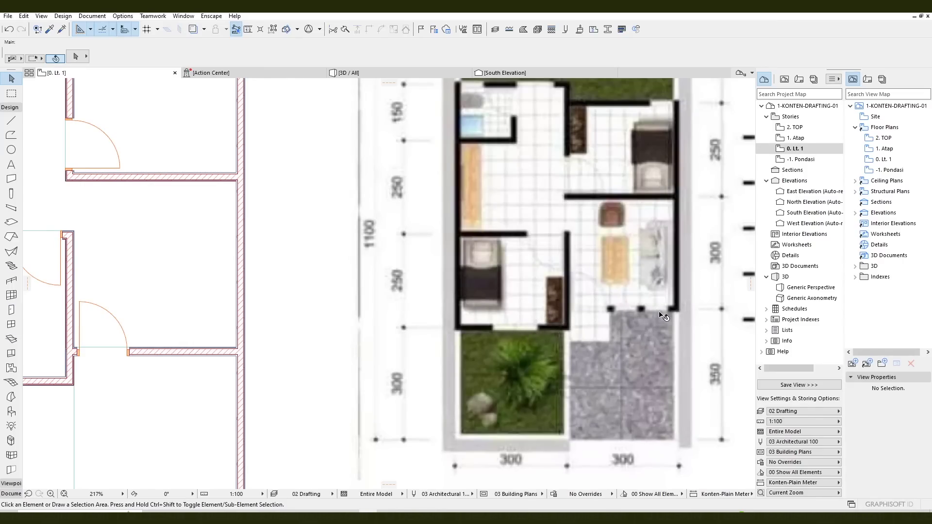
pyautogui.scroll(-3, 663, 316)
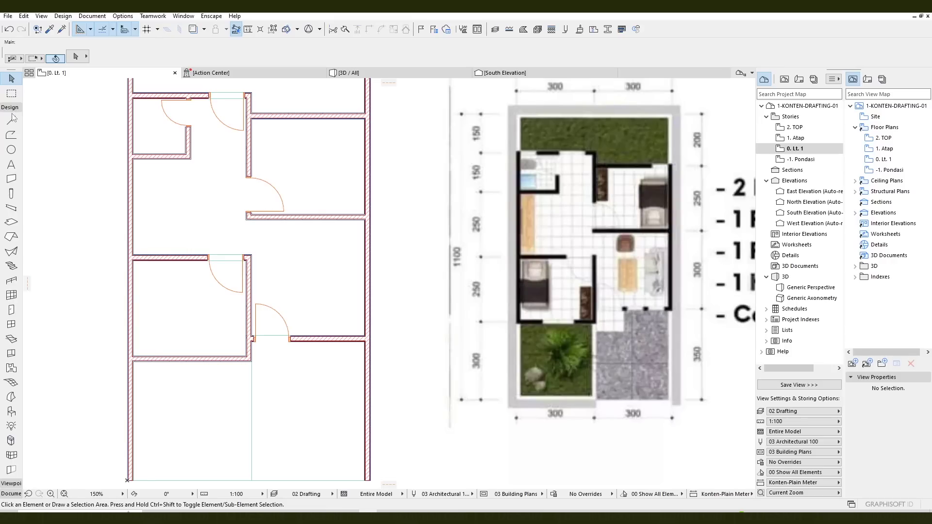
pyautogui.click(10, 326)
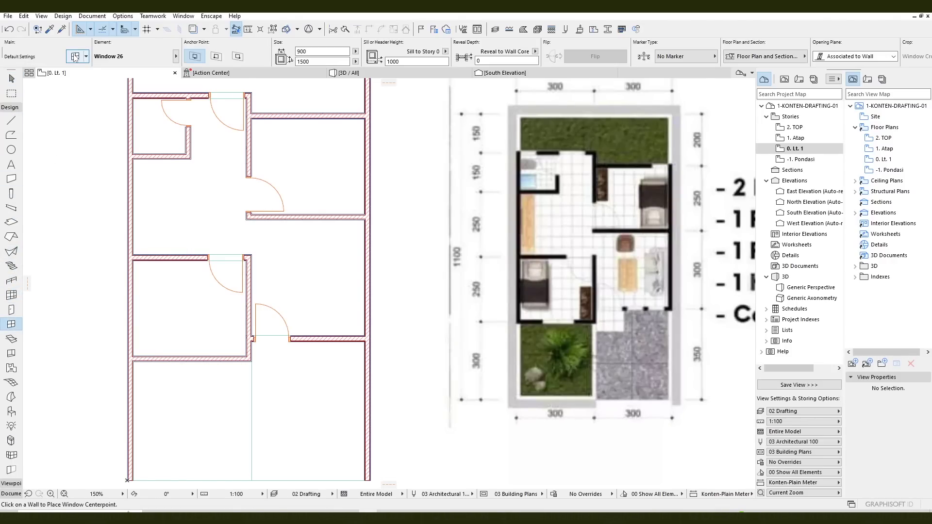
pyautogui.click(75, 57)
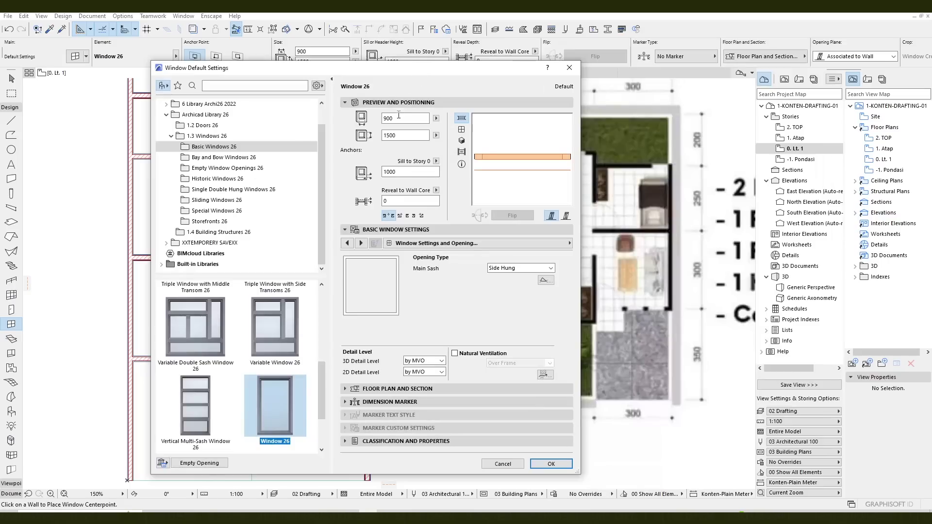
pyautogui.click(403, 171)
pyautogui.click(462, 140)
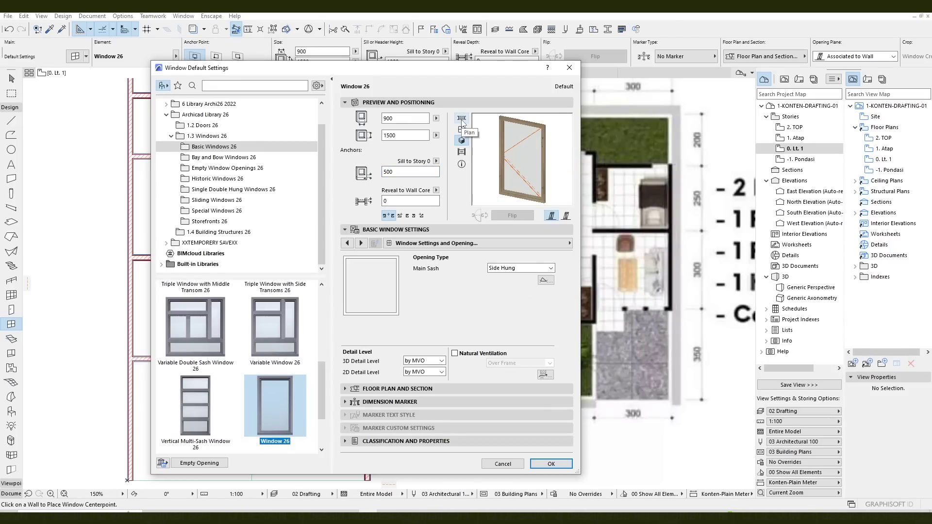
pyautogui.click(462, 120)
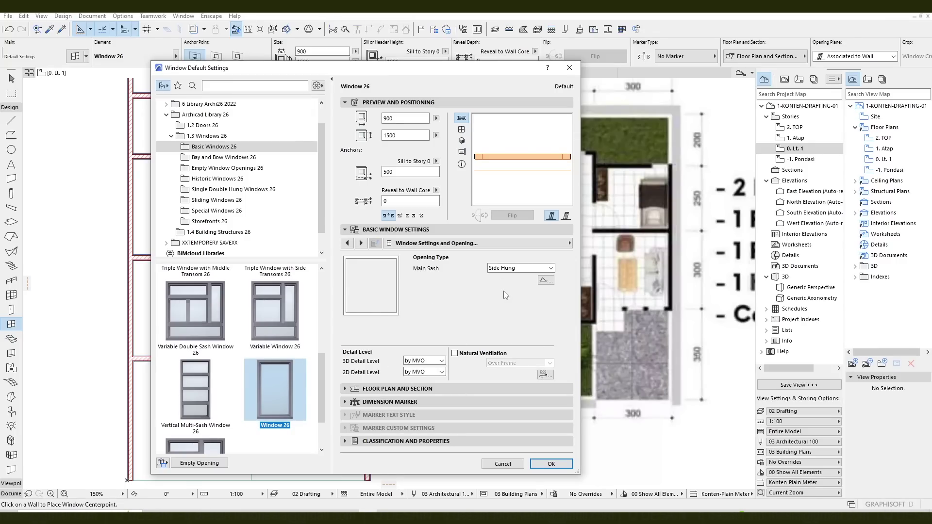
pyautogui.click(498, 229)
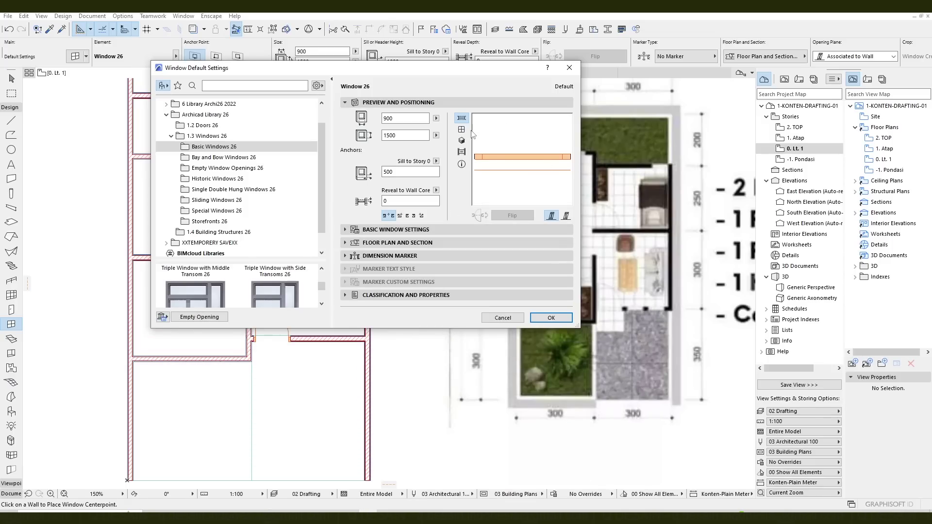
pyautogui.click(462, 141)
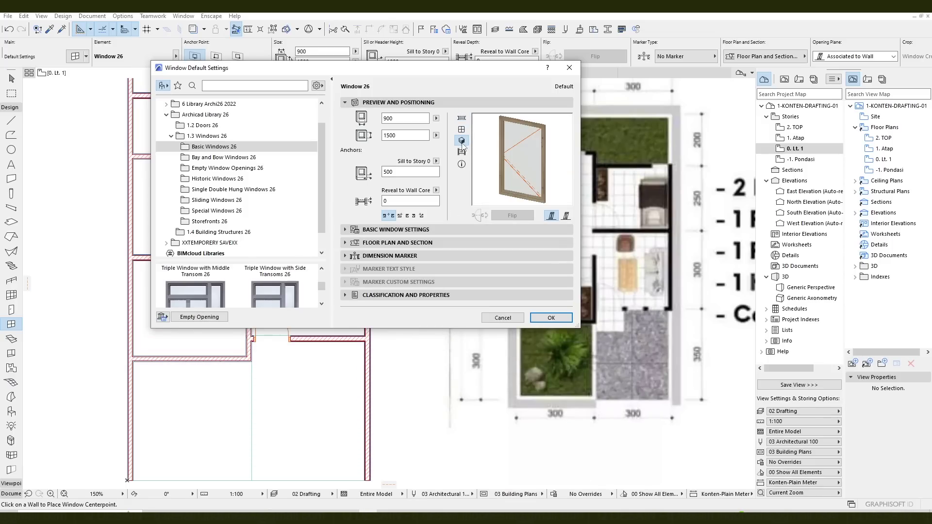
pyautogui.click(551, 318)
# - Place the 900 × 1500 window in the living room's front wall, between the entrance door and the outer side wall
pyautogui.scroll(4, 482, 210)
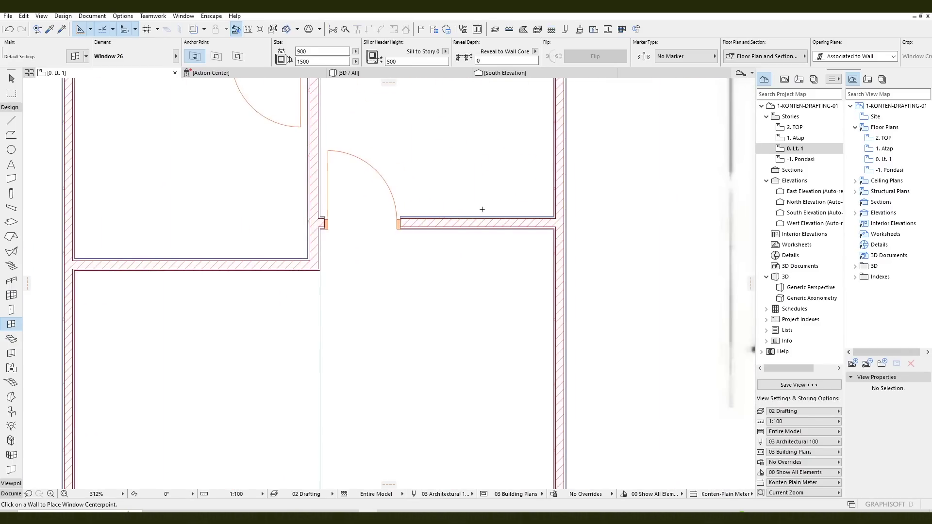
pyautogui.click(505, 233)
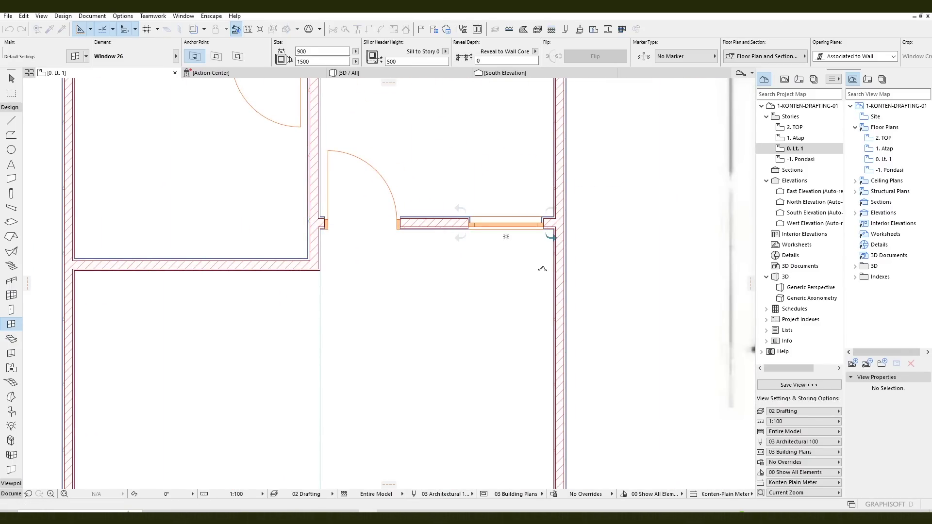
pyautogui.click(542, 269)
pyautogui.scroll(-1, 324, 285)
pyautogui.moveTo(542, 269); pyautogui.dragTo(258, 300, button='middle')
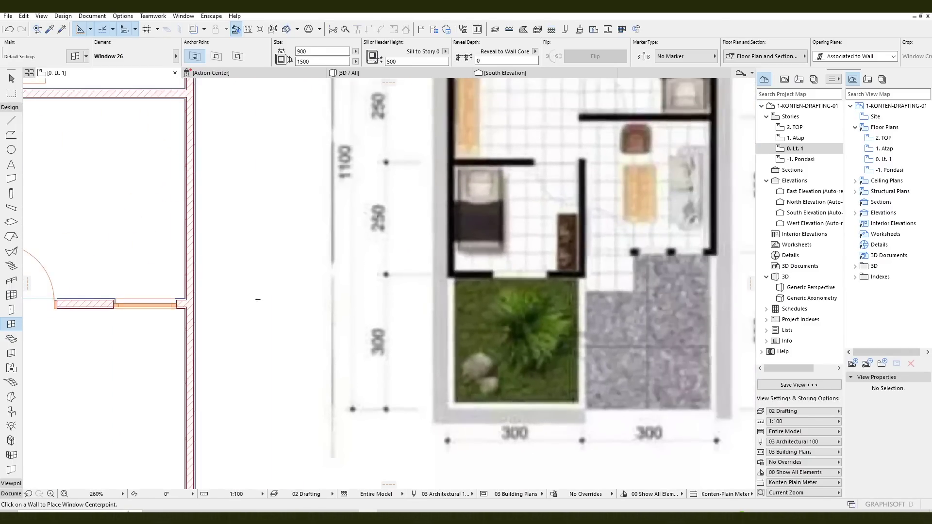
pyautogui.press('Escape')
pyautogui.scroll(-3, 307, 275)
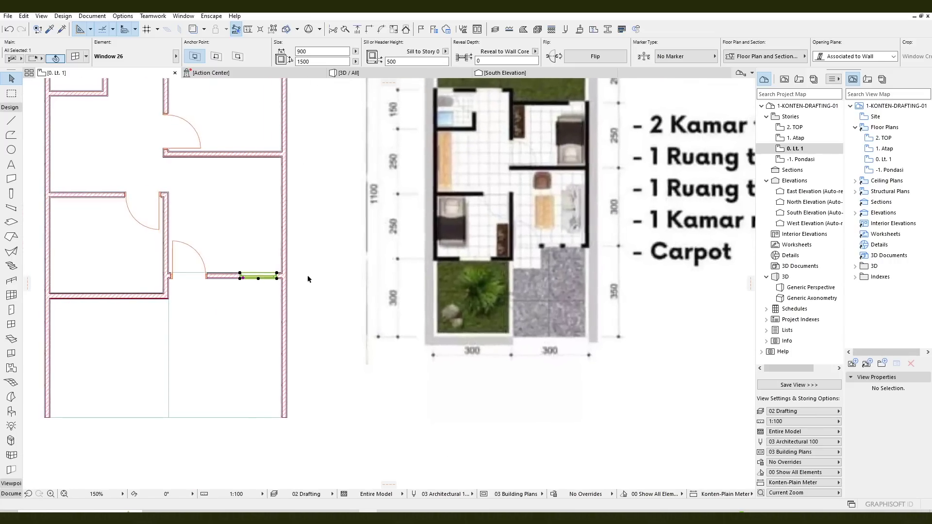
# - In the 3D view, raise the living-room window so its top aligns with the top of the entrance door frame
pyautogui.click(320, 73)
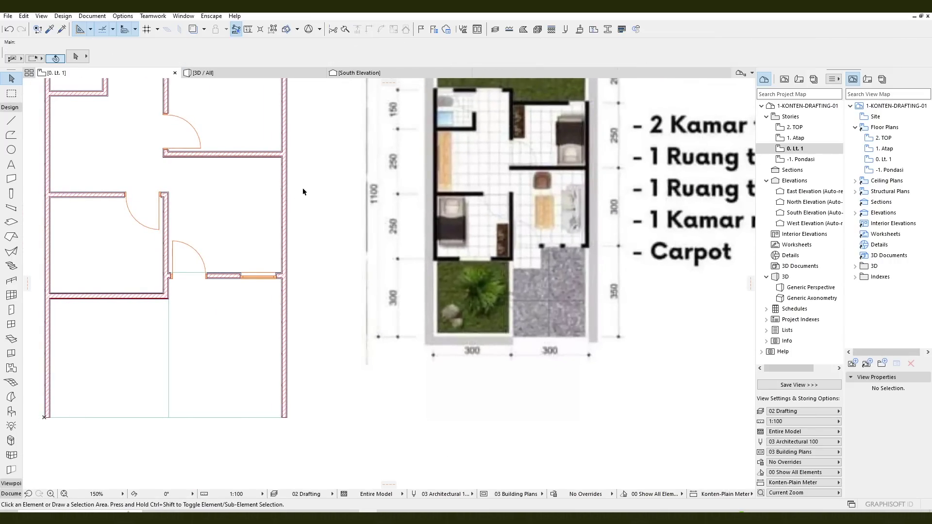
pyautogui.click(321, 73)
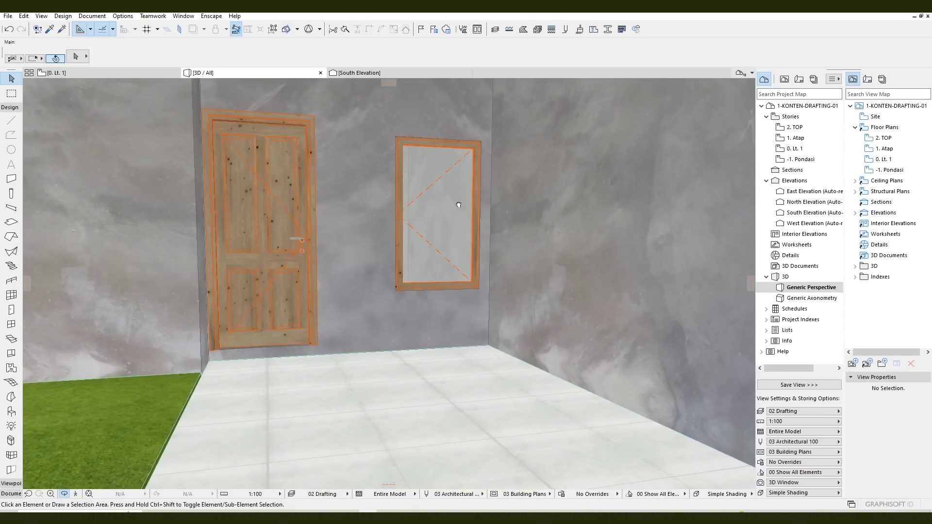
pyautogui.scroll(3, 444, 243)
pyautogui.click(377, 314)
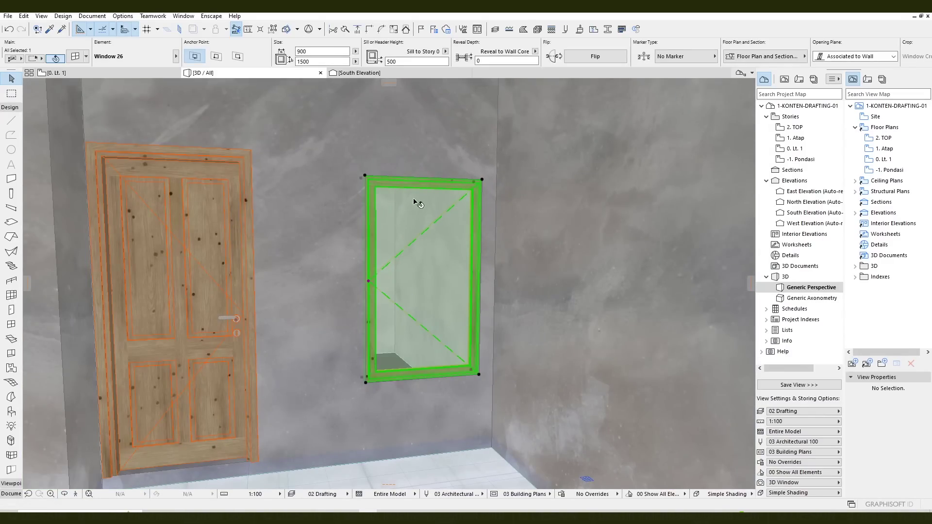
pyautogui.moveTo(359, 243); pyautogui.dragTo(402, 229, button='middle')
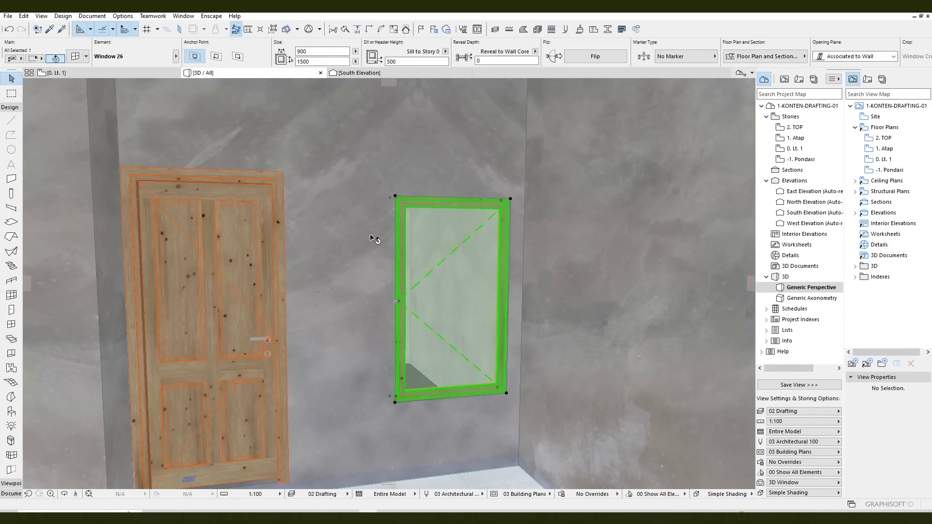
pyautogui.moveTo(407, 262); pyautogui.dragTo(416, 245, button='middle')
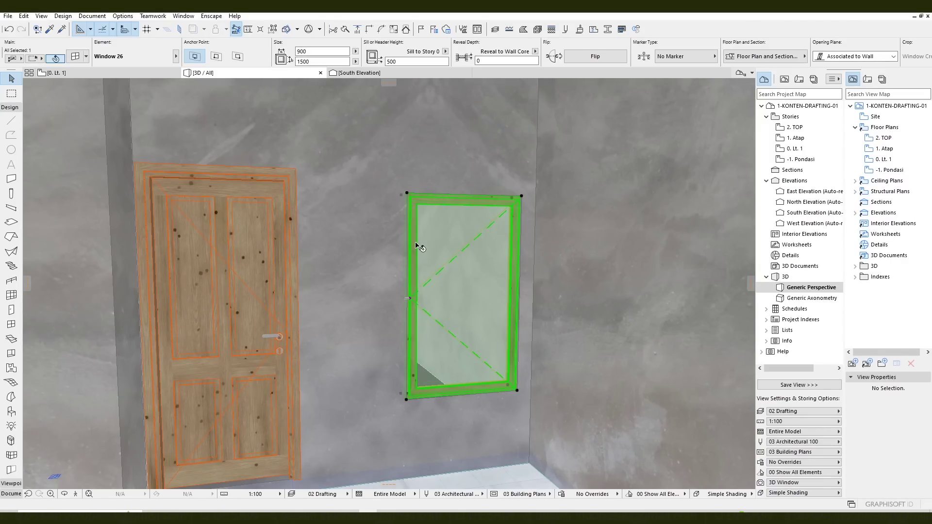
pyautogui.click(407, 193)
pyautogui.click(398, 187)
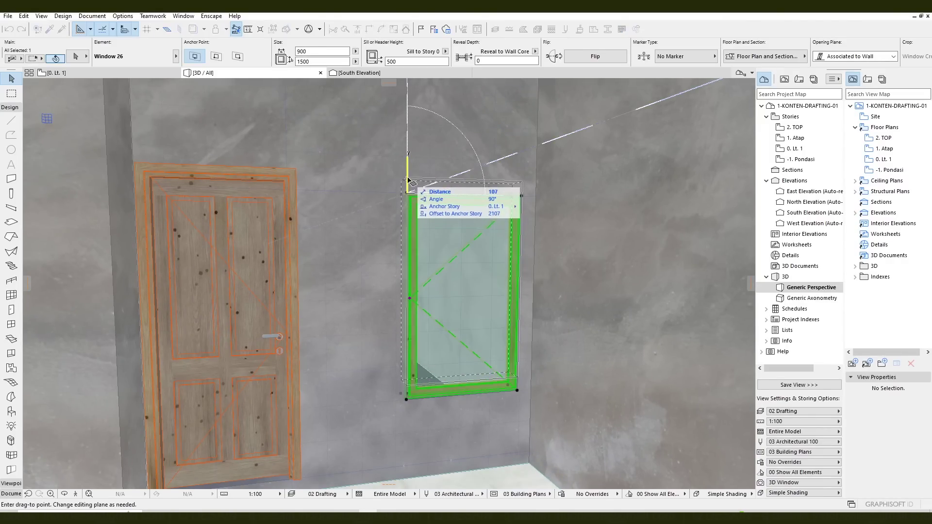
pyautogui.click(297, 170)
pyautogui.scroll(-3, 379, 223)
pyautogui.press('Escape')
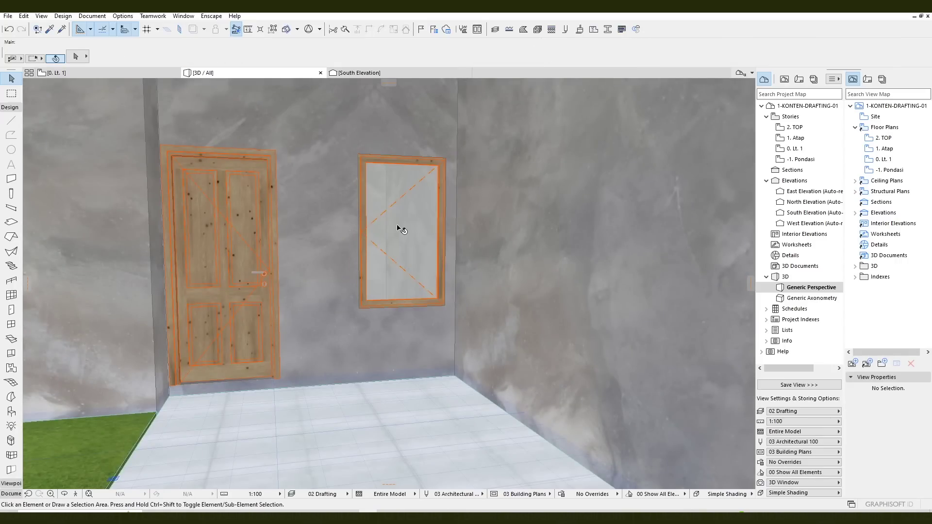
# - Set the living-room window's width to 600
pyautogui.moveTo(359, 241)
pyautogui.mouseDown(button='middle')
pyautogui.moveTo(381, 229)
pyautogui.moveTo(354, 240)
pyautogui.mouseUp(button='middle')
pyautogui.click(353, 240)
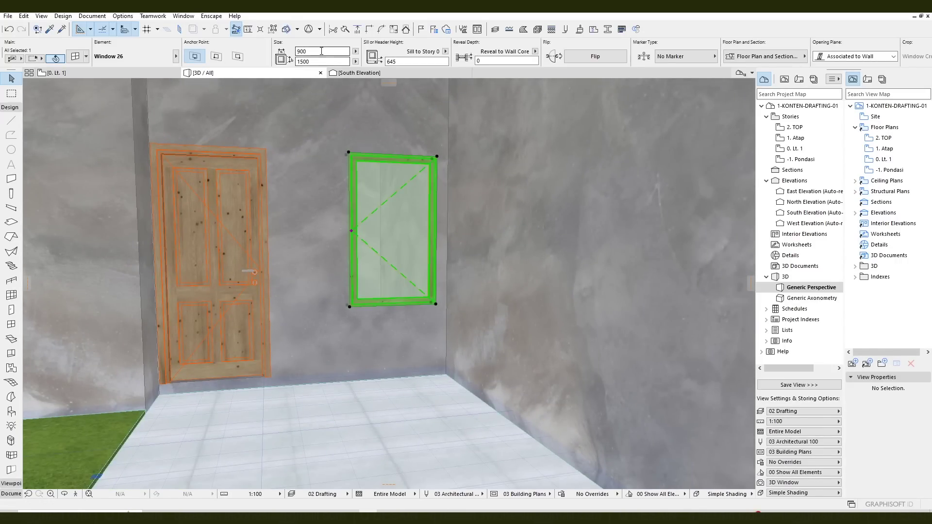
pyautogui.moveTo(322, 52); pyautogui.dragTo(268, 56)
pyautogui.press('Return')
pyautogui.scroll(-3, 422, 313)
pyautogui.scroll(5, 366, 318)
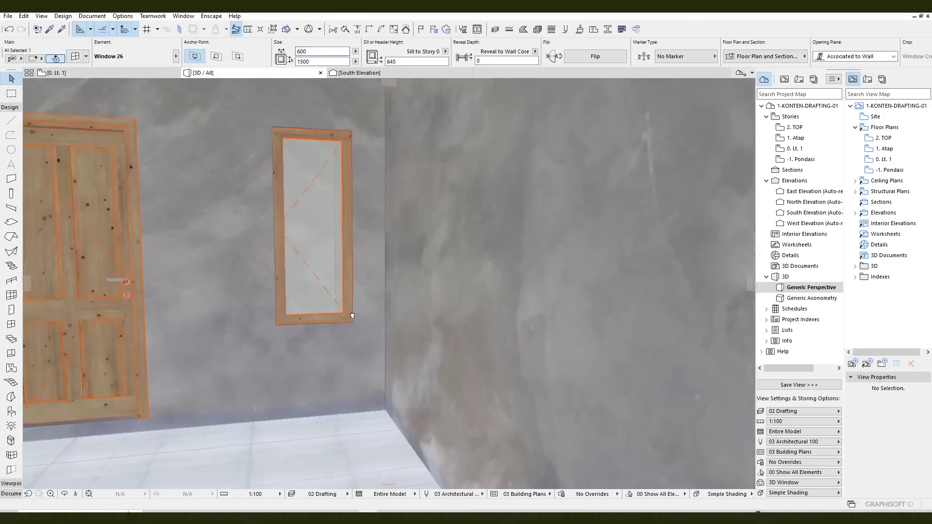
# - Copy the narrow living-room window along the same wall toward the entrance door, leaving a small gap between the two
pyautogui.click(370, 321)
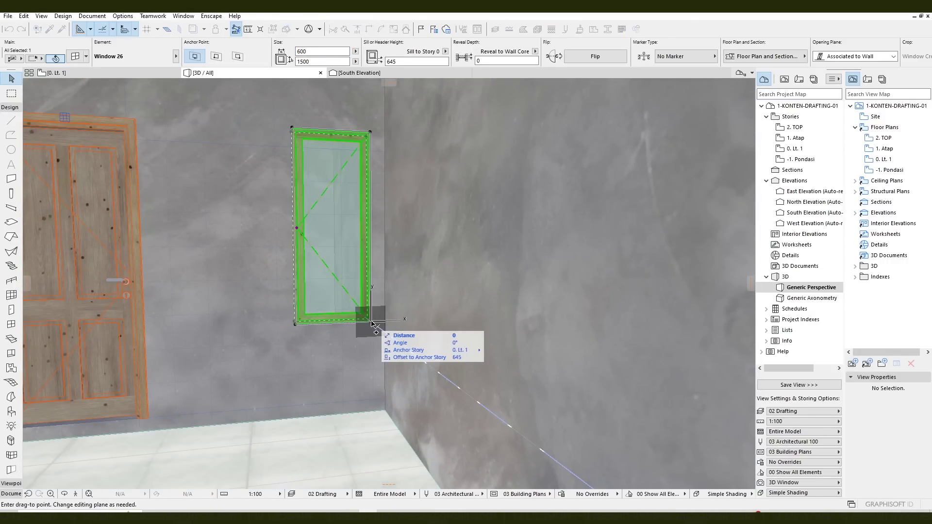
pyautogui.click(282, 326)
pyautogui.press('Escape')
pyautogui.scroll(-3, 283, 324)
pyautogui.moveTo(284, 323); pyautogui.dragTo(457, 282, button='middle')
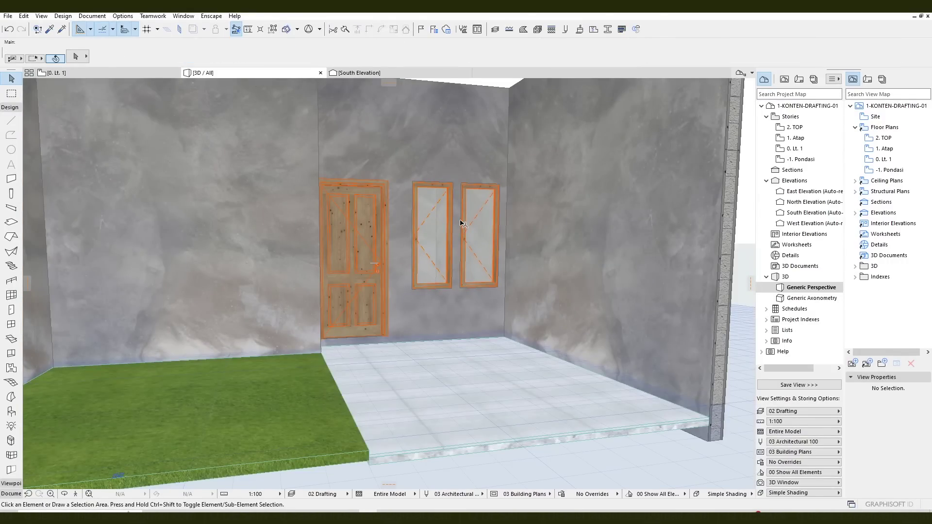
pyautogui.moveTo(461, 223); pyautogui.dragTo(454, 235, button='middle')
# - On the floor plan, place two windows with the living-room window's 600 × 1500 settings in the front bedroom's front wall
pyautogui.press('F2')
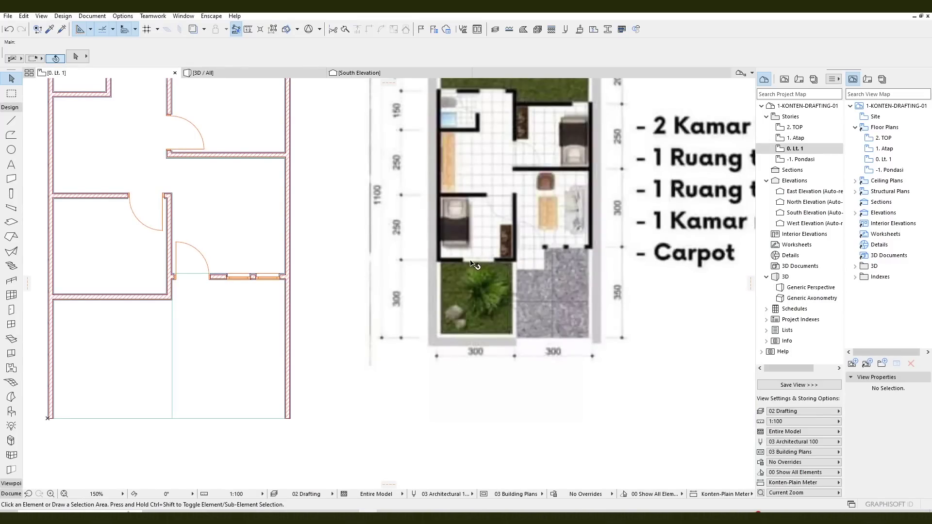
pyautogui.scroll(5, 181, 275)
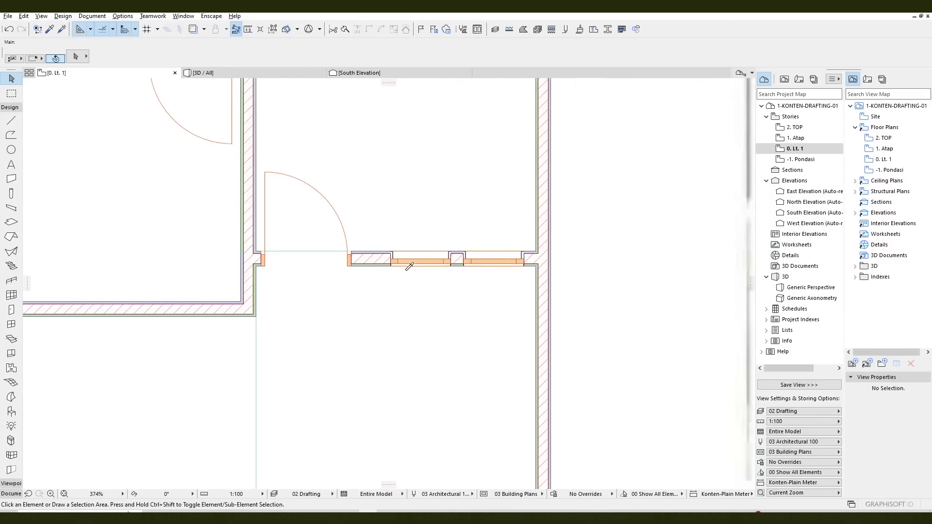
pyautogui.keyDown('alt'); pyautogui.click(240, 277); pyautogui.keyUp('alt')
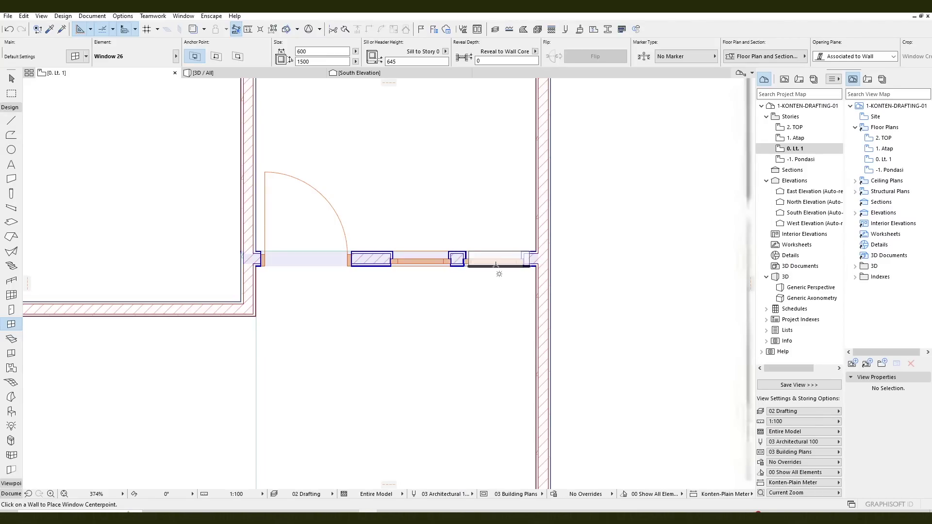
pyautogui.scroll(-2, 426, 270)
pyautogui.click(413, 268)
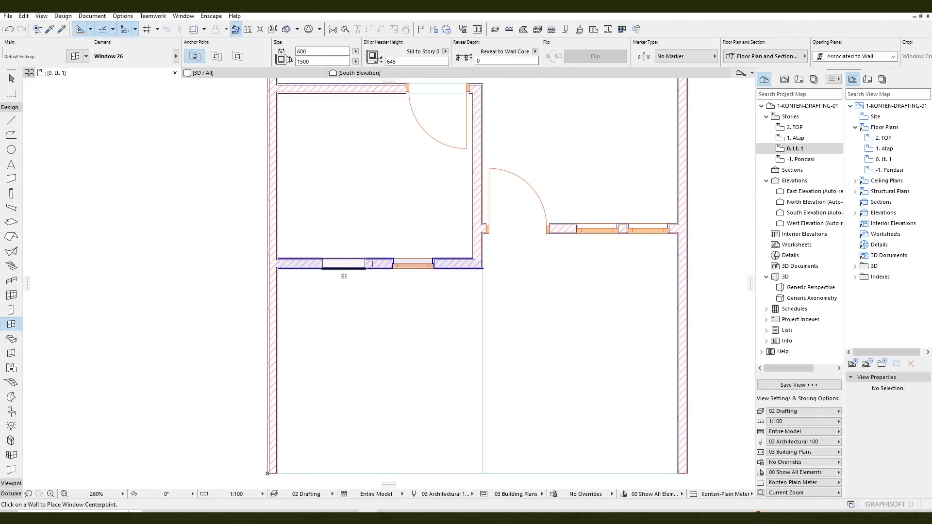
pyautogui.click(346, 263)
pyautogui.scroll(4, 379, 260)
pyautogui.press('Escape')
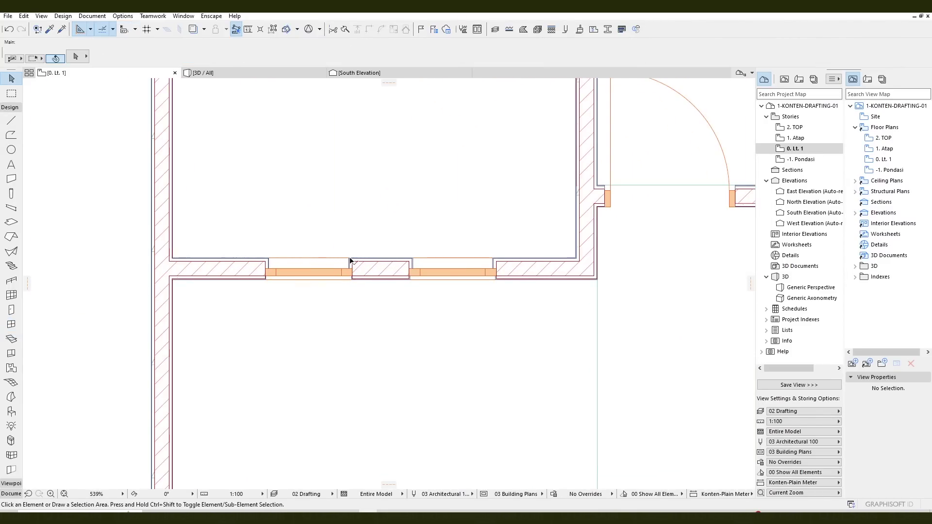
# - Draw a guide polyline from the front bedroom's inner corner to the front wall's midpoint, then straight out past the wall
pyautogui.scroll(1, 357, 264)
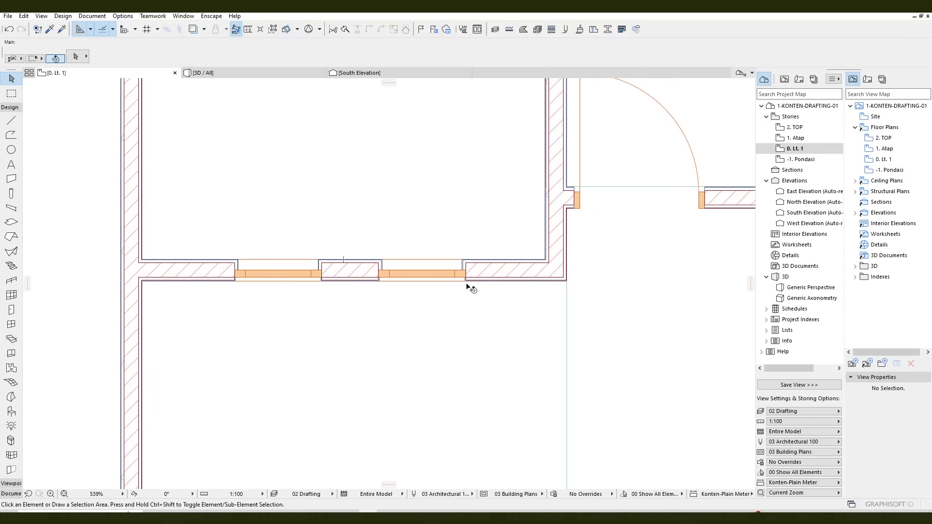
pyautogui.click(10, 135)
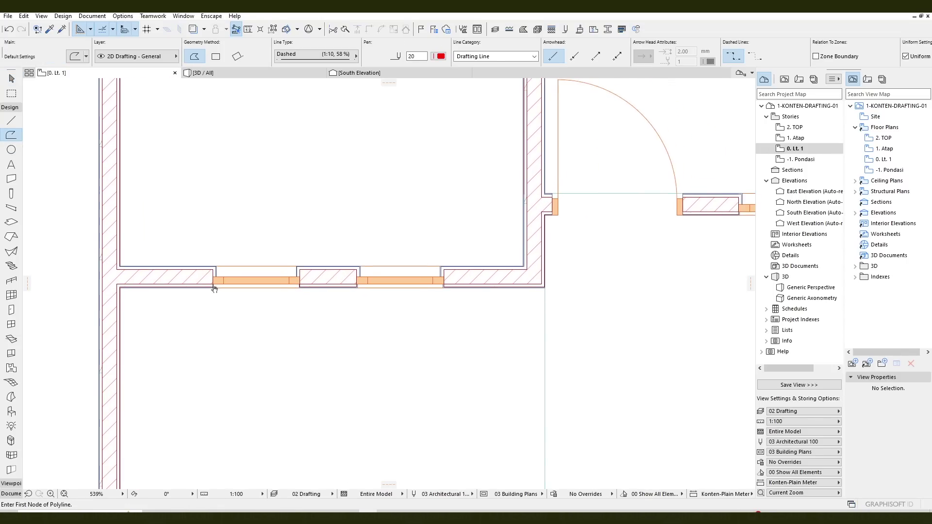
pyautogui.click(117, 267)
pyautogui.scroll(-2, 226, 233)
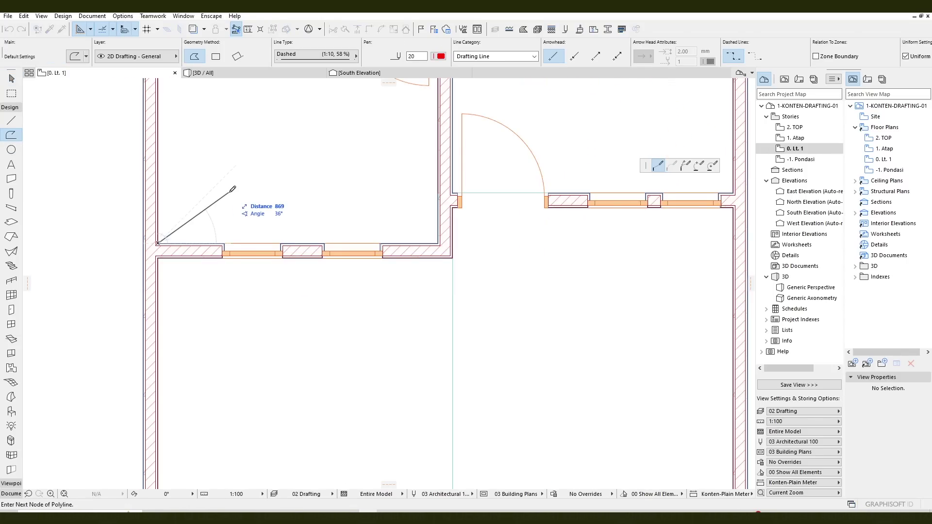
pyautogui.click(298, 243)
pyautogui.doubleClick(297, 406)
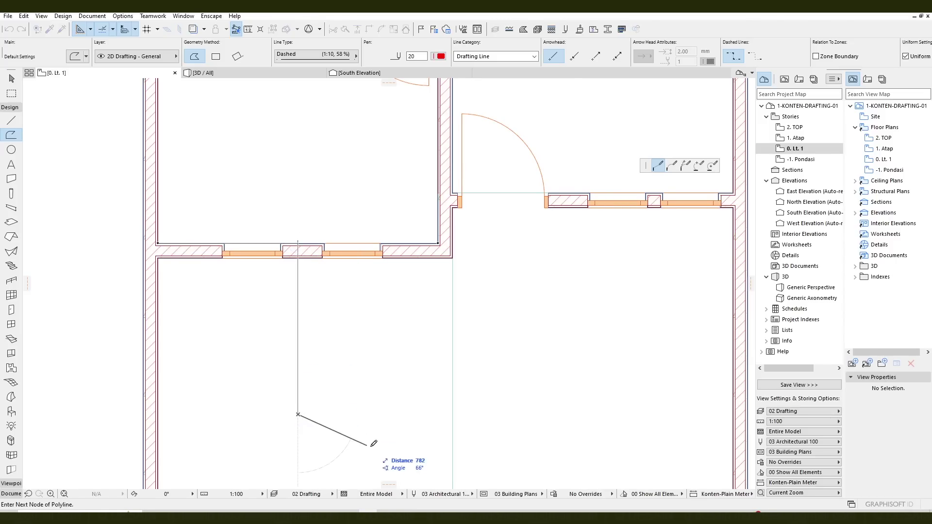
pyautogui.scroll(2, 337, 344)
pyautogui.moveTo(337, 343); pyautogui.dragTo(464, 358, button='middle')
pyautogui.press('Escape')
pyautogui.click(377, 255)
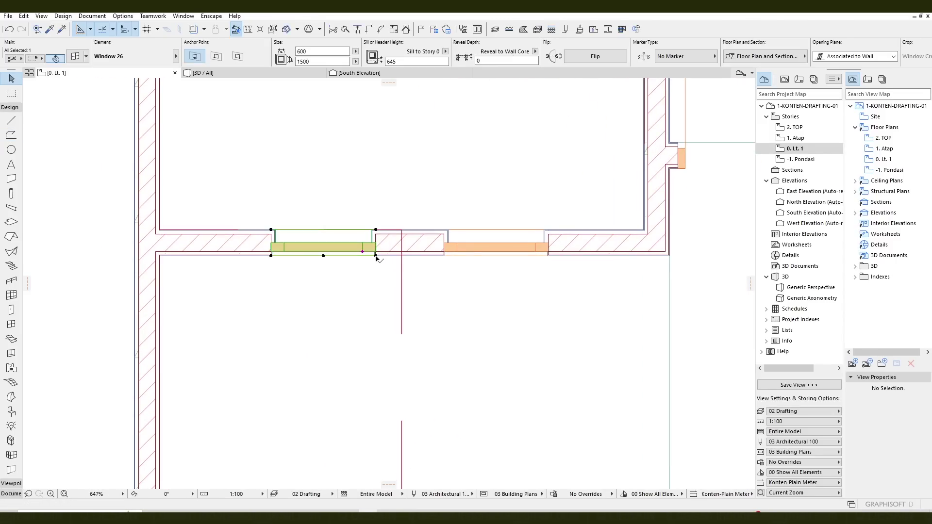
pyautogui.moveTo(386, 256); pyautogui.dragTo(260, 245, button='middle')
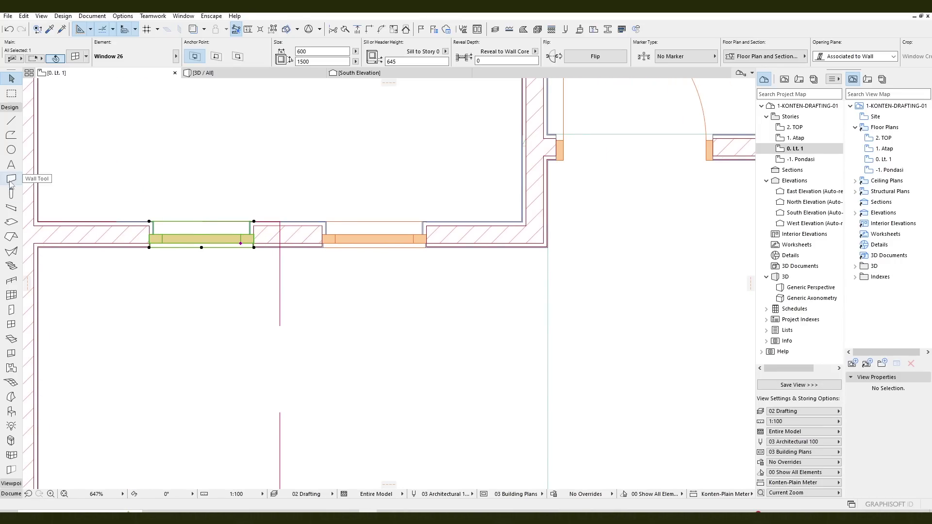
pyautogui.click(11, 135)
pyautogui.scroll(1, 322, 235)
pyautogui.moveTo(322, 235); pyautogui.dragTo(439, 245, button='middle')
pyautogui.press('Escape')
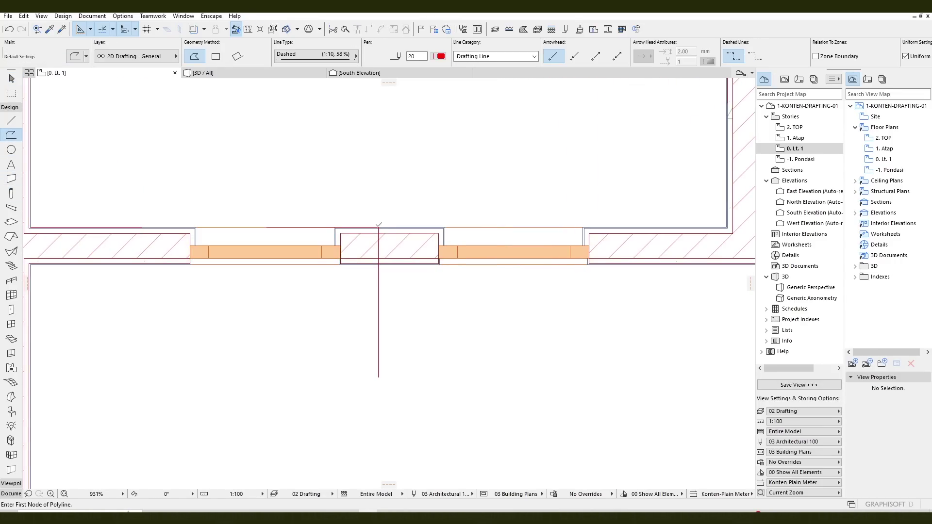
pyautogui.click(378, 227)
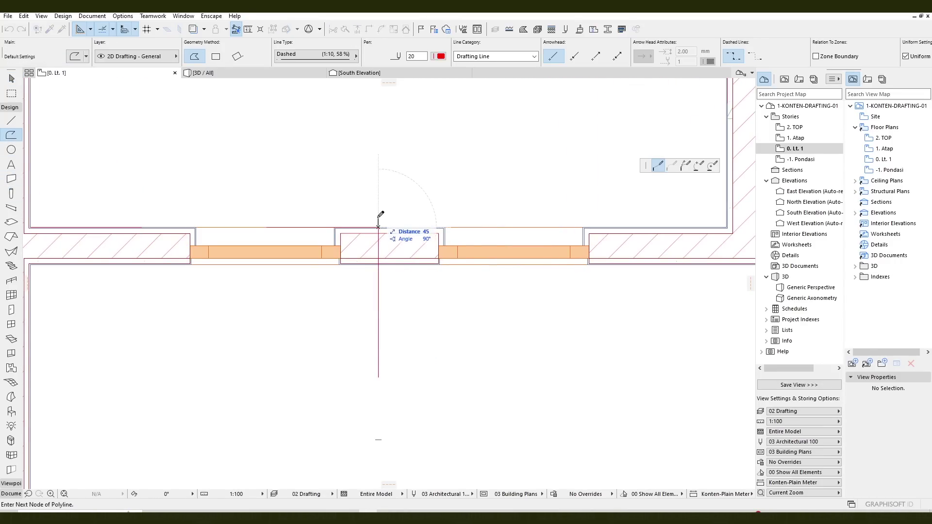
pyautogui.click(378, 304)
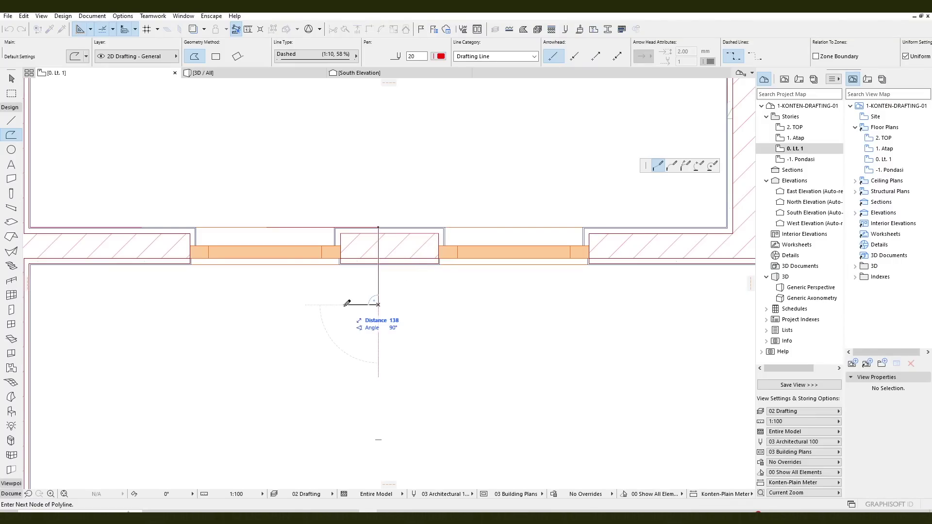
pyautogui.write('10')
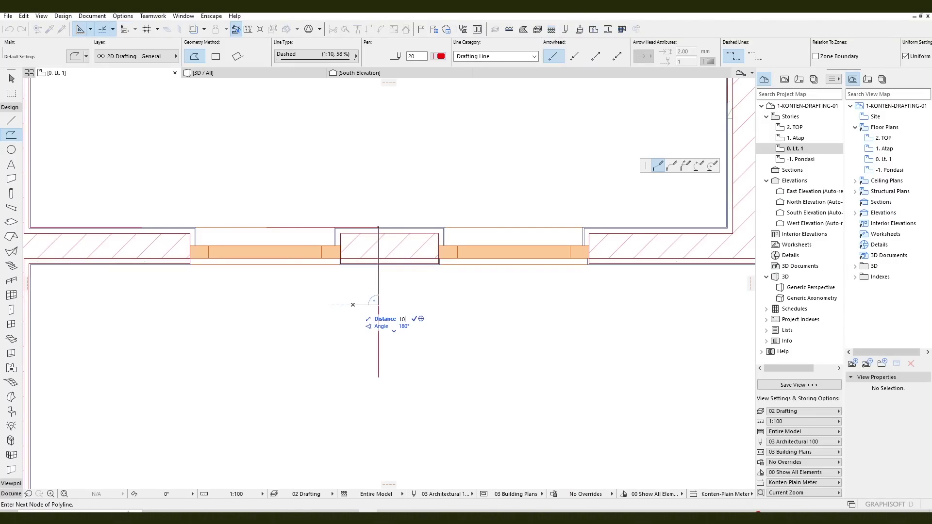
pyautogui.press('Return')
pyautogui.doubleClick(386, 246)
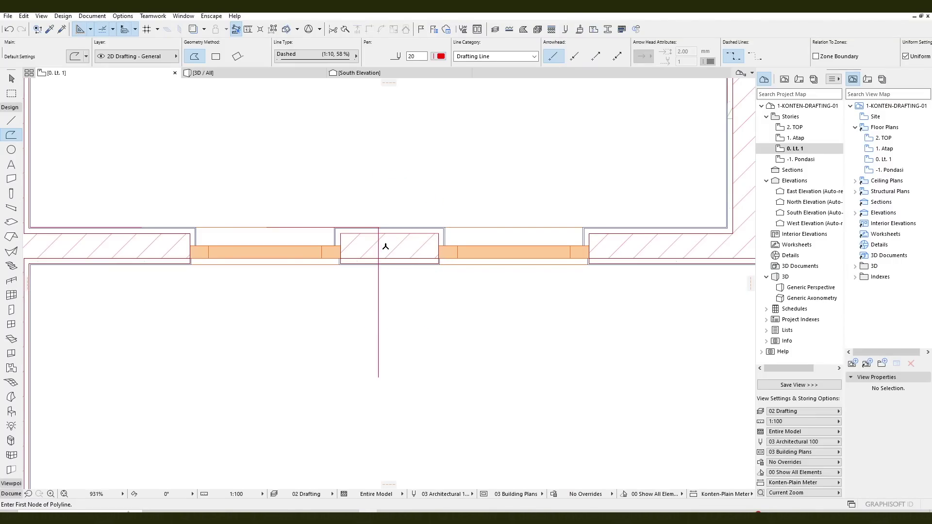
# - Draw a polyline from the centre guide up into the front bedroom, offset 100 to the left, and down across the front wall
pyautogui.click(379, 227)
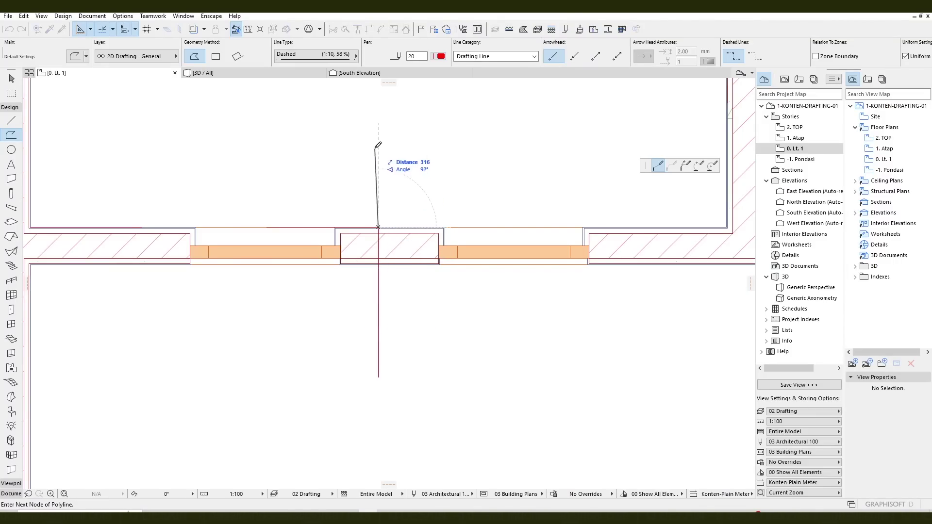
pyautogui.write('100')
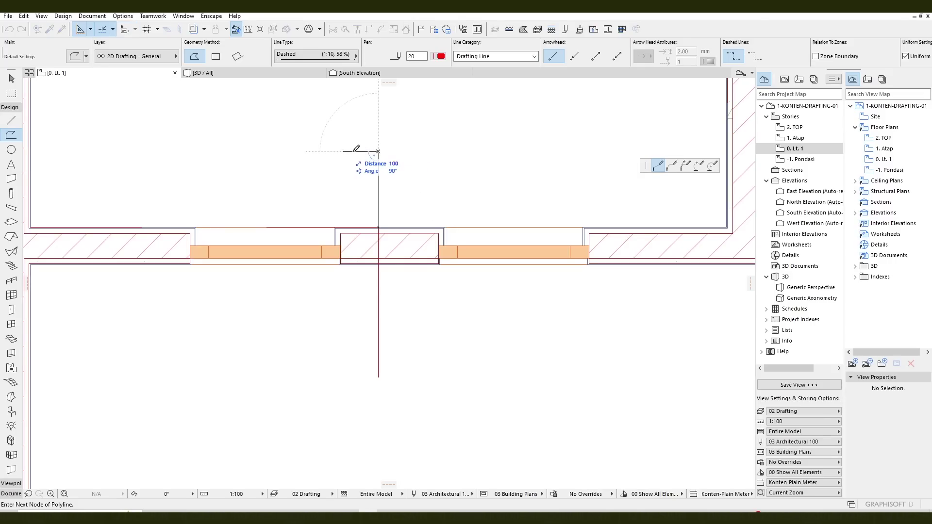
pyautogui.press('Return')
pyautogui.click(353, 152)
pyautogui.click(353, 399)
pyautogui.doubleClick(400, 425)
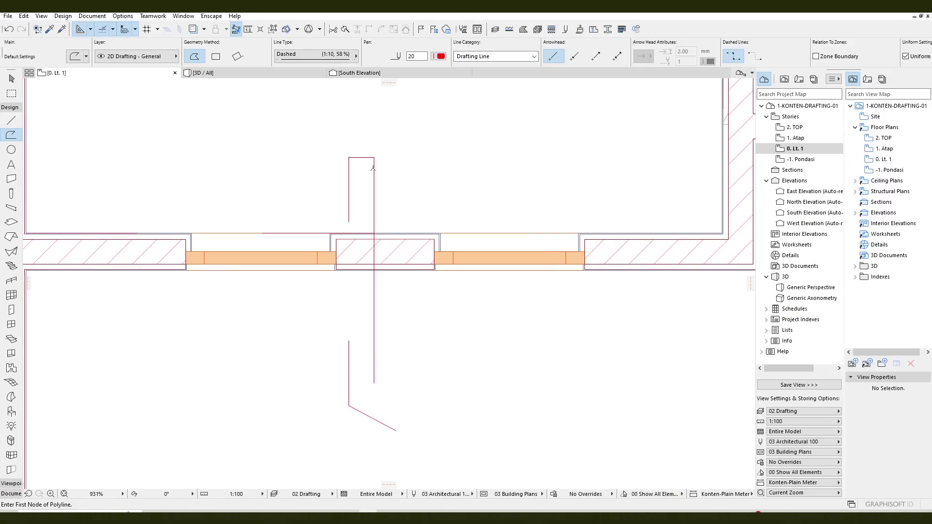
# - Mirror a copy of the offset polyline about the centre guide
pyautogui.keyDown('shift'); pyautogui.click(377, 158); pyautogui.keyUp('shift')
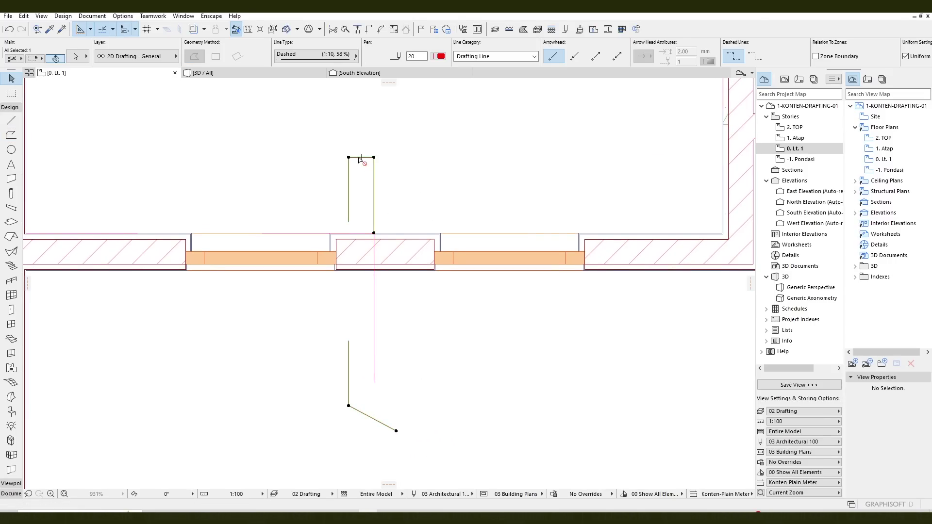
pyautogui.hotkey('ctrl', 'alt', 'm')
pyautogui.click(375, 157)
pyautogui.click(377, 136)
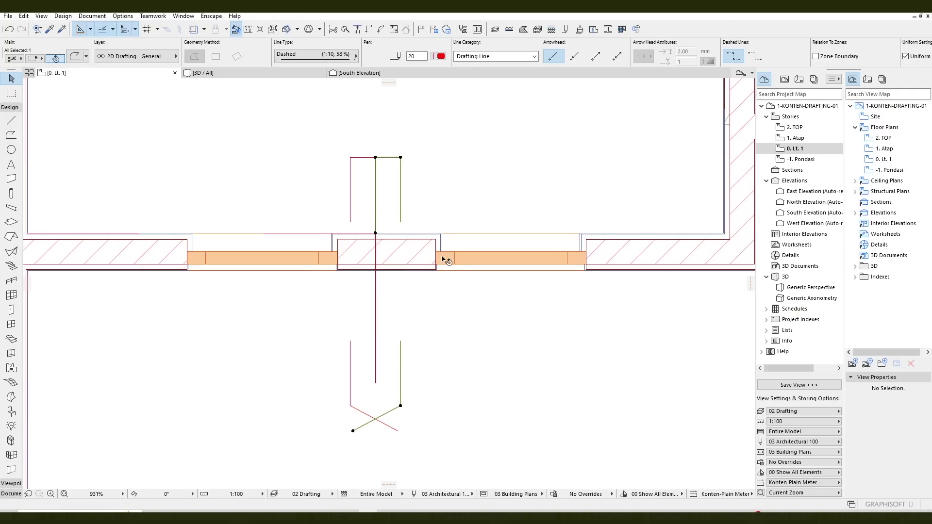
pyautogui.press('Escape')
# - Move the front bedroom's left window along the wall so its inner edge meets the left offset guide
pyautogui.click(338, 274)
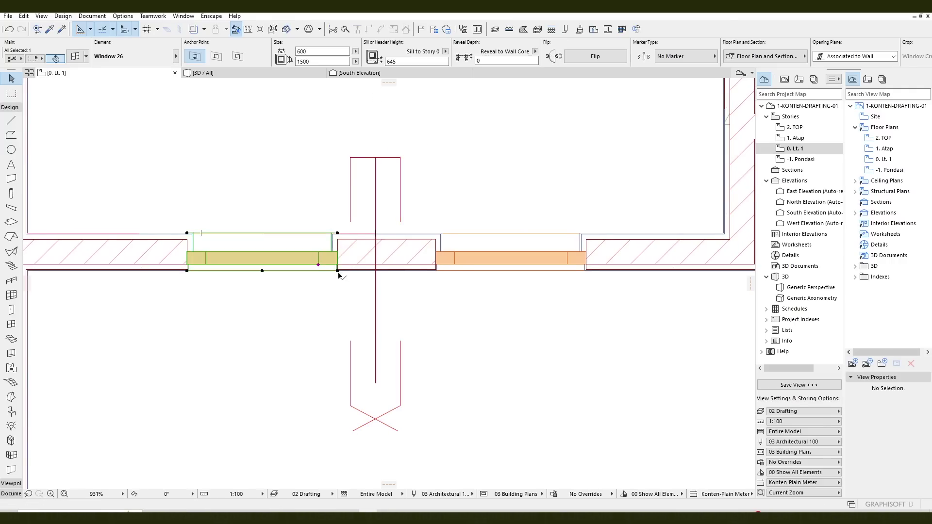
pyautogui.hotkey('ctrl', 'd')
pyautogui.click(338, 233)
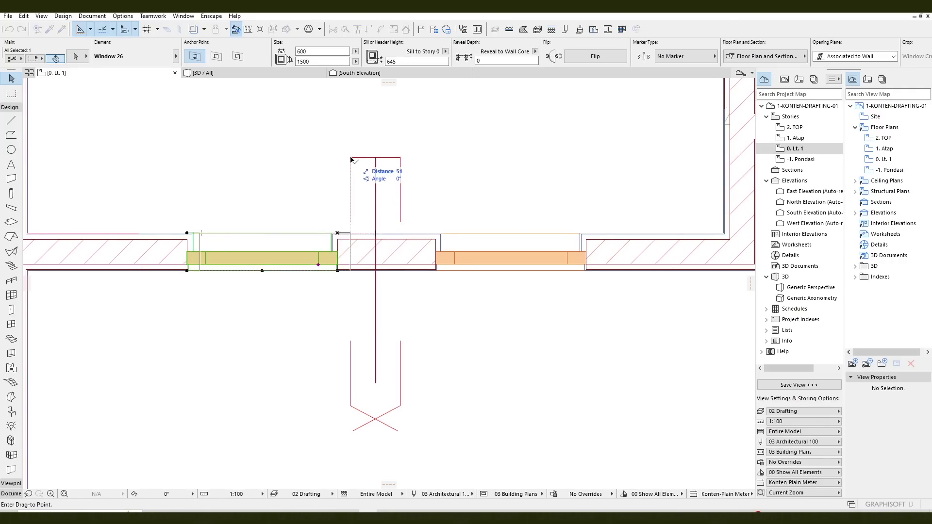
pyautogui.click(432, 233)
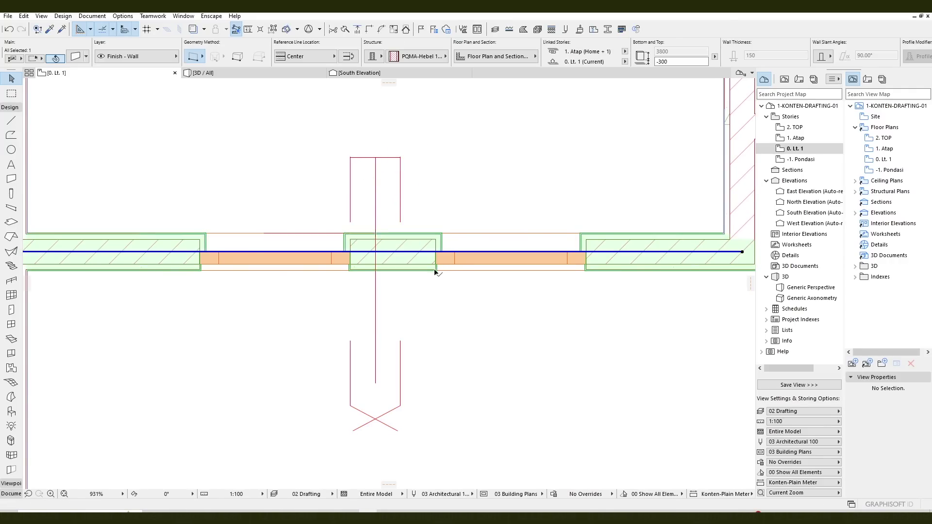
# - Move the front bedroom's right window along the wall so its inner edge meets the right offset guide
pyautogui.click(434, 269)
pyautogui.hotkey('ctrl', 'd')
pyautogui.click(435, 270)
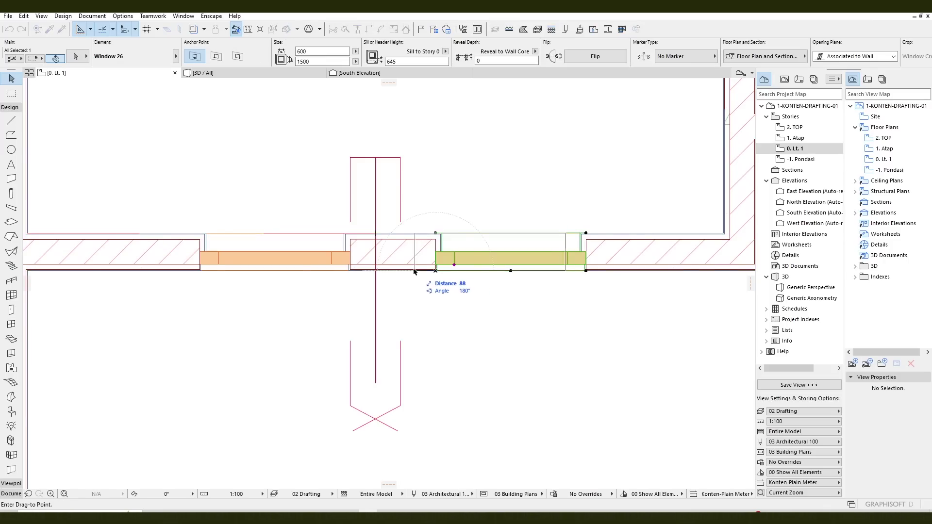
pyautogui.click(400, 158)
pyautogui.press('Escape')
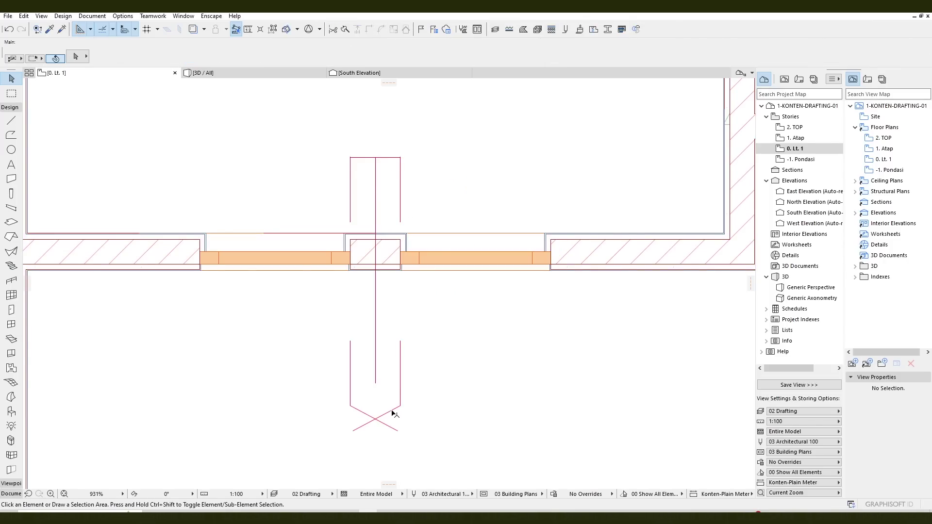
# - Delete the centre guide and both offset guide polylines at the front bedroom wall
pyautogui.click(400, 407)
pyautogui.press('Delete')
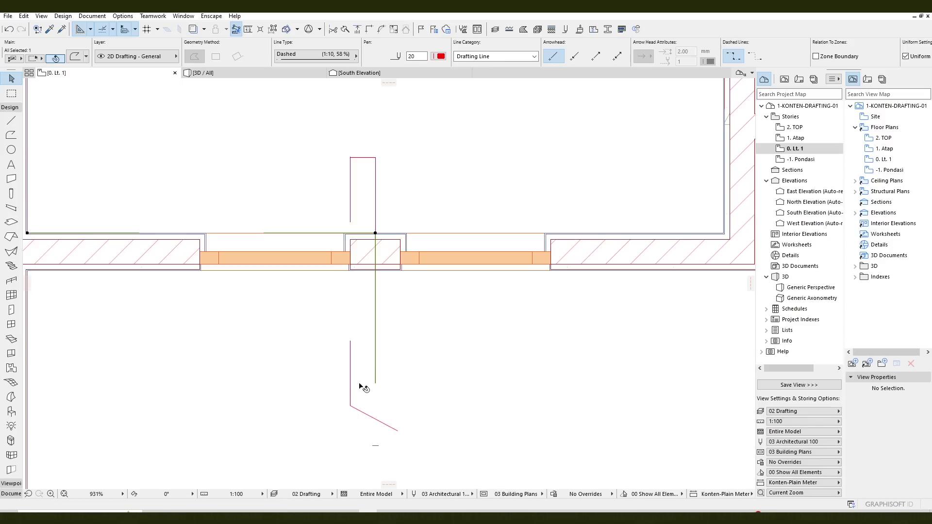
pyautogui.scroll(-6, 488, 395)
pyautogui.moveTo(489, 395); pyautogui.dragTo(379, 364, button='middle')
pyautogui.scroll(-2, 378, 364)
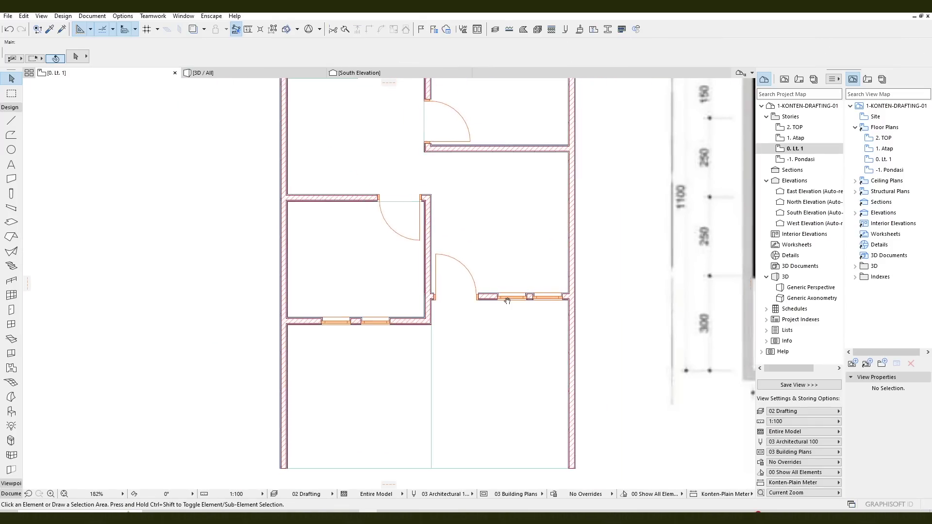
# - Place a window with the front bedroom window's 600 × 1500 settings in the rear bedroom's back wall, beside the right outer wall
pyautogui.moveTo(471, 348); pyautogui.dragTo(364, 329, button='middle')
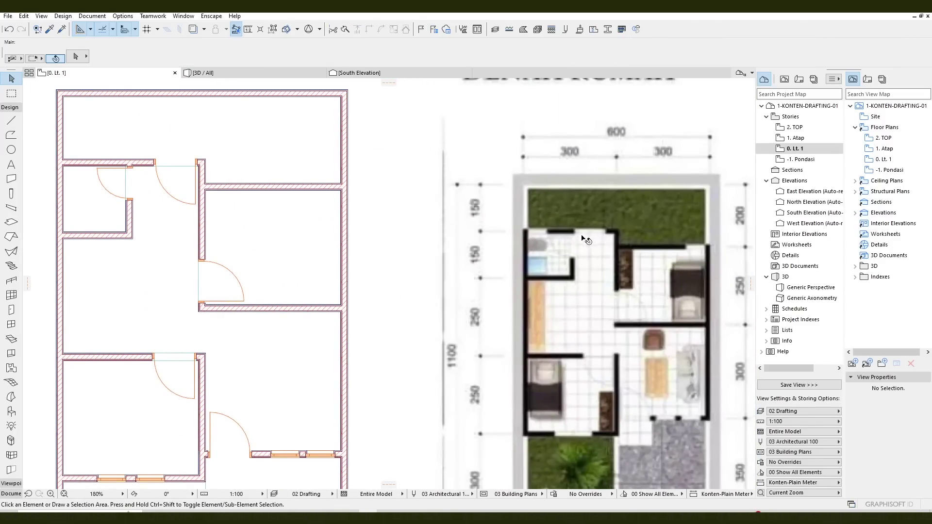
pyautogui.moveTo(586, 240); pyautogui.dragTo(530, 230, button='middle')
pyautogui.scroll(3, 252, 325)
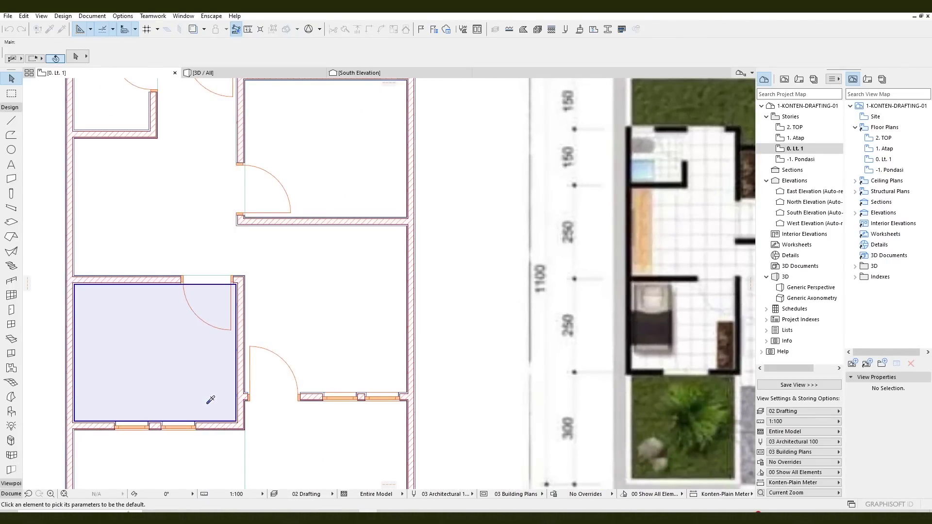
pyautogui.keyDown('alt'); pyautogui.click(192, 426); pyautogui.keyUp('alt')
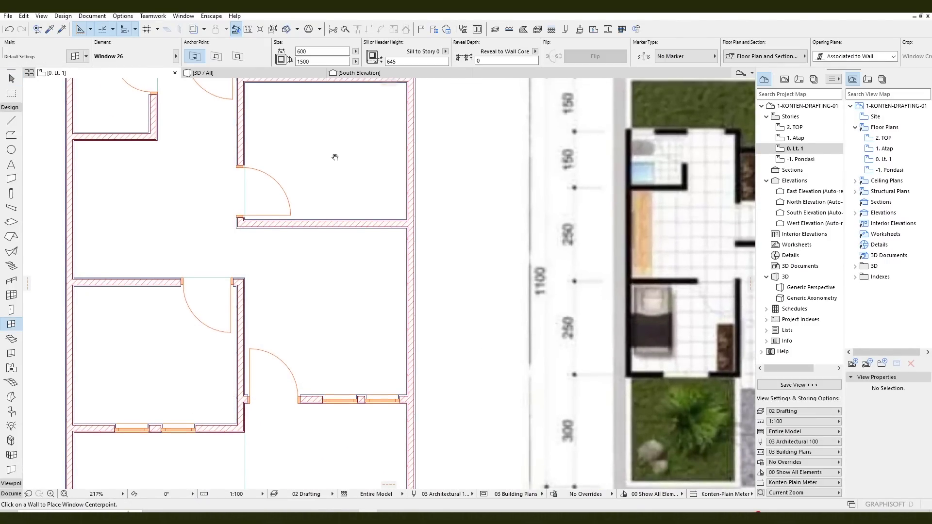
pyautogui.moveTo(335, 157); pyautogui.dragTo(355, 219, button='middle')
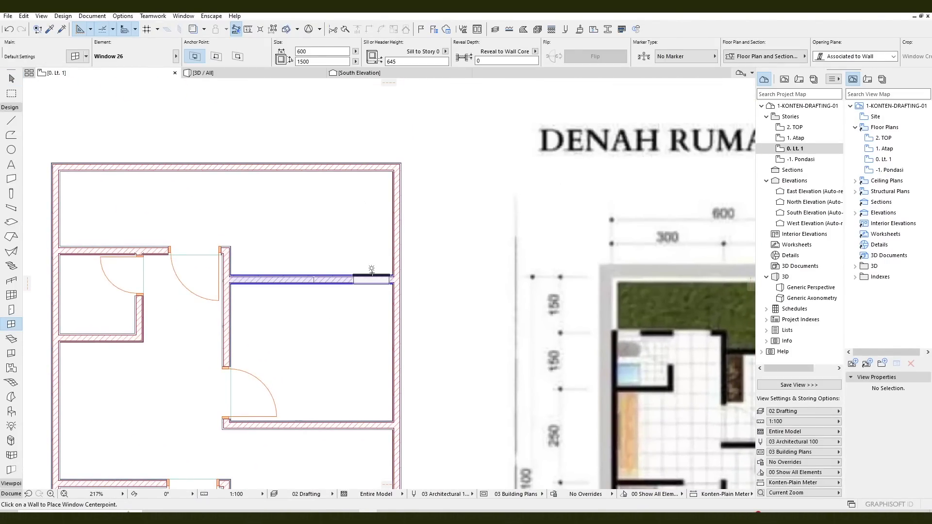
pyautogui.scroll(4, 366, 278)
pyautogui.click(290, 270)
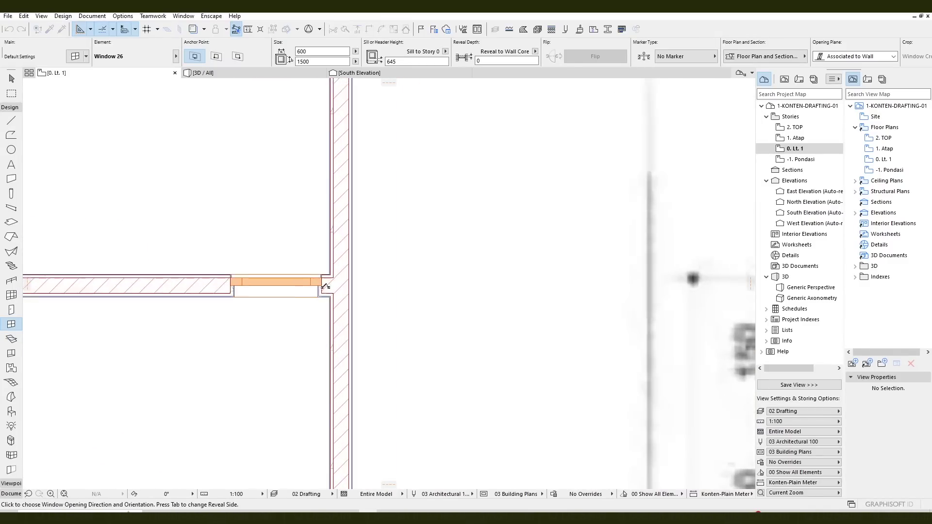
pyautogui.scroll(2, 262, 303)
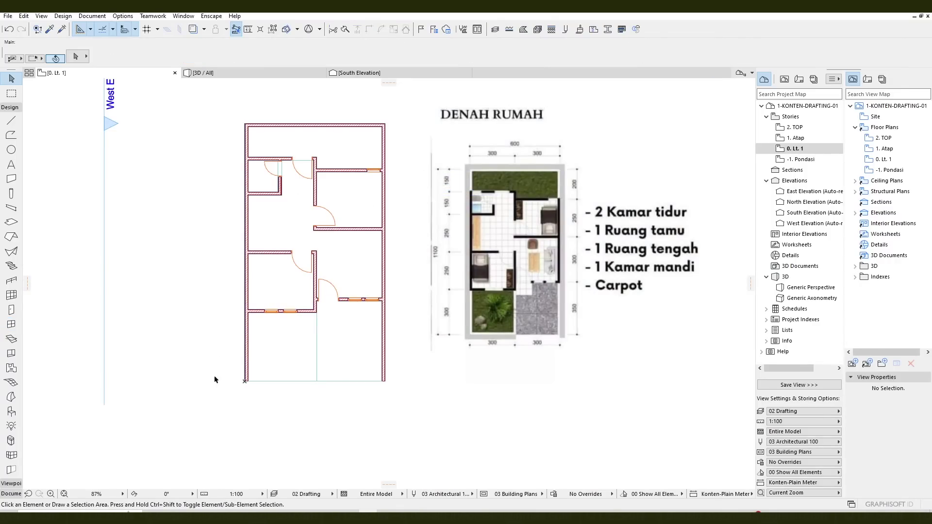
# - Delete the pasted DENAH RUMAH reference image beside the floor plan
pyautogui.scroll(2, 371, 214)
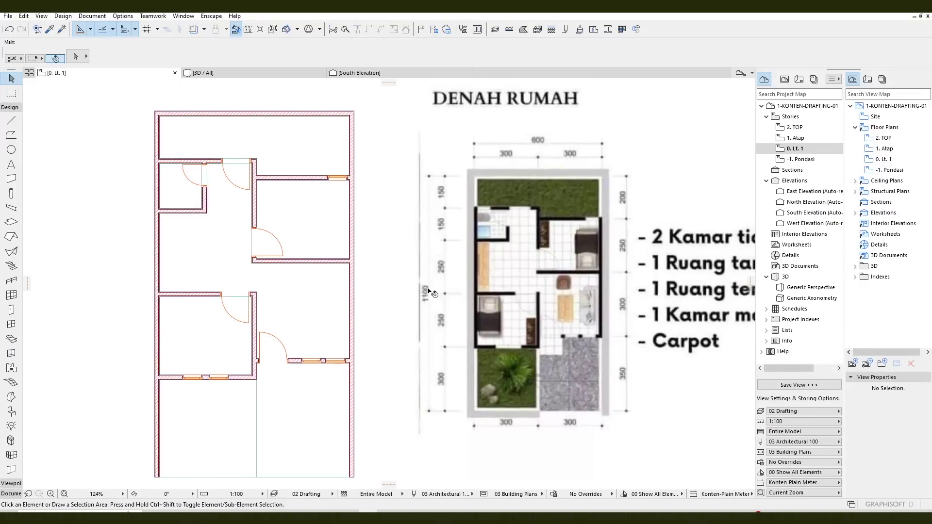
pyautogui.scroll(-2, 388, 276)
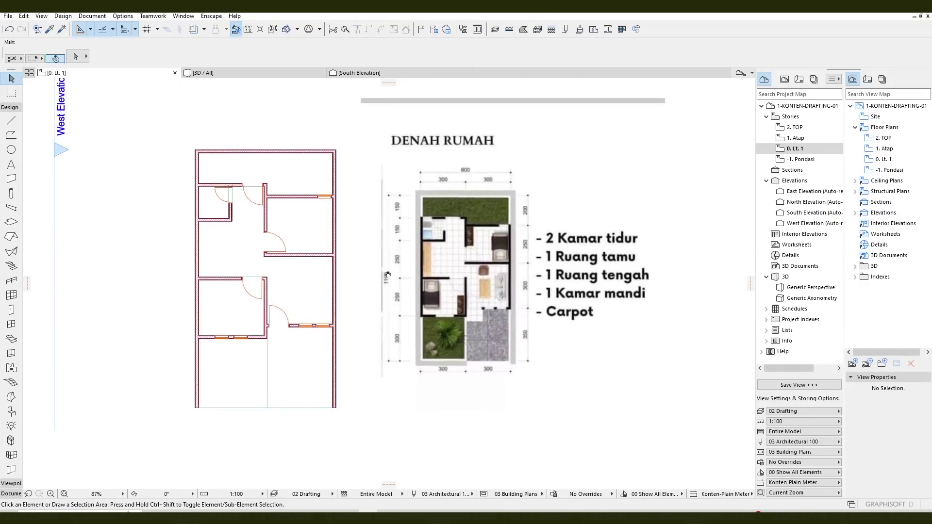
pyautogui.click(461, 257)
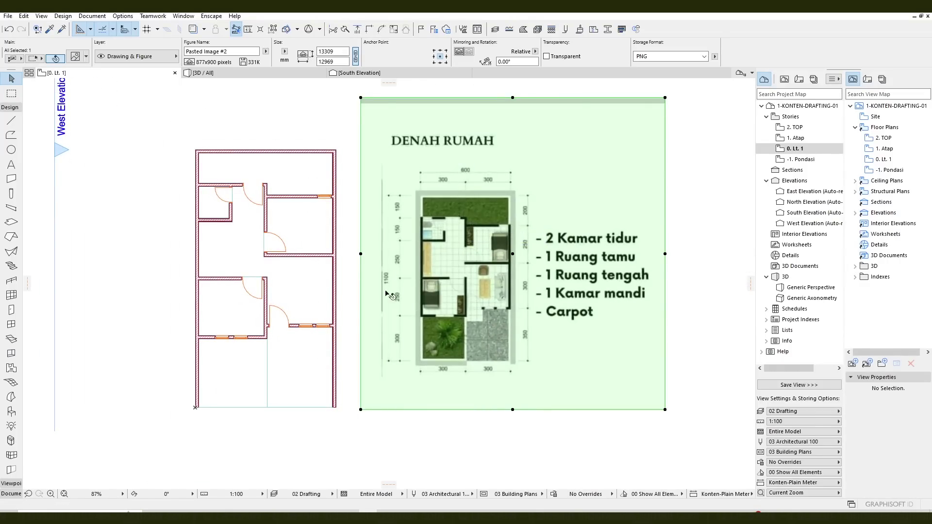
pyautogui.press('Delete')
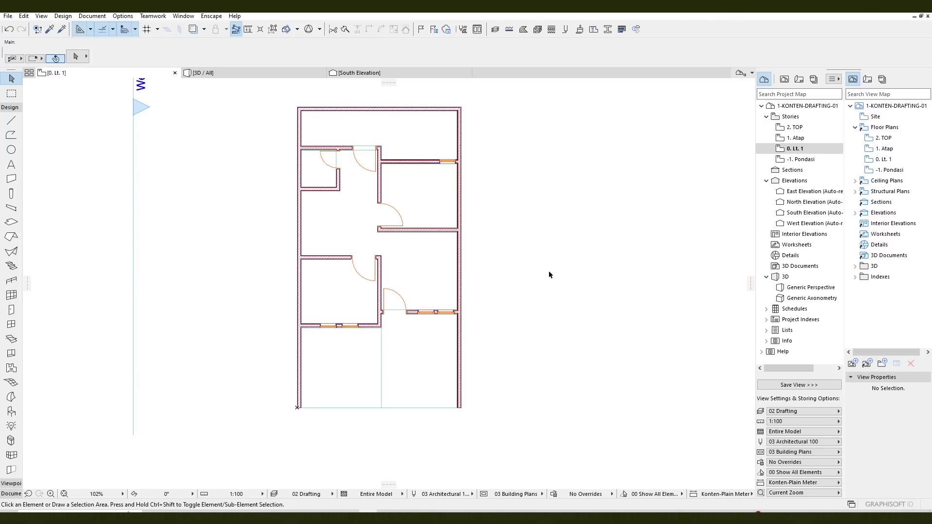